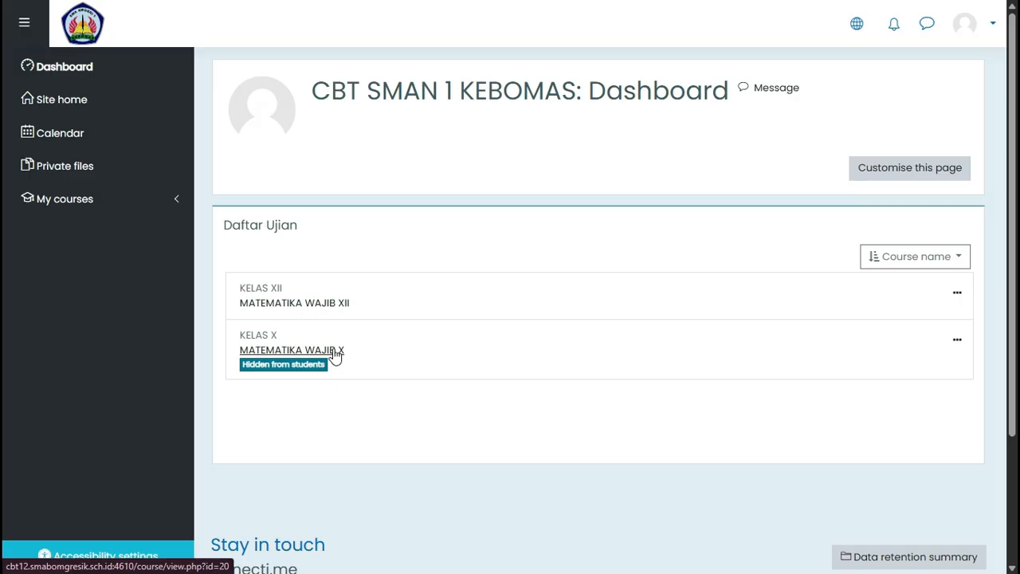
- Open the question bank's question list for the MATEMATIKA WAJIB X course
click(335, 354)
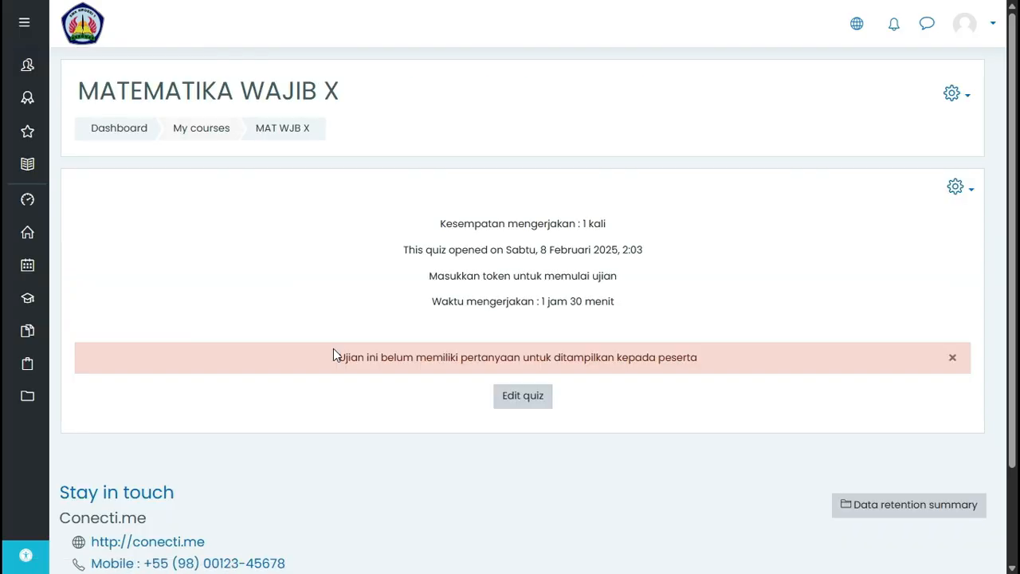
click(960, 191)
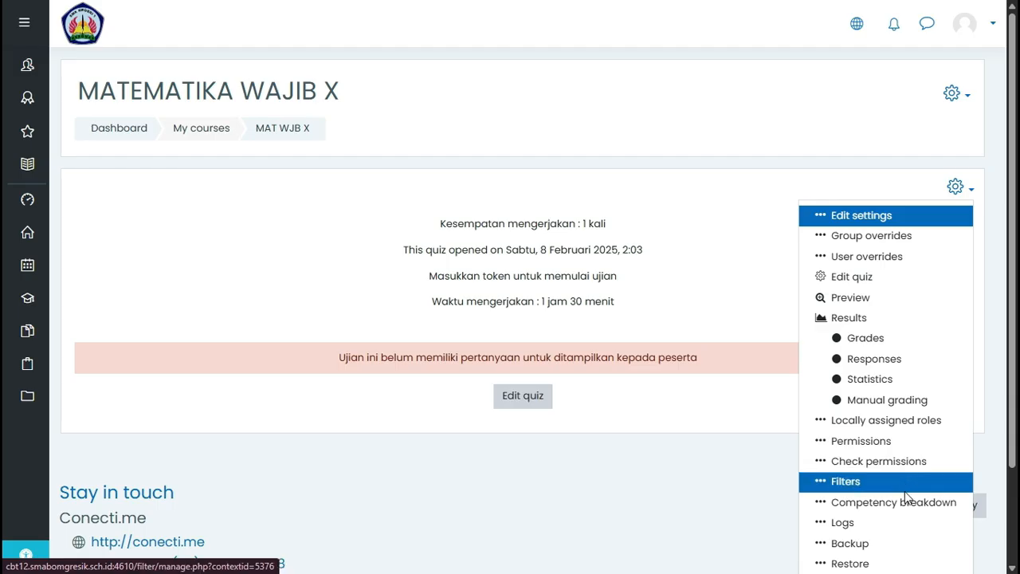
scroll(906, 504, down, 1)
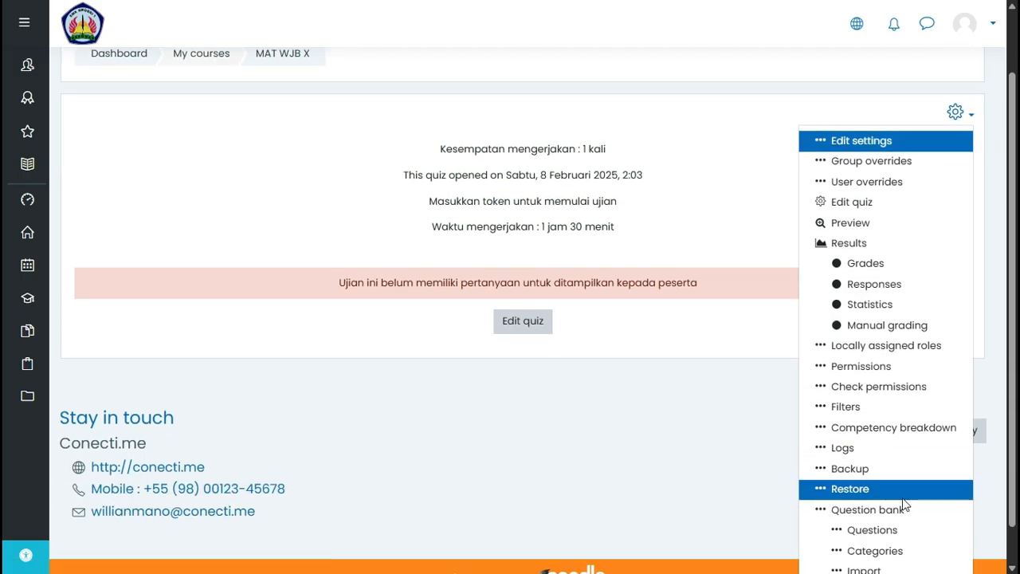
scroll(901, 499, down, 1)
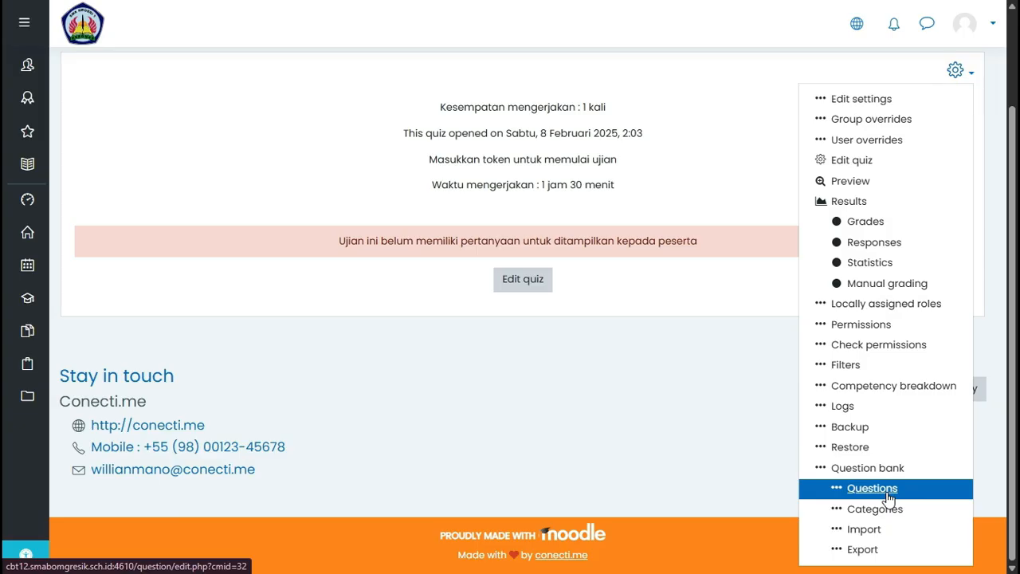
key(Escape)
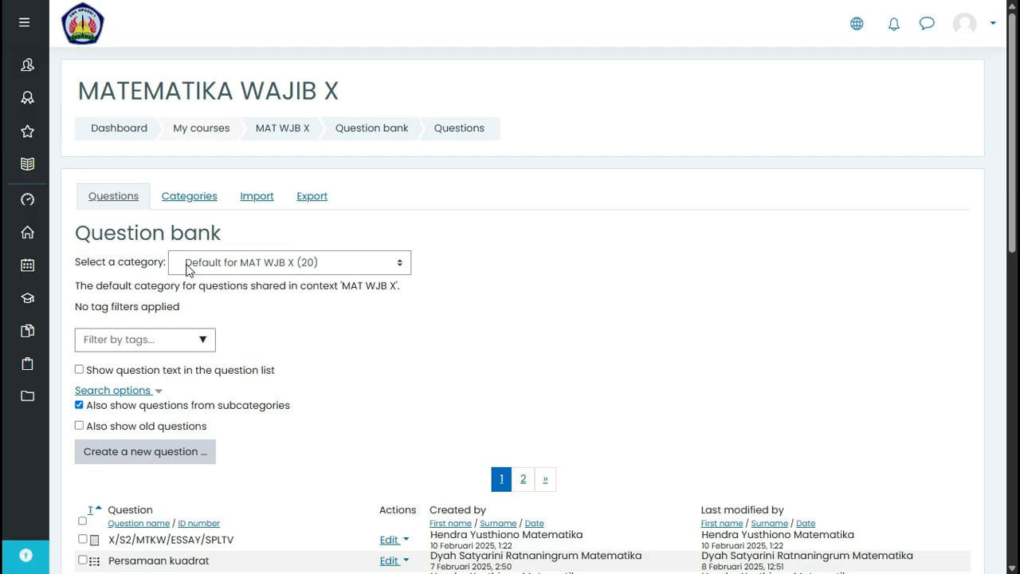
- Show the question bank category "ASAT X - Matematika : 2024 - 2025" and its question list
click(403, 270)
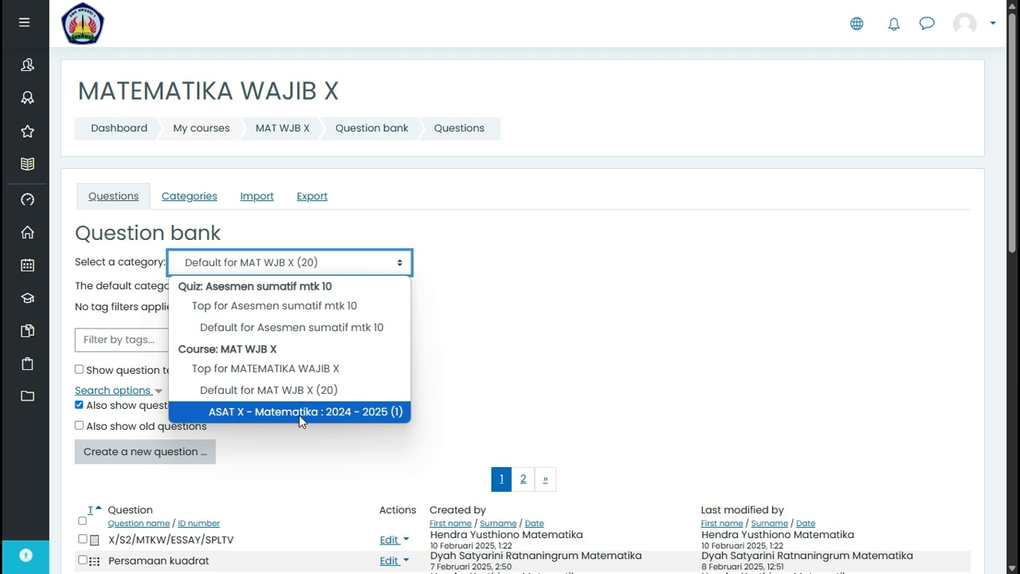
click(352, 415)
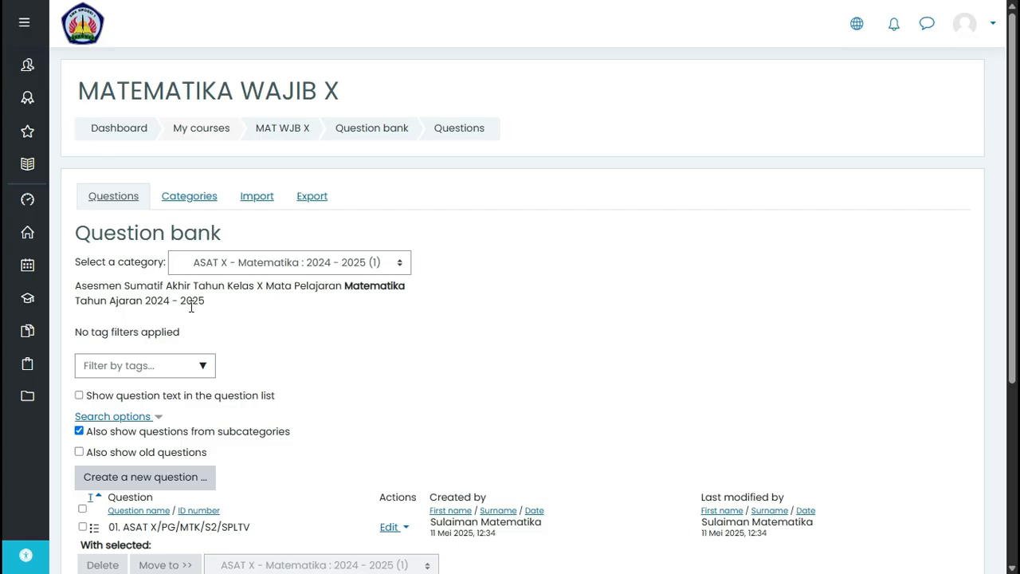
scroll(297, 291, down, 1)
scroll(297, 291, down, 1)
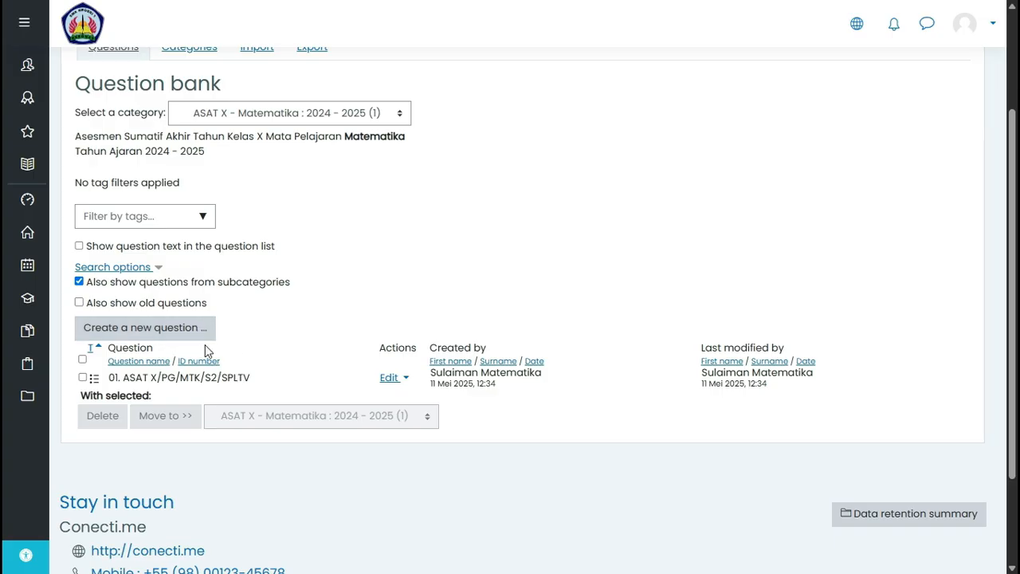
- Switch to Document2 in Word and minimize the screen recorder window covering it
key(alt+Tab)
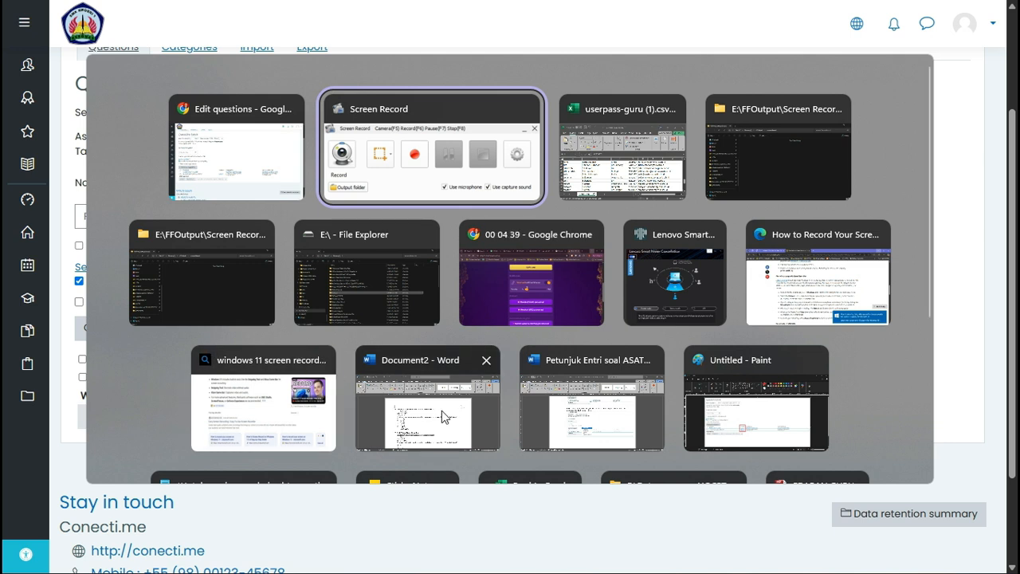
key(alt+Tab)
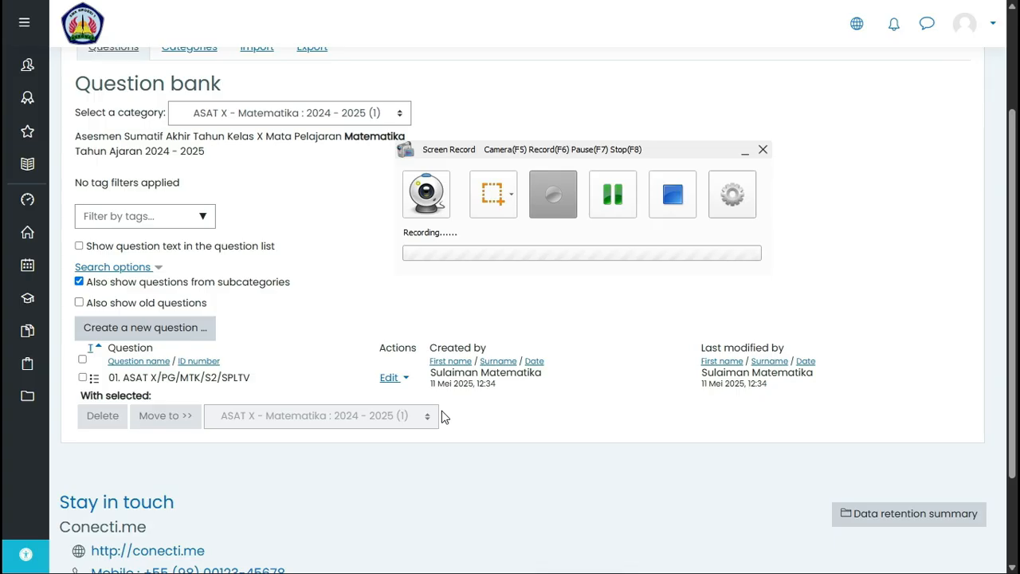
key(alt+Tab)
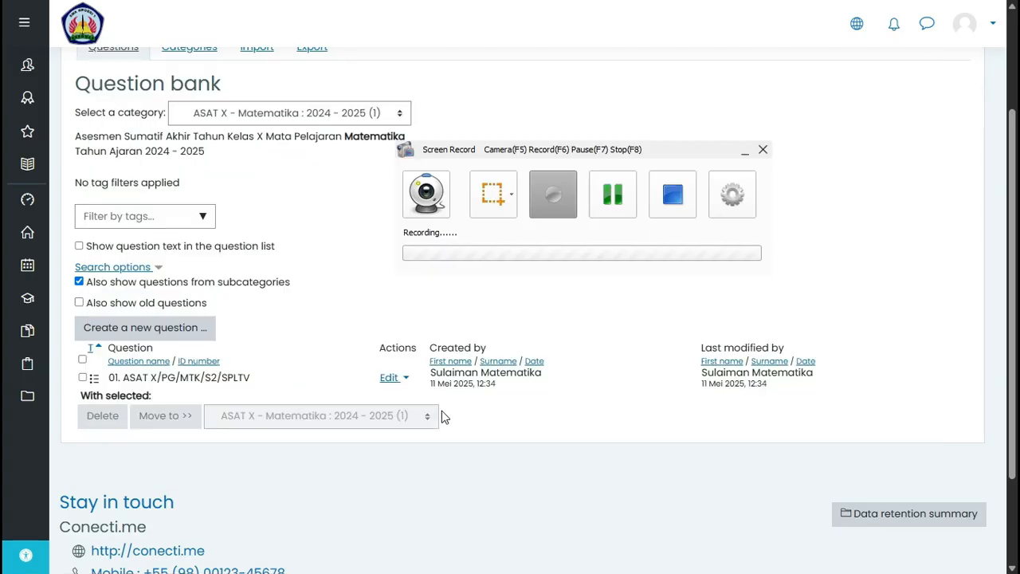
key(alt+Tab)
key(alt+Tab)
key(alt+Tab)
key(alt+Tab)
key(alt+Tab)
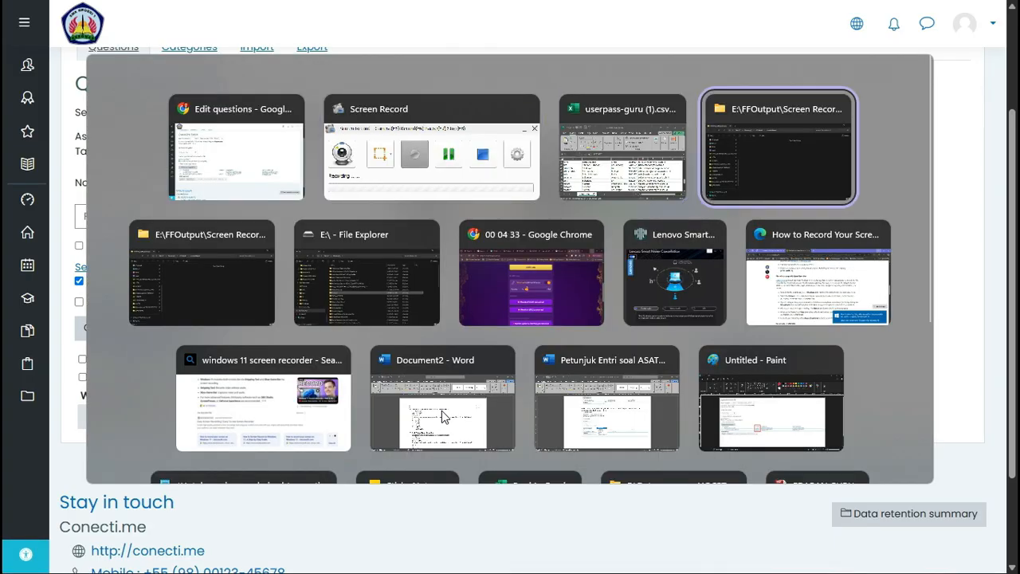
key(alt+Tab)
key(alt+Tab)
key(alt+Tab)
key(alt+Tab)
key(alt+Tab)
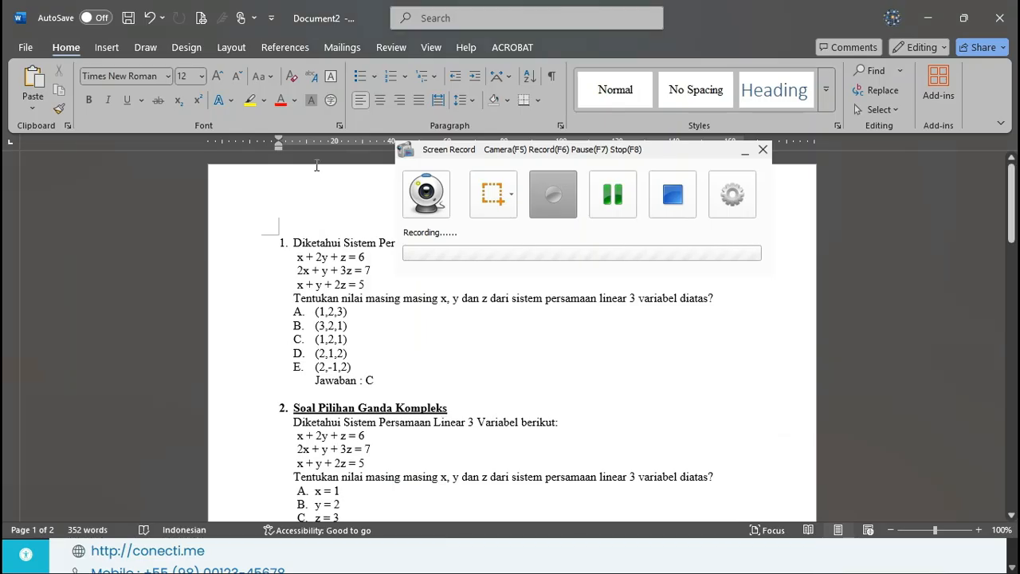
click(744, 151)
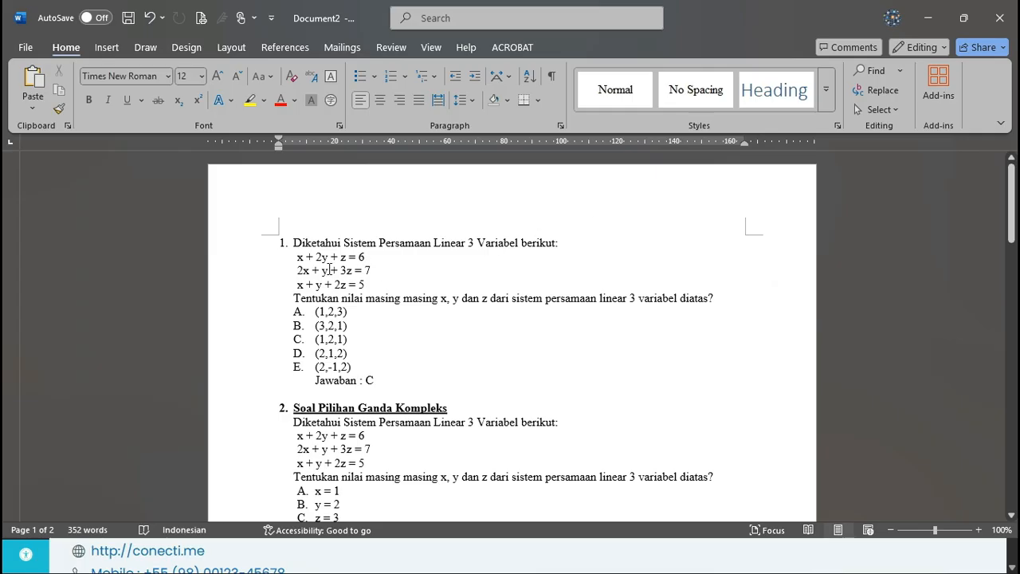
- Review the exam questions in the document, from the first multiple-choice question to the true/false question, and return to question 1
scroll(323, 252, down, 1)
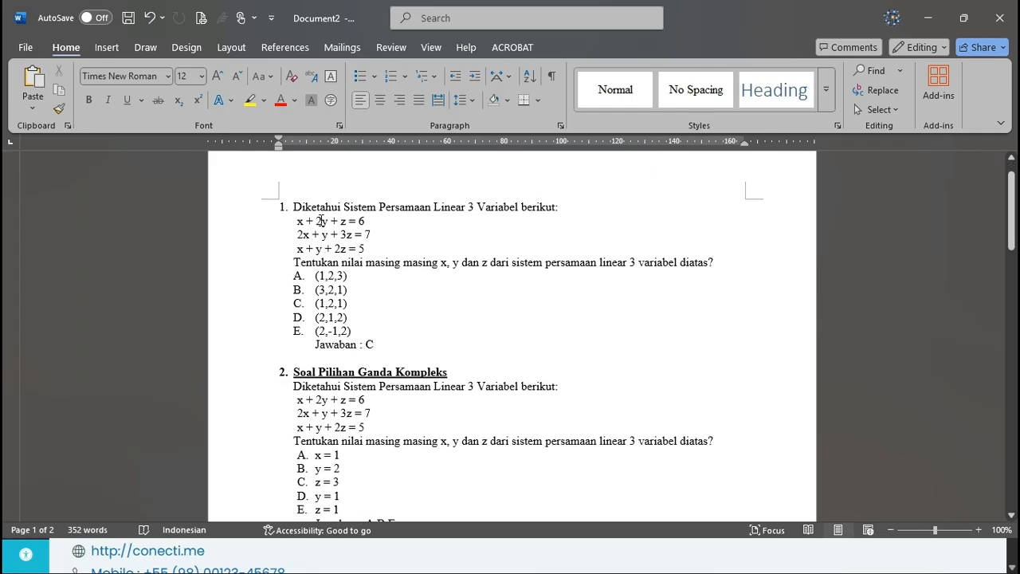
scroll(352, 252, down, 2)
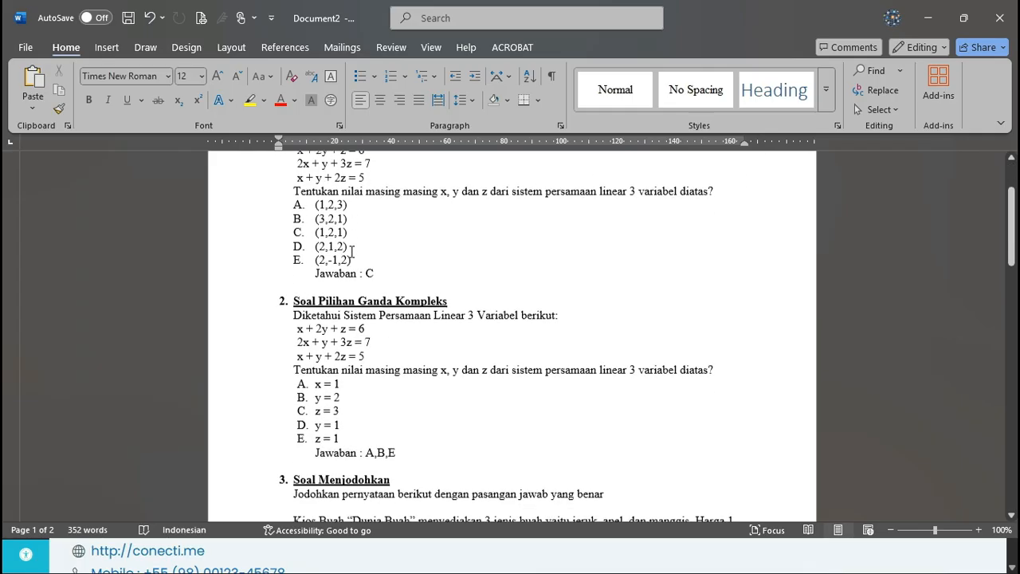
scroll(375, 321, down, 5)
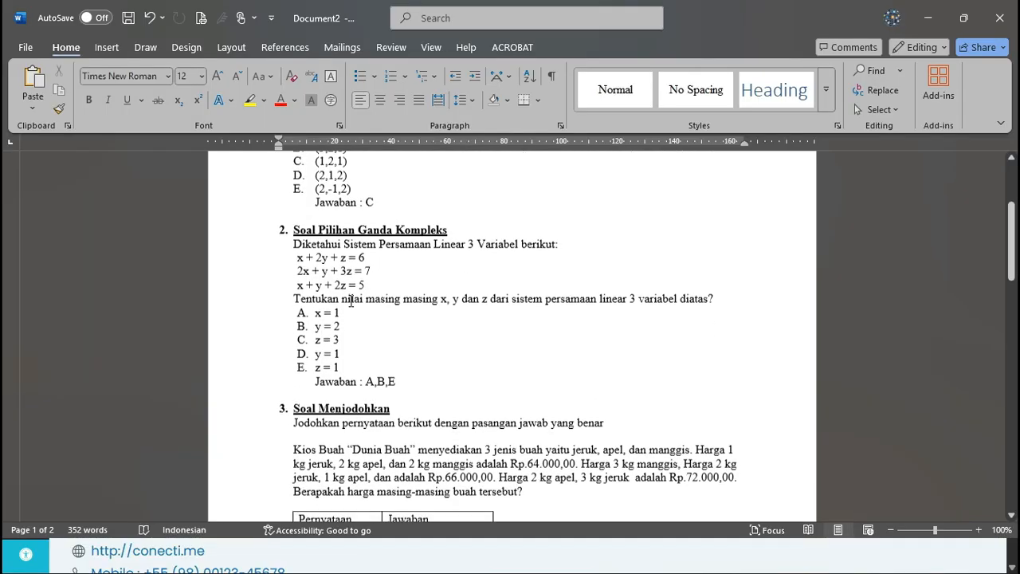
scroll(373, 335, down, 6)
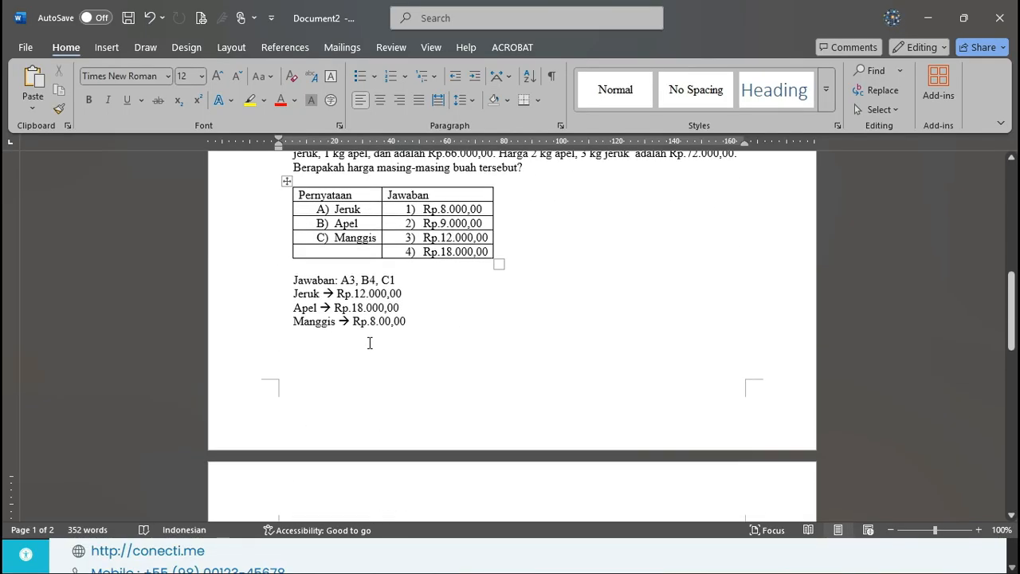
scroll(371, 330, down, 5)
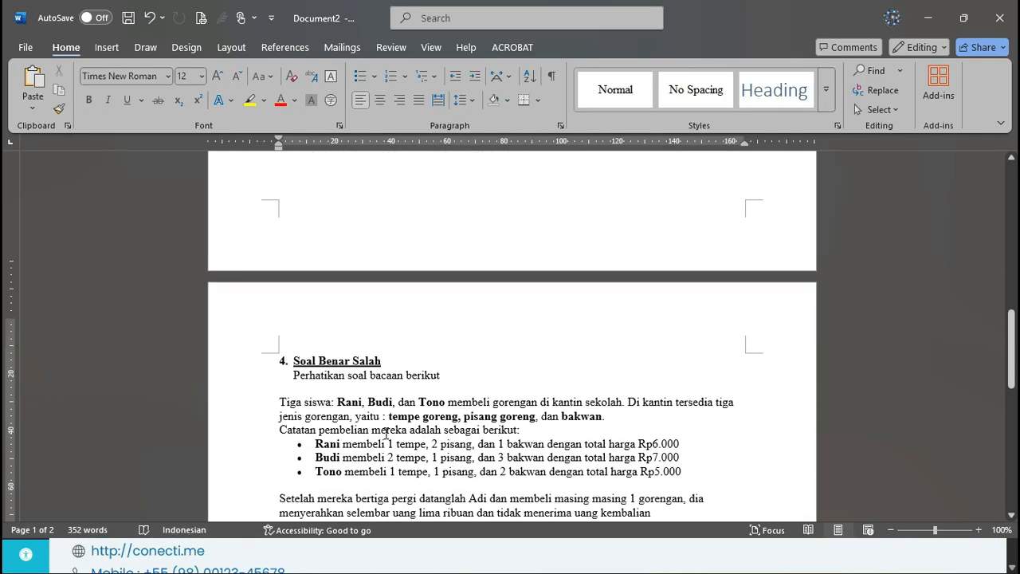
scroll(387, 421, down, 1)
scroll(387, 421, down, 3)
scroll(387, 409, up, 6)
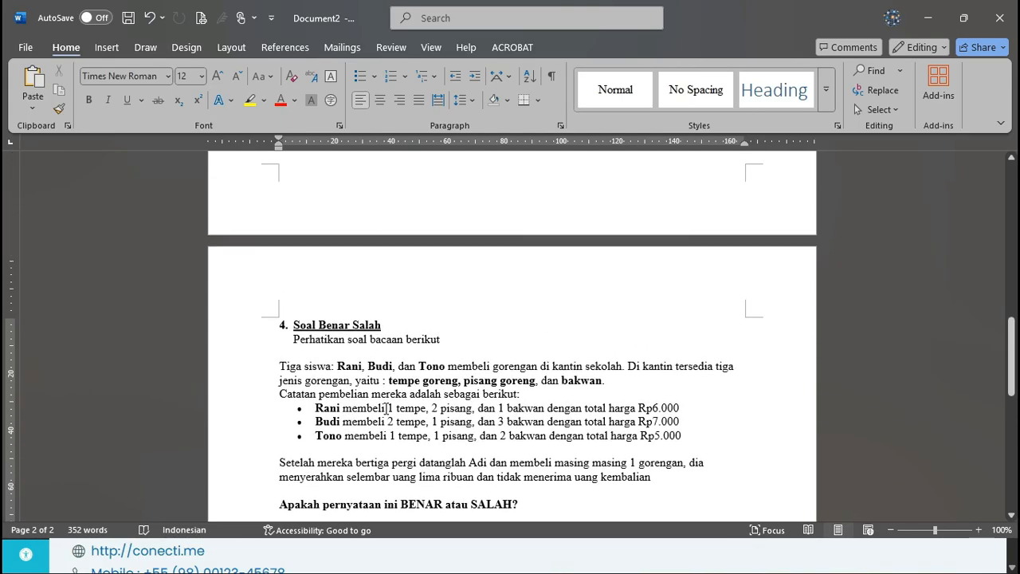
scroll(385, 398, up, 8)
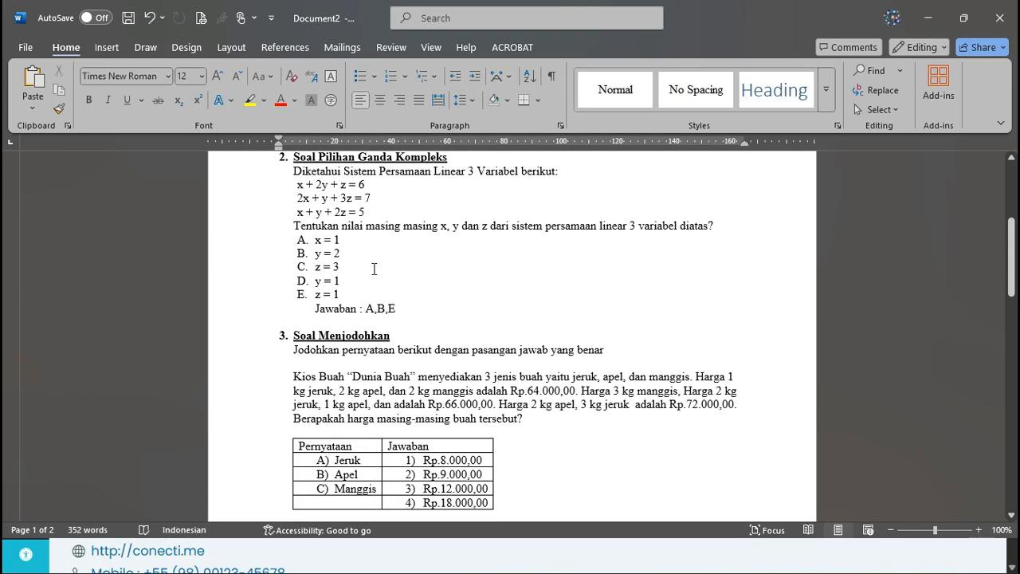
scroll(381, 310, up, 3)
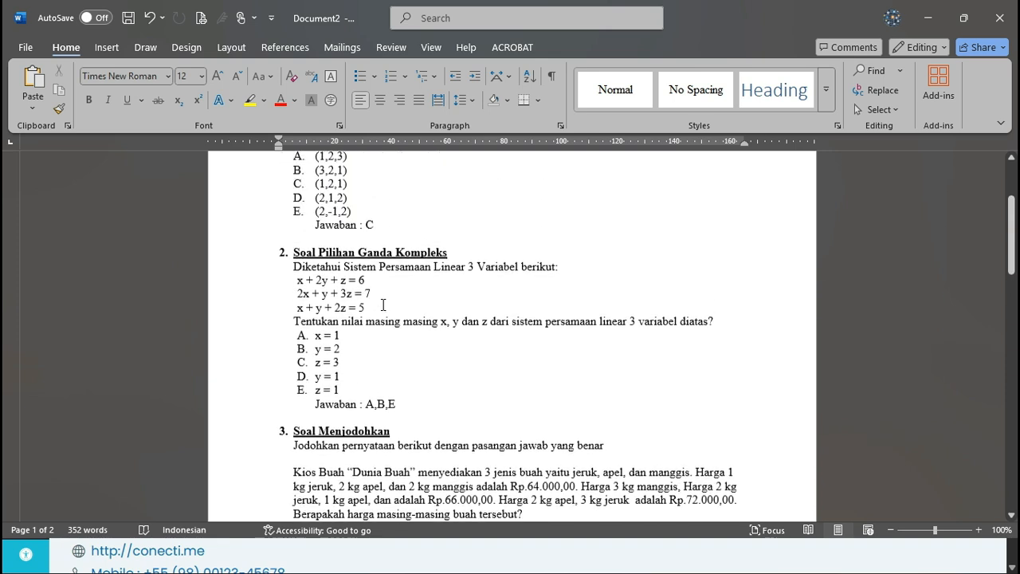
scroll(385, 329, up, 3)
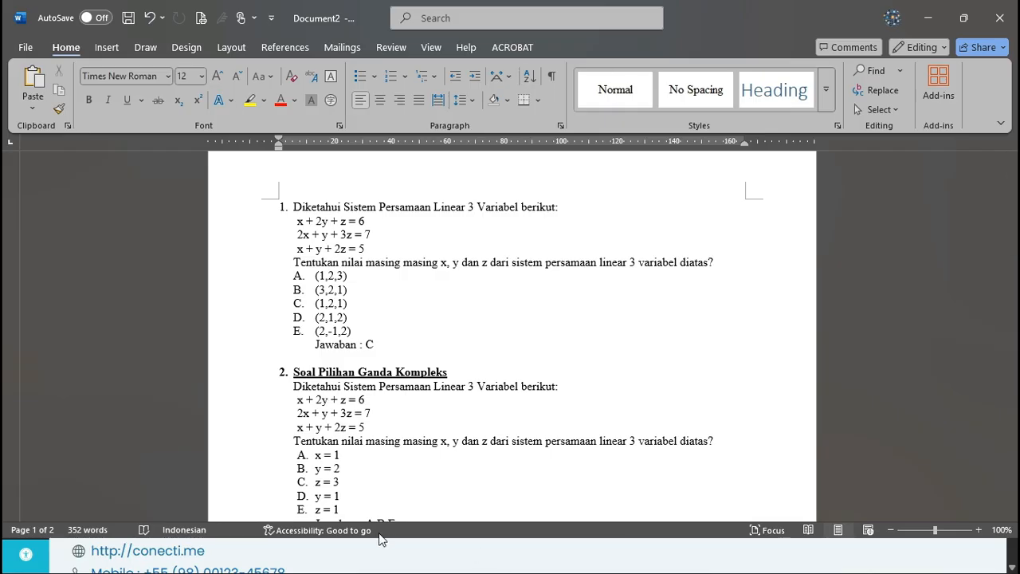
- Move the Word window aside and start a new Multiple choice question in the ASAT X - Matematika category
drag(718, 20, 918, 237)
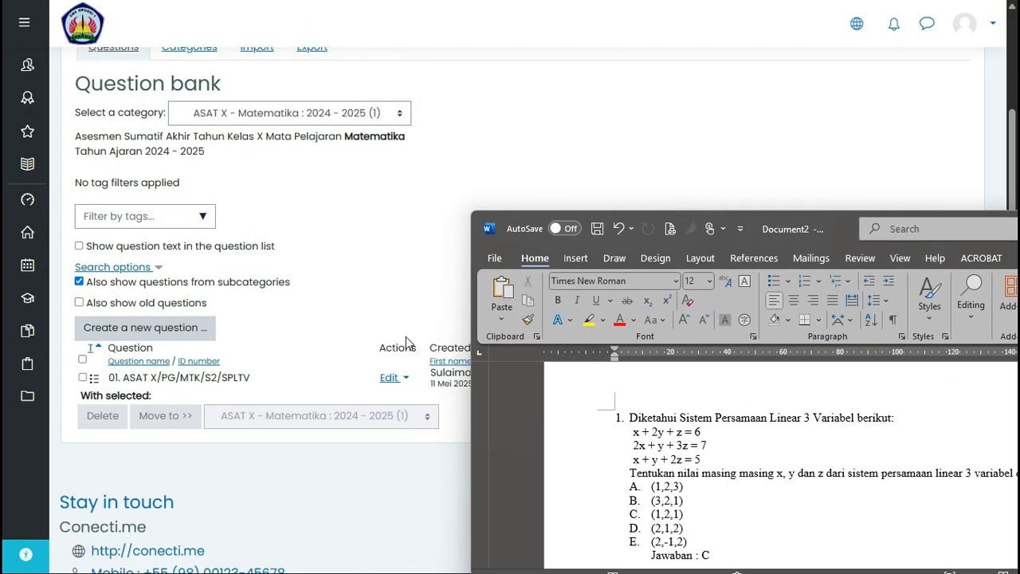
click(188, 329)
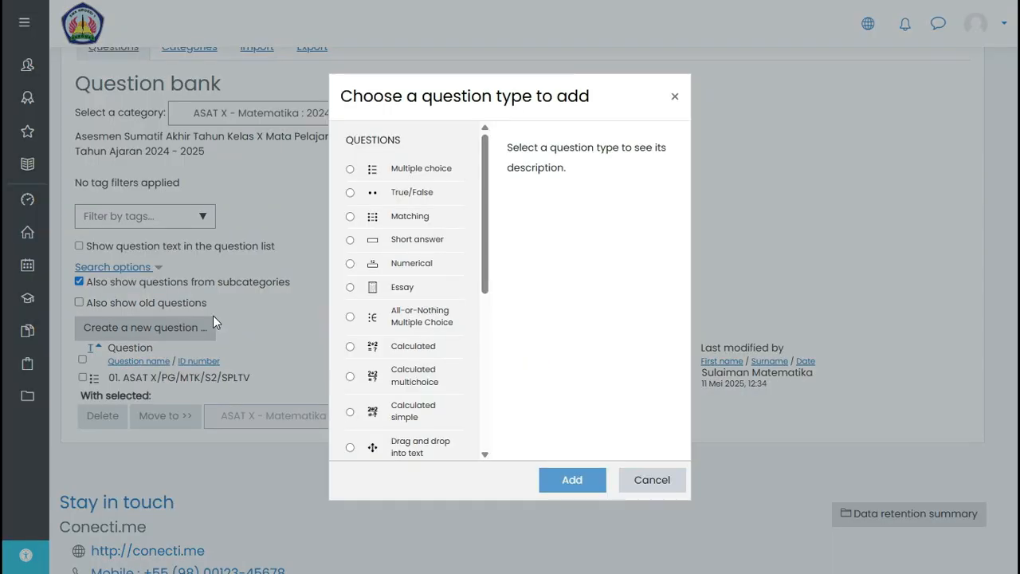
click(350, 170)
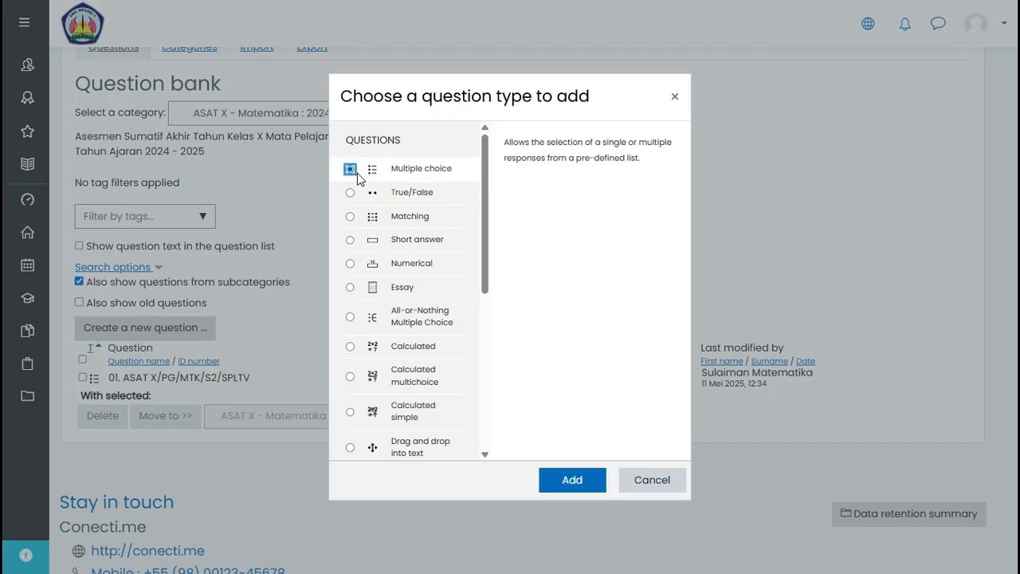
click(573, 482)
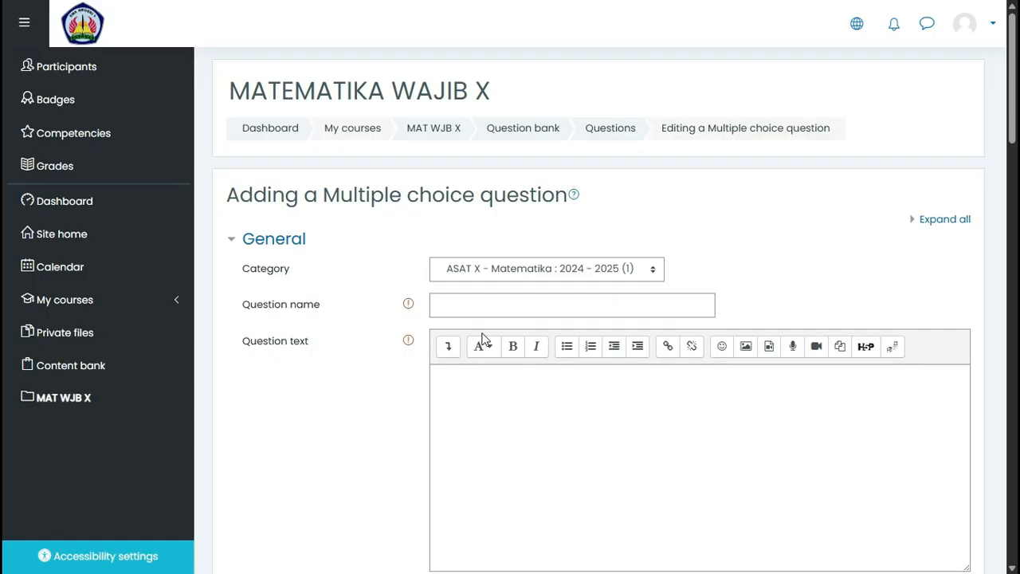
- Name the new multiple choice question "01. ASAT/X/S2/SPLTV"
click(477, 305)
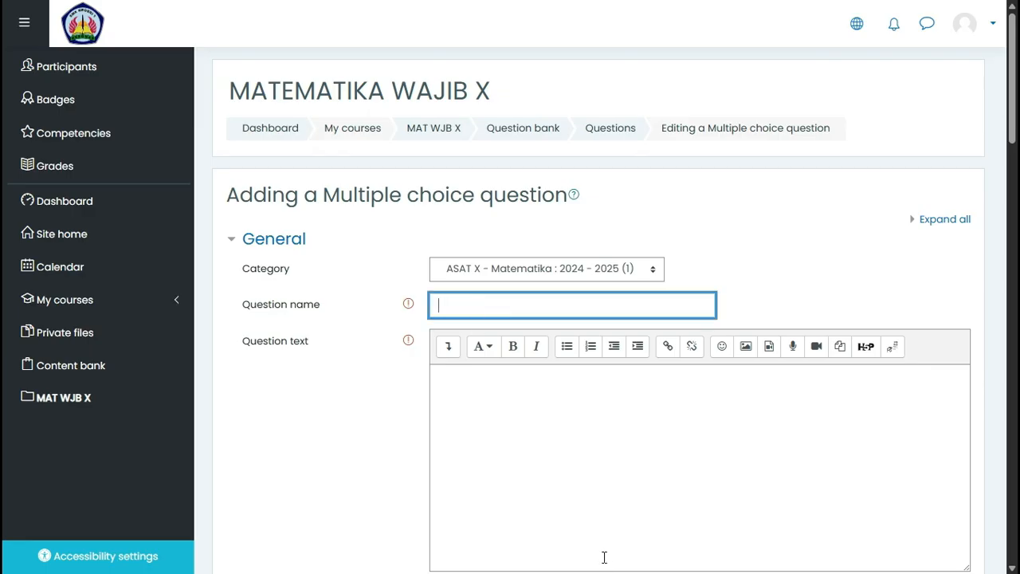
key(alt+Tab)
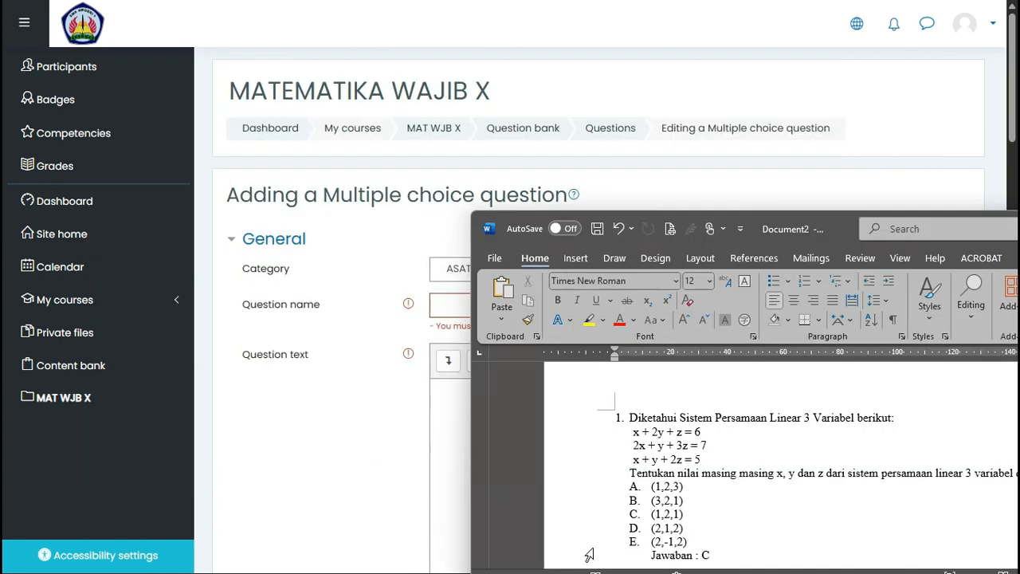
click(384, 407)
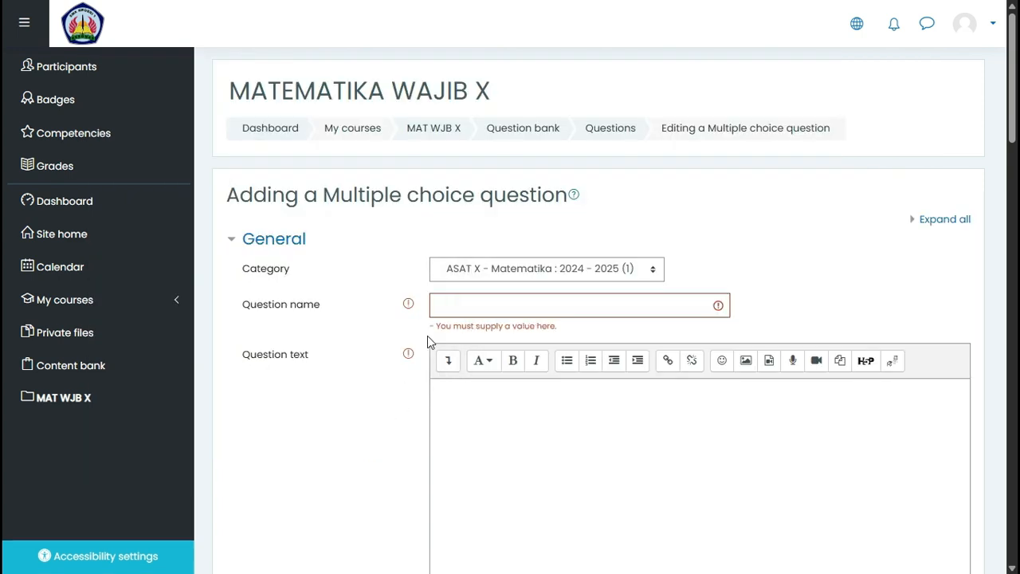
click(461, 307)
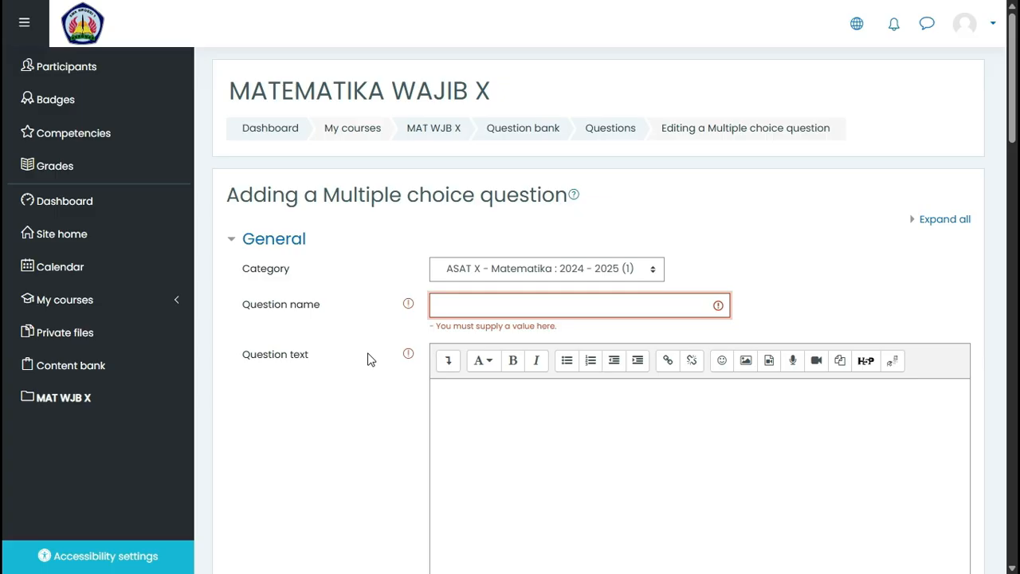
text(0)
text(1. ASA)
text(T/X/S2/SPLTV)
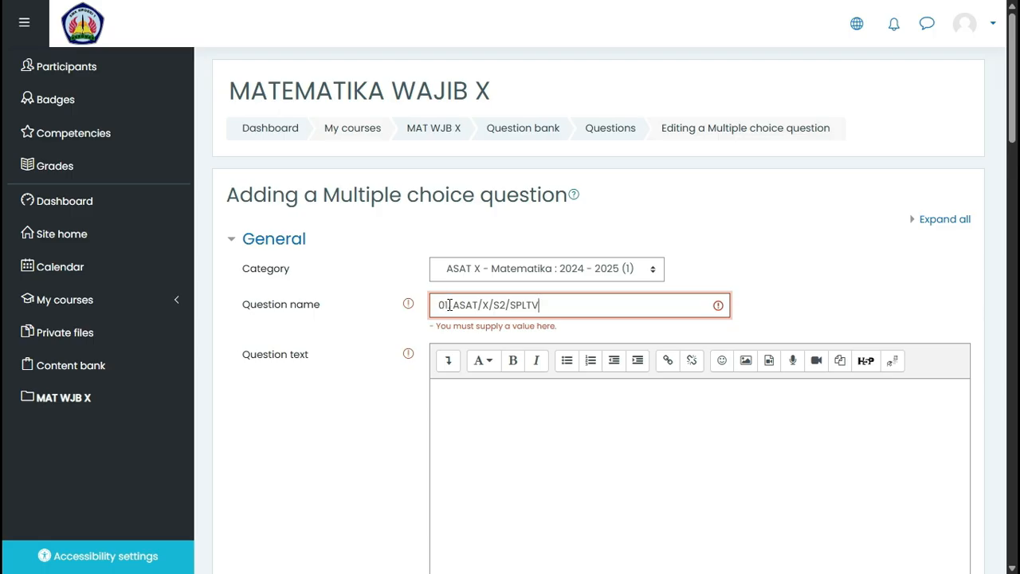
- Switch to Document2 in Word and copy question 1's text, from "Diketahui Sistem Persamaan Linear" to "diatas?", without the answer options
click(463, 390)
scroll(470, 399, down, 2)
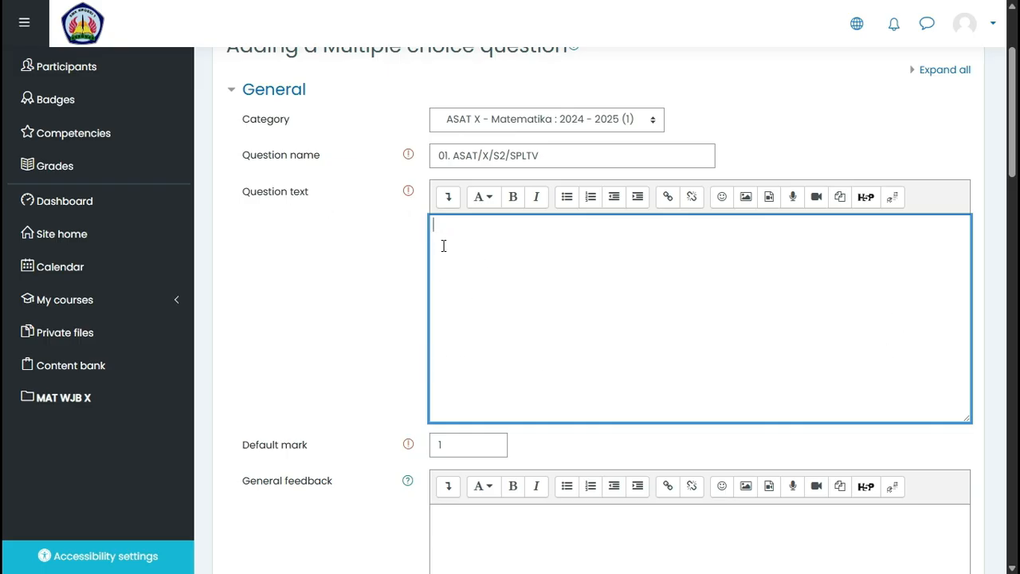
key(alt+Tab)
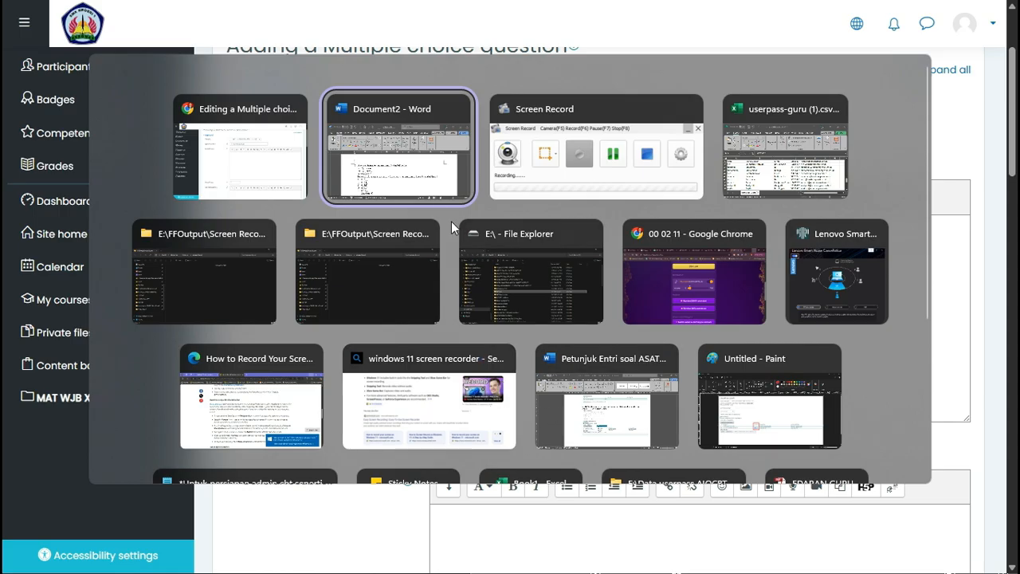
click(417, 170)
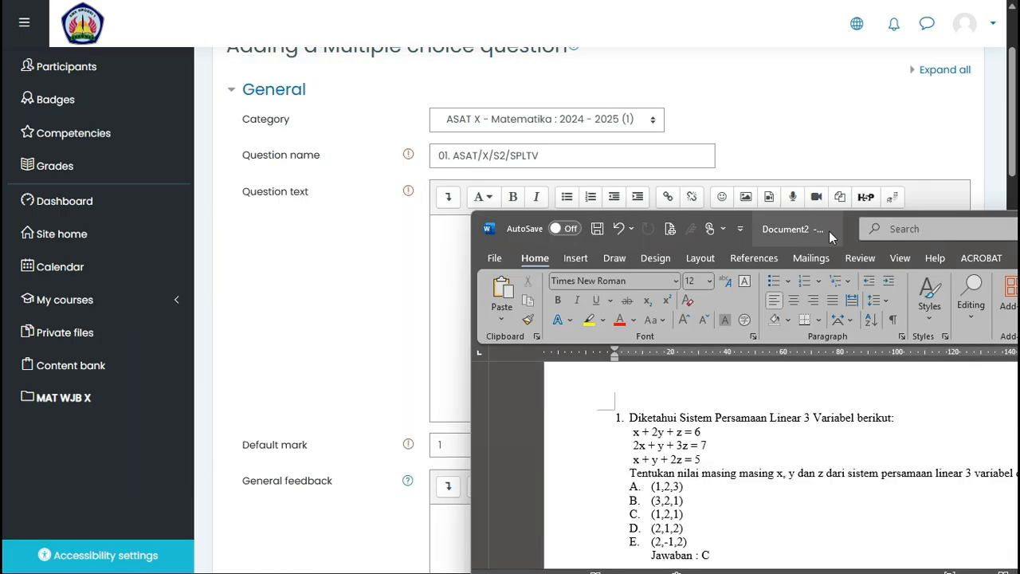
drag(829, 231, 822, 85)
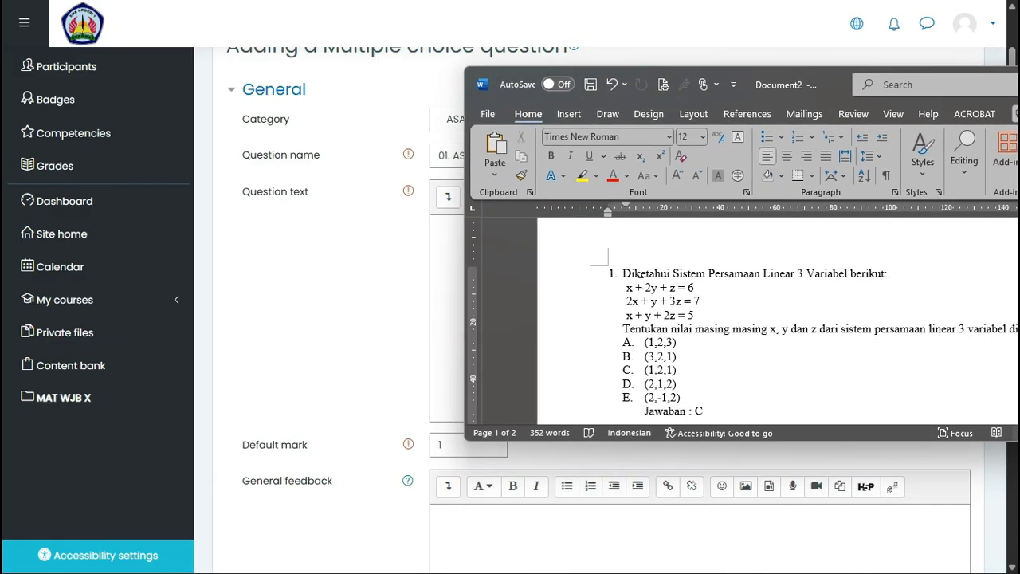
drag(626, 273, 1016, 339)
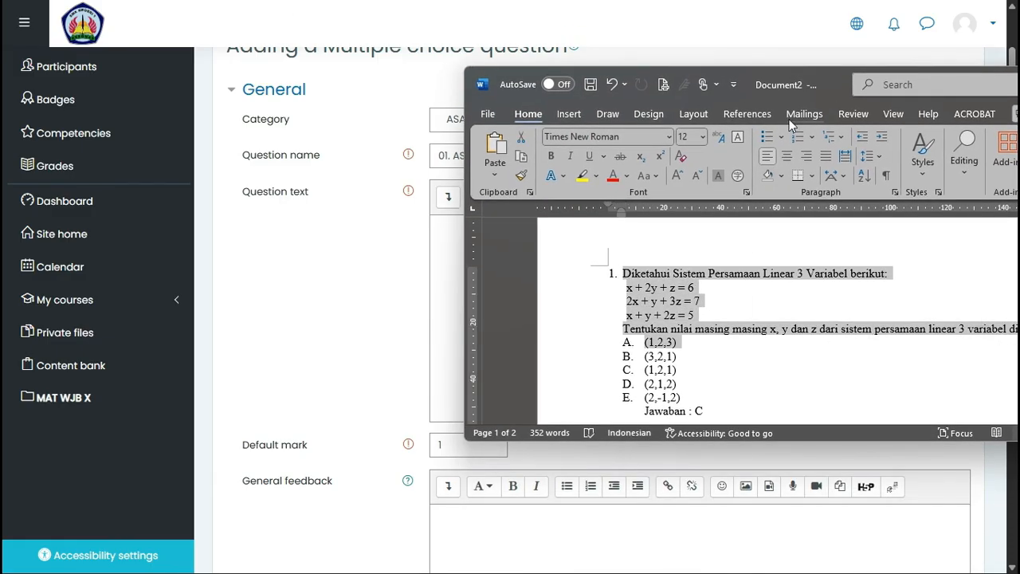
drag(828, 81, 683, 83)
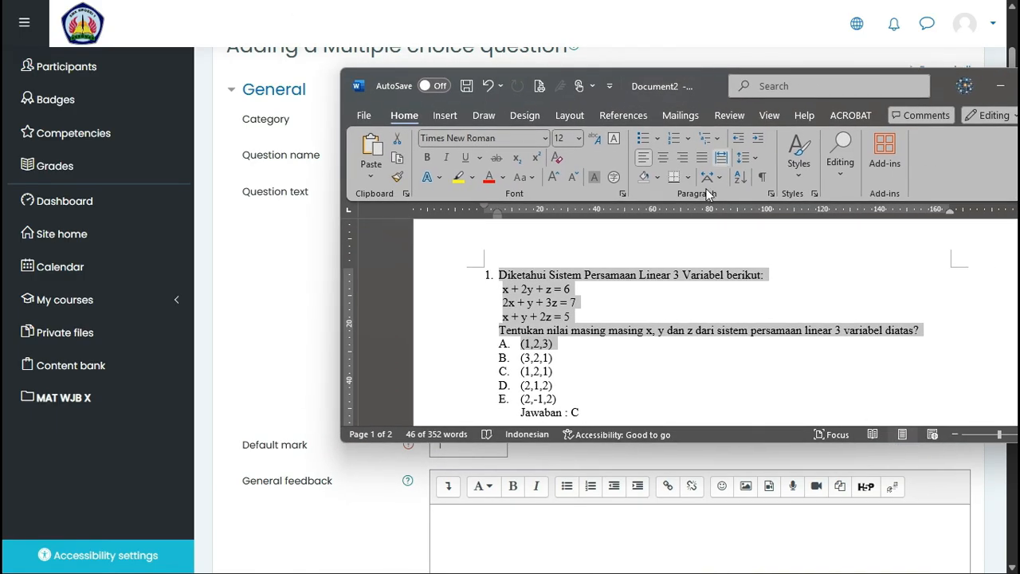
click(544, 289)
drag(496, 275, 881, 339)
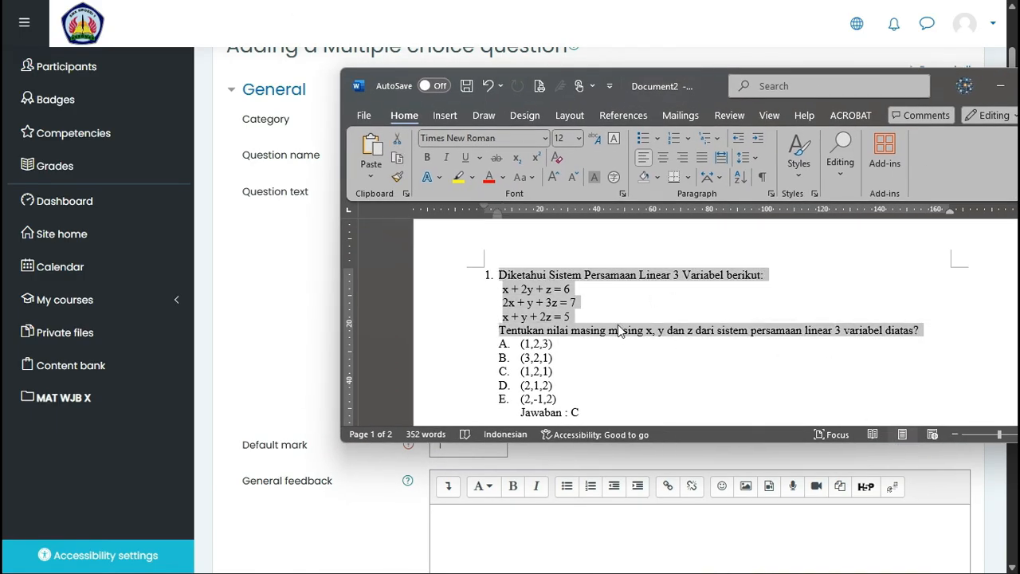
- Back in Moodle, paste the copied question into the Question text and remove the leading number "1."
click(318, 275)
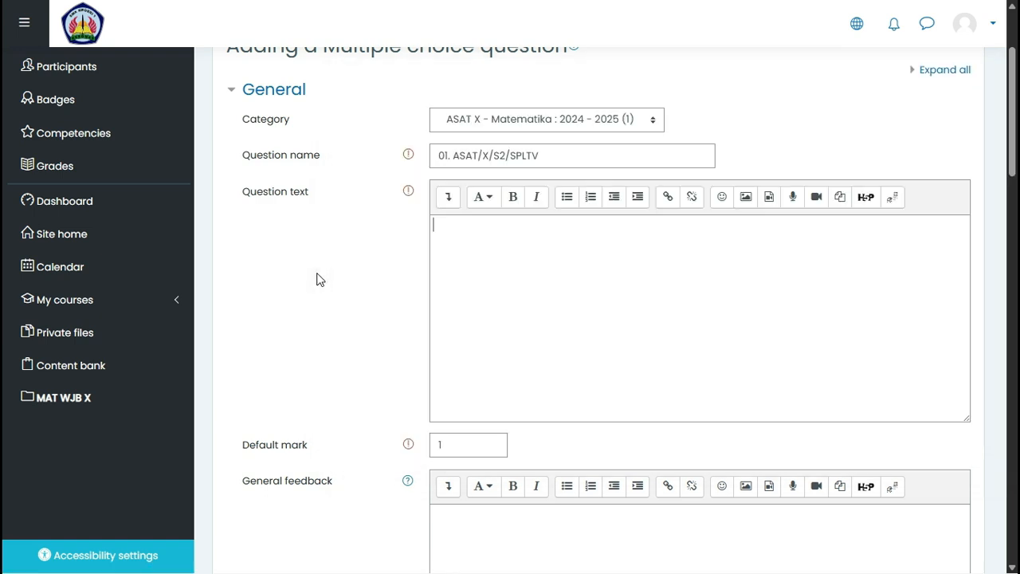
click(492, 258)
text(1. Diketahui Sistem Persamaan Linear 3 Variabel berikut: x + 2y + z = 6 2x + y + 3z = 7 x + y + 2z = 5 Tentukan nilai masing masing x, y dan z dari sistem persamaan linear 3 variabel diatas?)
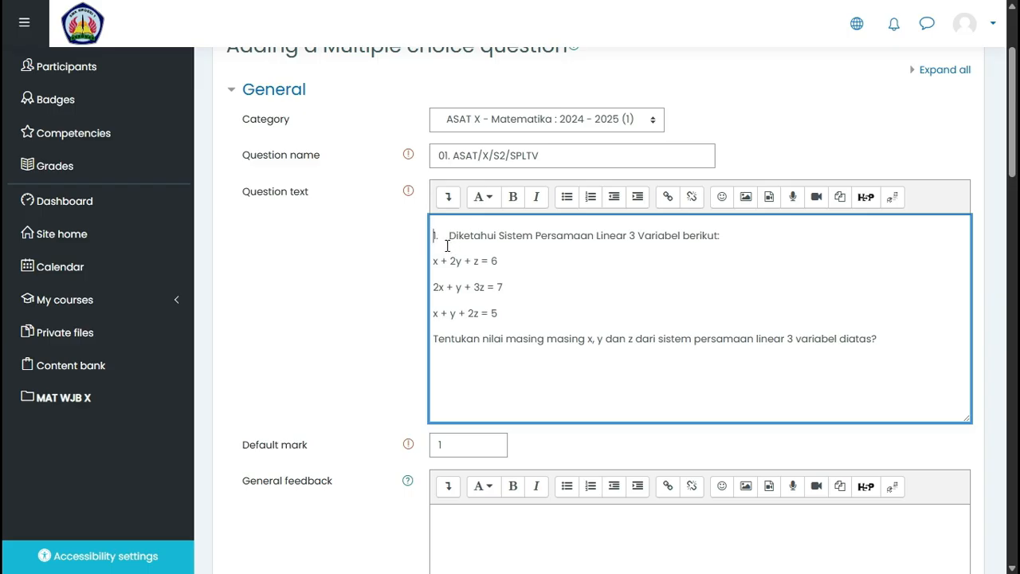
click(451, 236)
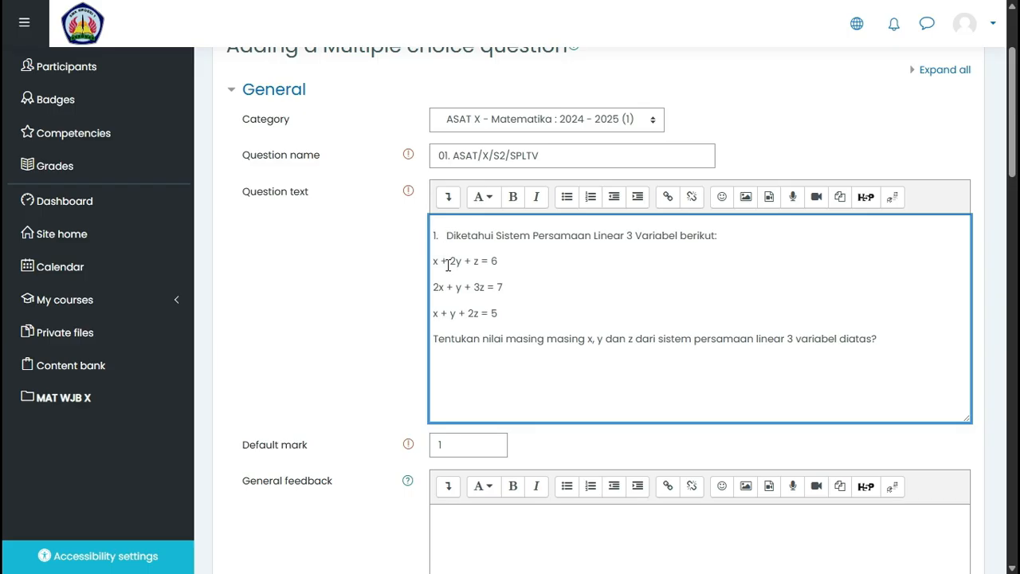
key(BackSpace)
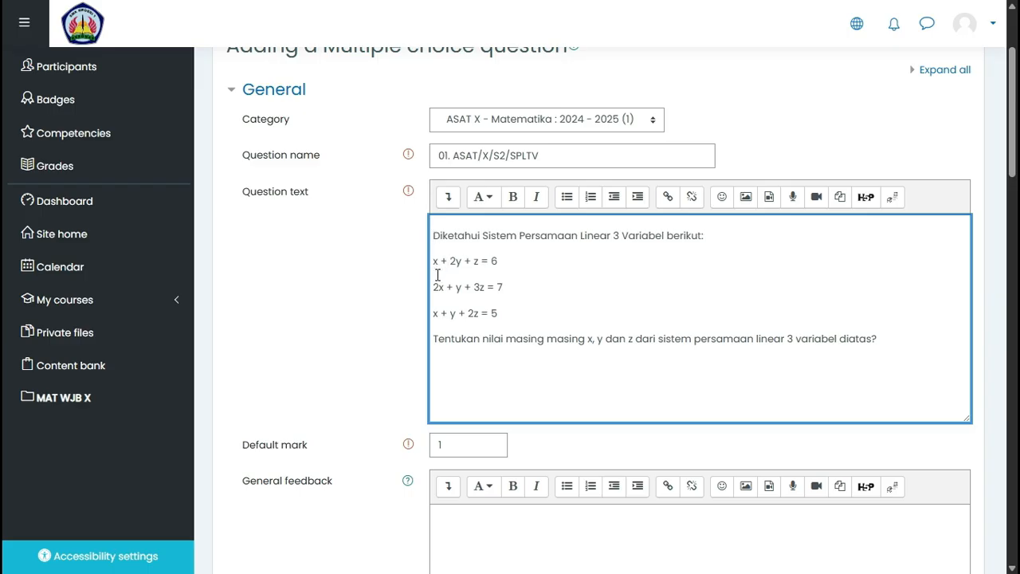
- Join the three equations in the Question text into one paragraph, separated by single line breaks instead of paragraph gaps
click(460, 286)
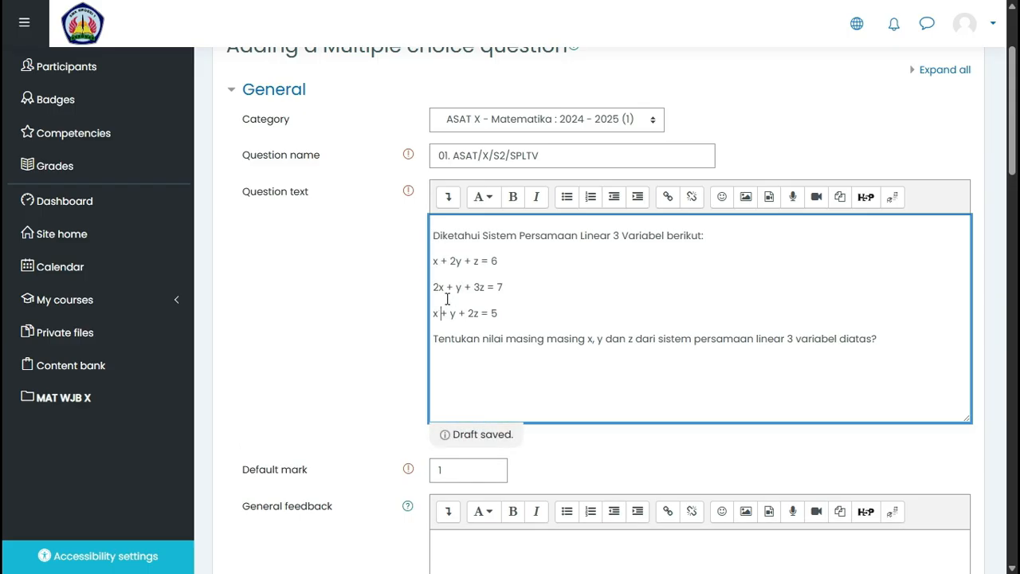
click(435, 286)
key(BackSpace)
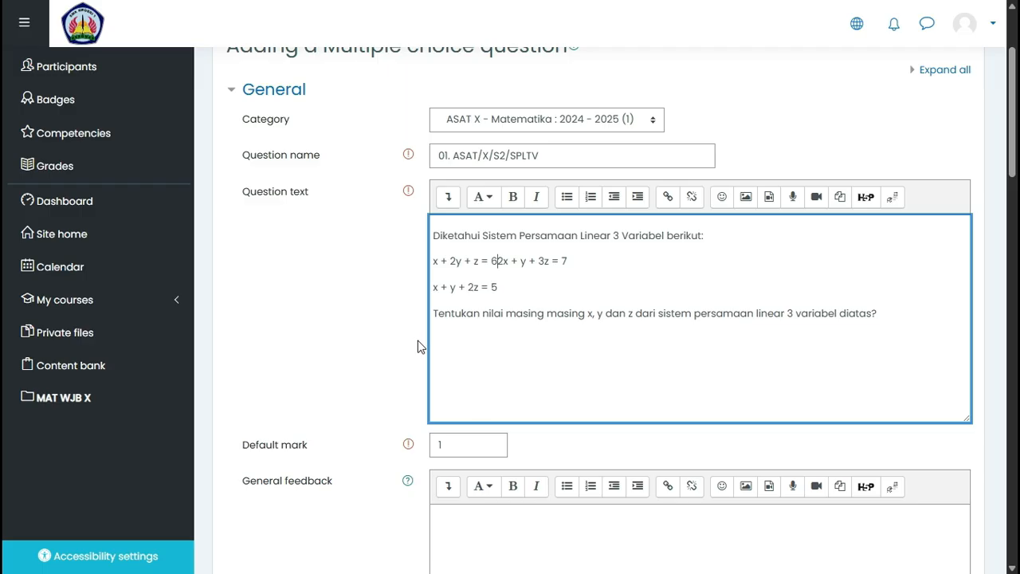
key(shift+Return)
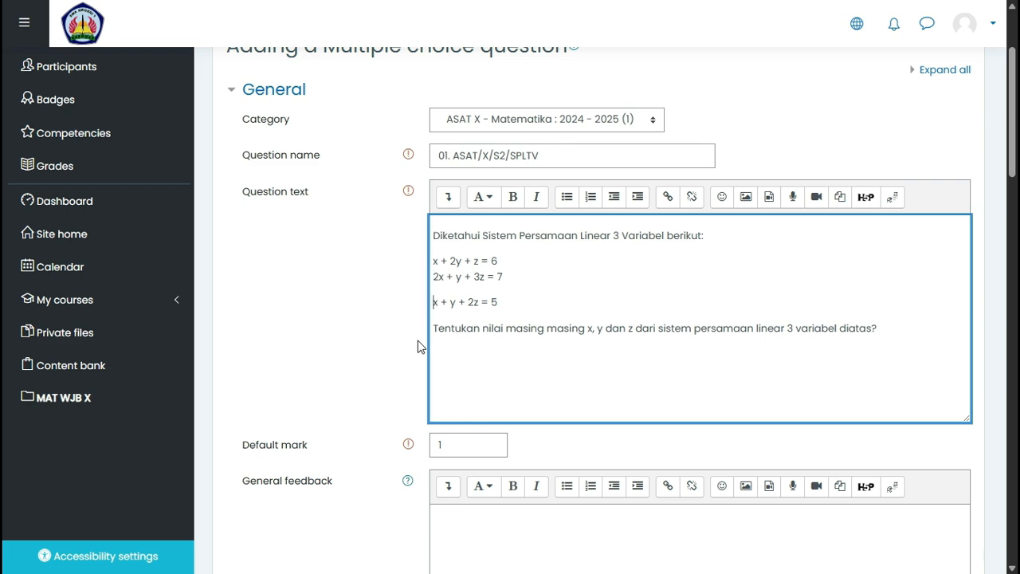
key(BackSpace)
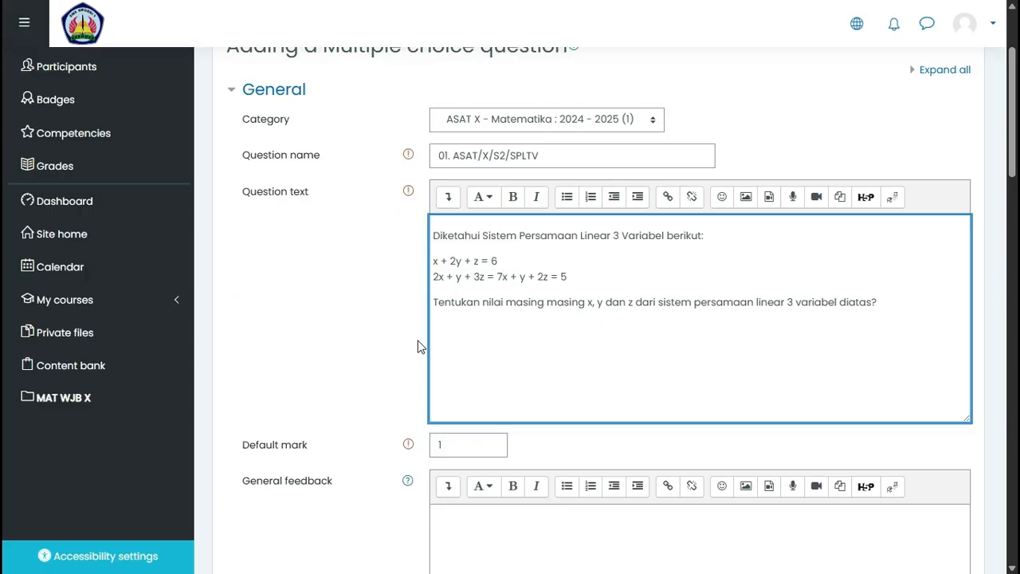
key(shift+Return)
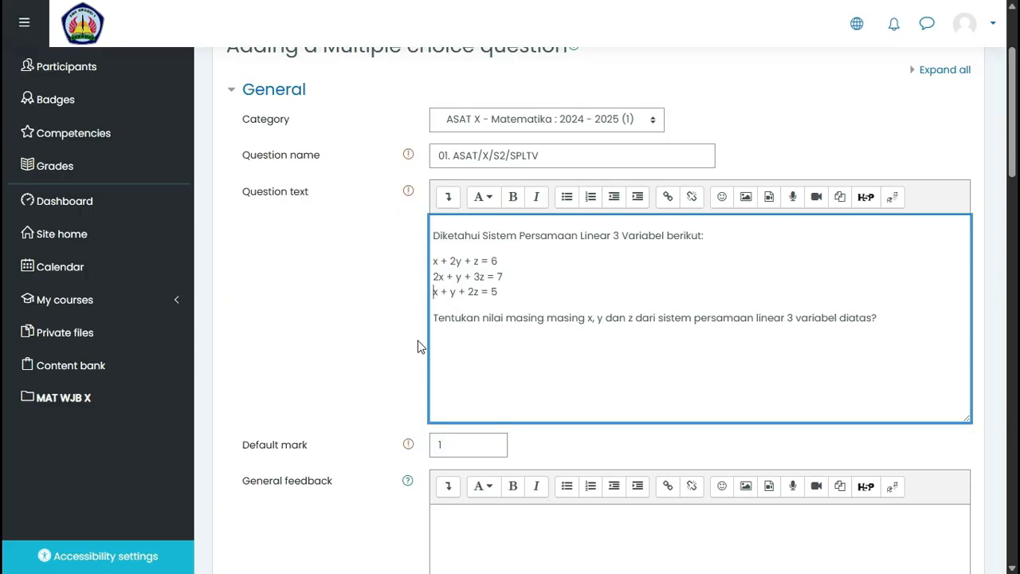
key(Up)
key(Up)
key(Up)
key(Down)
key(Down)
key(Down)
- Set the numbering of the answer choices to "A., B., C., ..."
scroll(602, 289, down, 2)
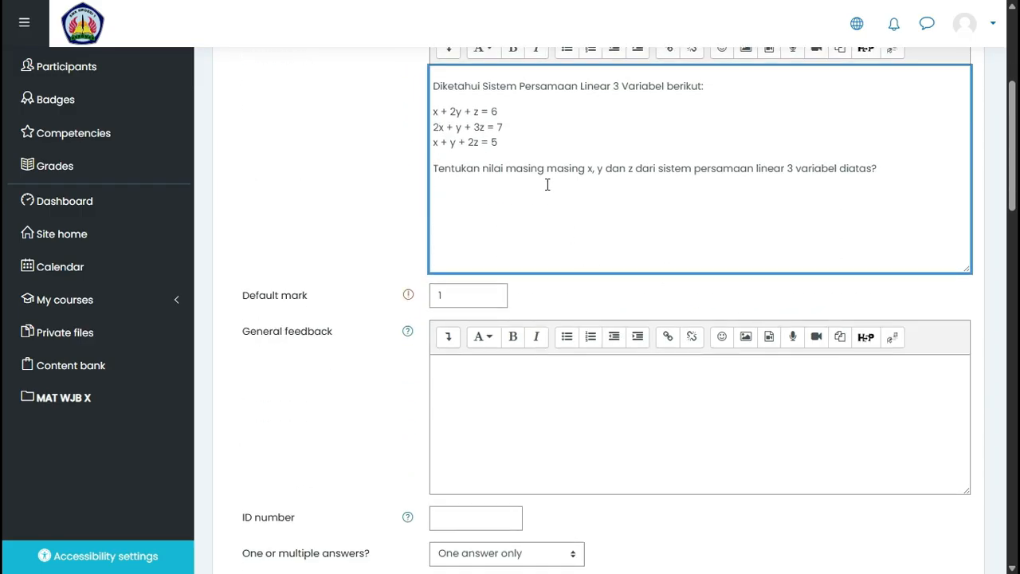
scroll(547, 185, up, 1)
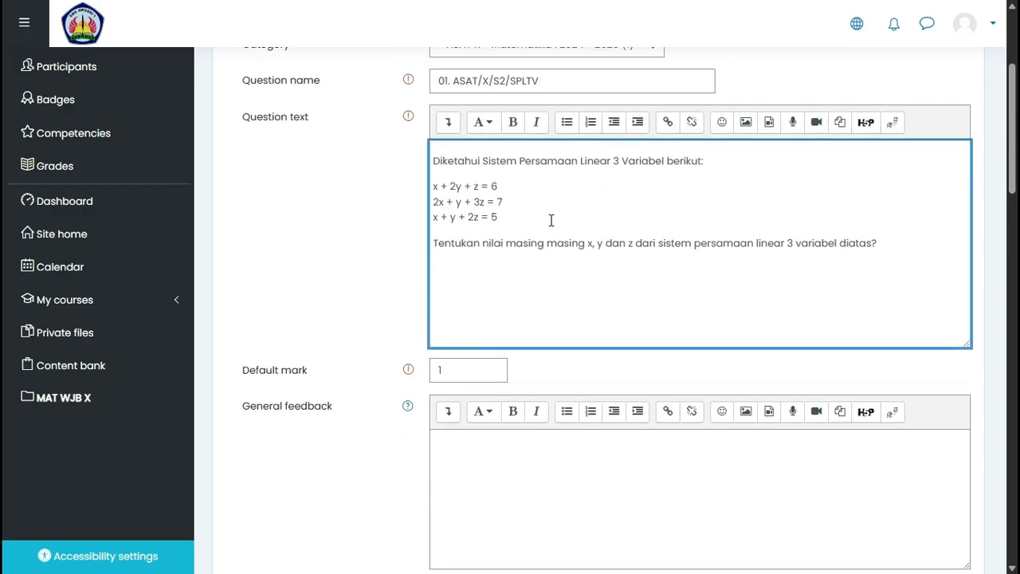
scroll(534, 247, down, 2)
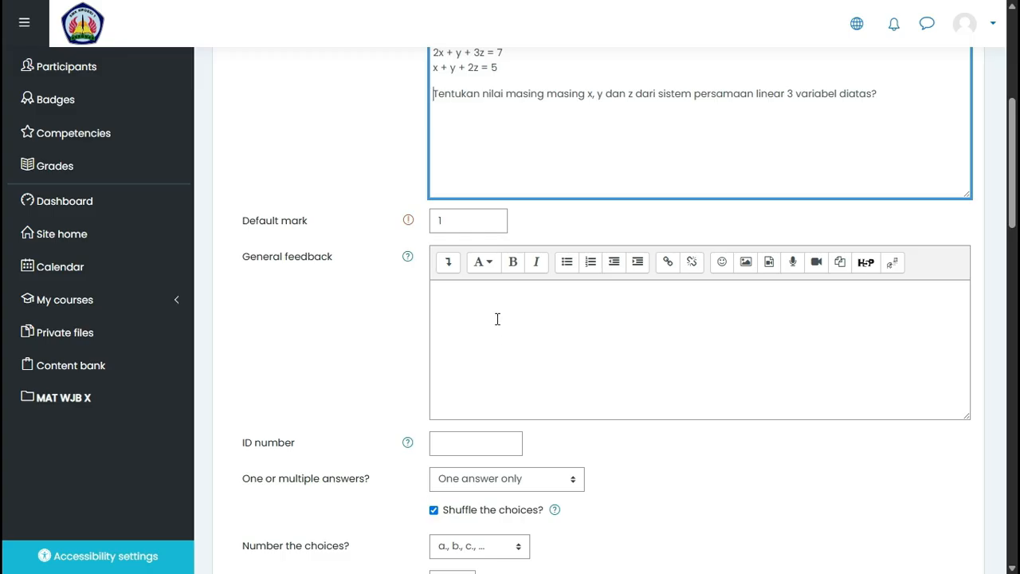
scroll(498, 319, down, 2)
scroll(550, 271, down, 2)
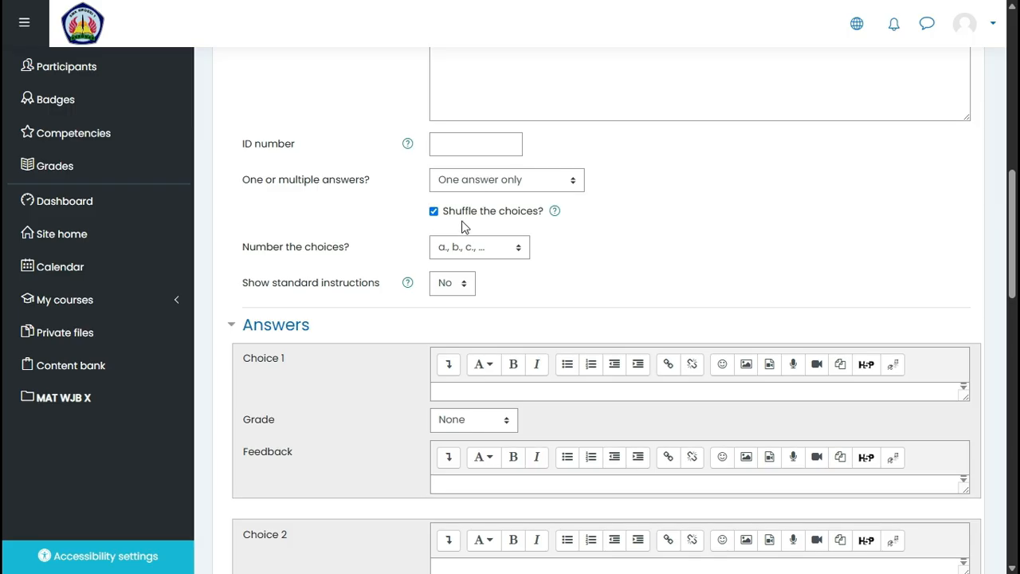
click(518, 251)
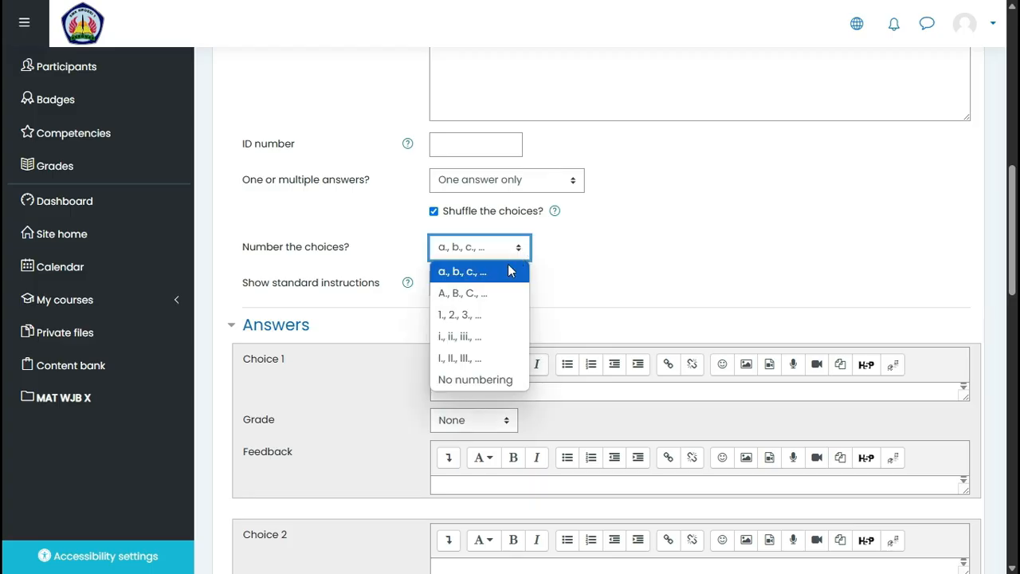
click(478, 294)
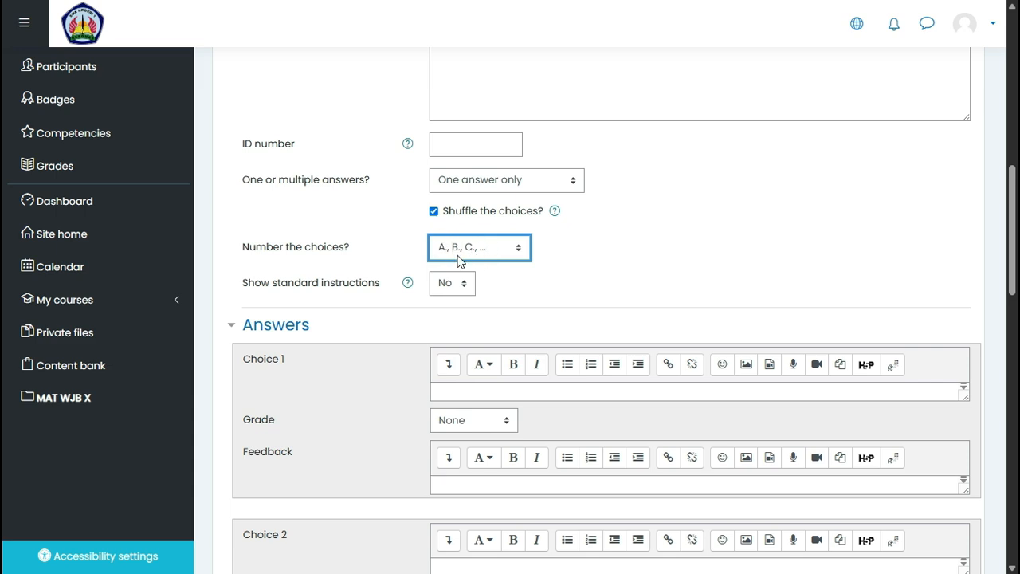
- Copy answer option A, (1,2,3), from question 1 in the Word document into Choice 1 of the Moodle question
scroll(520, 333, down, 2)
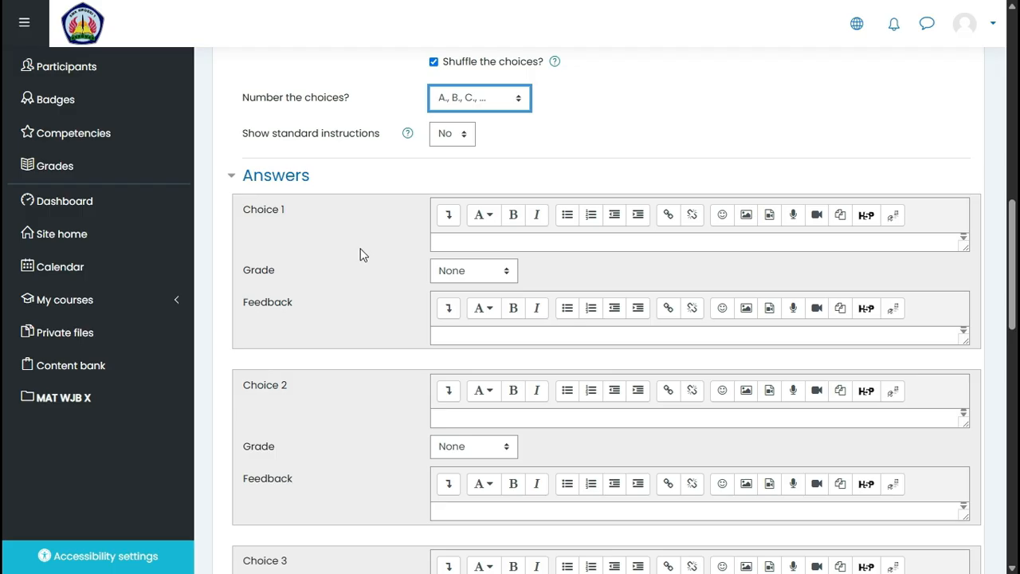
key(alt+Tab)
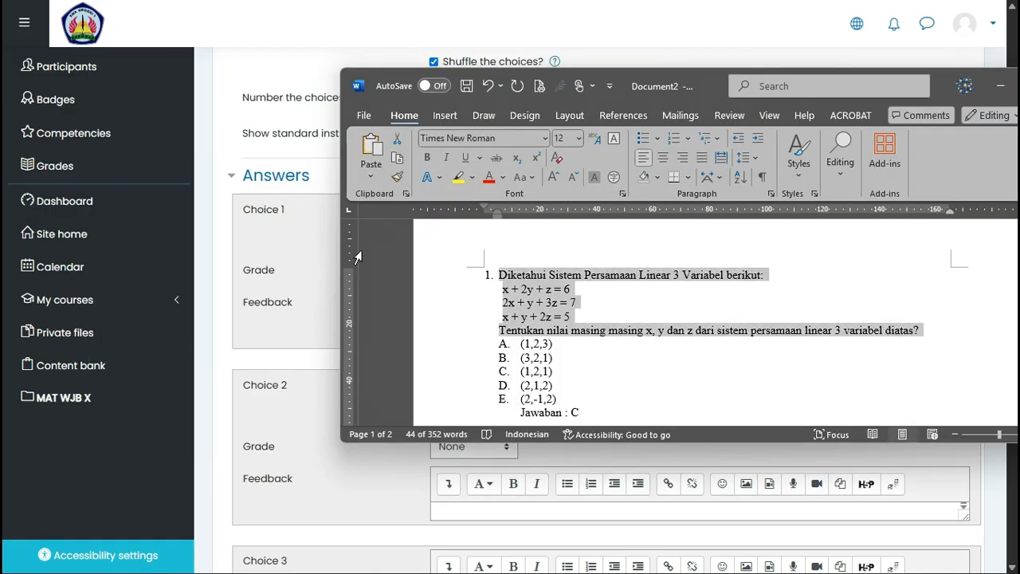
drag(707, 97, 850, 83)
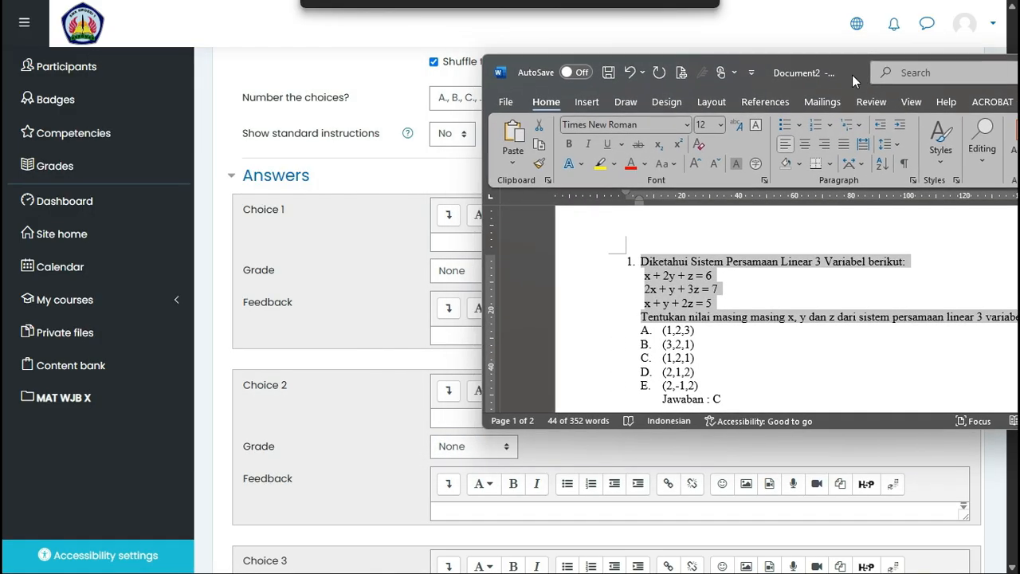
scroll(738, 333, down, 2)
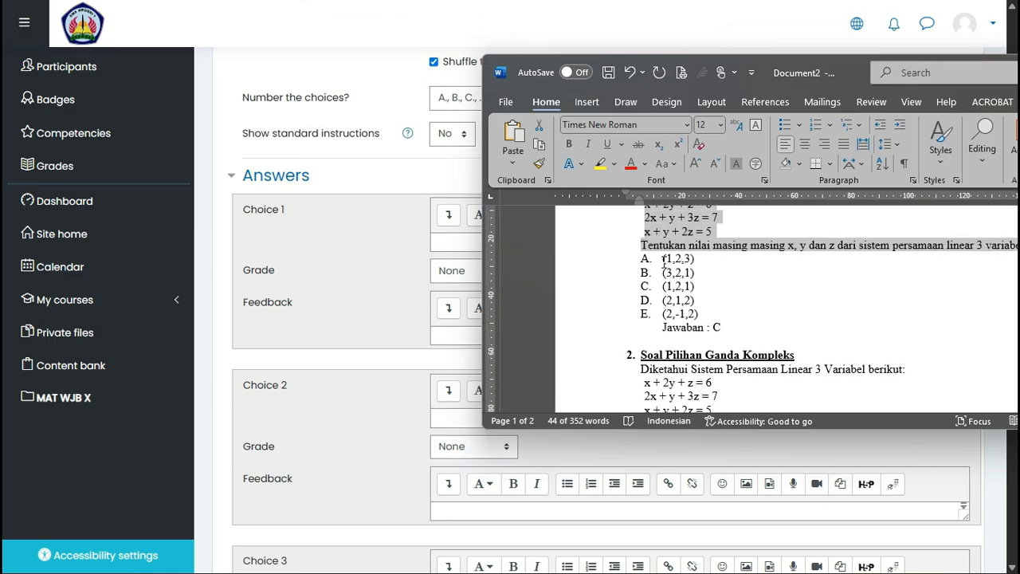
drag(662, 258, 701, 259)
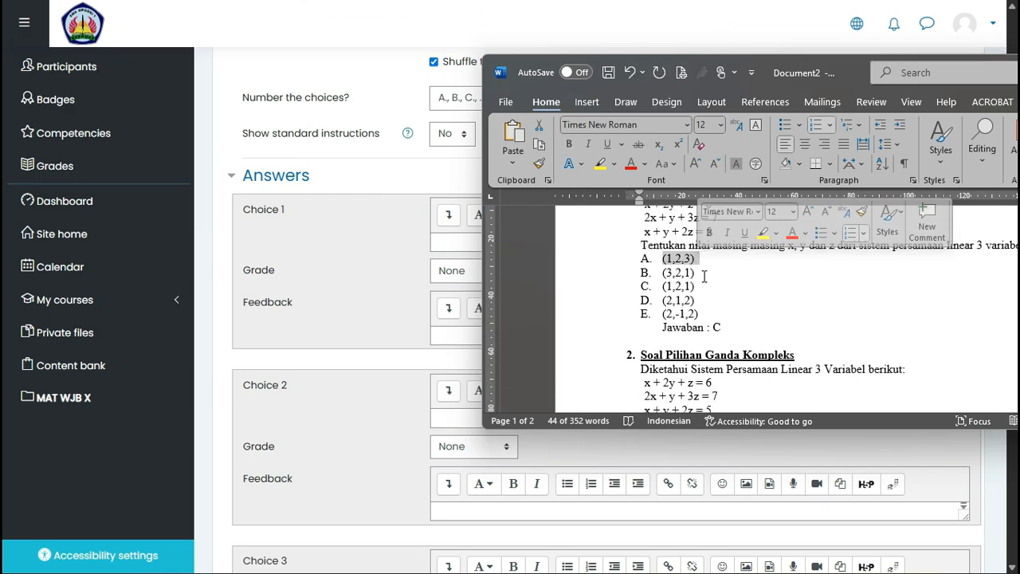
click(385, 266)
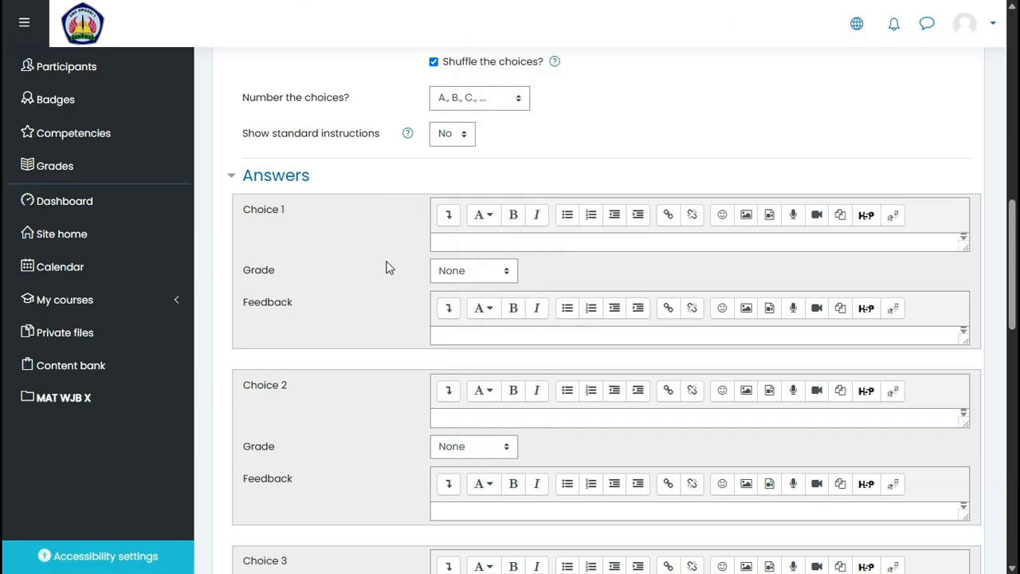
click(468, 245)
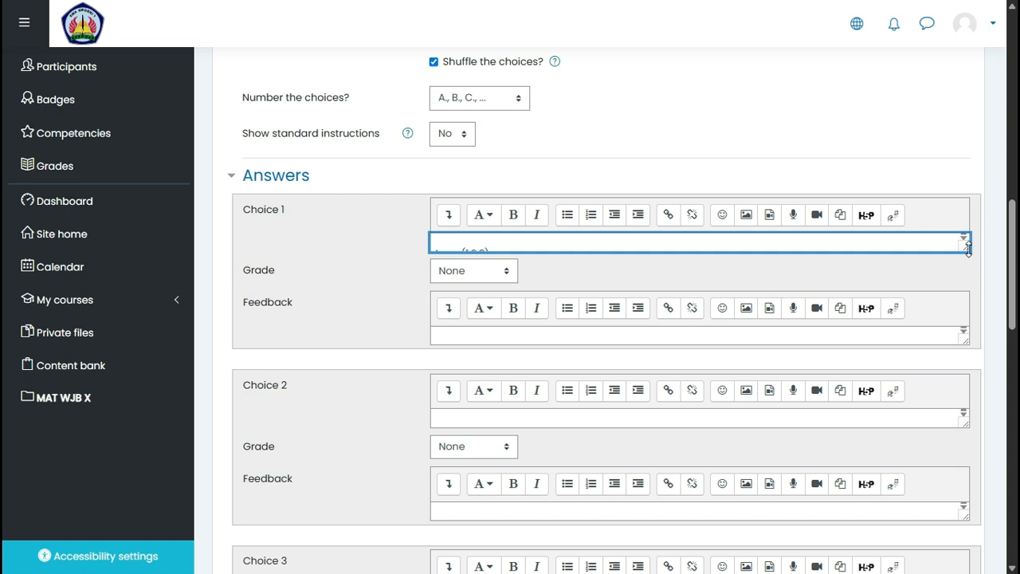
- Enlarge the Choice 1 text box and delete the "A." prefix so that only (1,2,3) is left
drag(967, 249, 965, 285)
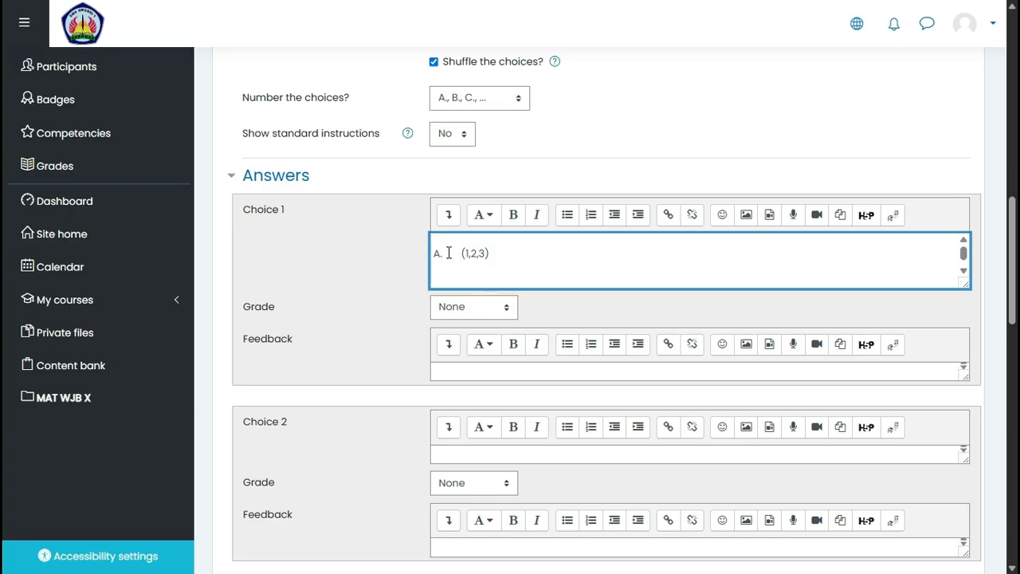
key(BackSpace)
key(BackSpace)
key(BackSpace)
key(BackSpace)
key(BackSpace)
key(BackSpace)
click(461, 281)
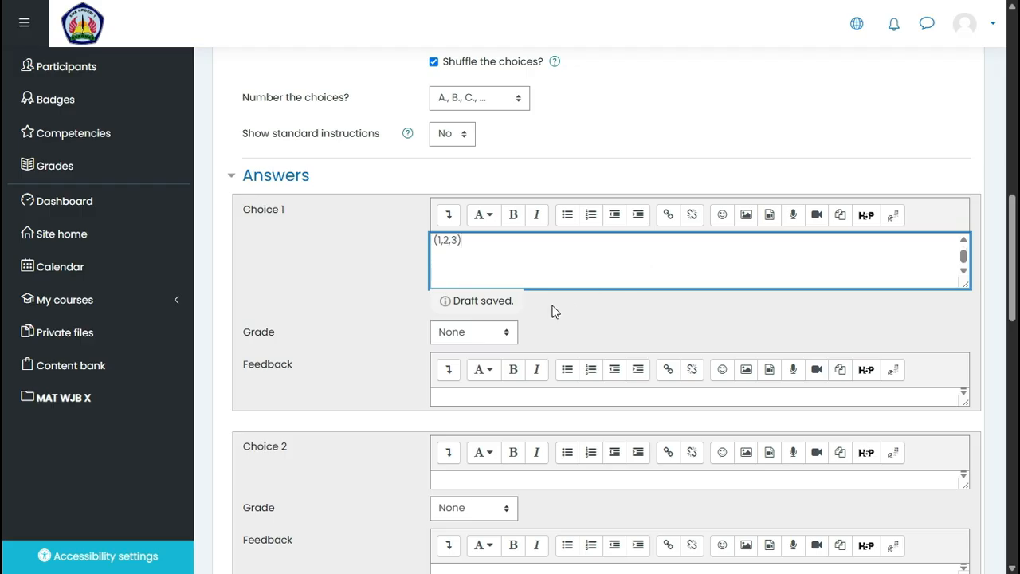
- Switch to the Word document and copy question 1's answer option B, (3,2,1)
scroll(526, 303, down, 2)
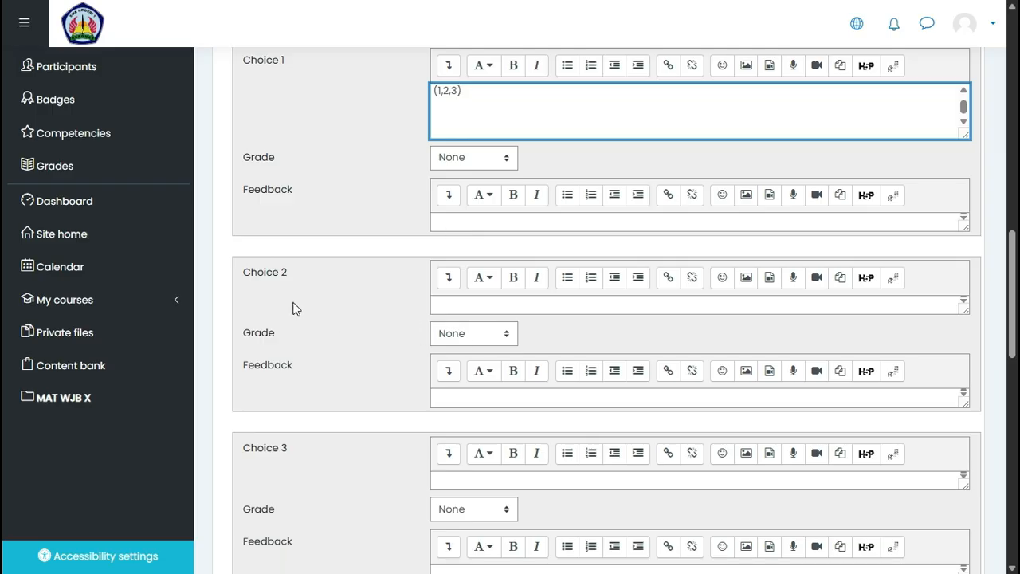
key(alt+Tab)
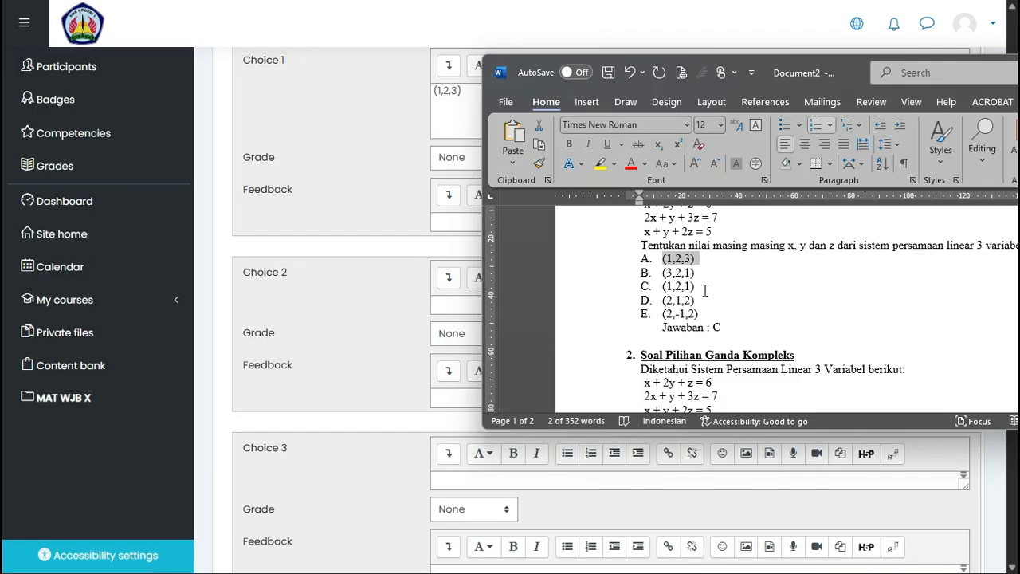
click(705, 289)
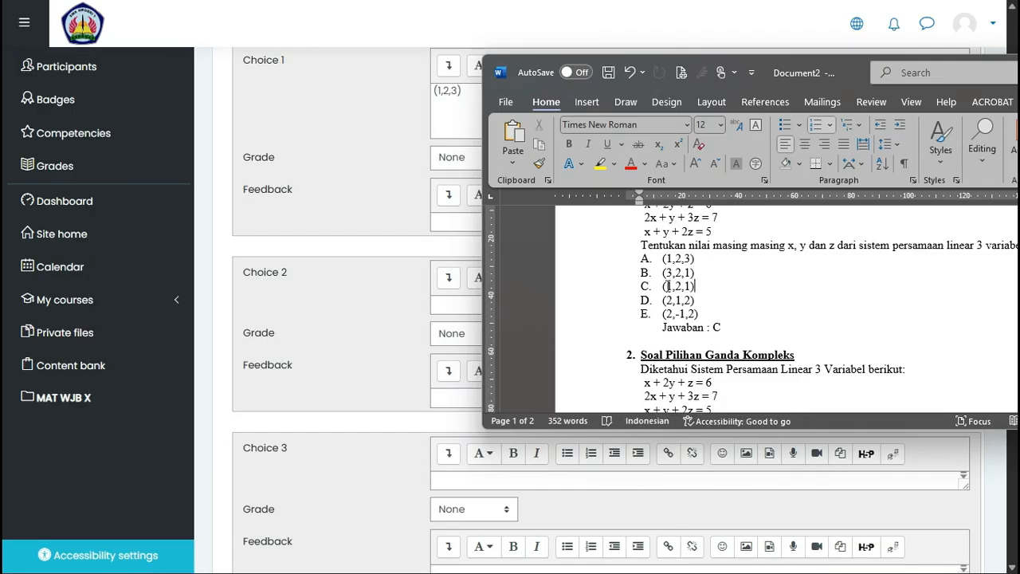
drag(662, 273, 697, 275)
key(ctrl+c)
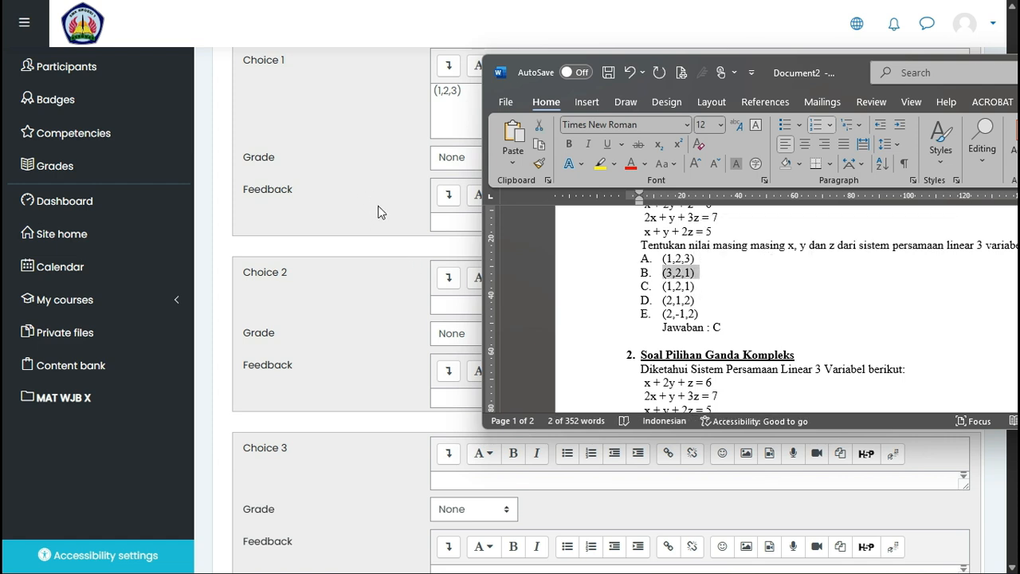
- Paste (3,2,1) into Choice 2 of the Moodle question, enlarge the text box and delete the "A." prefix
click(451, 305)
key(ctrl+v)
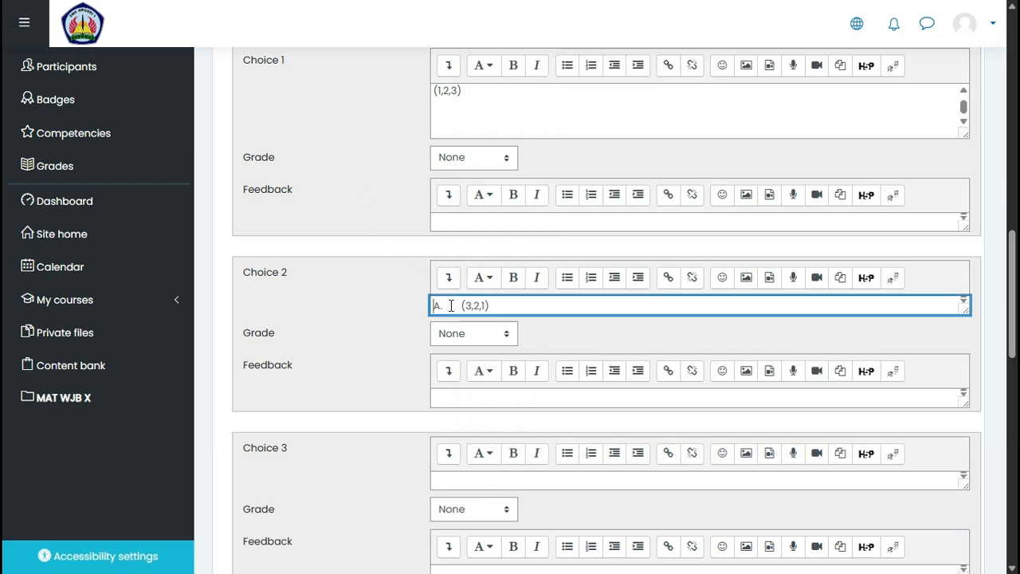
drag(964, 310, 964, 351)
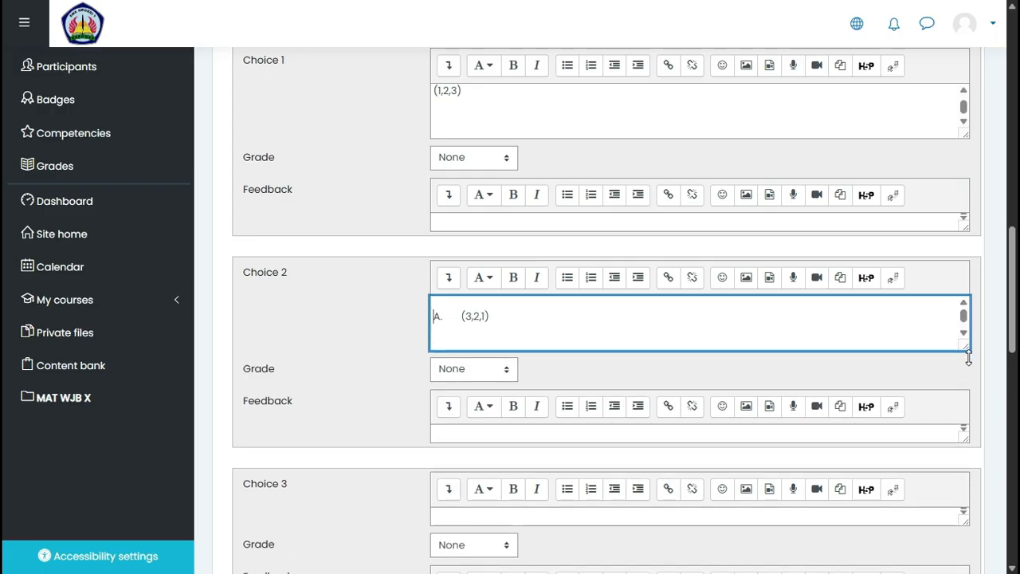
click(463, 317)
key(BackSpace)
key(BackSpace)
key(BackSpace)
key(BackSpace)
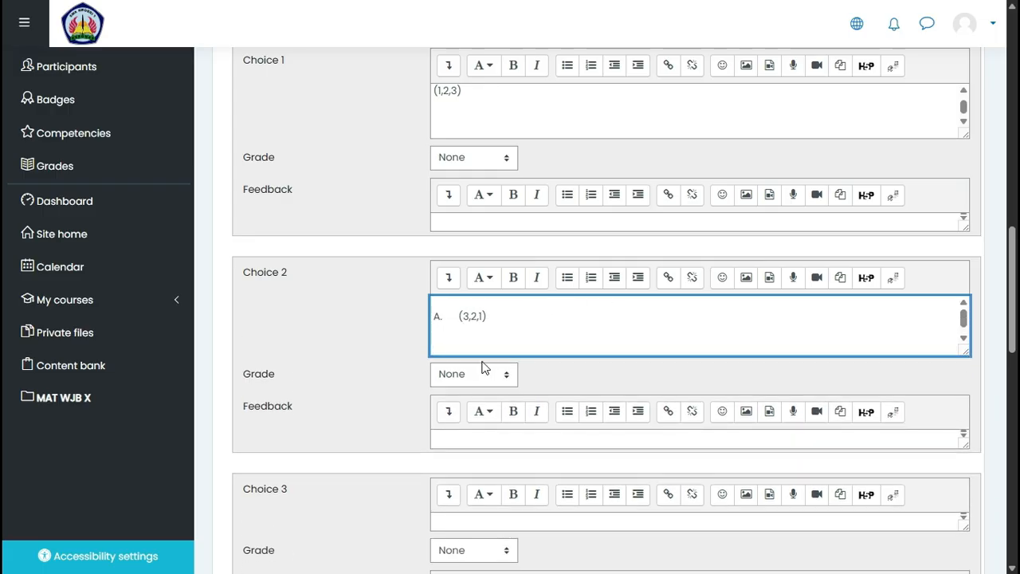
key(BackSpace)
key(BackSpace)
key(BackSpace)
click(477, 341)
- Copy question 1's answer option C, (1,2,1), from the Word document into Choice 3 of the Moodle question
scroll(482, 369, down, 2)
click(476, 374)
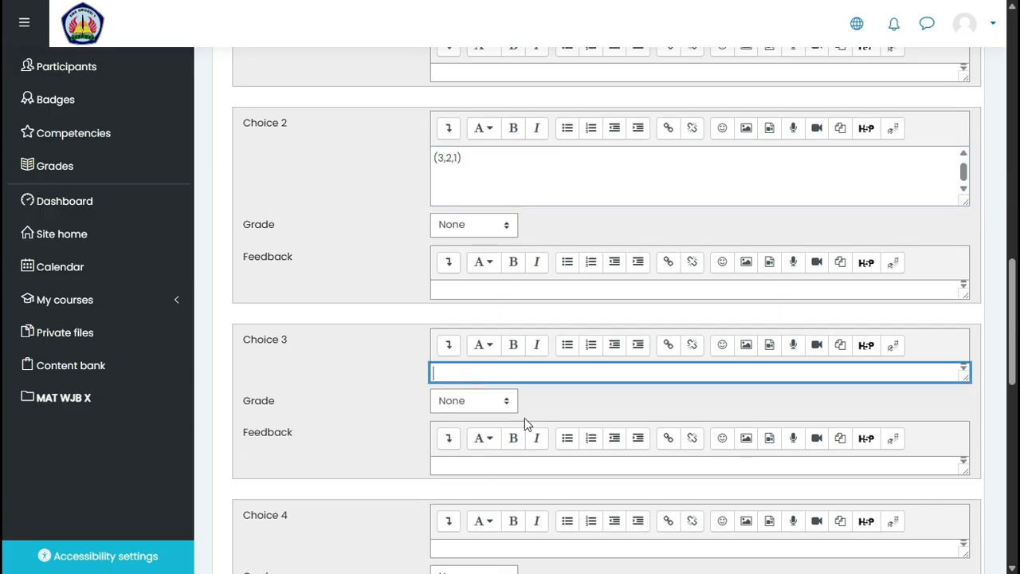
key(alt+Tab)
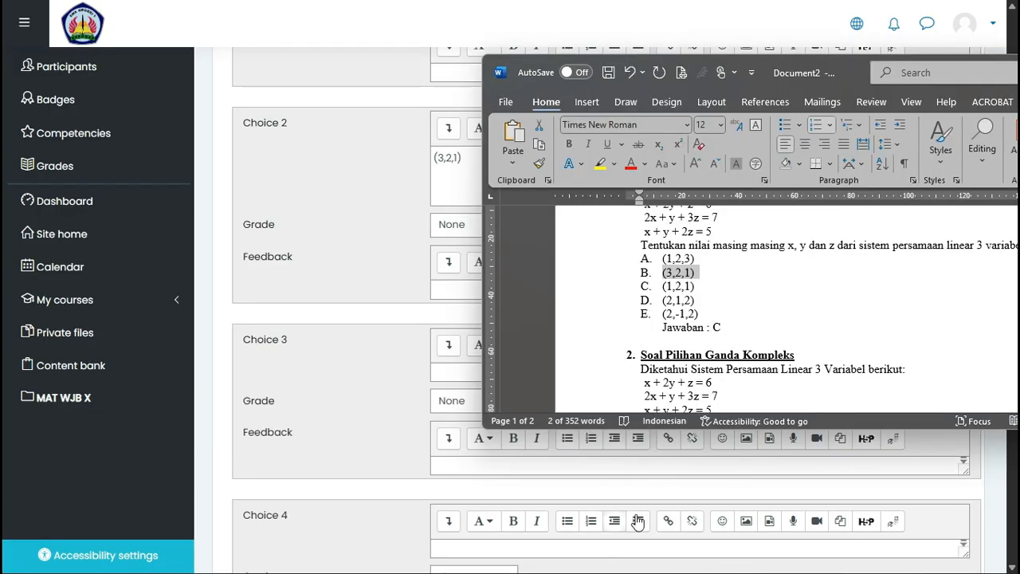
drag(698, 287, 662, 287)
key(ctrl+c)
key(alt+Tab)
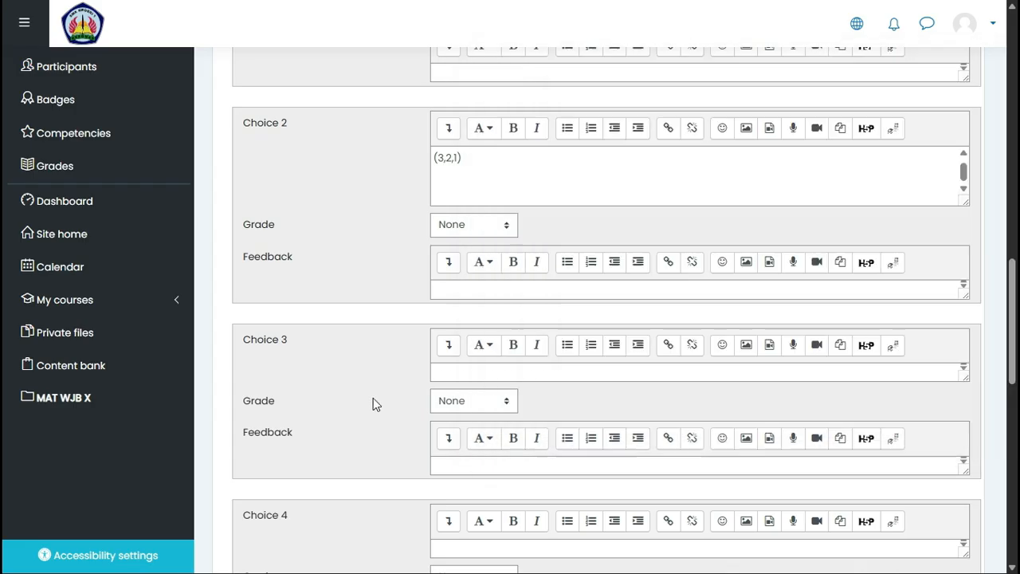
click(488, 369)
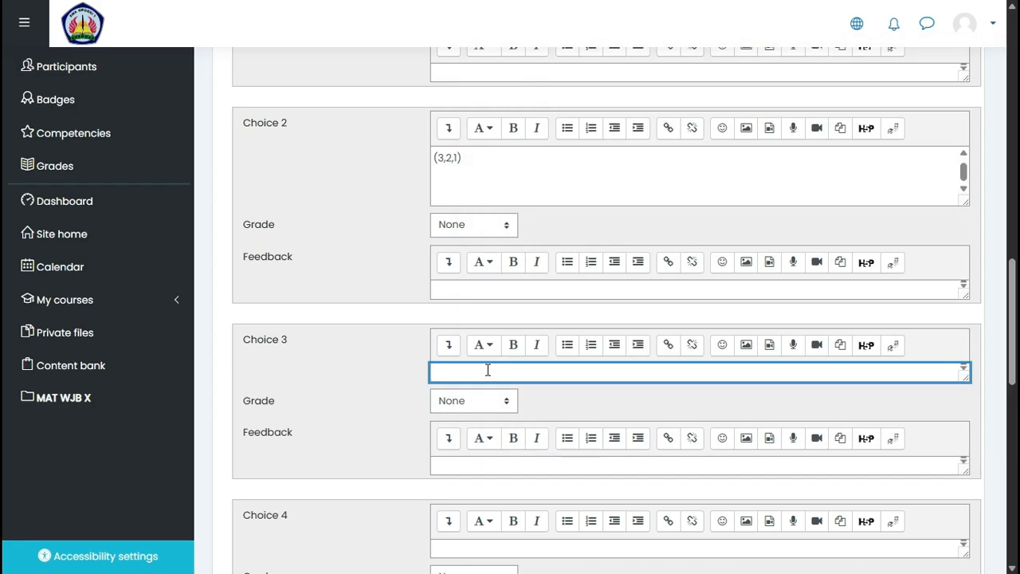
key(ctrl+v)
- Enlarge the Choice 3 text box and delete the "A." prefix so that only (1,2,1) is left
drag(970, 375, 970, 426)
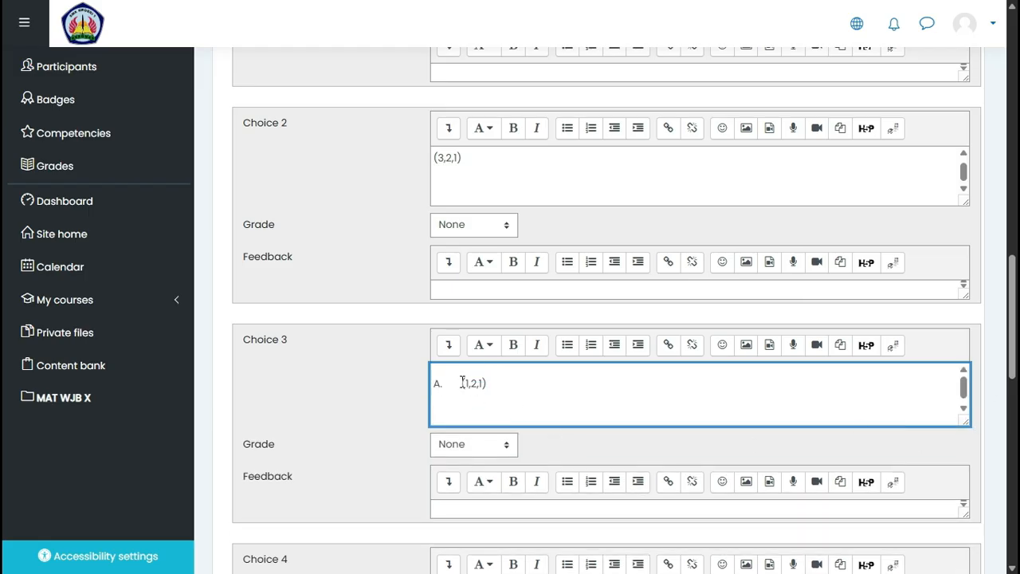
key(BackSpace)
key(BackSpace)
key(BackSpace)
key(BackSpace)
key(BackSpace)
key(BackSpace)
key(BackSpace)
key(BackSpace)
key(BackSpace)
click(461, 414)
- Copy question 1's answer option D, (2,1,2), from the Word document into Choice 4 of the Moodle question
scroll(460, 438, down, 3)
scroll(460, 437, down, 1)
click(479, 295)
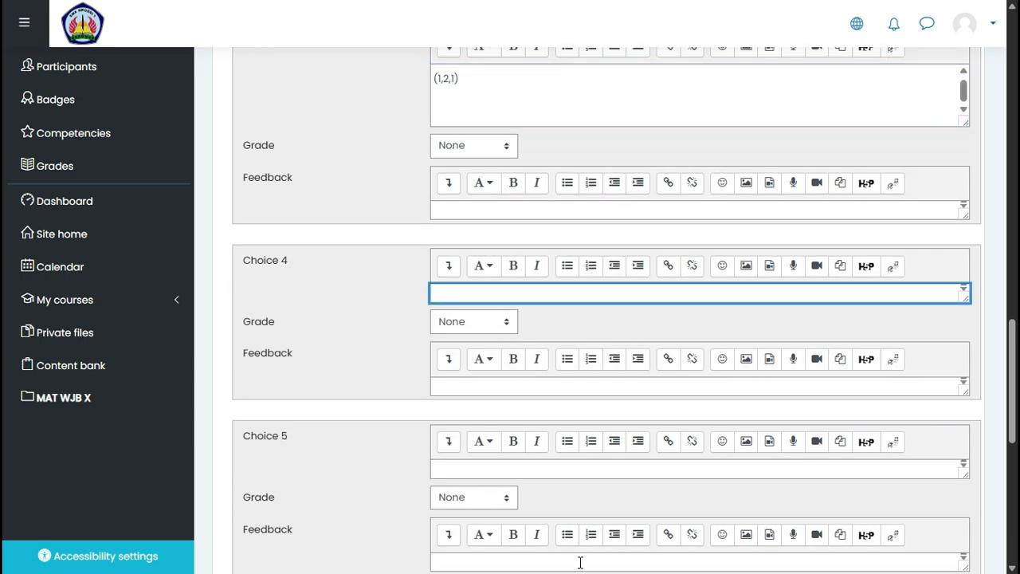
key(alt+Tab)
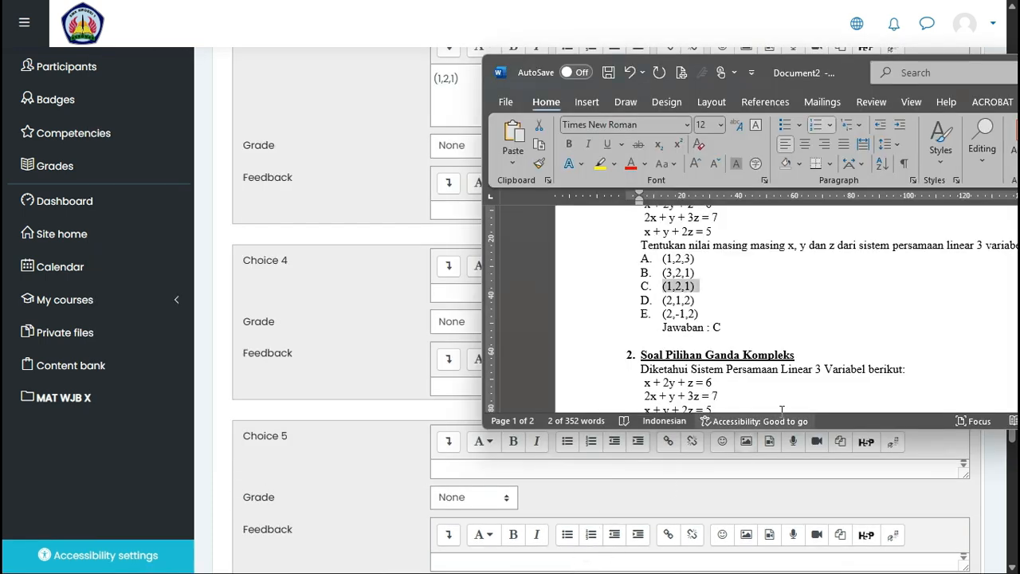
click(701, 310)
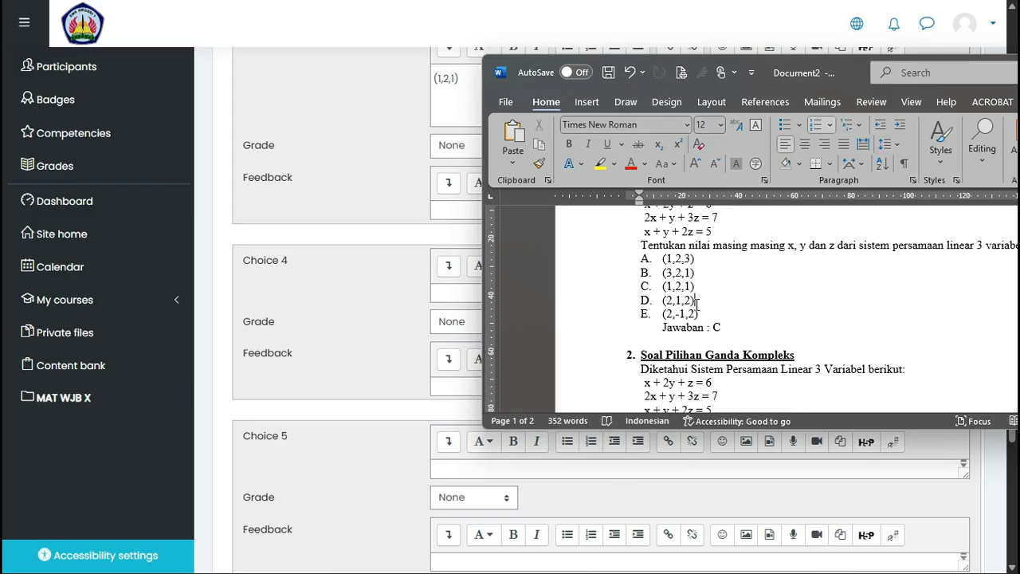
drag(663, 300, 698, 306)
key(ctrl+c)
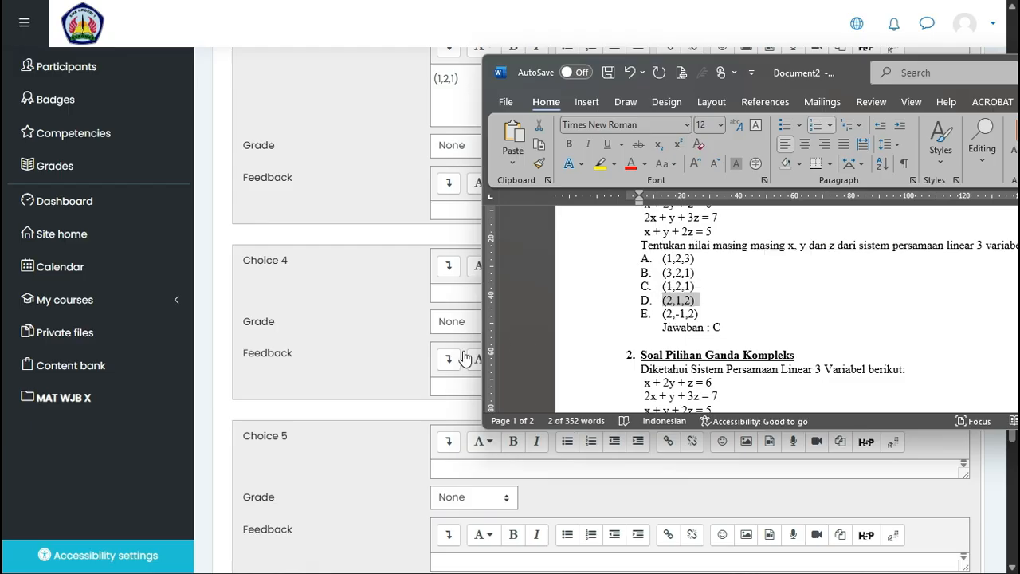
click(369, 368)
click(489, 295)
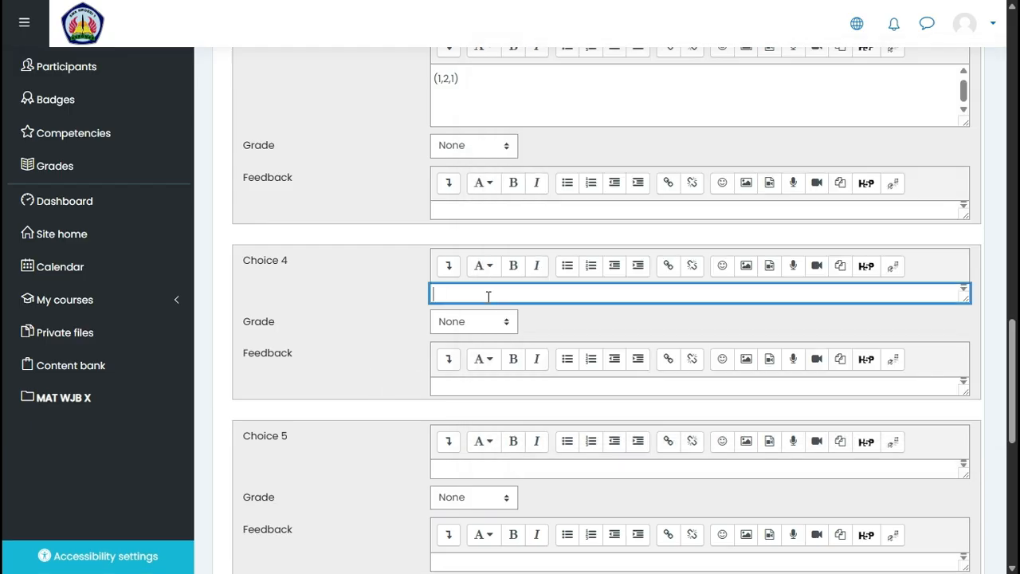
key(ctrl+v)
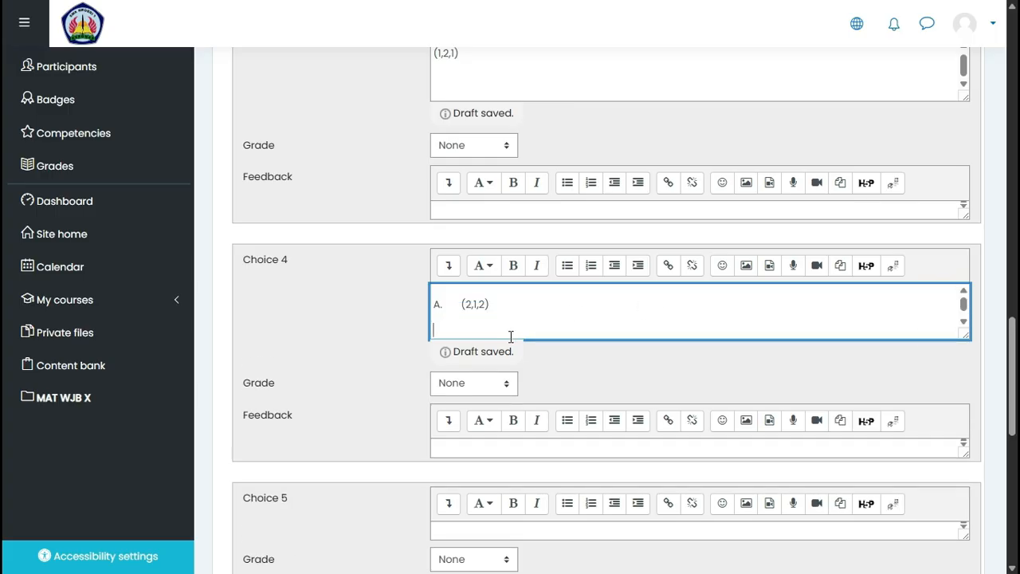
- Delete the "A." prefix and the spacing in Choice 4 so that only (2,1,2) is left
click(461, 305)
key(BackSpace)
key(BackSpace)
key(BackSpace)
key(BackSpace)
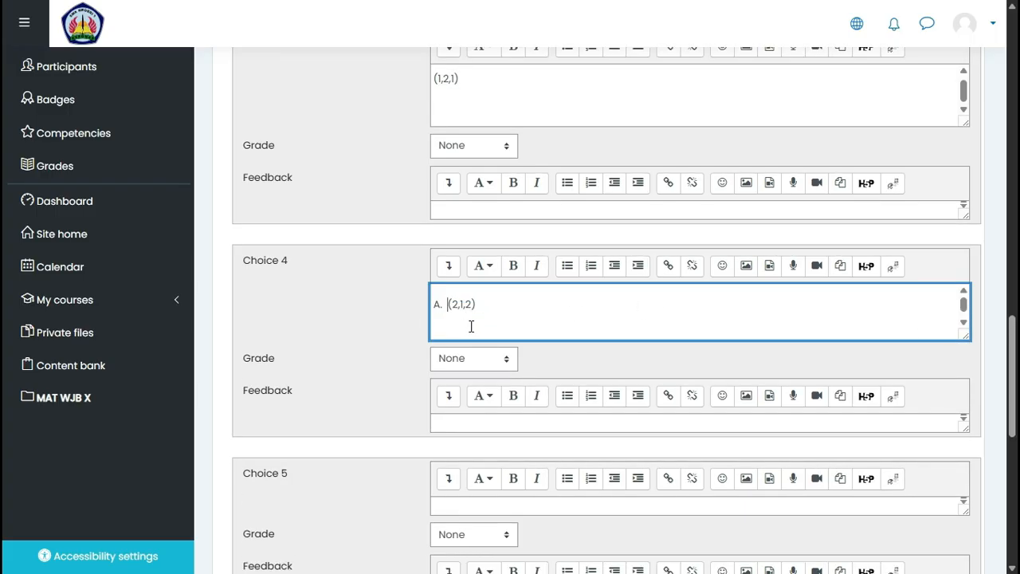
key(BackSpace)
key(BackSpace)
key(BackSpace)
- Copy question 1's answer option E, (2,-1,2), from the Word document into Choice 5 of the Moodle question
scroll(461, 392, down, 2)
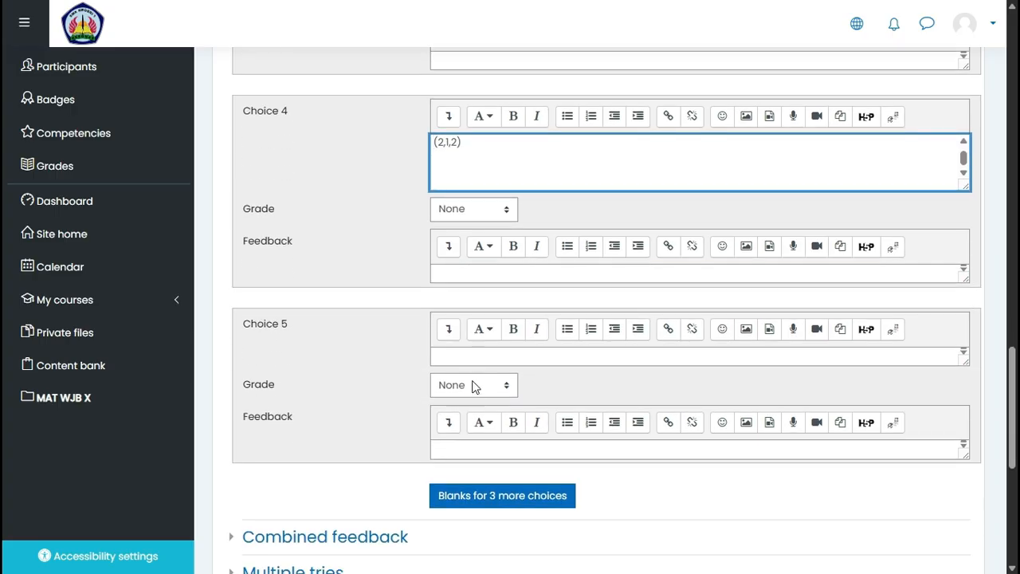
click(479, 357)
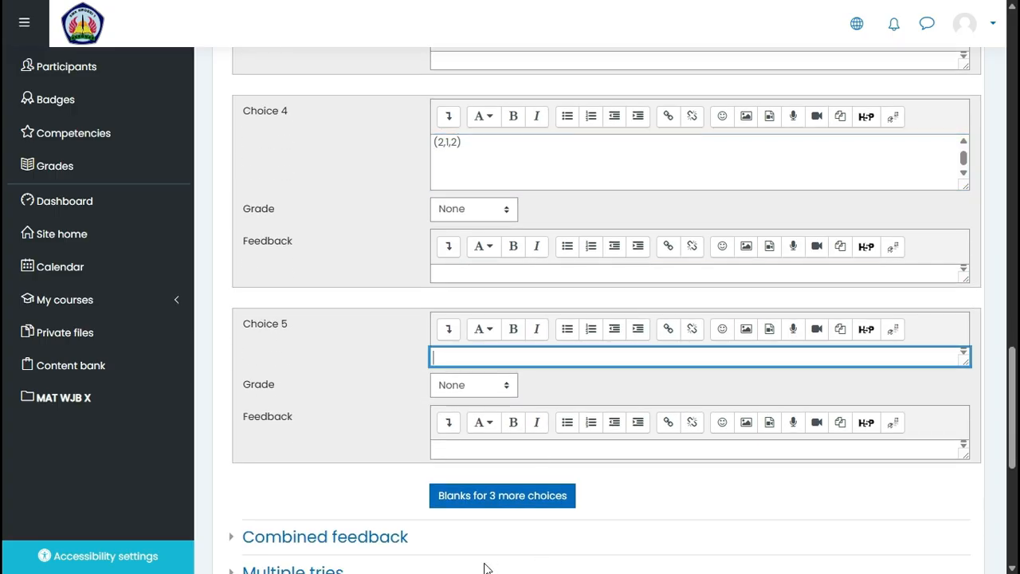
key(alt+Tab)
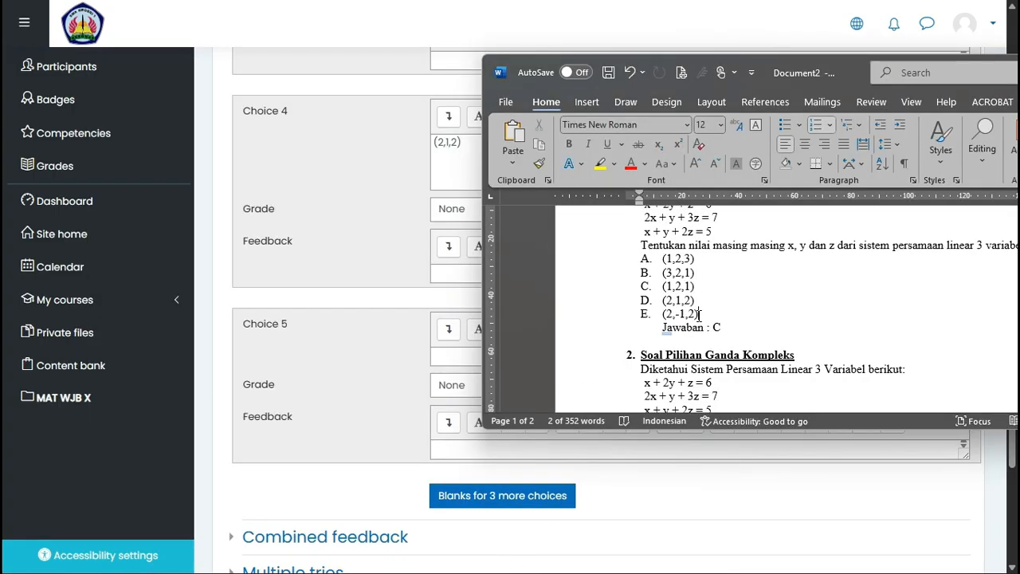
drag(703, 314, 662, 314)
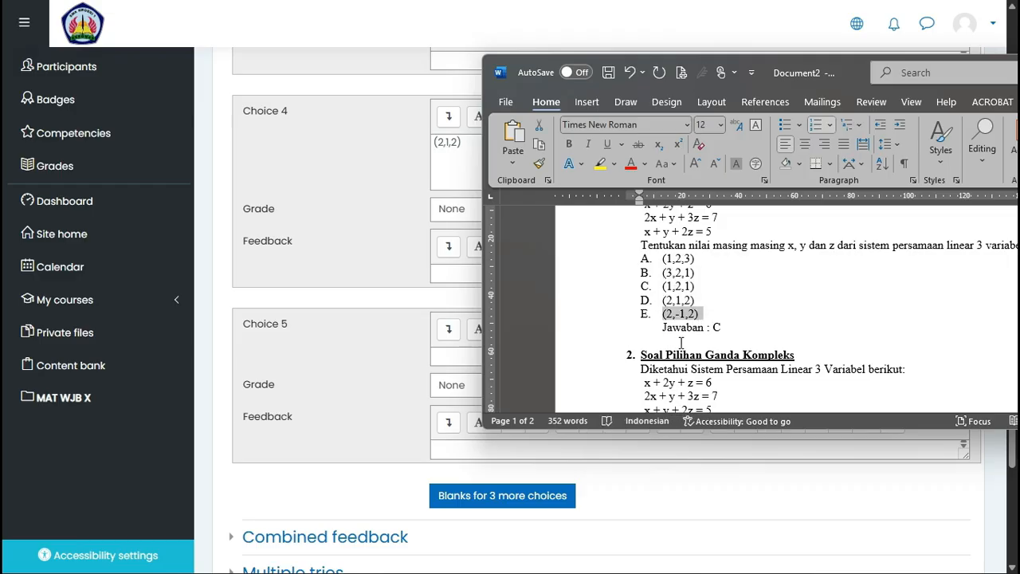
click(414, 349)
click(449, 357)
key(ctrl+v)
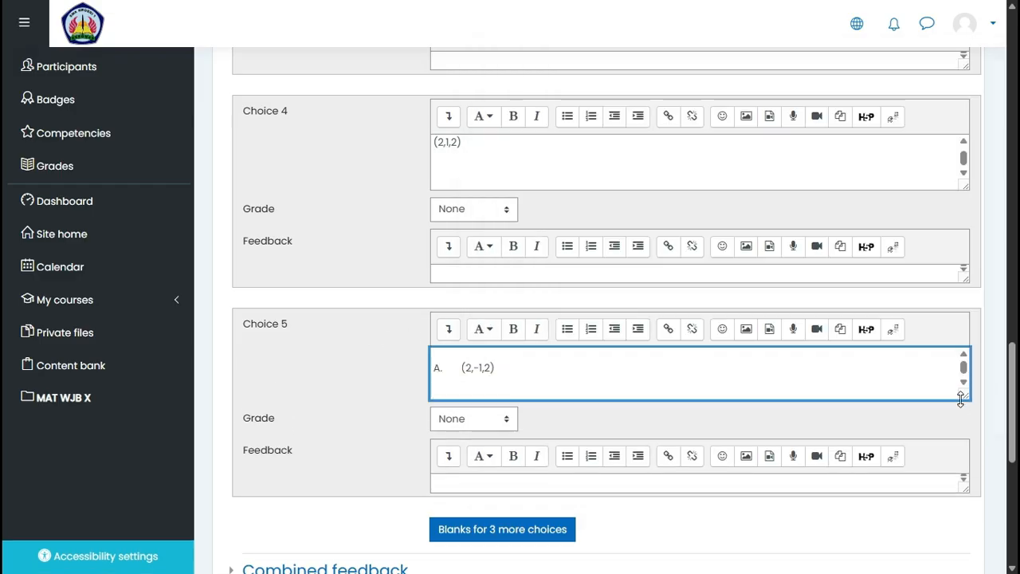
- Delete the "A." prefix in Choice 5 so that only (2,-1,2) is left
key(BackSpace)
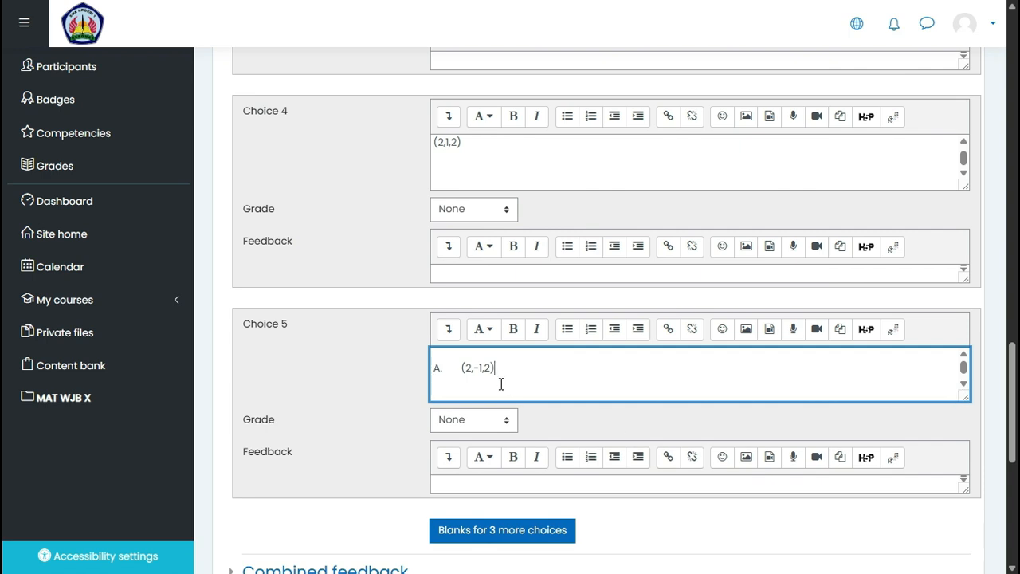
click(461, 366)
key(BackSpace)
key(BackSpace)
- Check question 1's answer key in the Word document, set the grade of Choice 3 to 100% and save the question
key(alt+Tab)
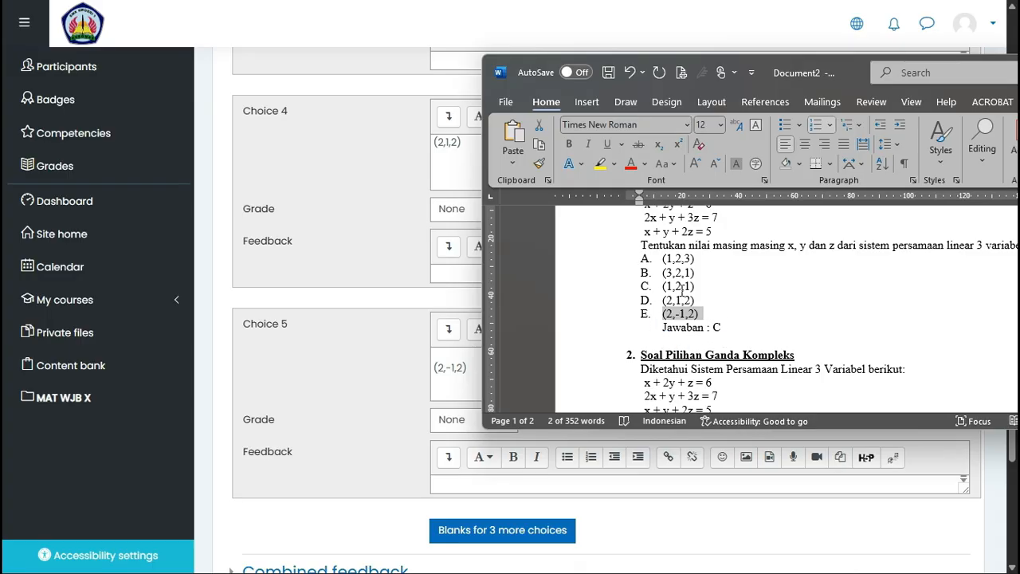
scroll(375, 212, up, 4)
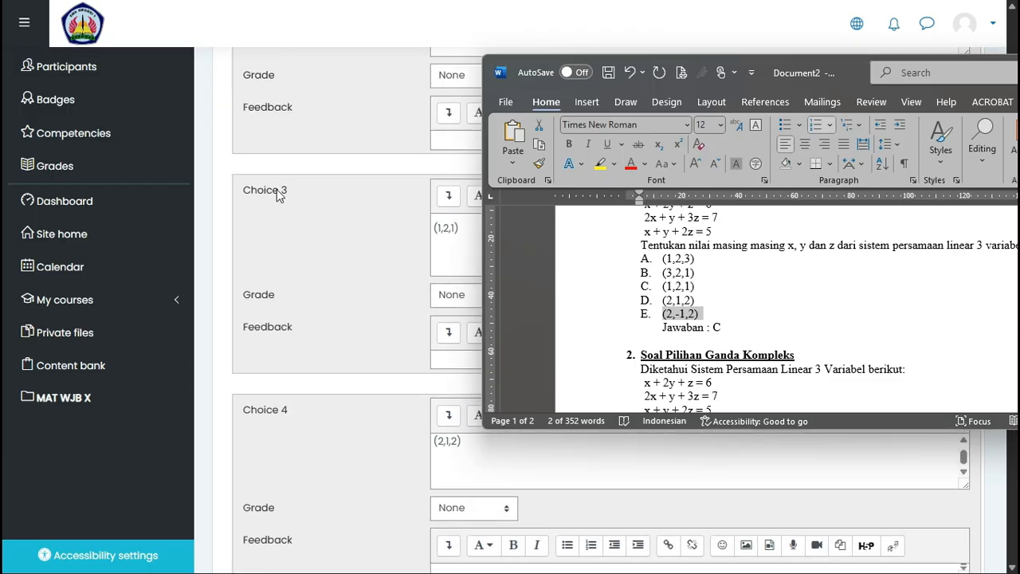
click(335, 302)
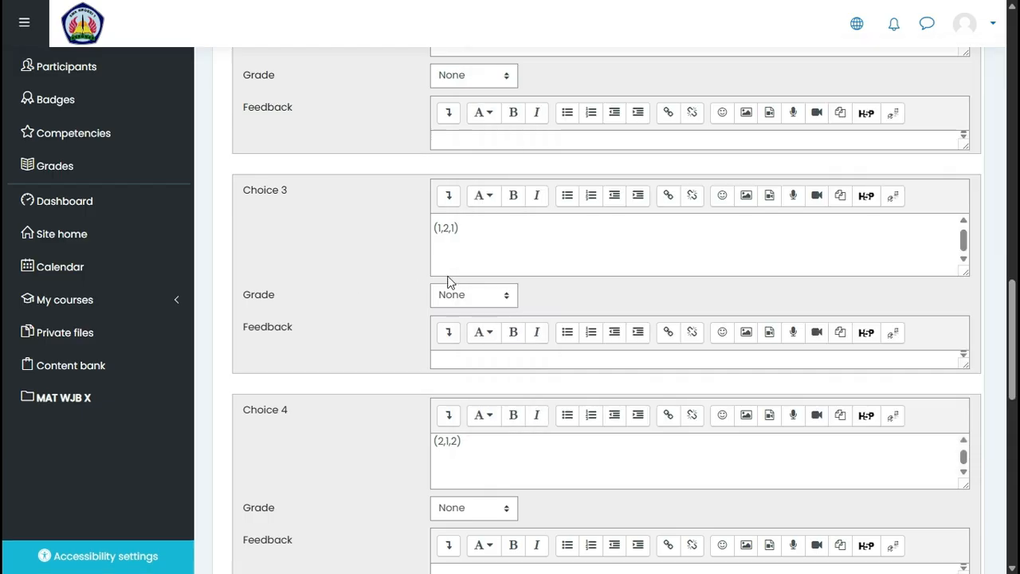
click(511, 295)
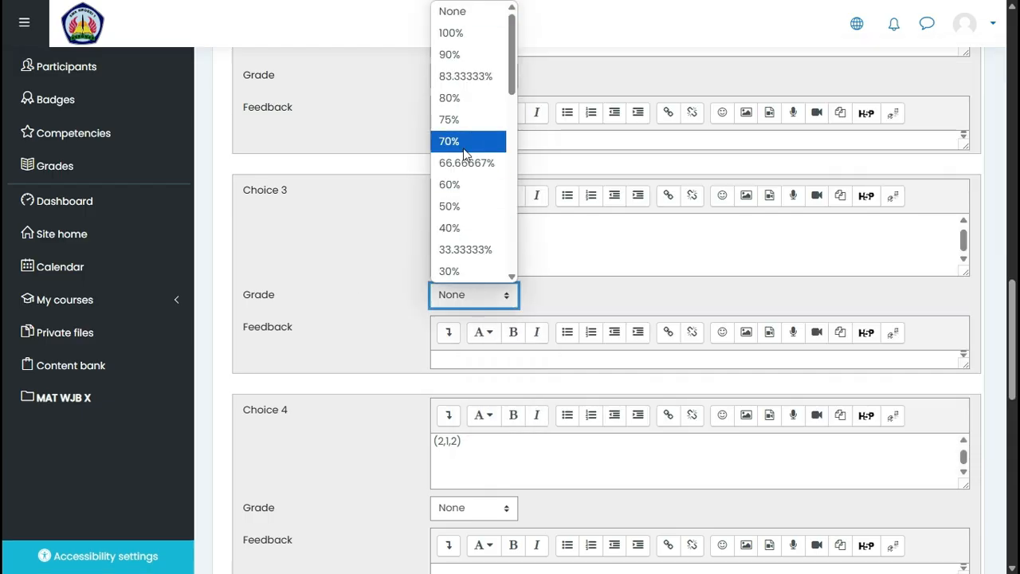
click(468, 36)
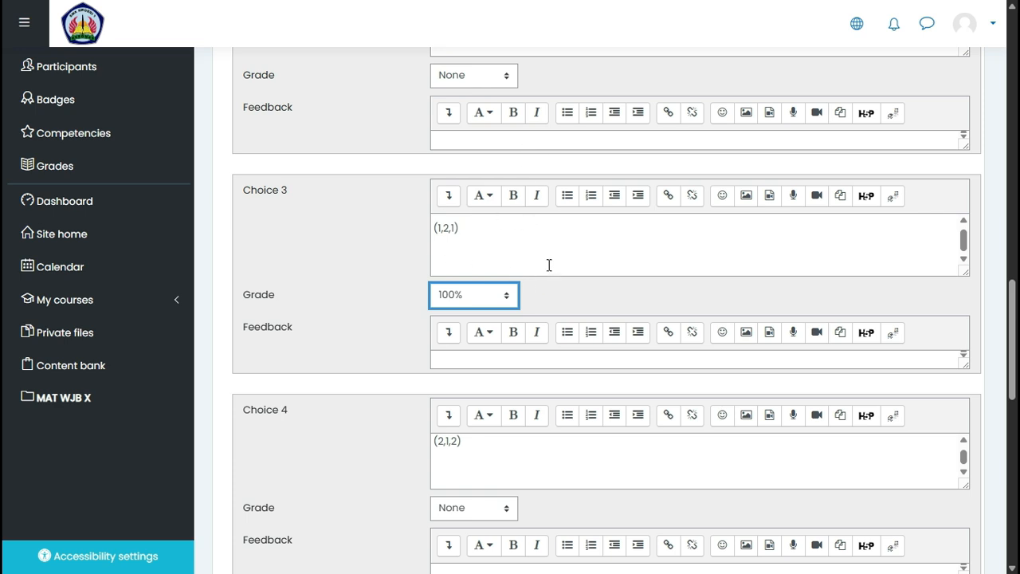
scroll(416, 253, down, 8)
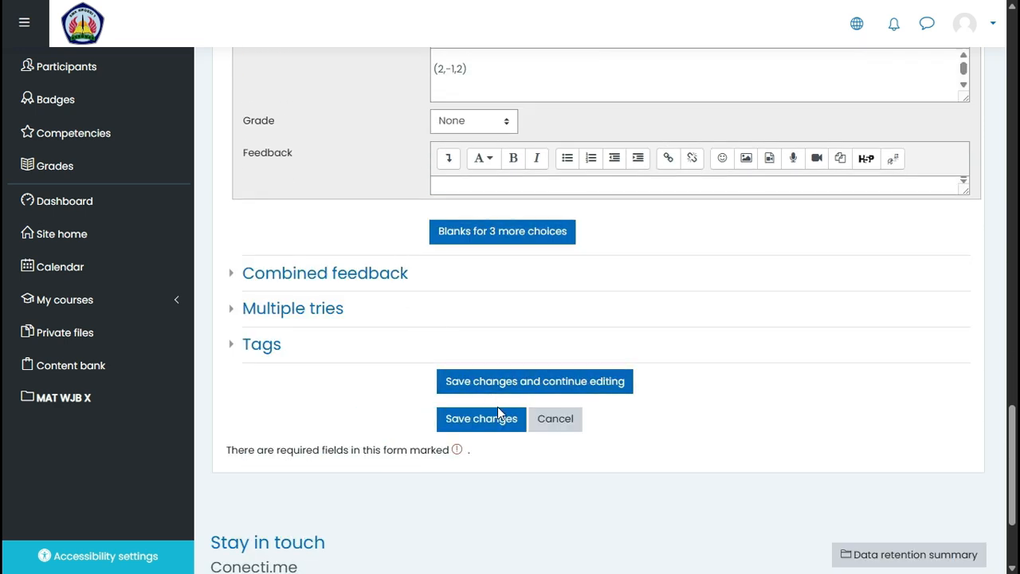
click(496, 429)
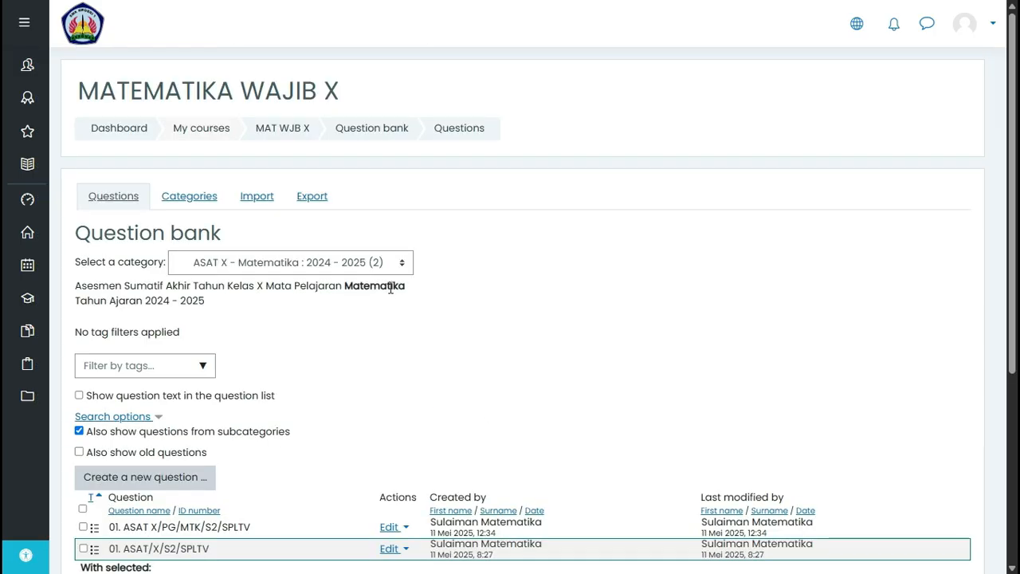
- Open the question "01. ASAT/X/S2/SPLTV" from the question bank for editing
scroll(444, 287, down, 5)
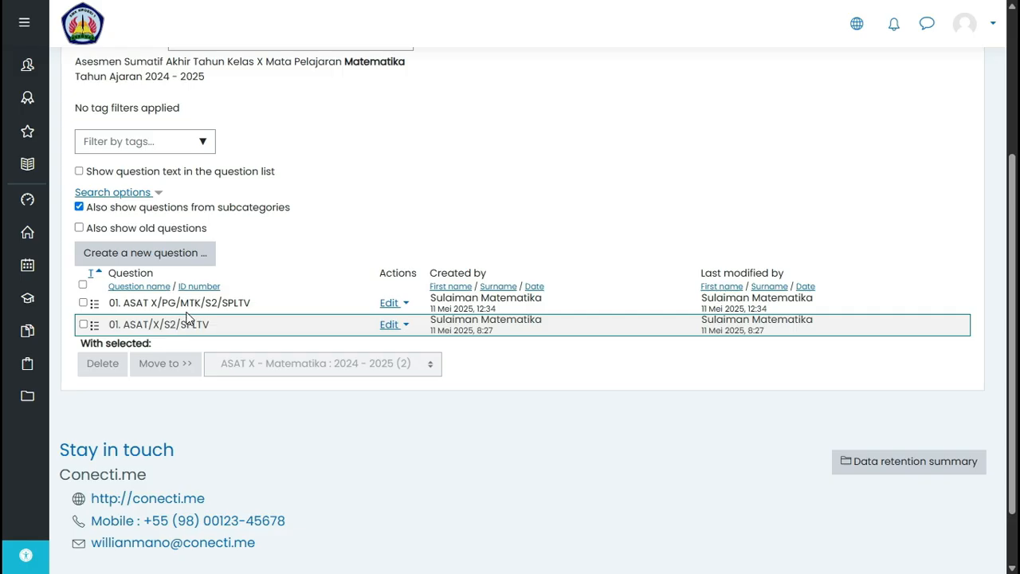
click(394, 325)
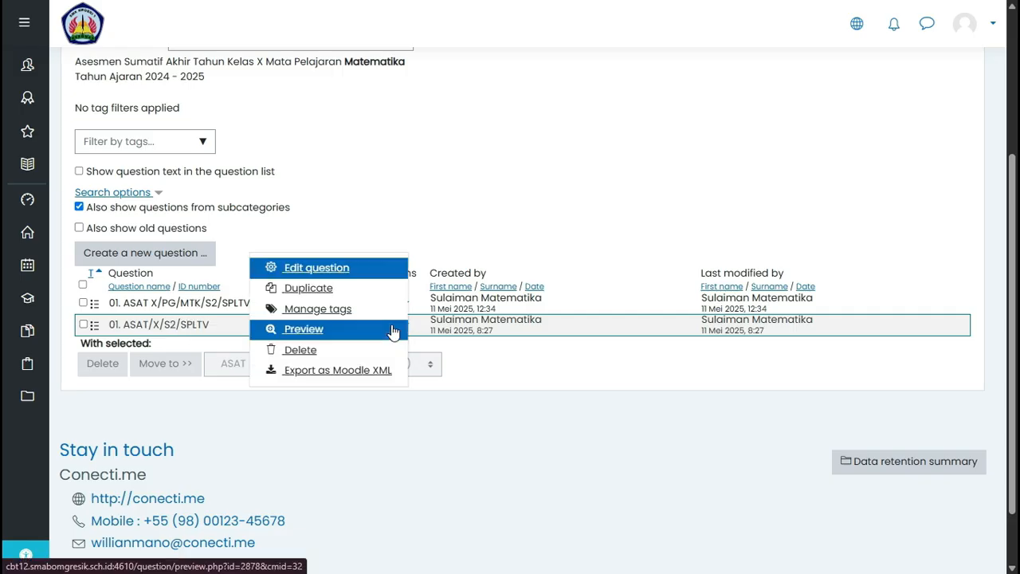
click(317, 271)
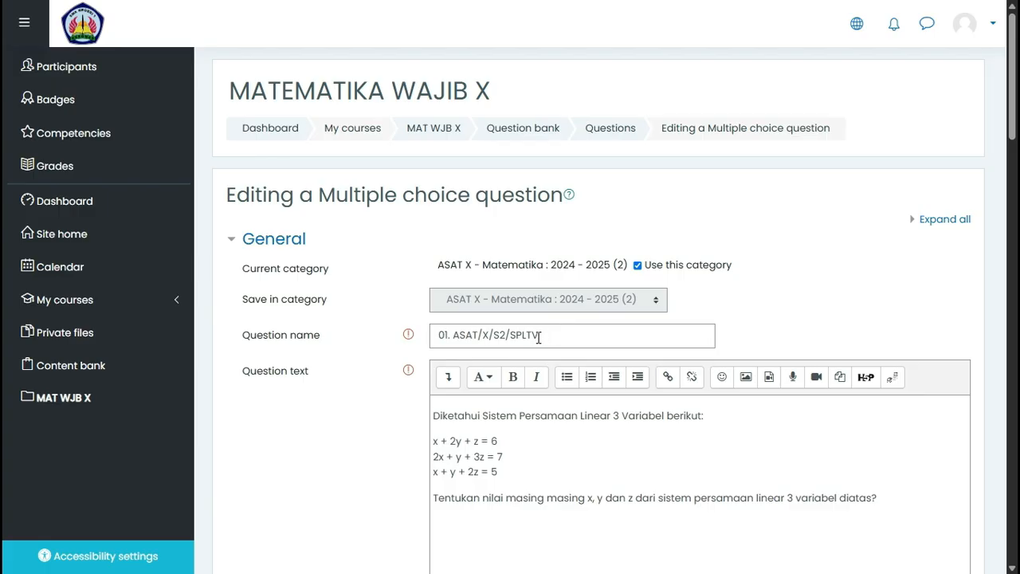
- Rename the question as "01. ASAT/X/MTK/PG/S2/SPLTV" and save the changes
click(493, 334)
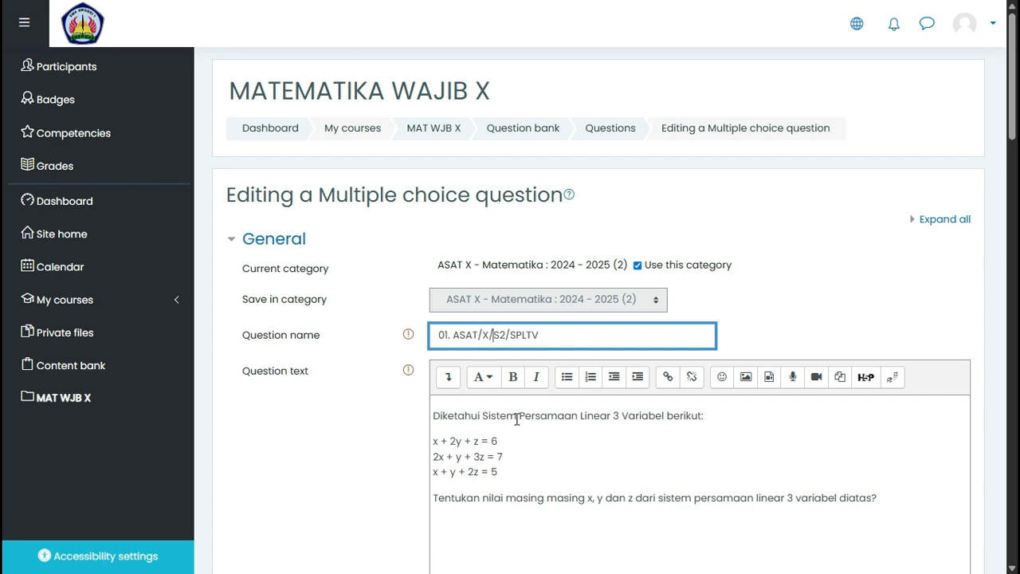
text(PG)
text(/)
text(MTK)
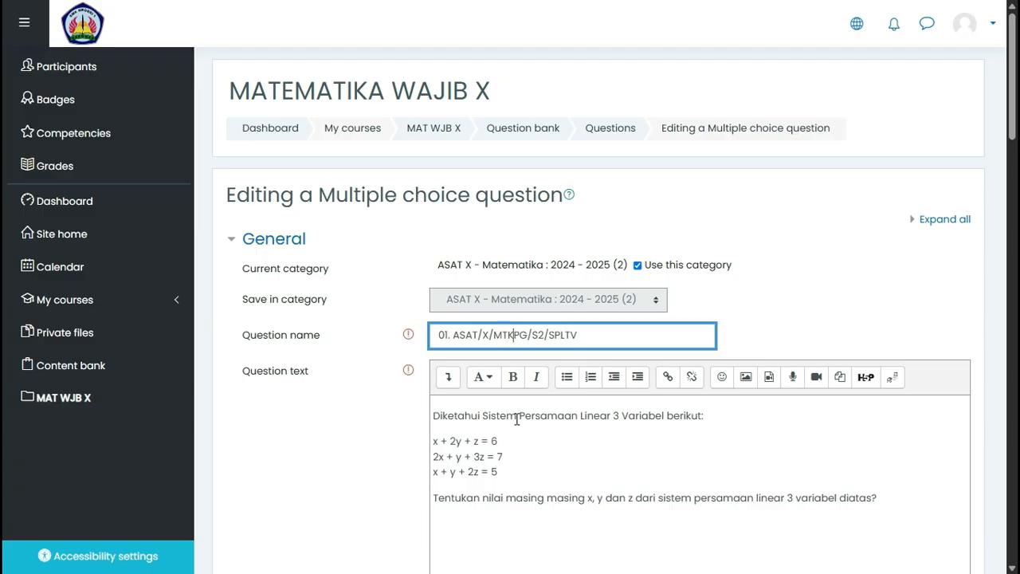
text(/)
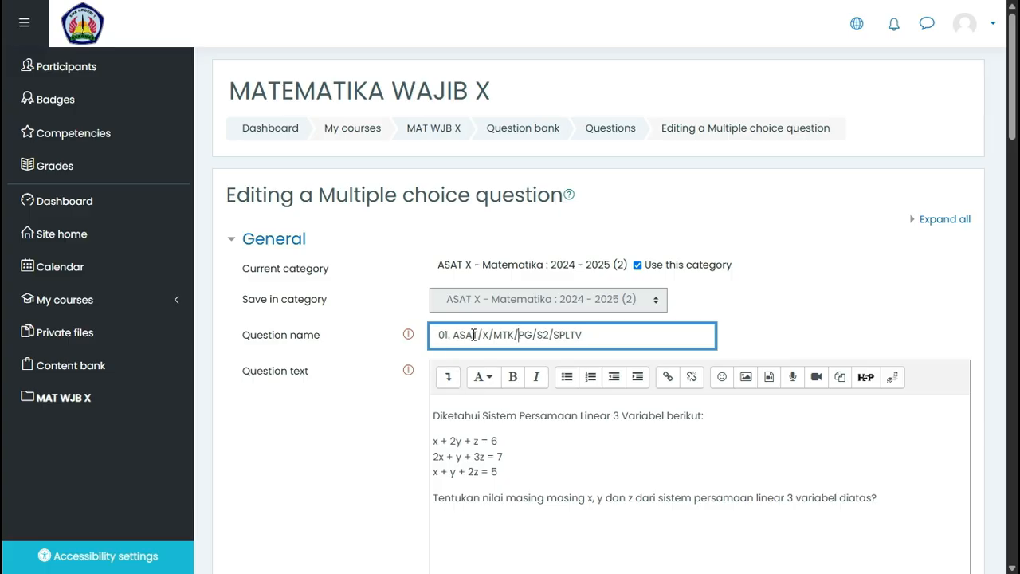
scroll(550, 350, down, 20)
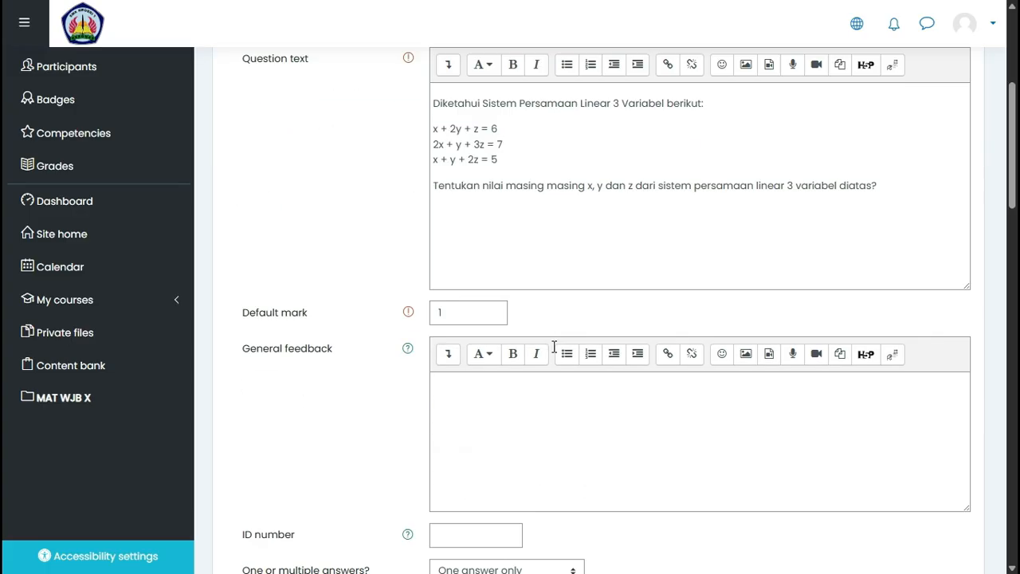
scroll(571, 340, down, 5)
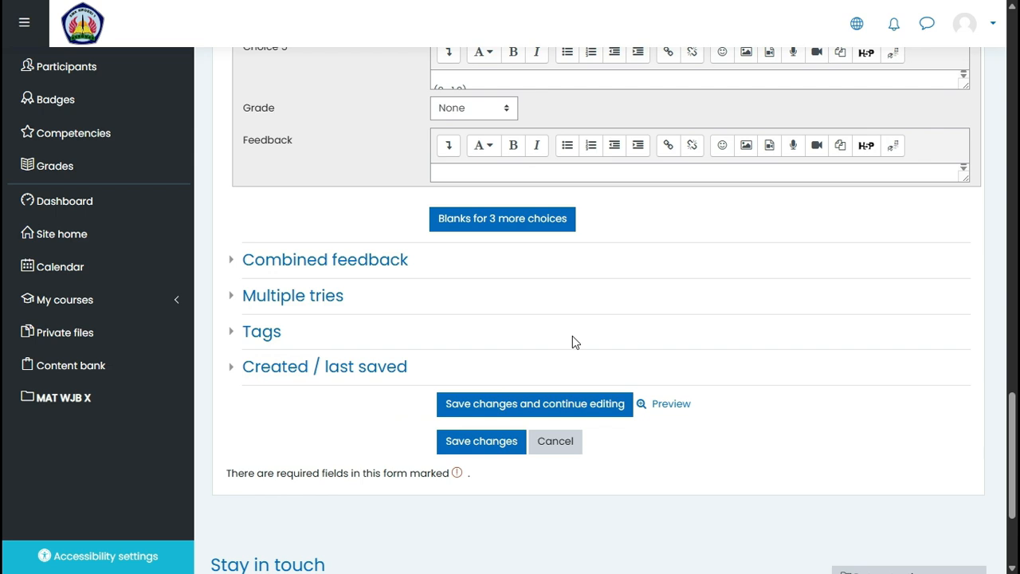
click(504, 444)
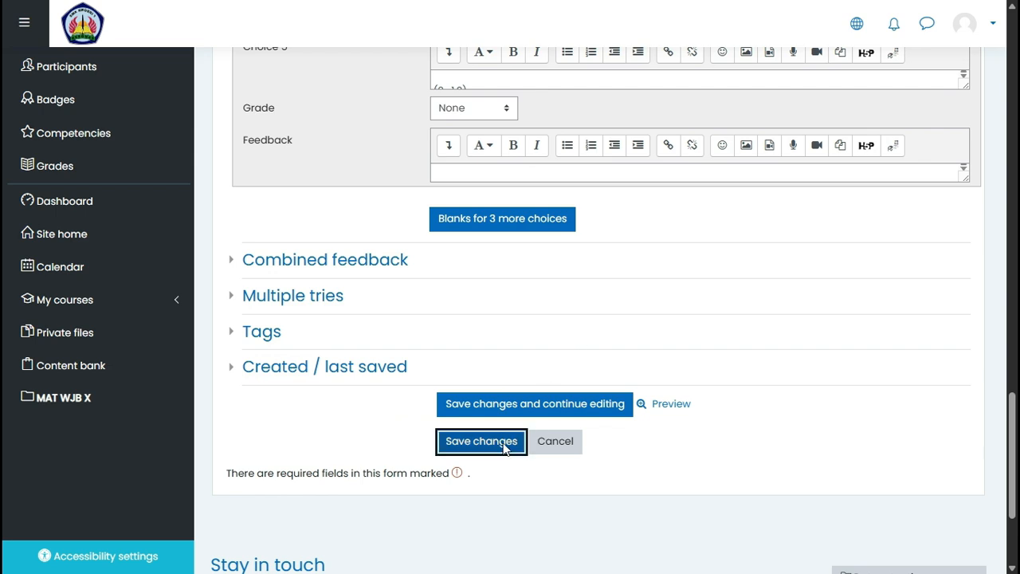
scroll(438, 366, down, 2)
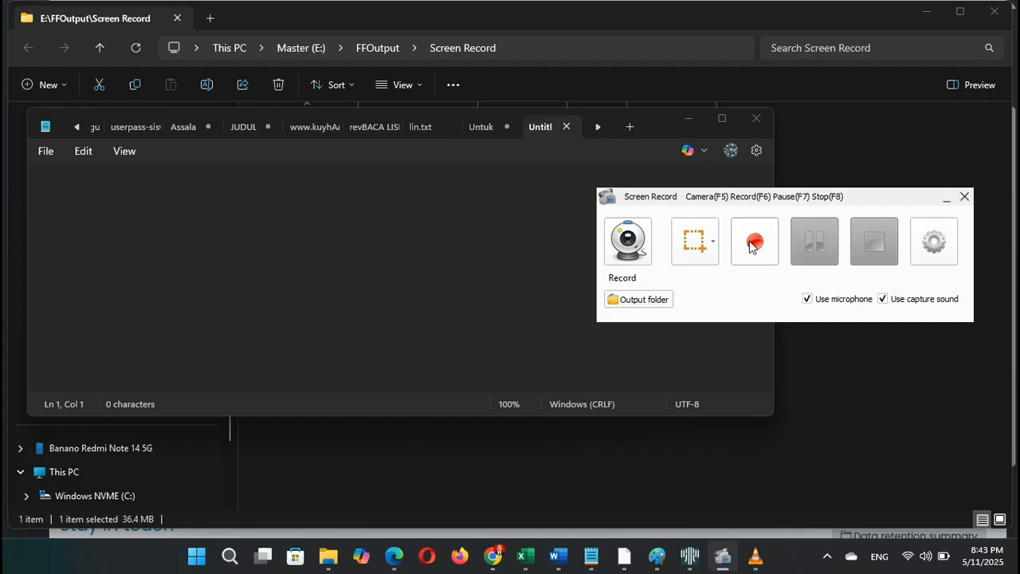
click(753, 242)
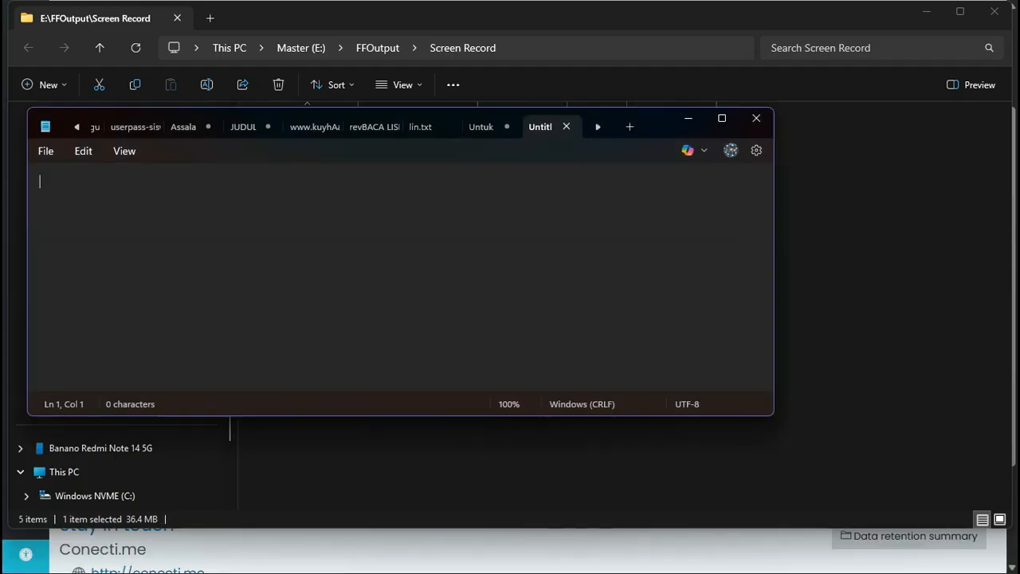
click(862, 250)
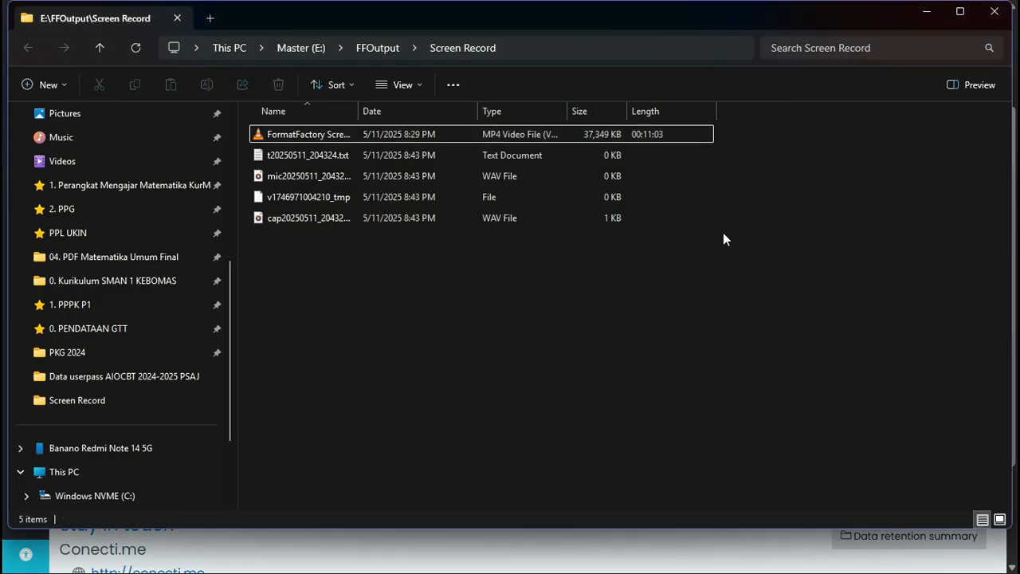
click(926, 11)
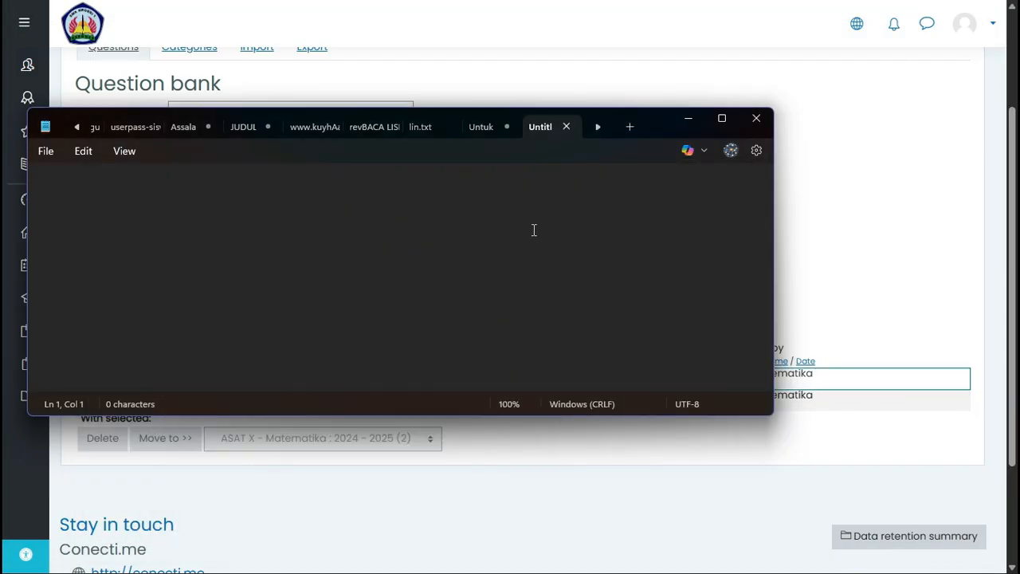
click(484, 88)
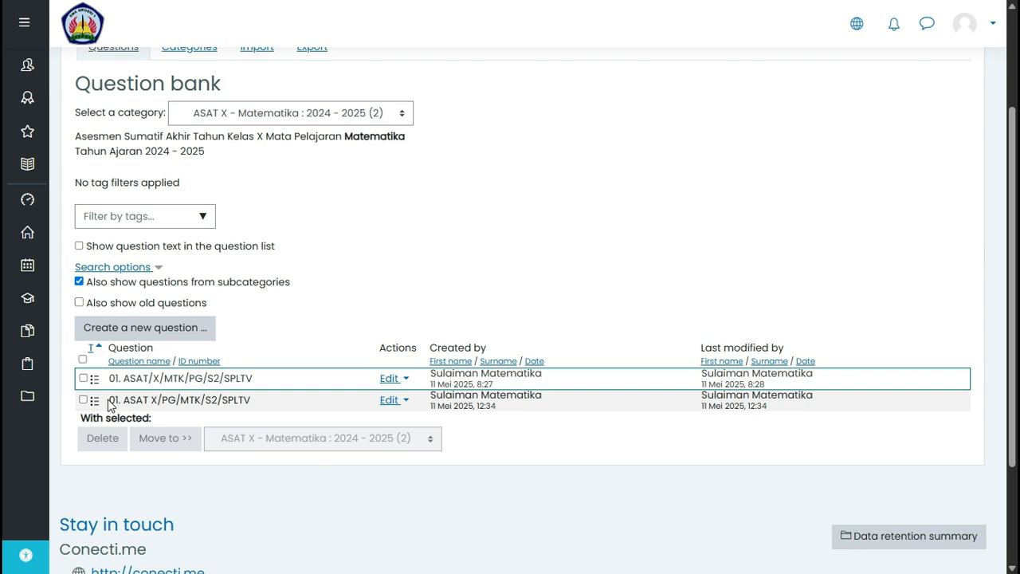
- Copy the question name "01. ASAT/X/MTK/PG/S2/SPLTV" from the question bank into the empty Notepad file, then return to the question bank
drag(107, 405, 253, 406)
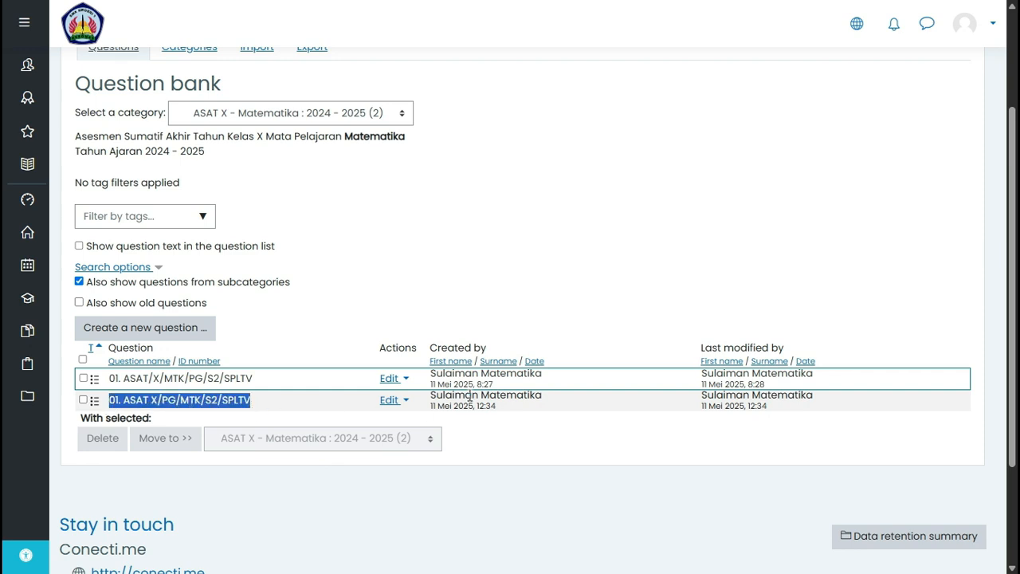
drag(106, 382, 251, 380)
key(ctrl+c)
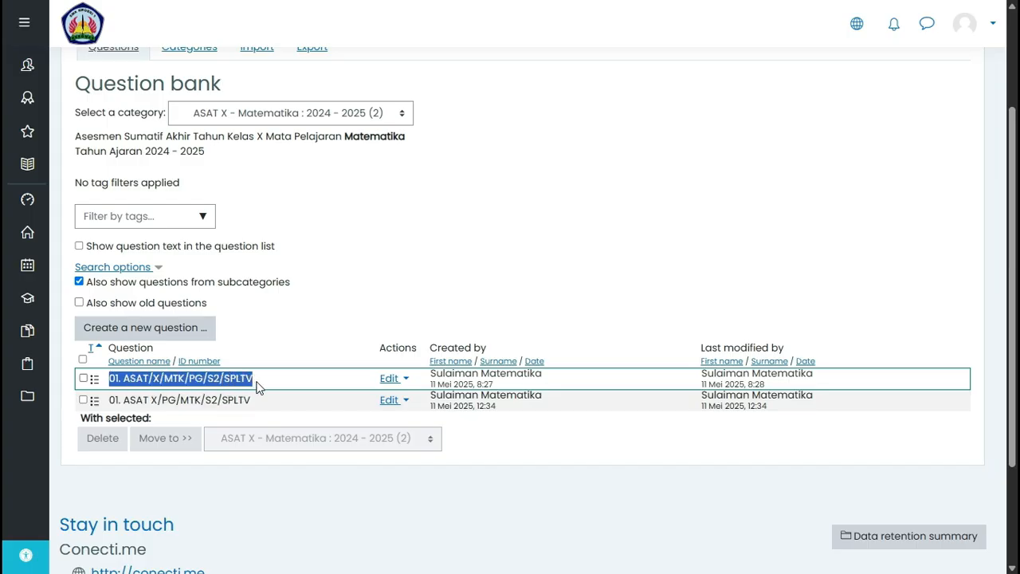
key(alt+Tab)
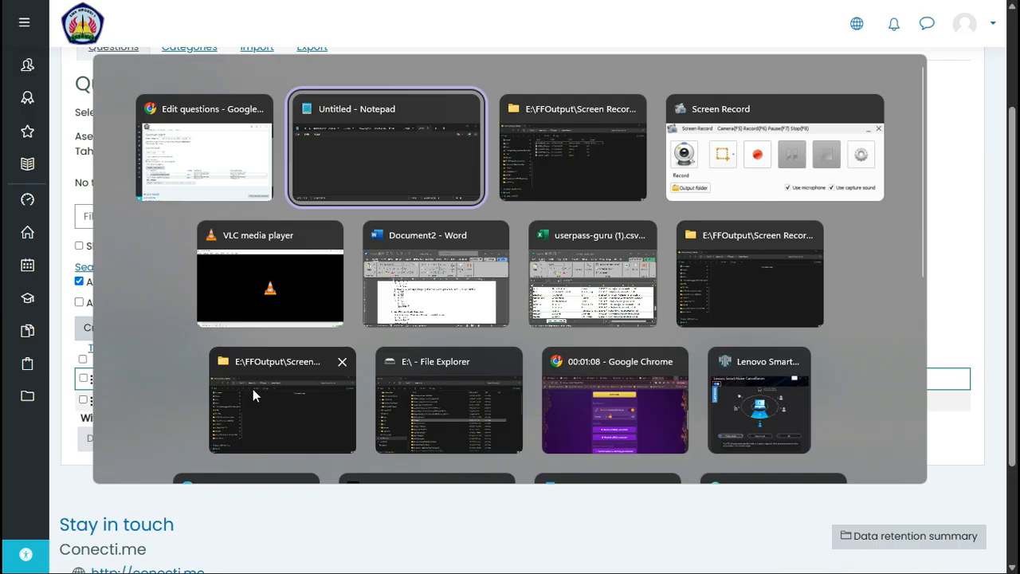
click(329, 168)
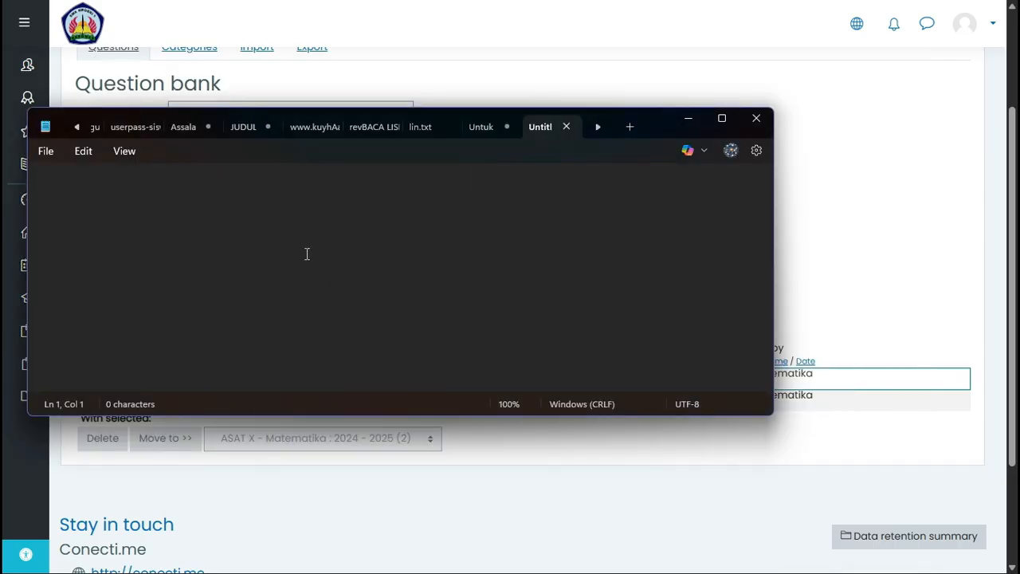
key(ctrl+v)
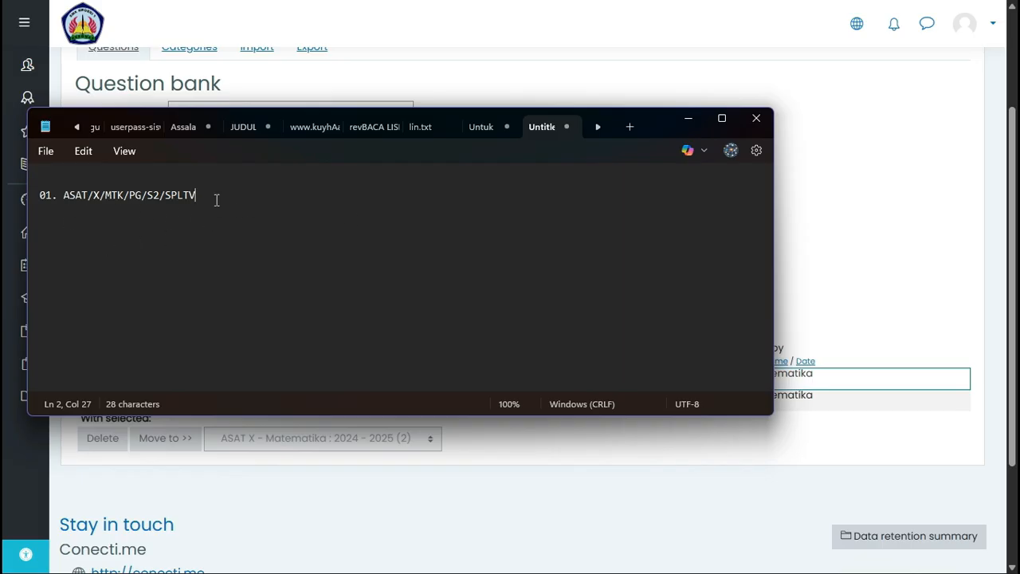
click(829, 154)
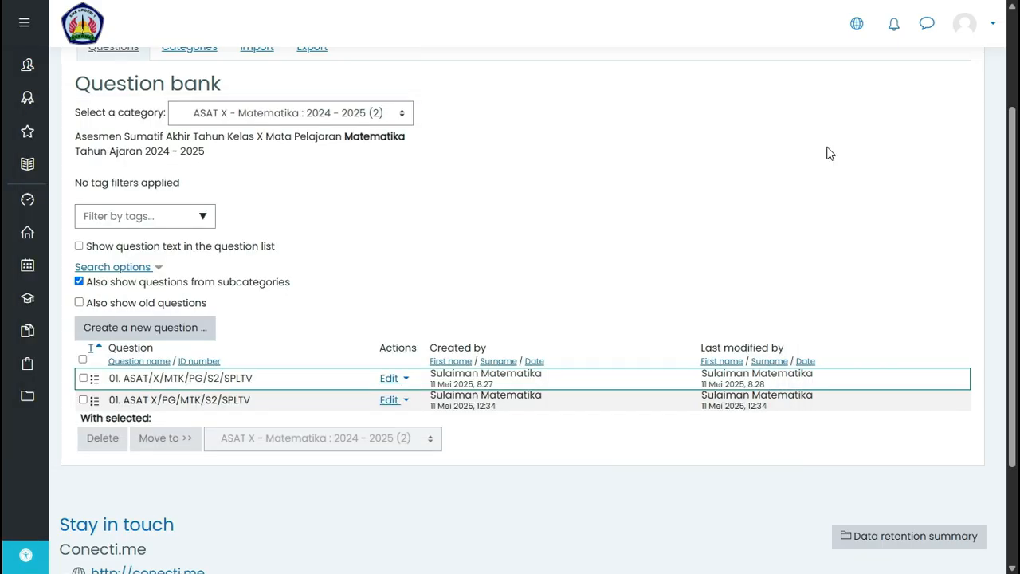
- Create a new question of the type All-or-Nothing Multiple Choice in the question bank
click(193, 330)
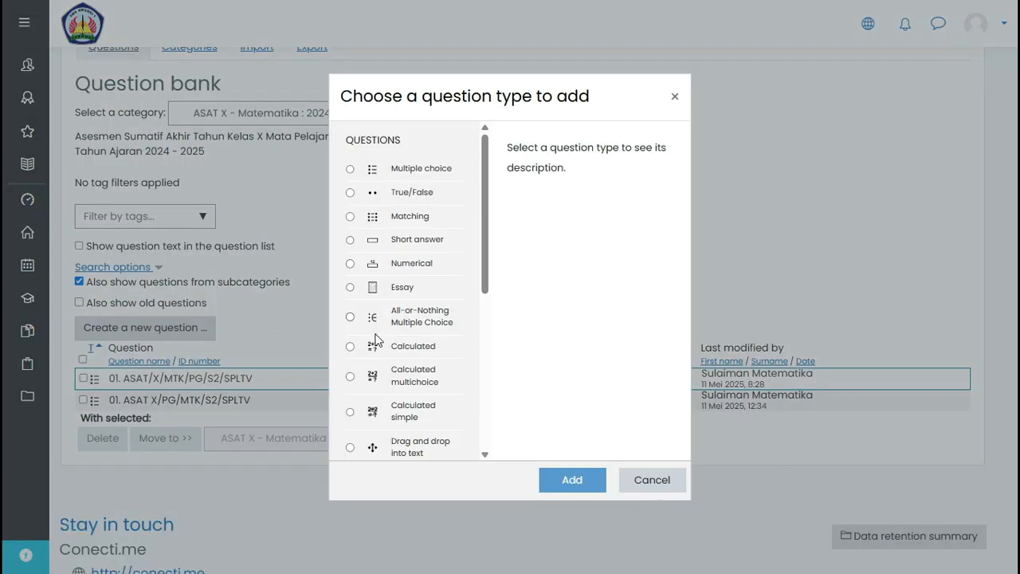
click(350, 318)
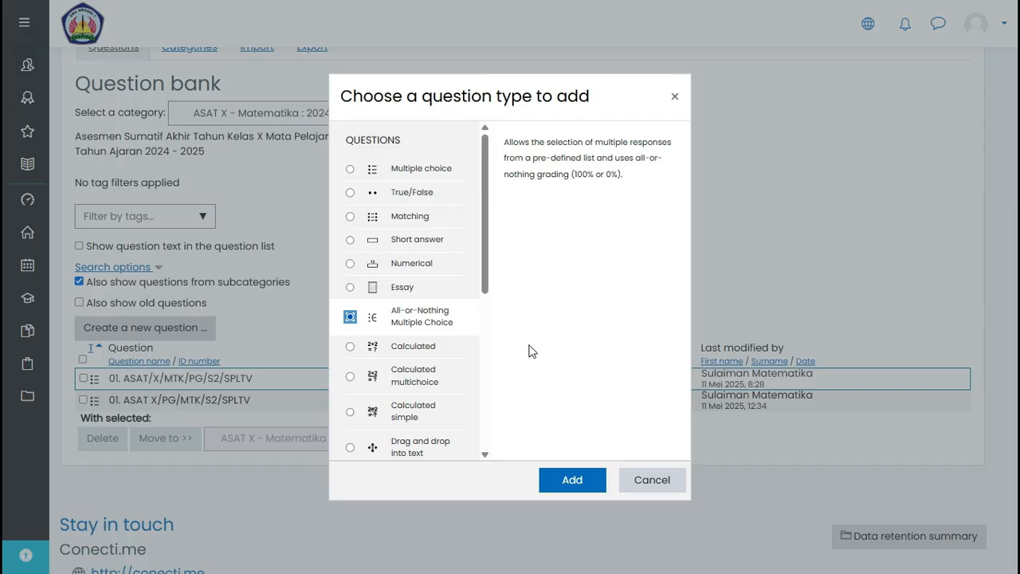
click(568, 470)
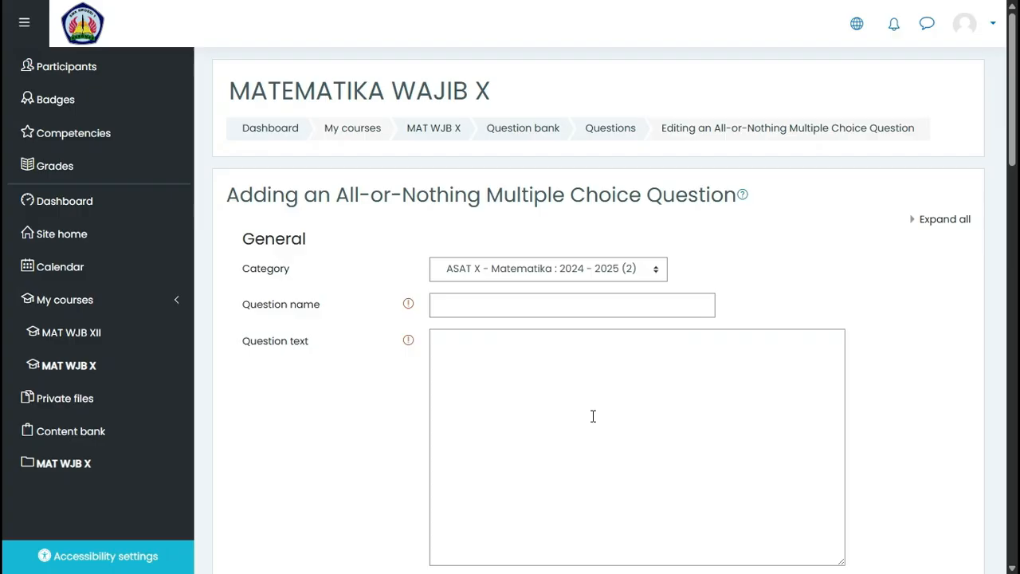
- Paste the copied name as the question name and change it to "02. ASAT/X/MTK/PGK/S2/SPLTV", without leading spaces
click(452, 312)
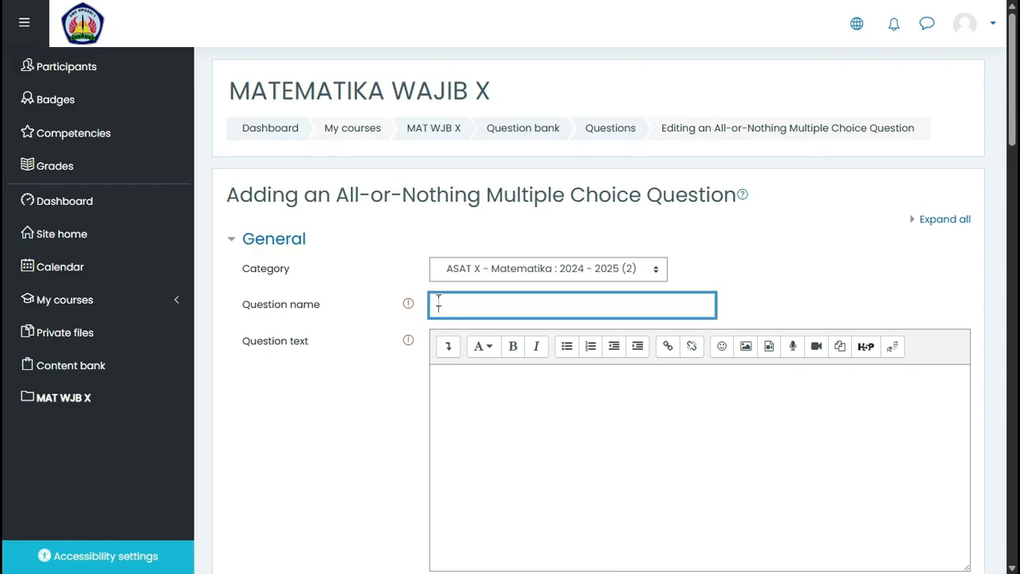
key(ctrl+v)
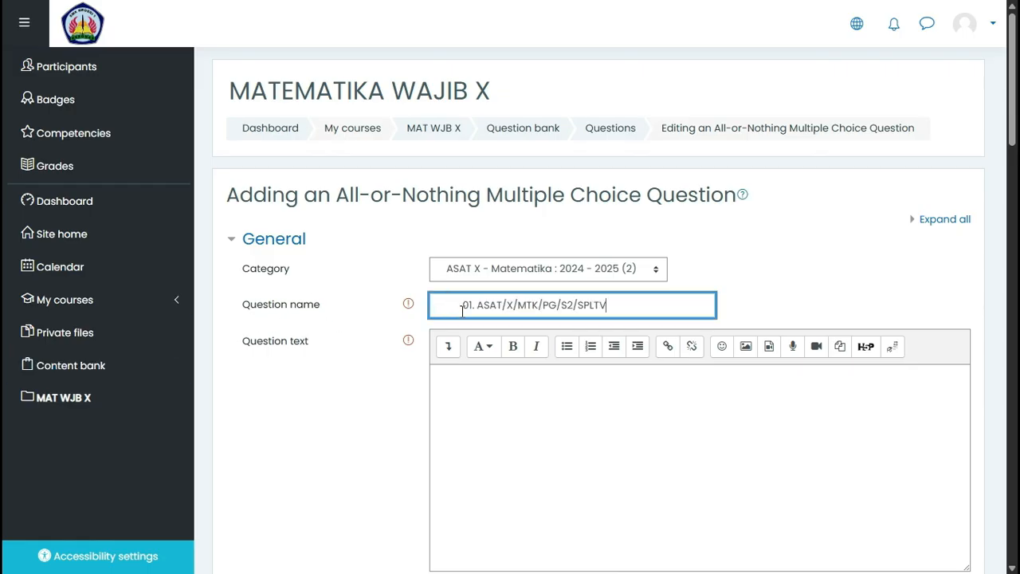
click(461, 305)
key(BackSpace)
key(BackSpace)
key(BackSpace)
key(BackSpace)
key(BackSpace)
key(BackSpace)
key(BackSpace)
key(BackSpace)
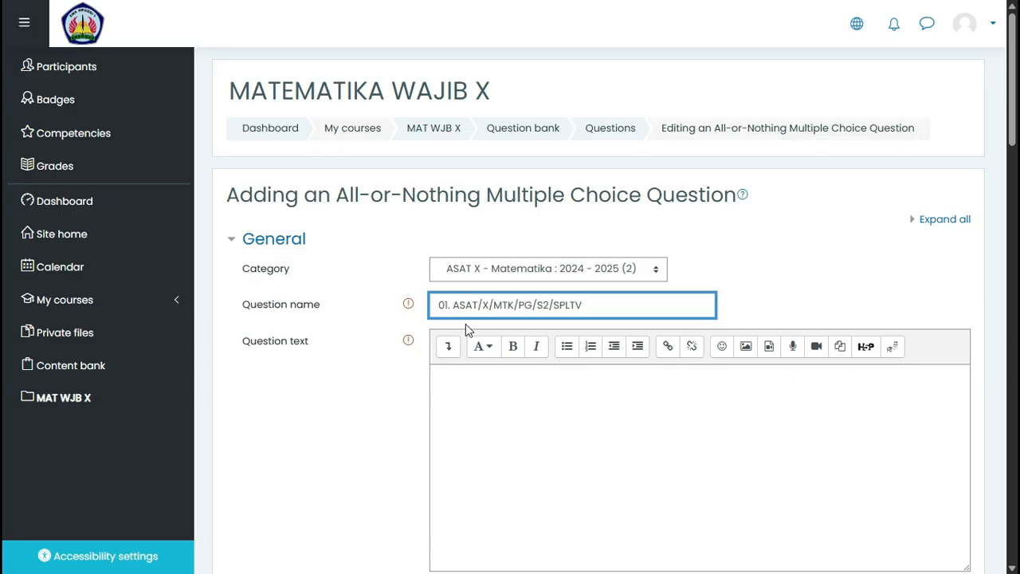
key(BackSpace)
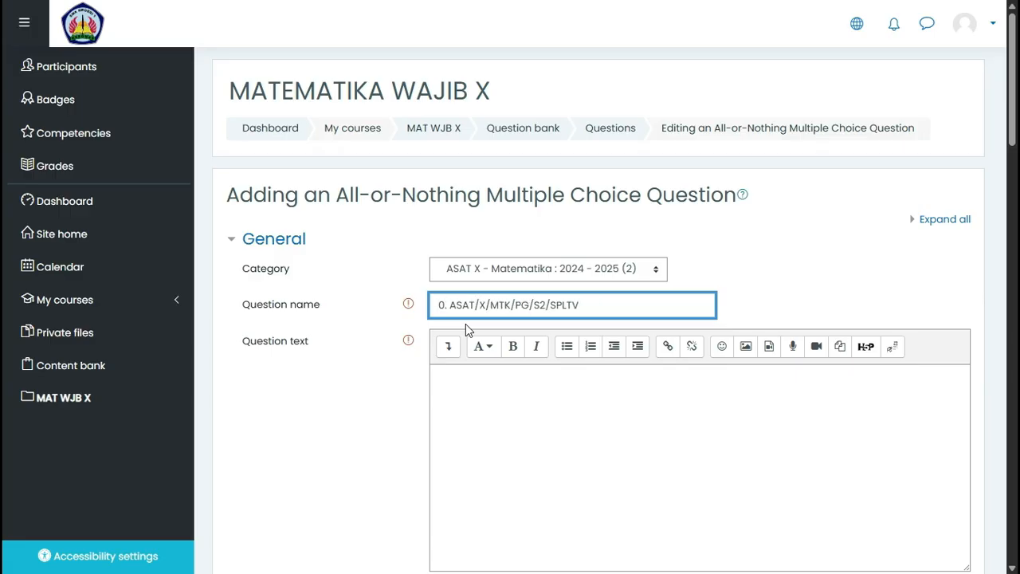
text(2)
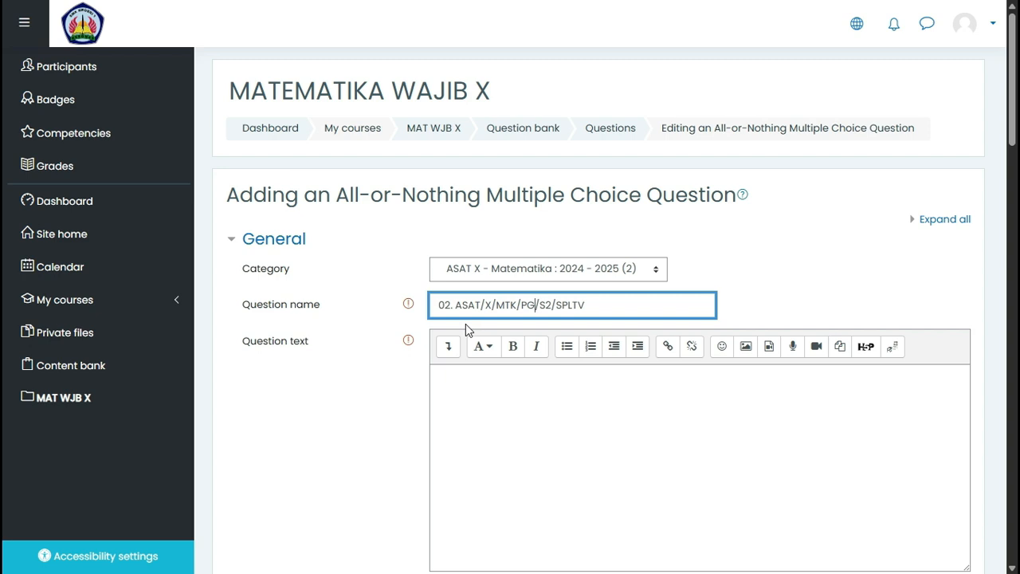
text(K)
- Copy question 2's heading, equations and question sentence from the Word document into the new Moodle question's text, leaving out the answer options
click(570, 390)
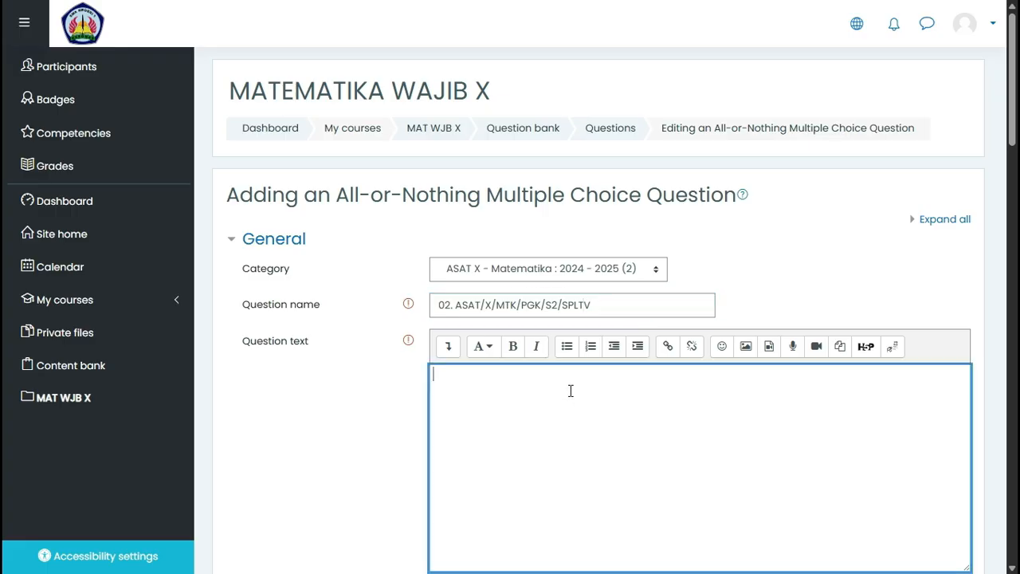
key(alt+Tab)
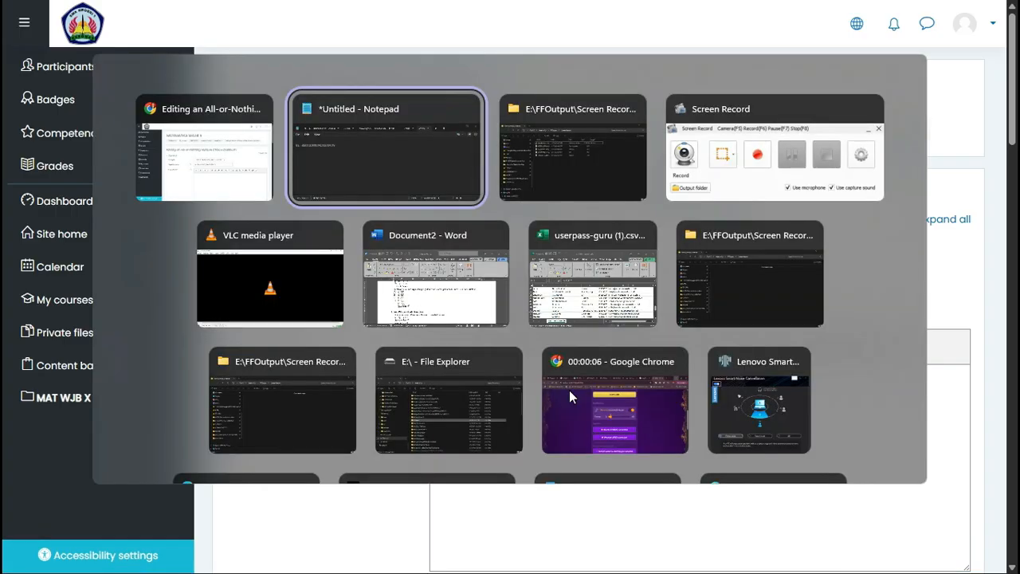
click(466, 300)
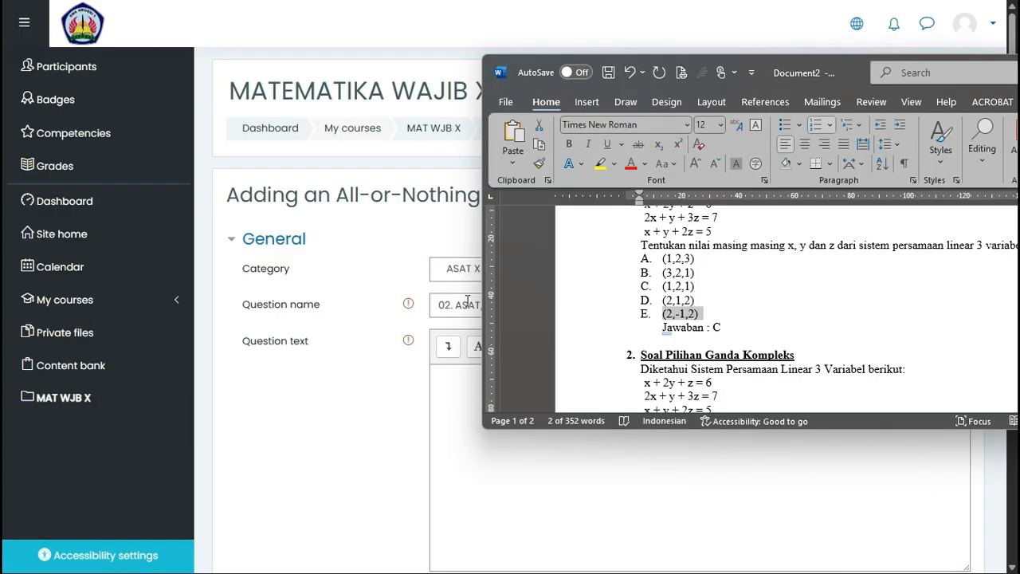
scroll(770, 319, down, 2)
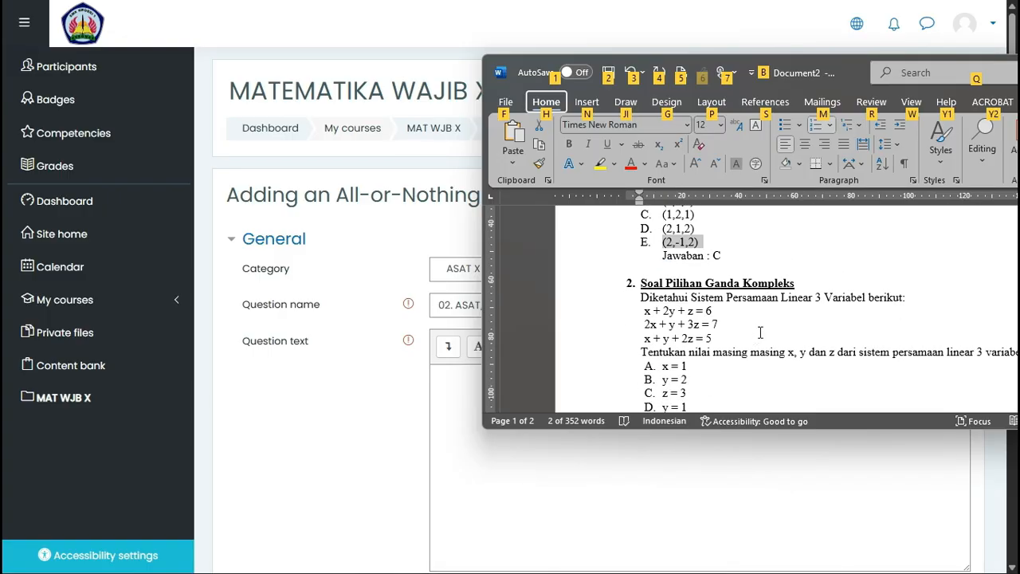
click(758, 334)
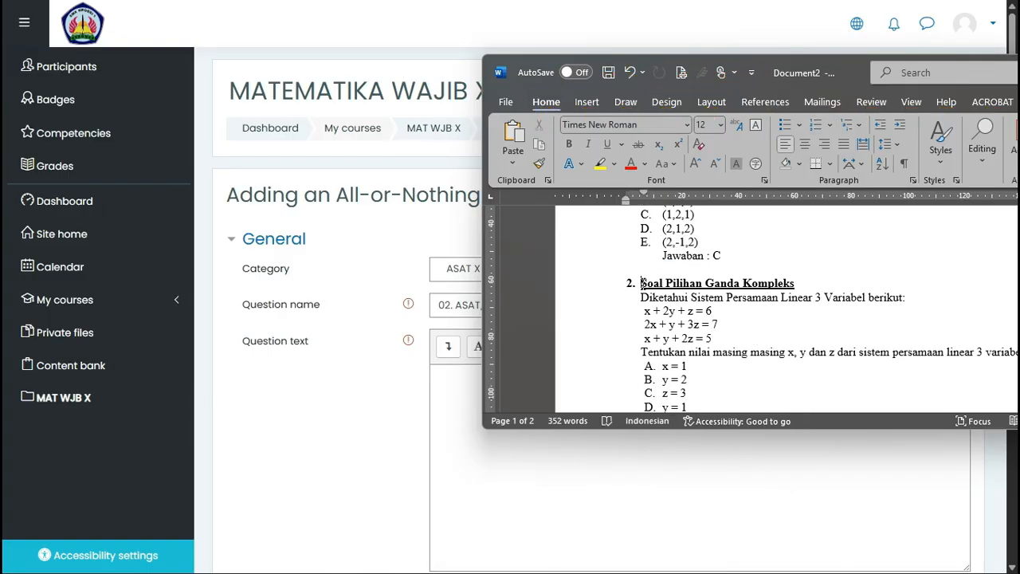
drag(641, 283, 1014, 358)
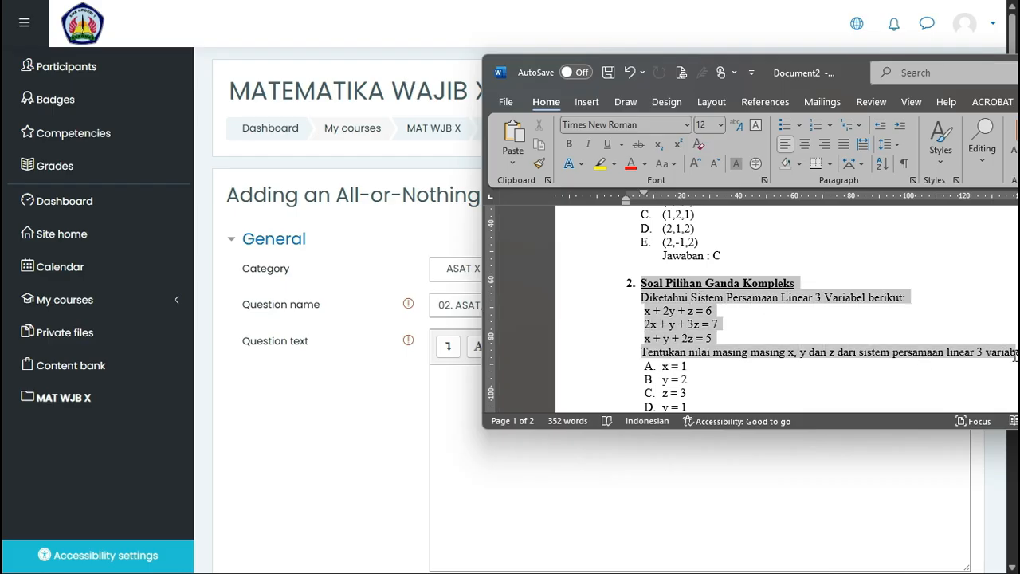
text(01. ASAT/X/MTK/PG/S2/SPLTV)
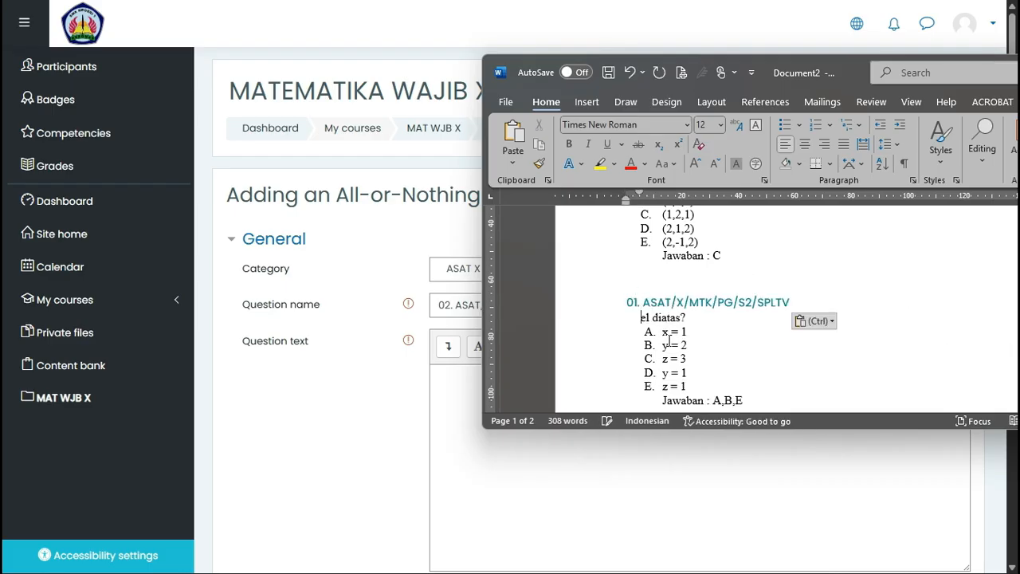
key(ctrl+z)
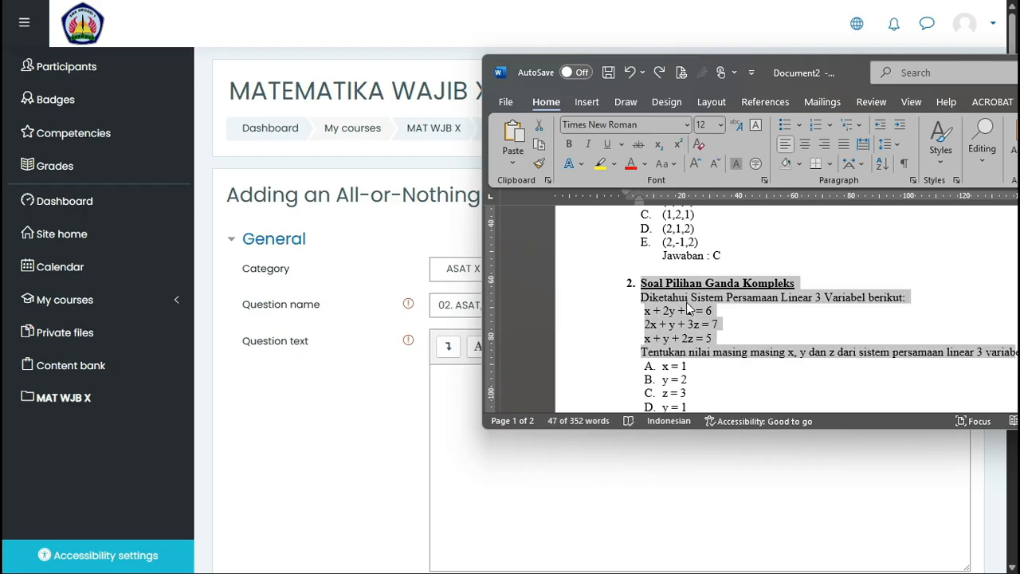
click(449, 390)
text(Soal Pilihan Ganda Kompleks Diketahui Sistem Persamaan Linear 3 Variabel berikut: x + 2y + z = 6 2x + y + 3z = 7 x + y + 2z = 5 Tentukan nilai masing masing x, y dan z dari sistem persamaan linear 3 variab)
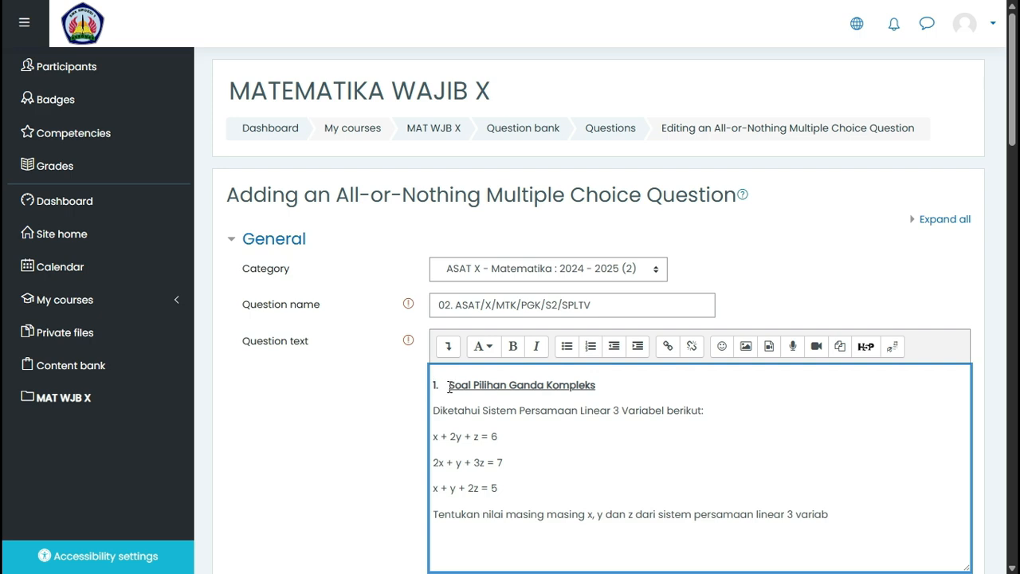
- Remove the list number and spaces in front of the heading "Soal Pilihan Ganda Kompleks" in the question text
key(BackSpace)
key(BackSpace)
key(BackSpace)
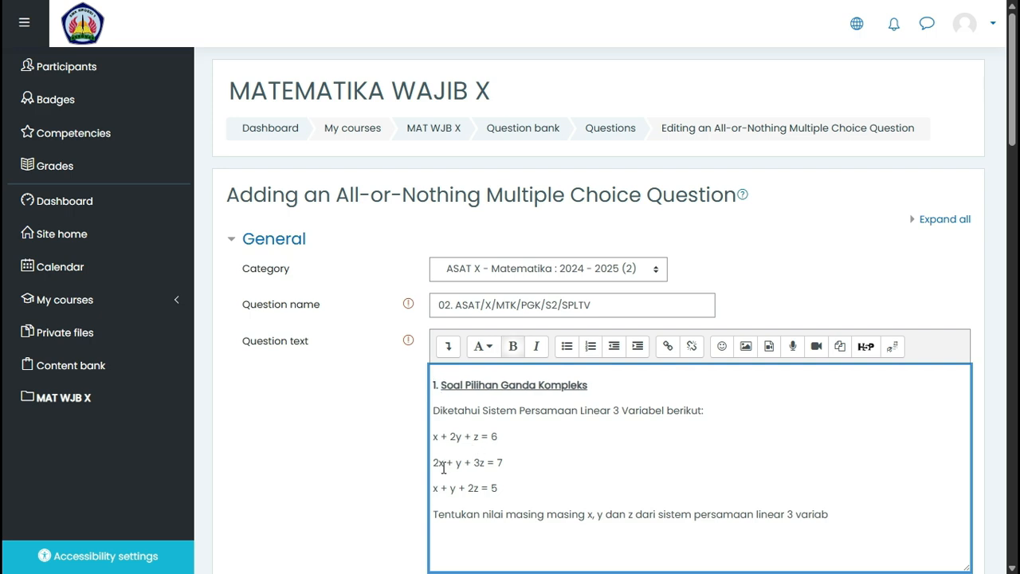
key(BackSpace)
key(BackSpace)
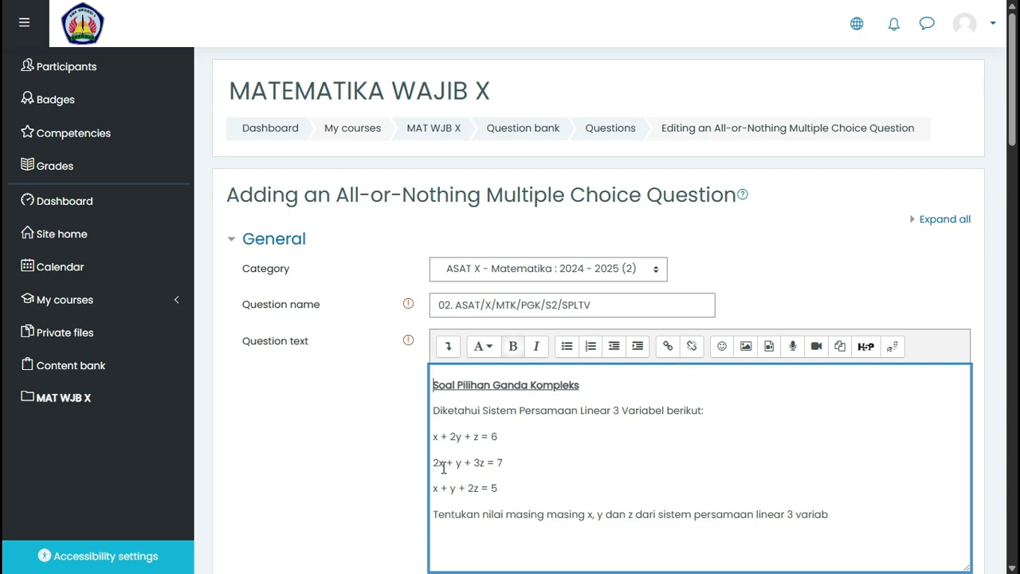
click(449, 305)
text(.)
click(451, 388)
- Put the three equations in one paragraph, each on its own line, without paragraph gaps between them
click(433, 461)
key(BackSpace)
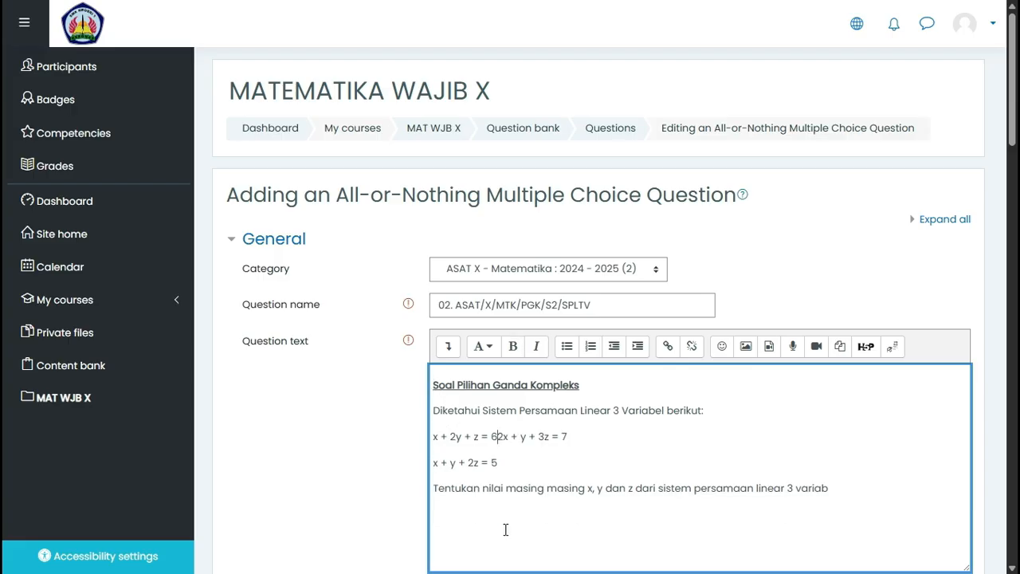
key(shift+Return)
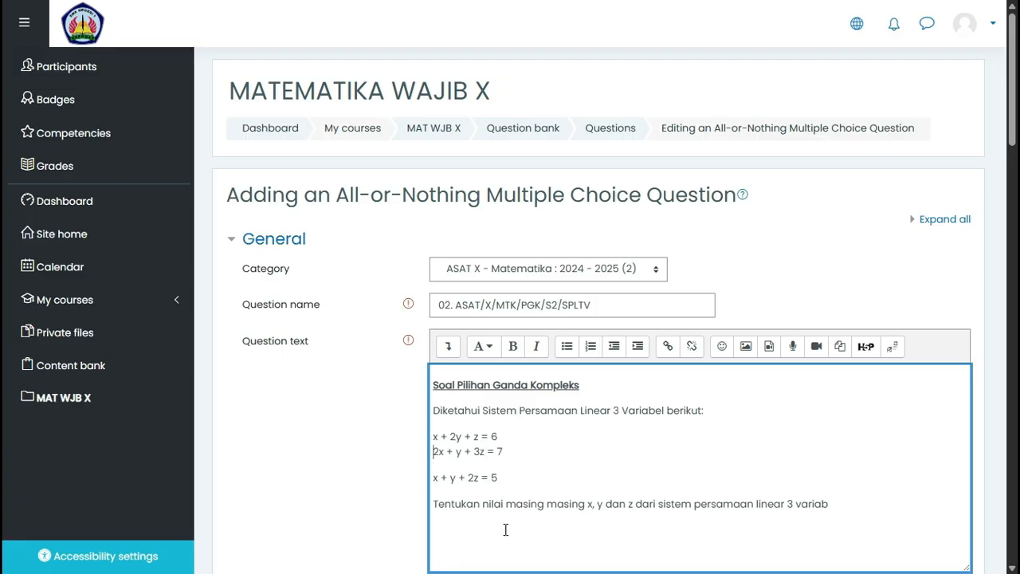
key(BackSpace)
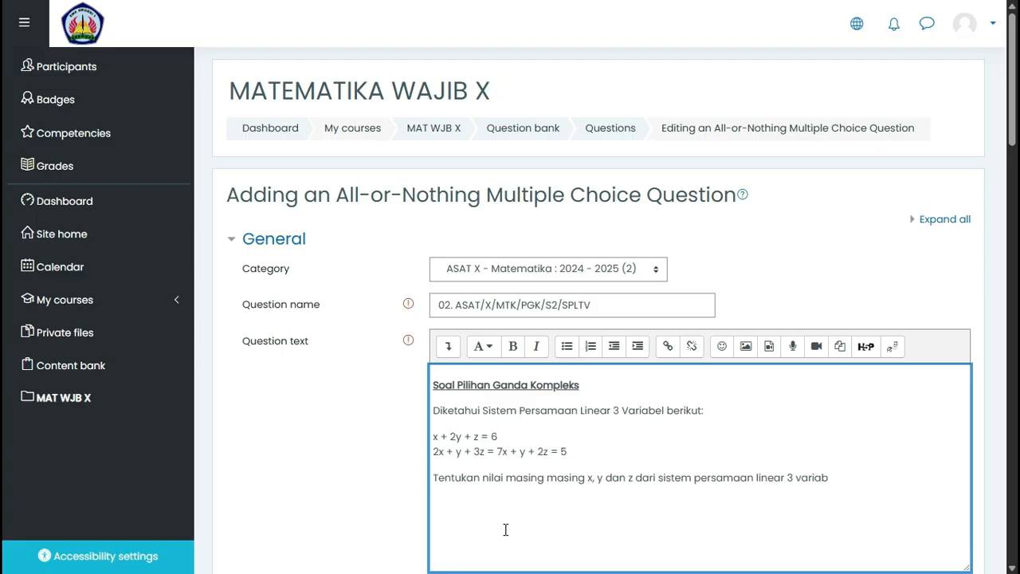
key(shift+Return)
key(Down)
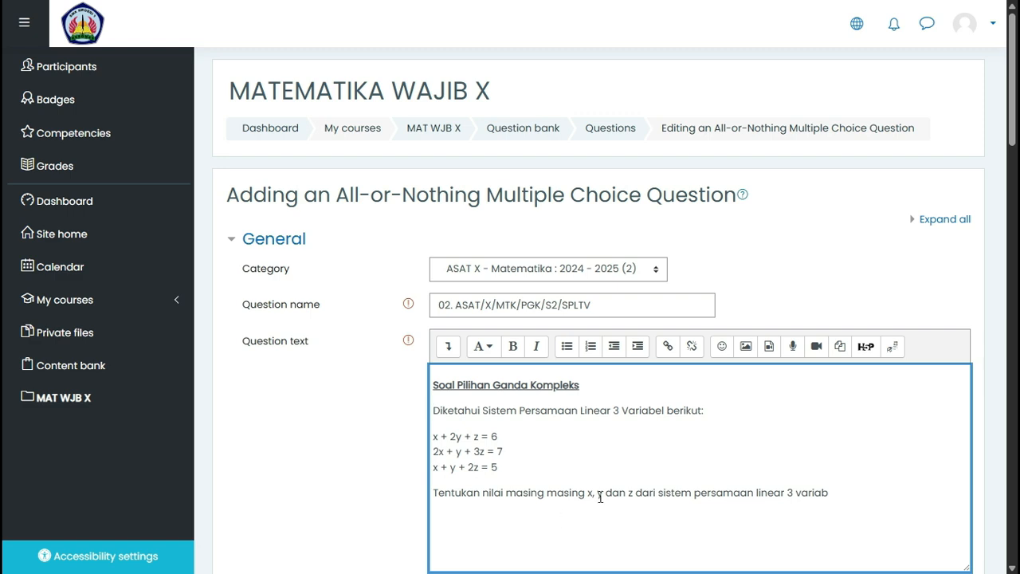
- Complete the last sentence of the question text so that it ends with "3 variabel tersebut"
scroll(614, 470, down, 2)
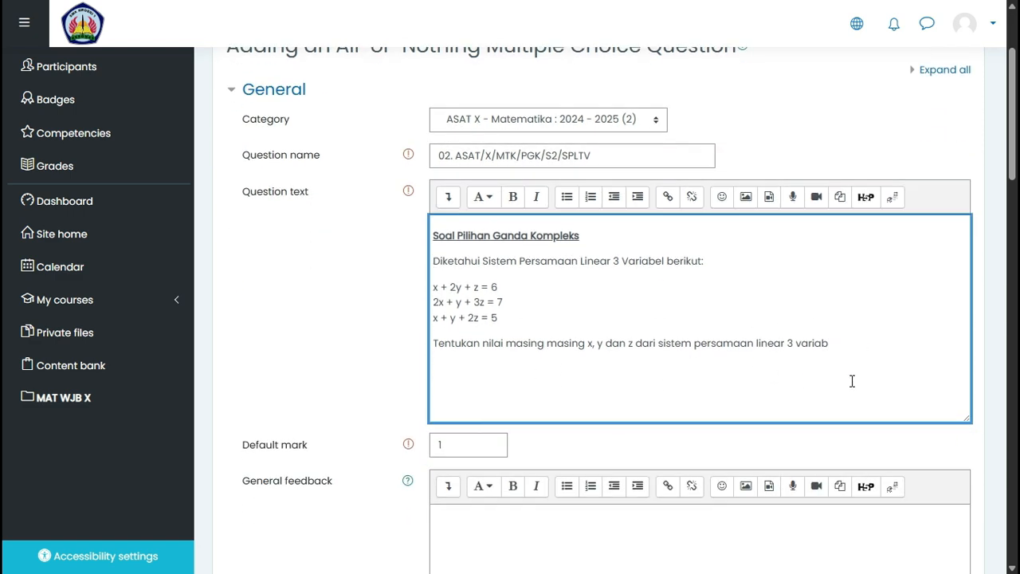
text(tersebut)
scroll(478, 422, down, 2)
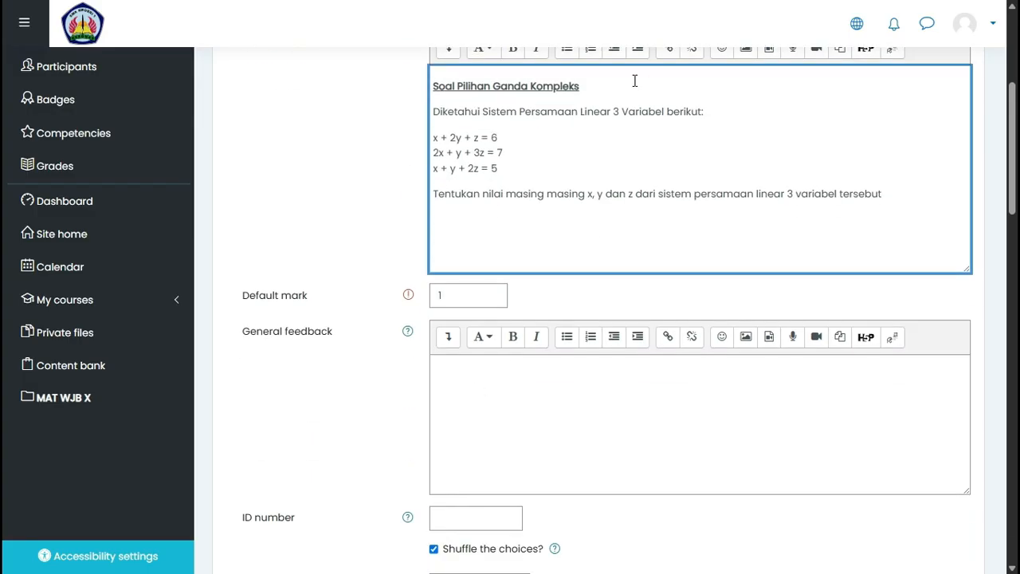
- Check question 2's answer options in the Word document, then return to the Moodle question form
key(alt+Tab)
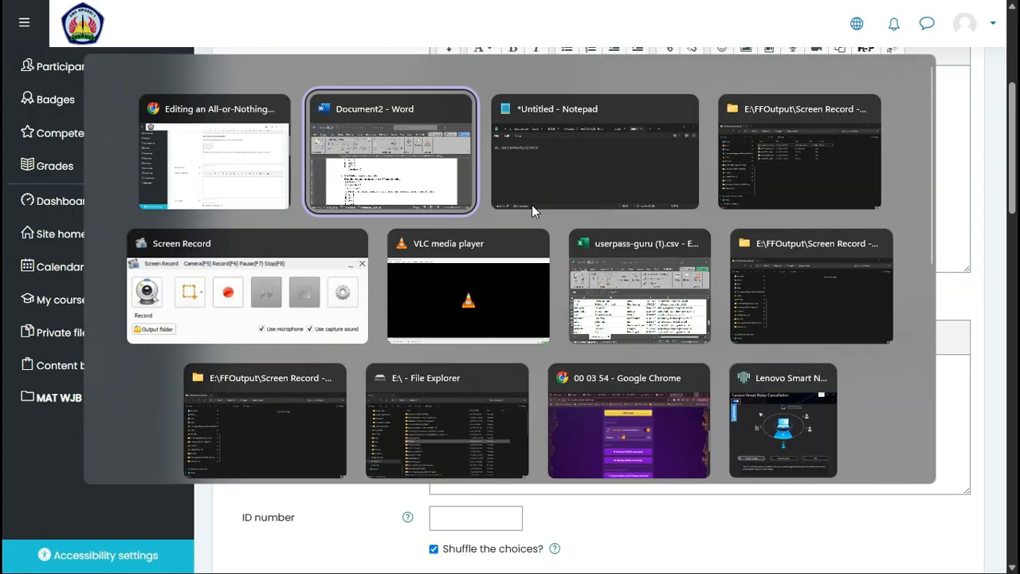
click(379, 186)
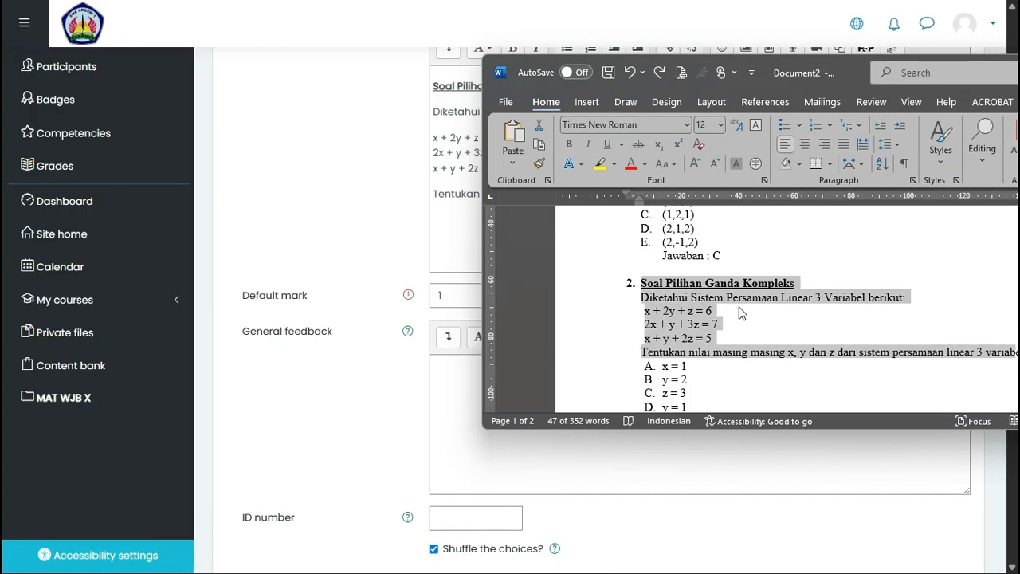
scroll(745, 319, down, 2)
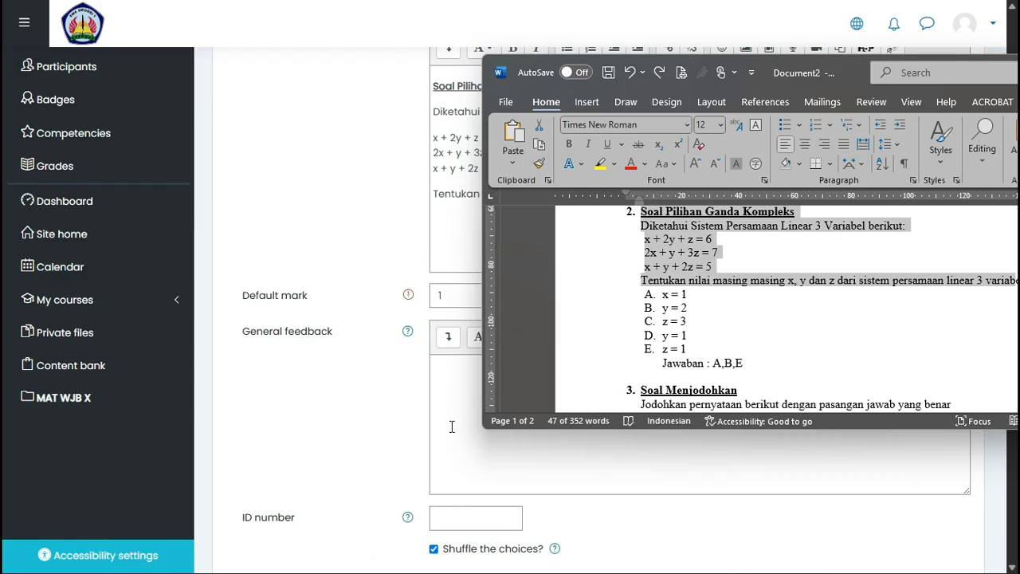
scroll(448, 425, down, 2)
scroll(445, 422, down, 1)
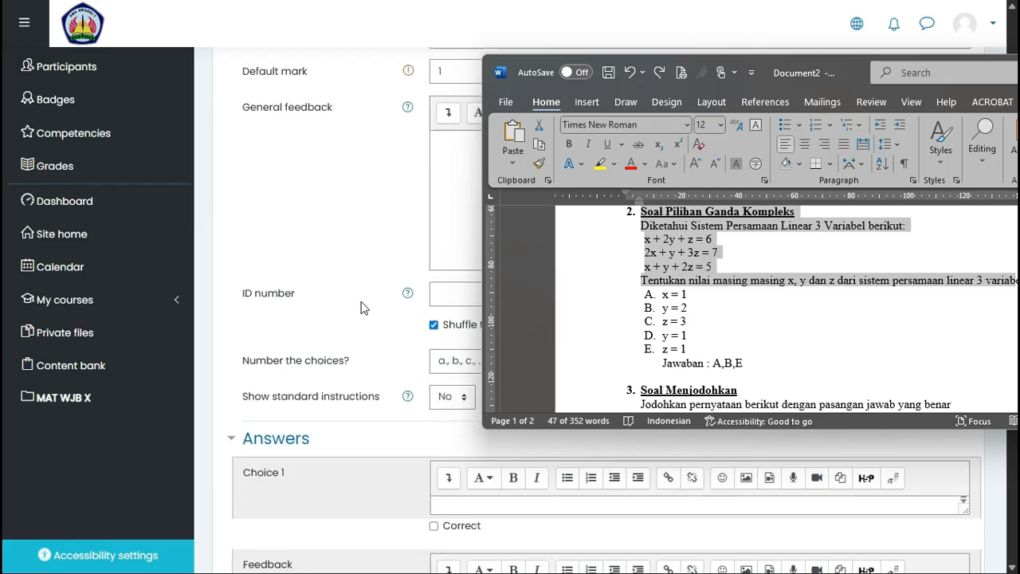
click(326, 201)
- Set the numbering of the choices to "A., B., C., ..."
scroll(446, 181, up, 2)
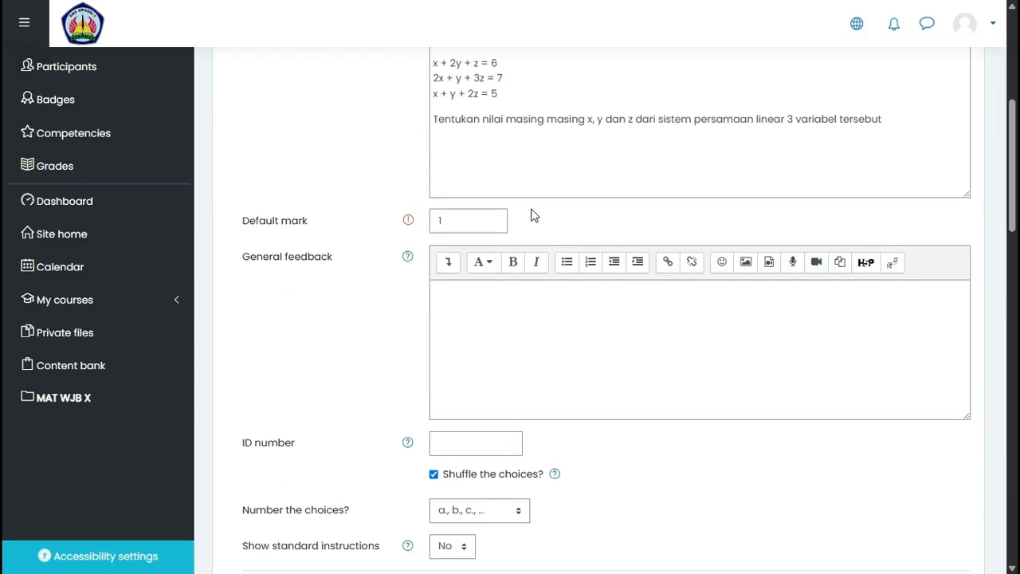
scroll(494, 364, down, 2)
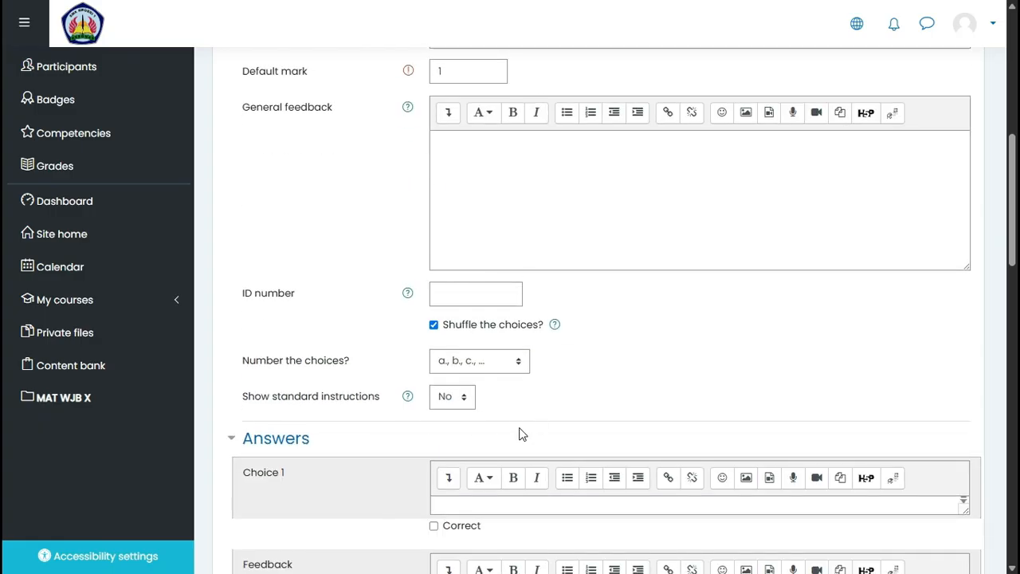
click(520, 361)
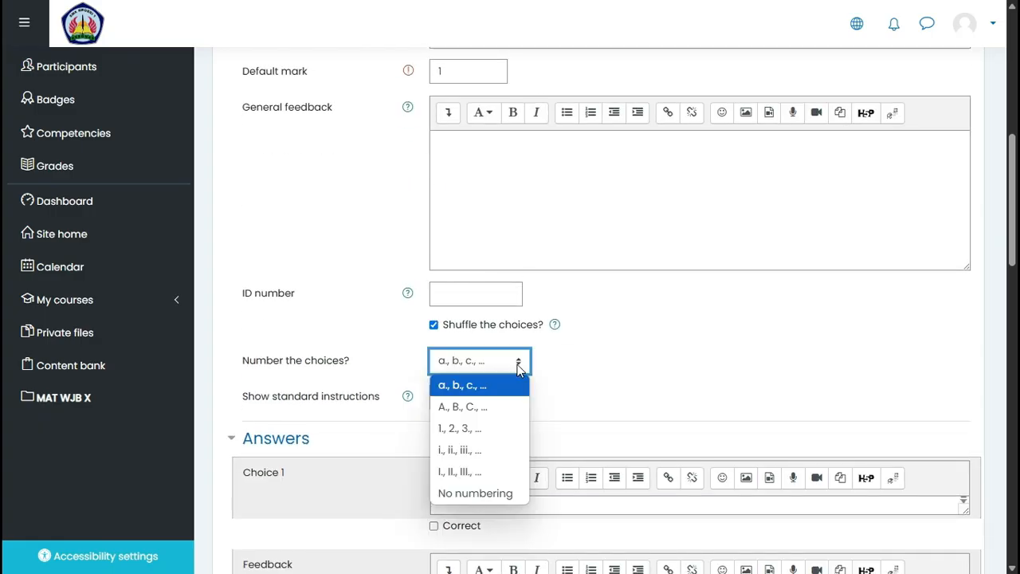
click(495, 405)
scroll(671, 376, down, 2)
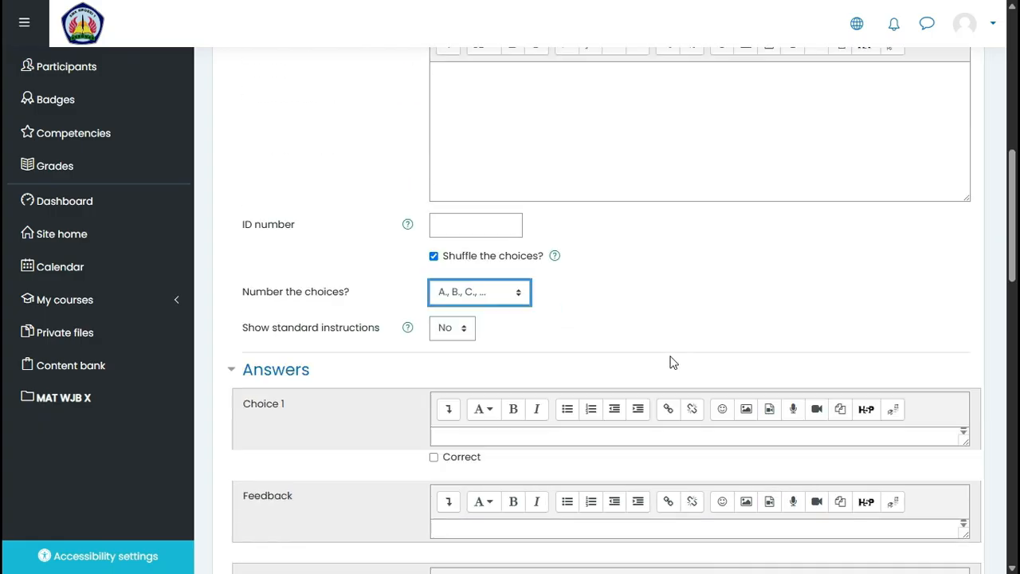
- Enter "x = 1" as choice 1 and "y = 2" as choice 2
click(493, 358)
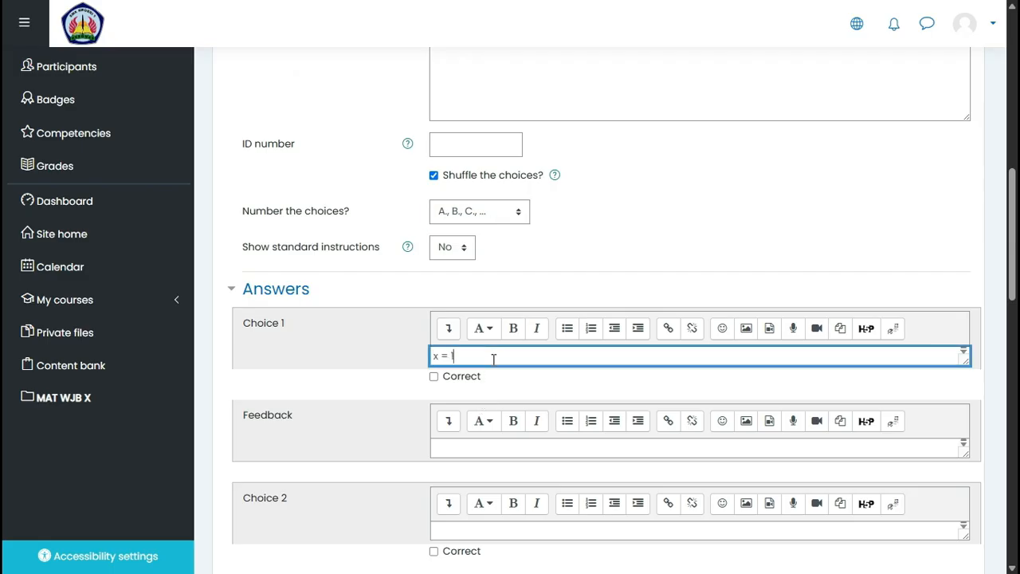
text(x = 1)
scroll(491, 386, down, 2)
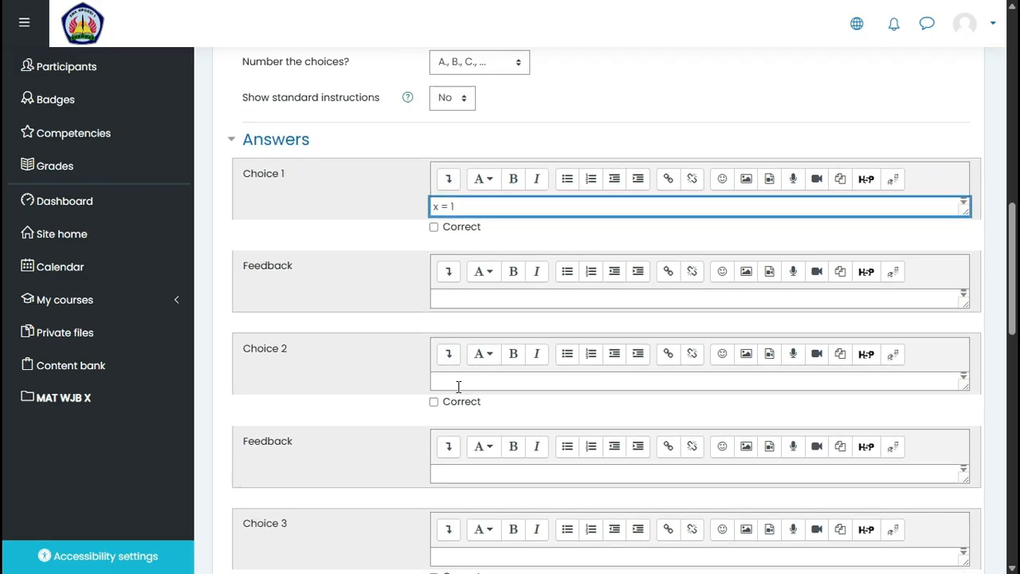
click(458, 385)
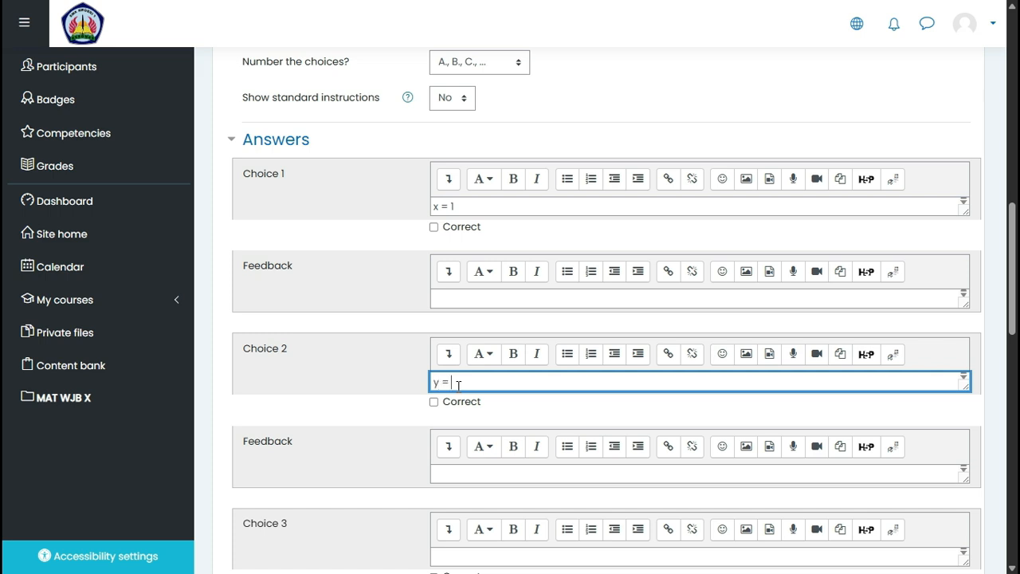
scroll(463, 390, down, 2)
- Enter "z = 3" as choice 3, correcting any mistyped characters
click(467, 409)
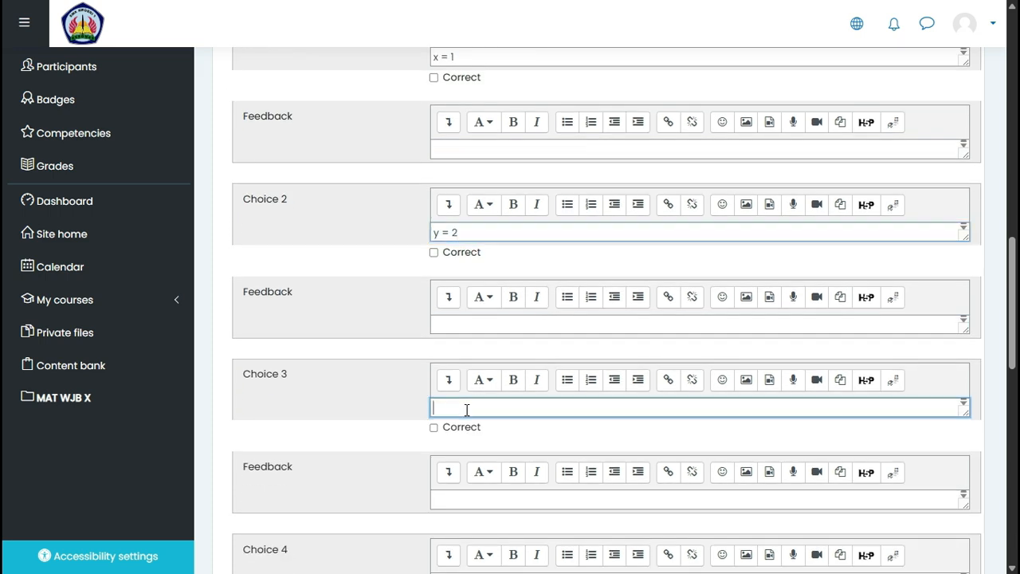
text(x)
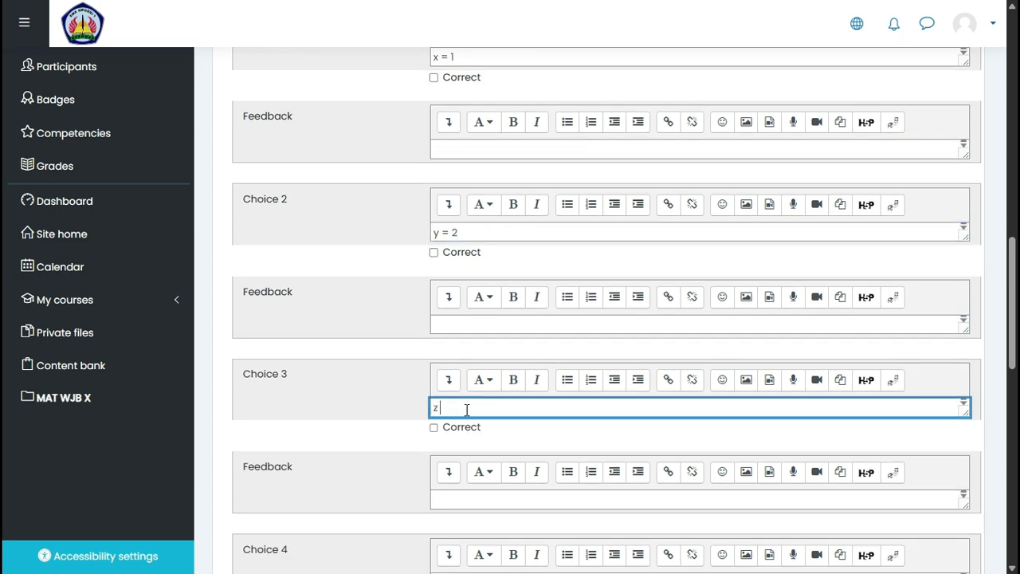
text(3)
key(BackSpace)
key(BackSpace)
key(BackSpace)
key(BackSpace)
key(BackSpace)
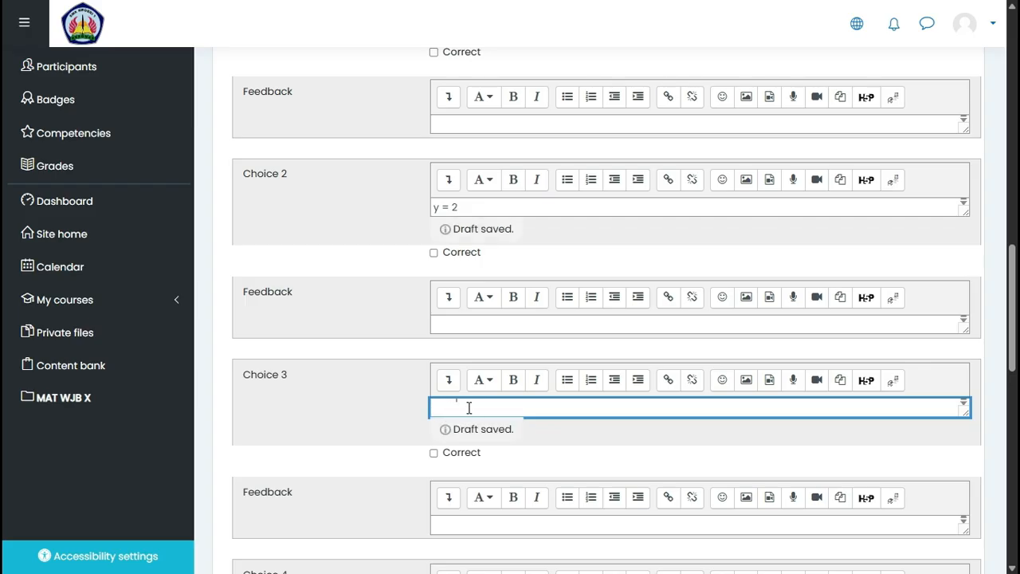
- Look up question 2's remaining answer options in the Word document, then return to the empty choice 4 in Moodle
scroll(494, 452, down, 2)
scroll(494, 451, down, 2)
click(471, 310)
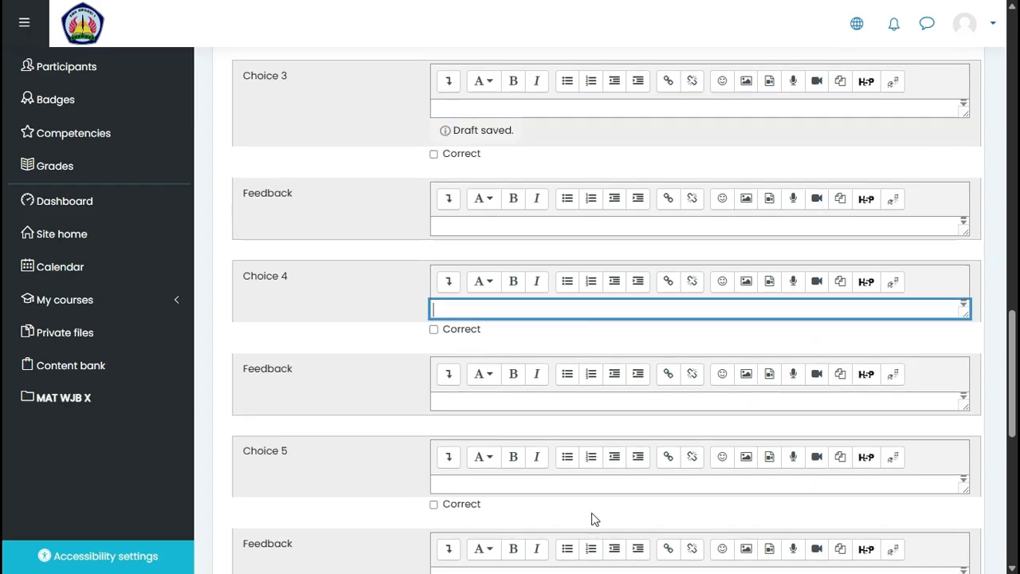
key(alt+Tab)
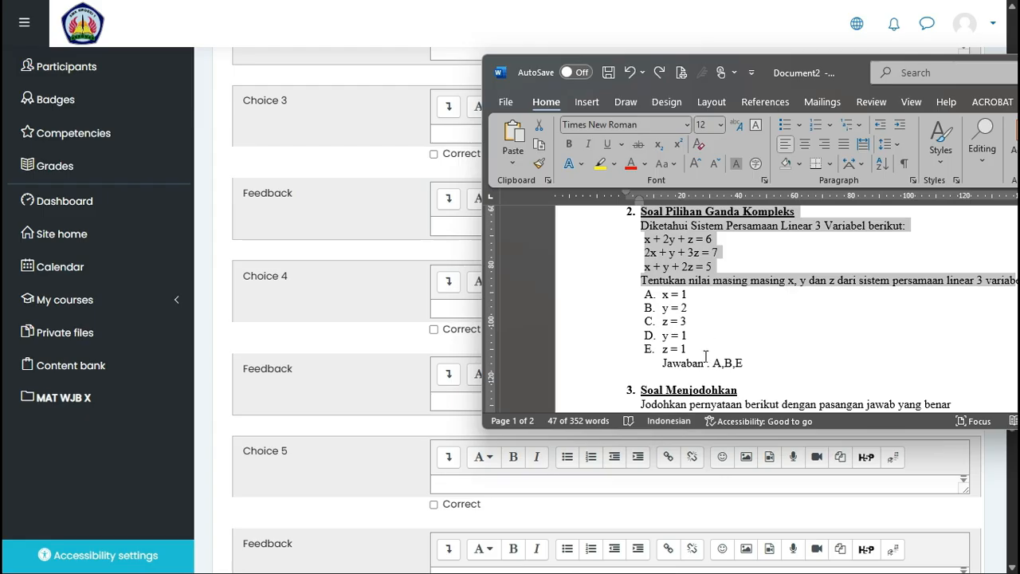
click(367, 397)
click(459, 402)
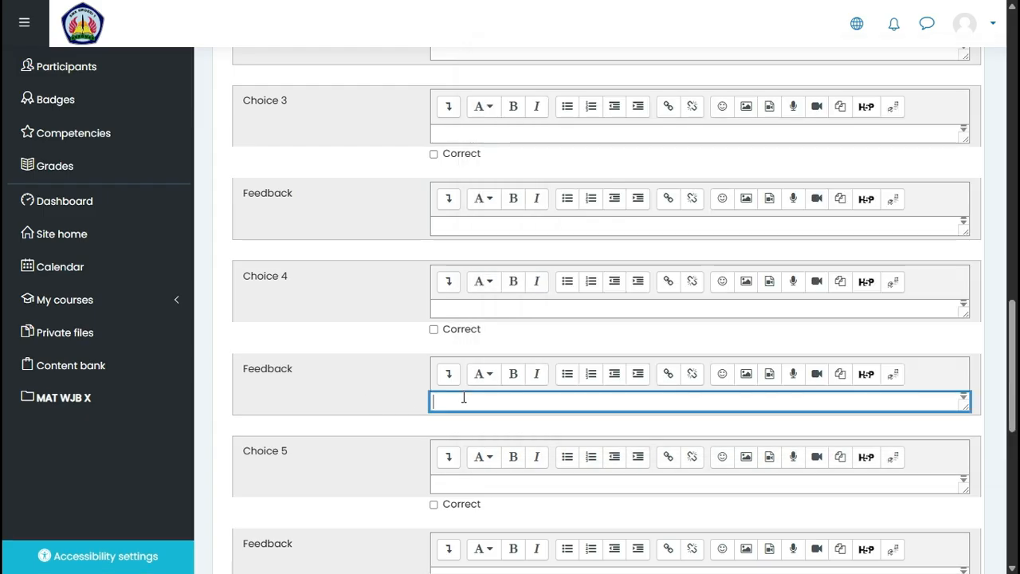
click(455, 307)
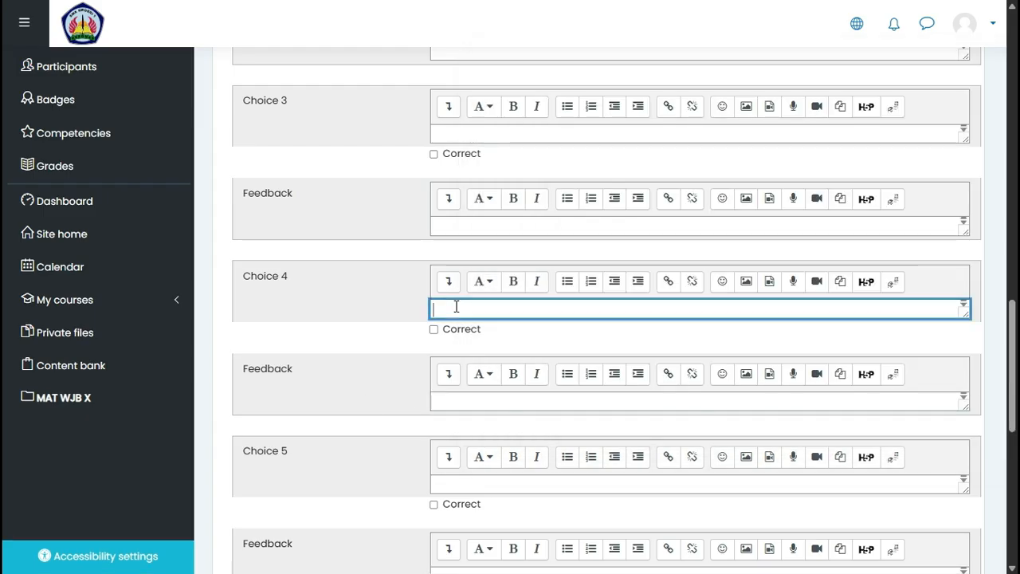
- Review the choices already entered, then enter "y = 1" as choice 4 and "z = 1" as choice 5
scroll(471, 329, up, 2)
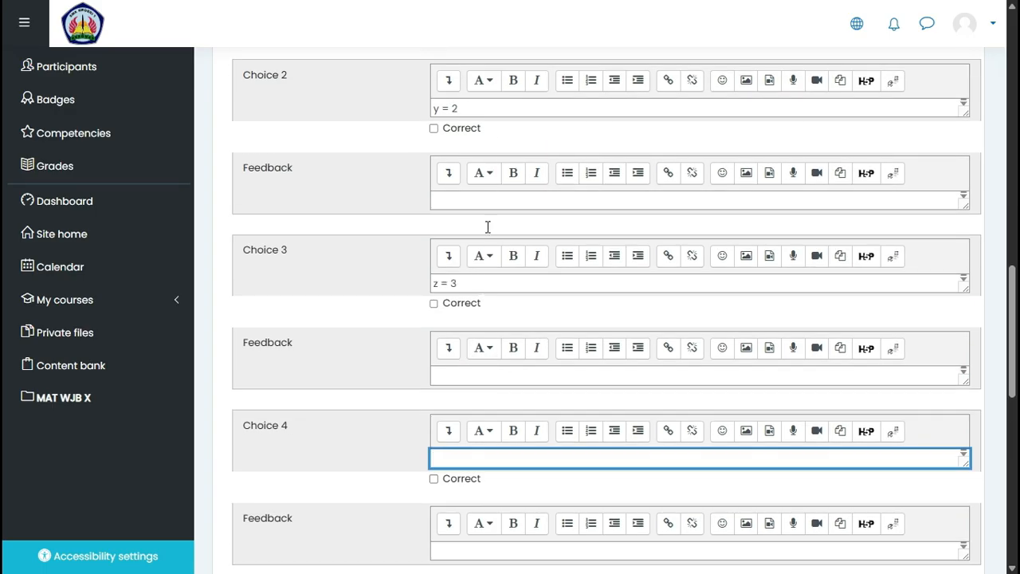
scroll(490, 199, up, 4)
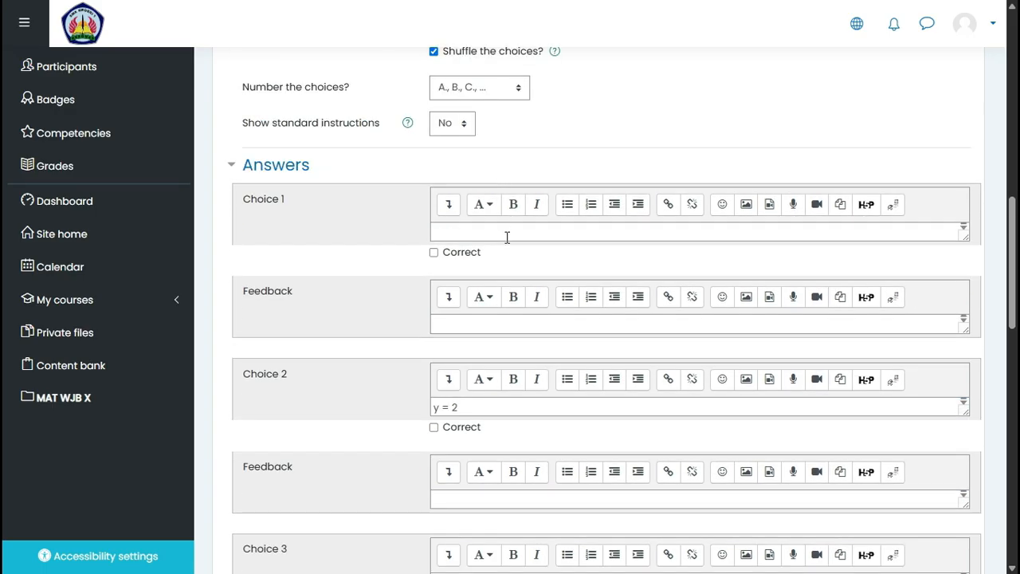
scroll(507, 236, down, 3)
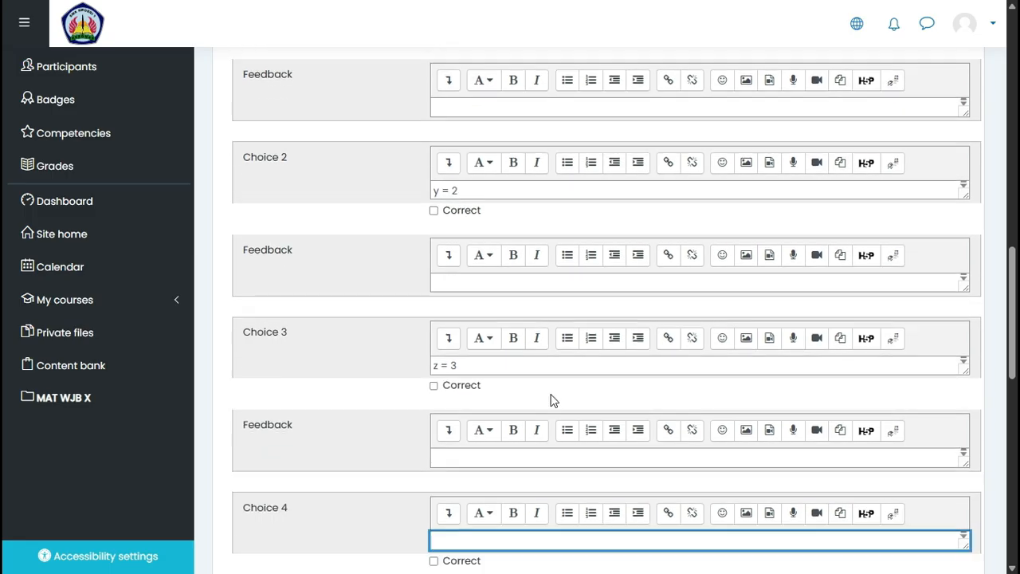
scroll(553, 400, down, 1)
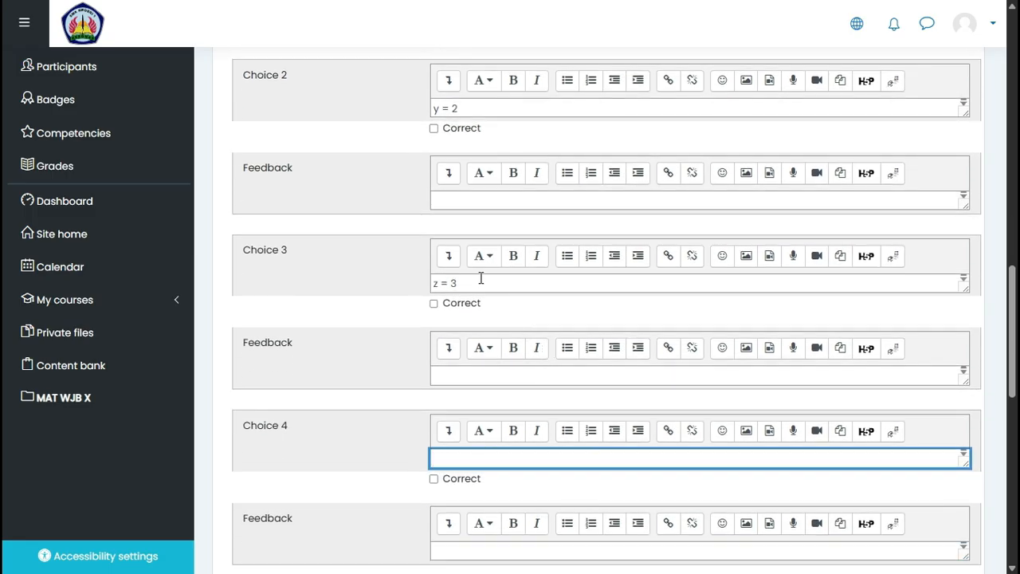
scroll(492, 333, down, 1)
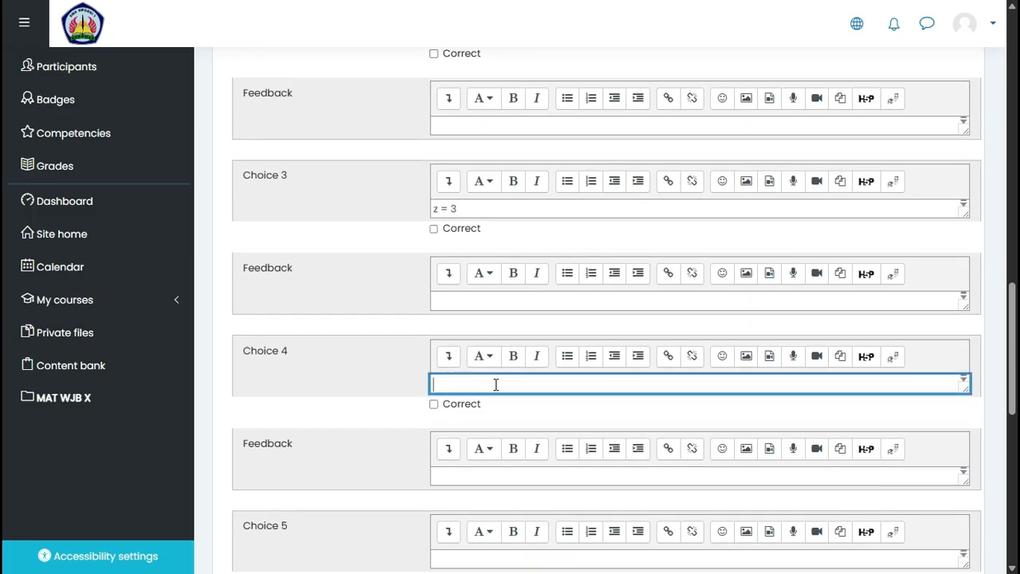
text(y=)
scroll(307, 348, down, 2)
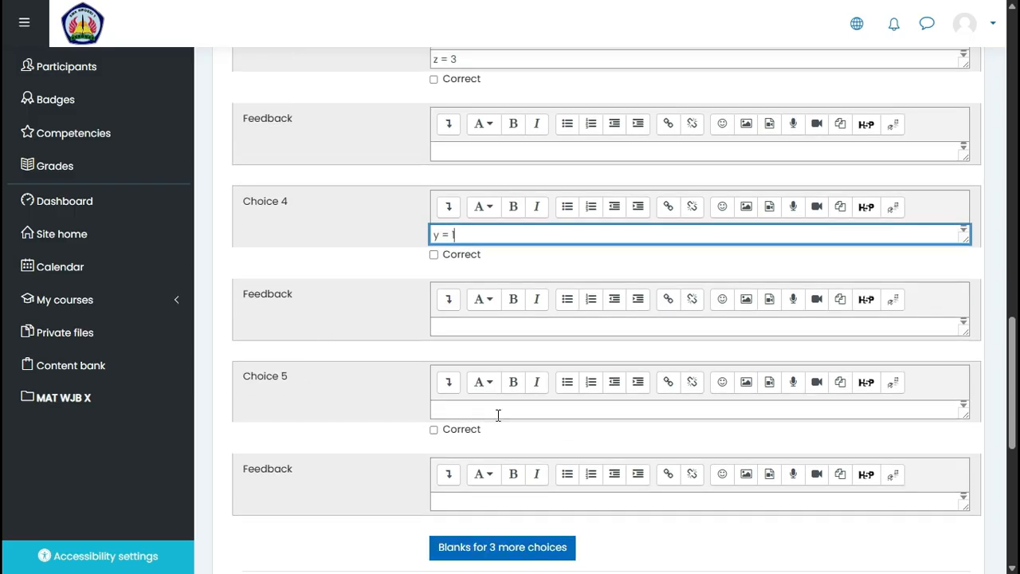
click(498, 412)
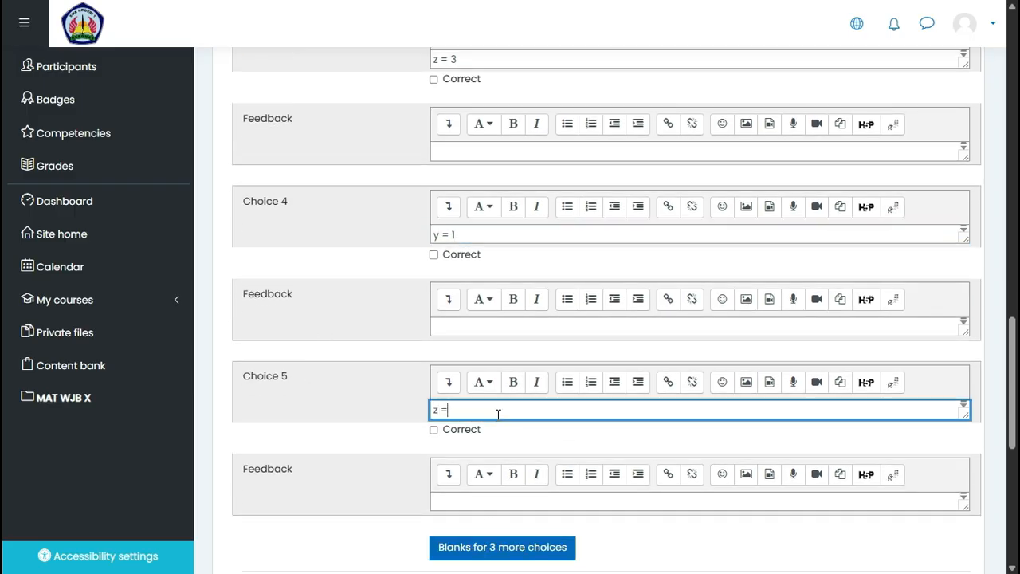
click(580, 563)
- Look up the answer key of question 2 in the Word document, then return to the Moodle question form
key(alt+Tab)
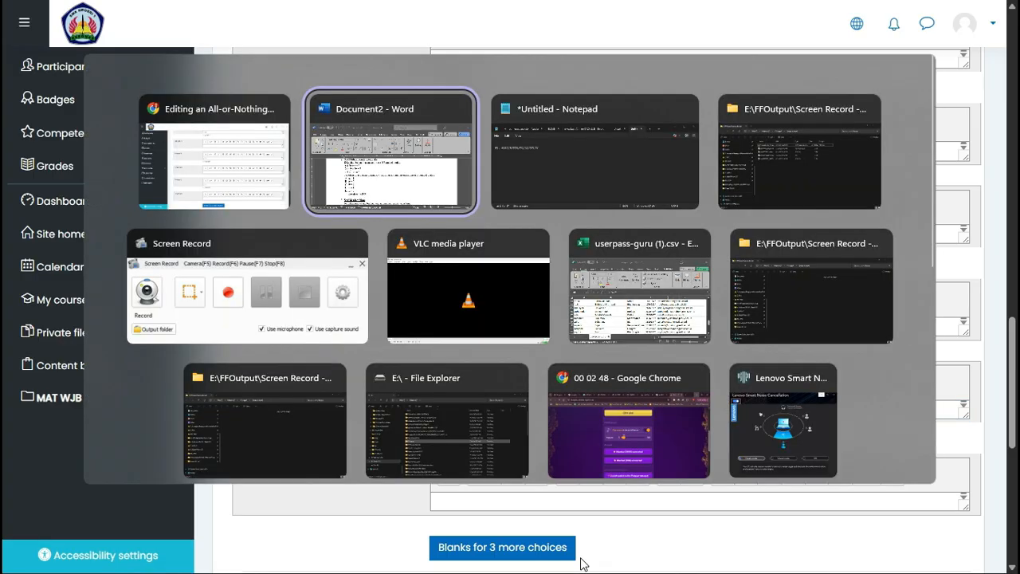
click(427, 181)
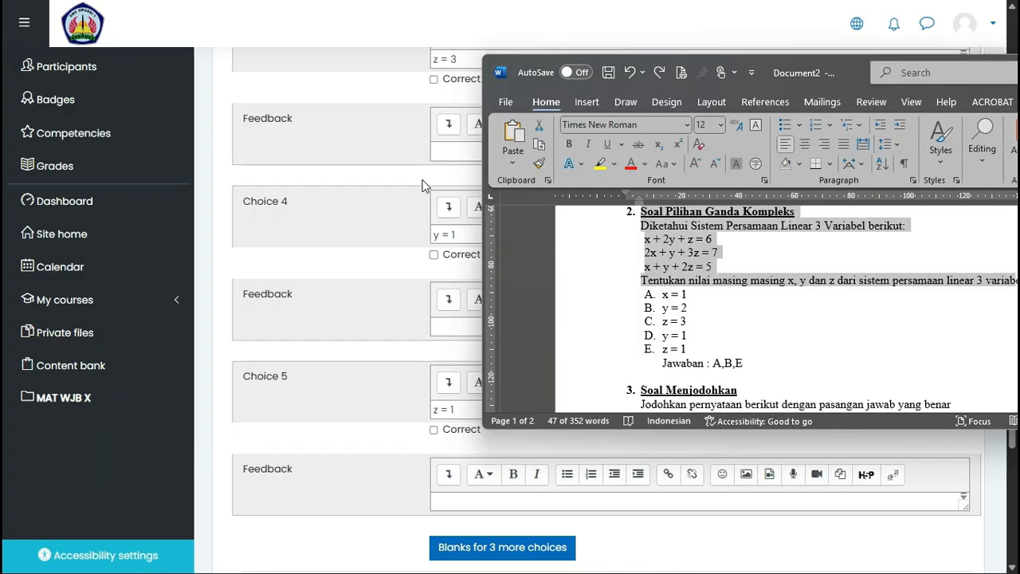
click(741, 362)
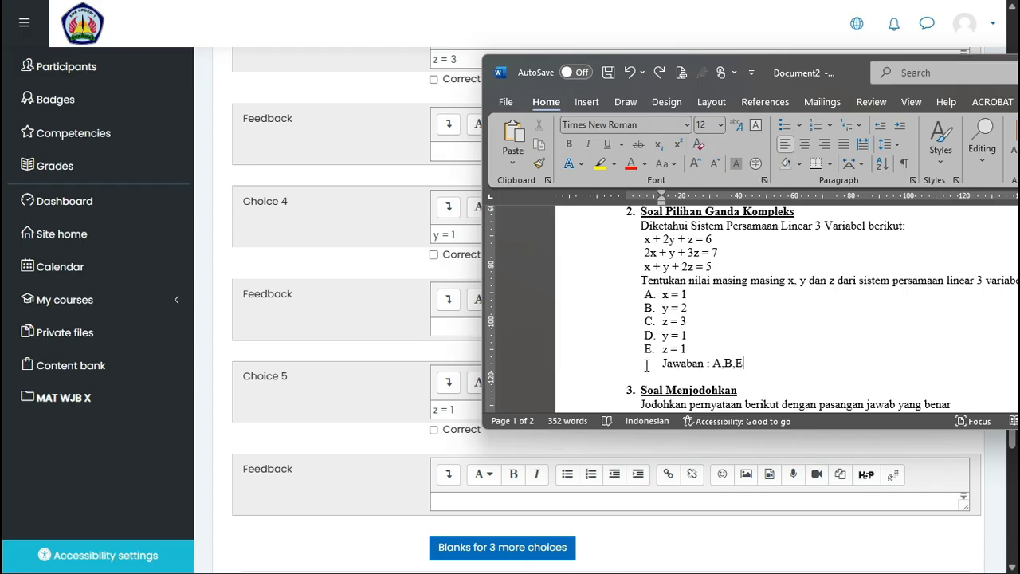
click(380, 319)
- Enlarge the choice 1 text box so that its whole entry can be read
scroll(380, 319, up, 3)
scroll(380, 319, up, 4)
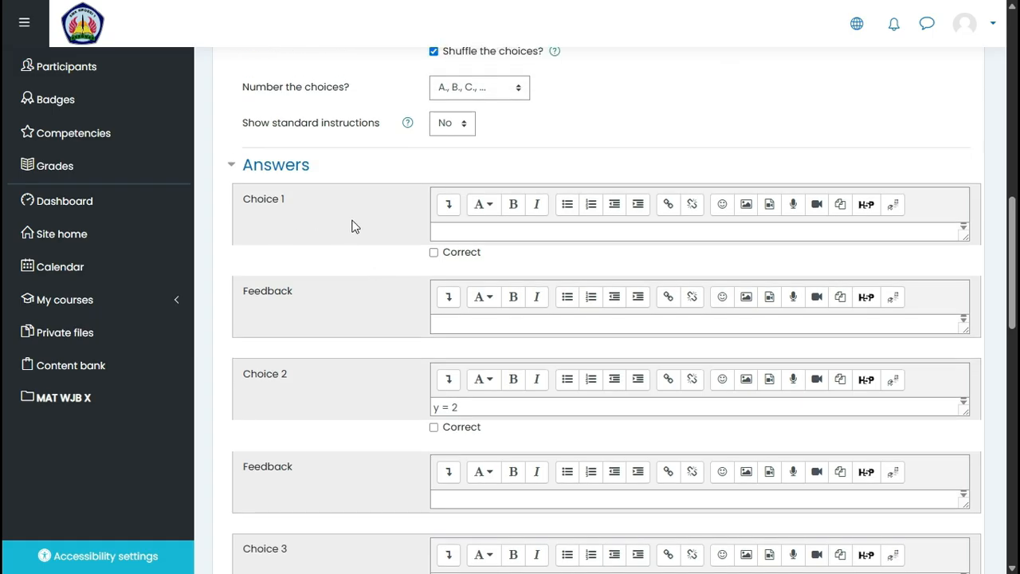
click(473, 230)
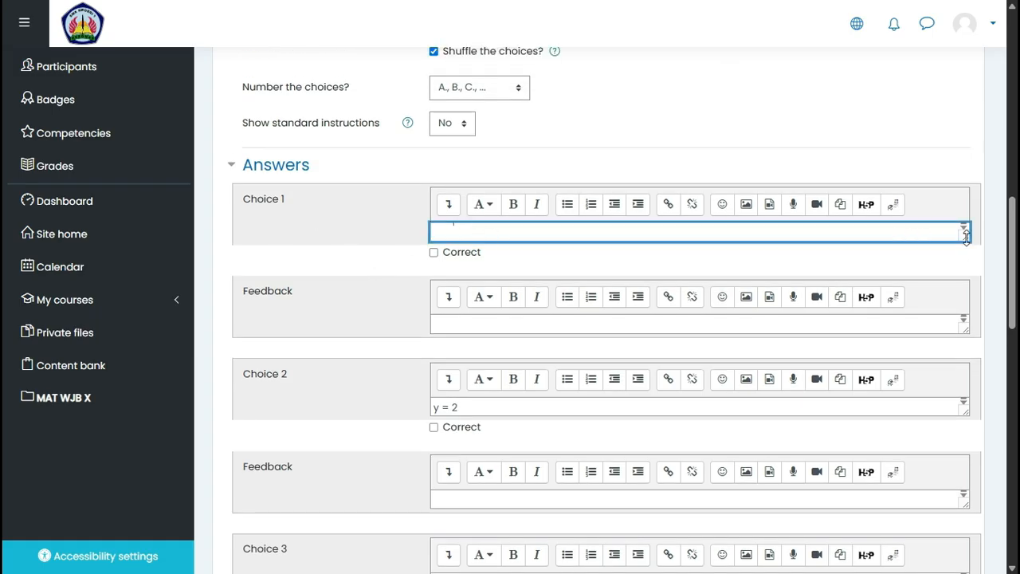
drag(965, 238, 967, 275)
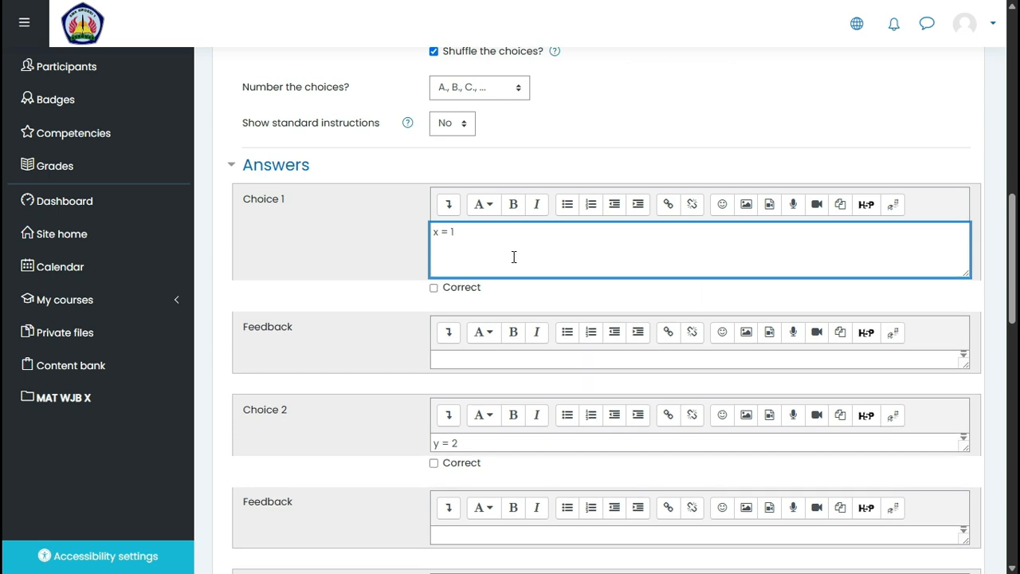
- Mark choices 1, 2 and 5 as correct answers
click(434, 288)
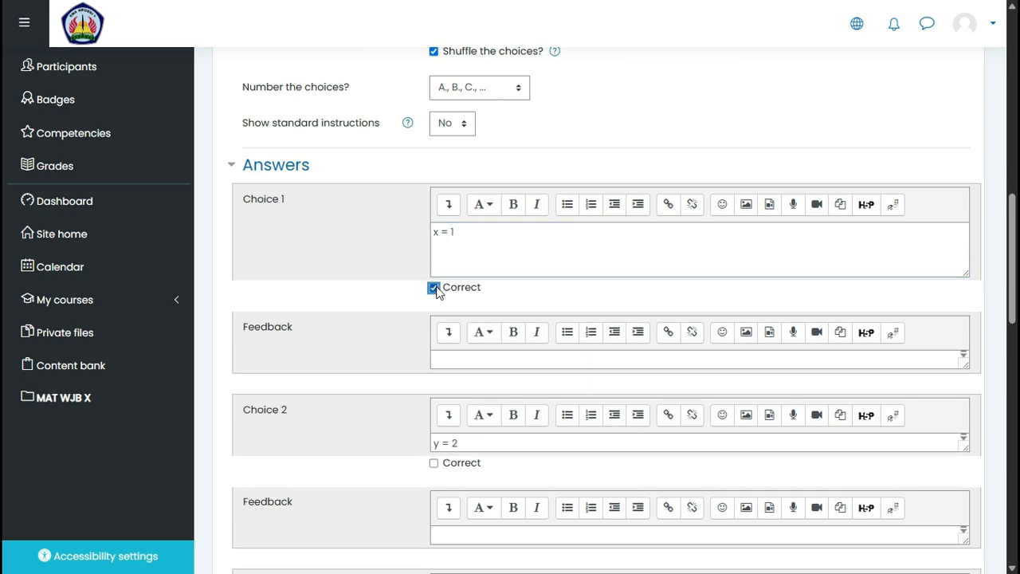
scroll(506, 284, down, 1)
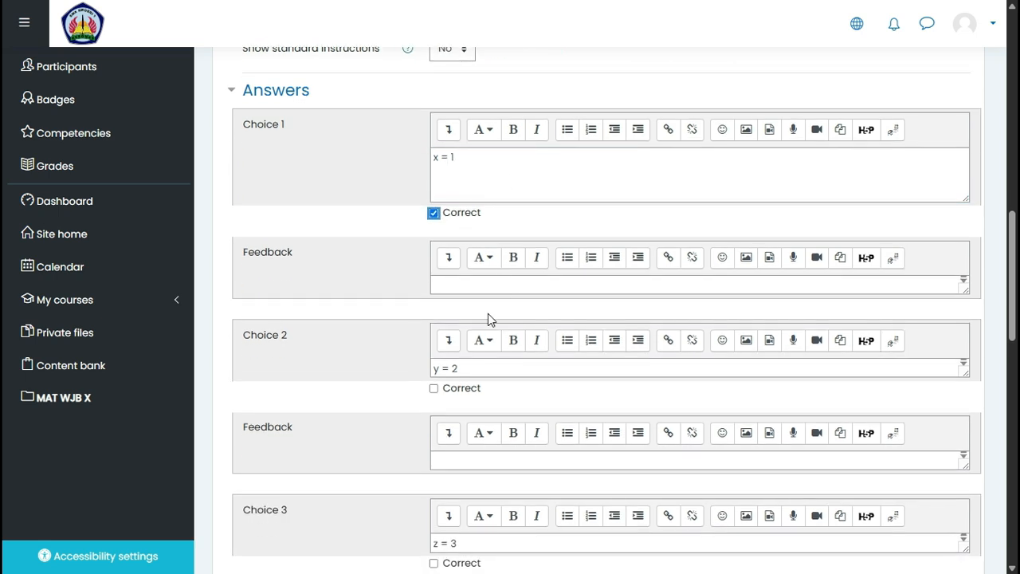
click(434, 389)
scroll(479, 386, down, 1)
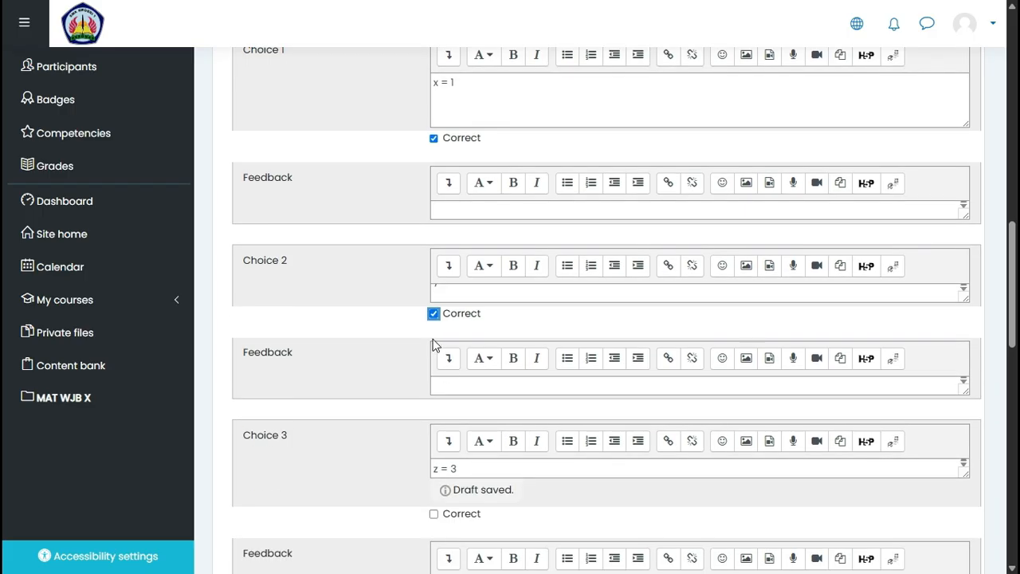
scroll(391, 345, down, 6)
scroll(391, 349, down, 3)
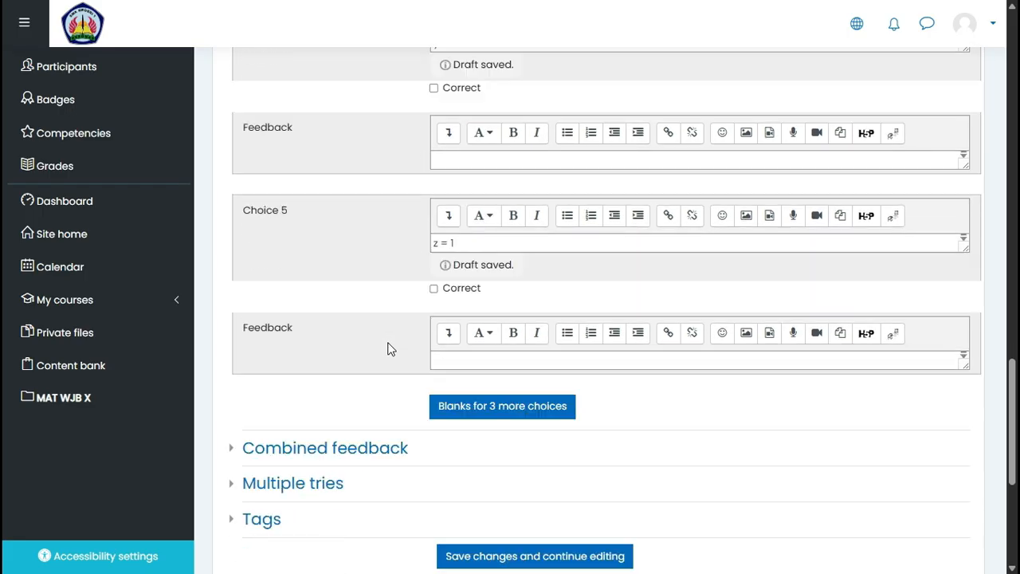
click(434, 242)
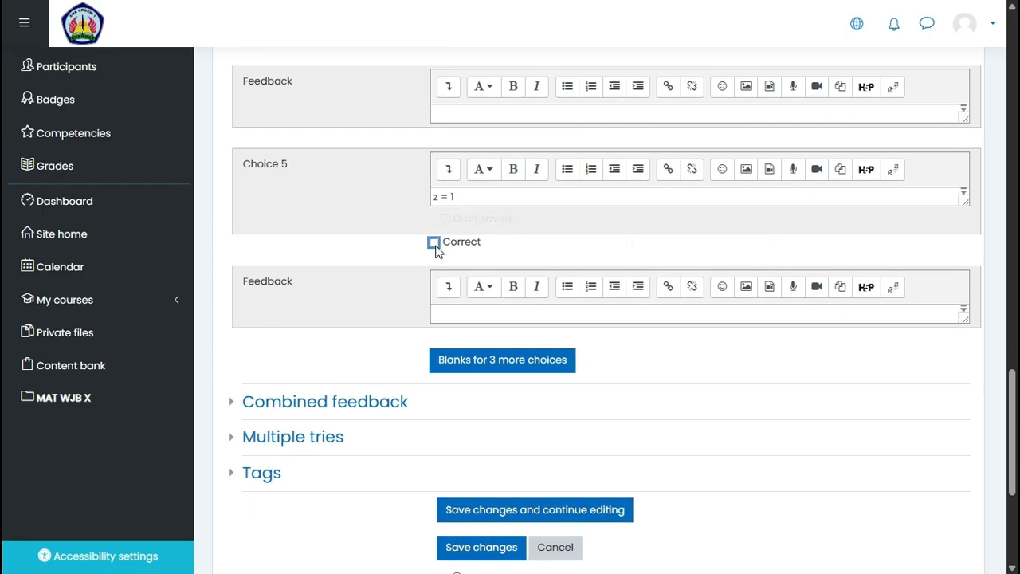
- Review which choices are marked correct, then save question 2 to the question bank
scroll(436, 255, down, 1)
scroll(336, 227, up, 10)
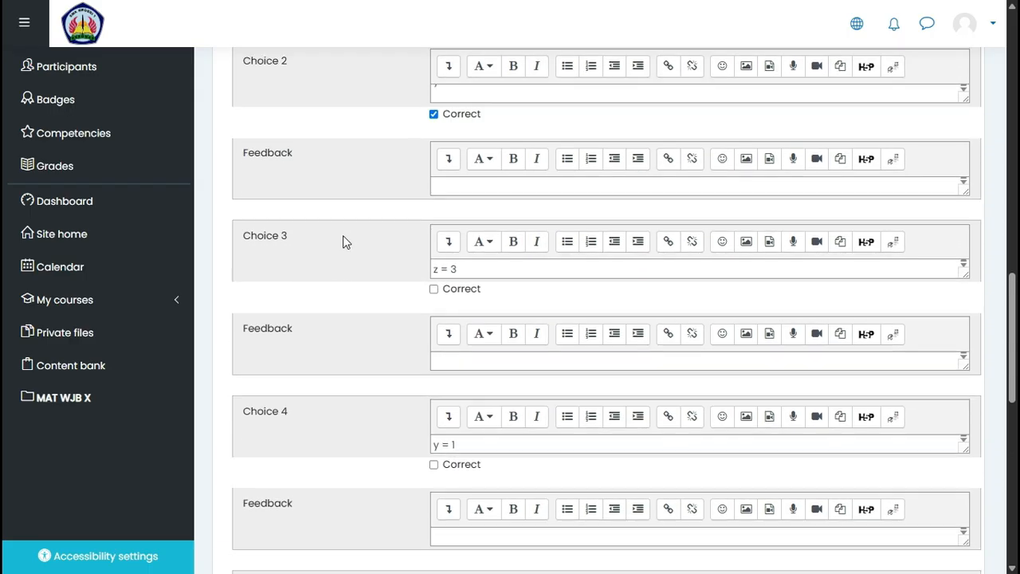
scroll(342, 277, down, 3)
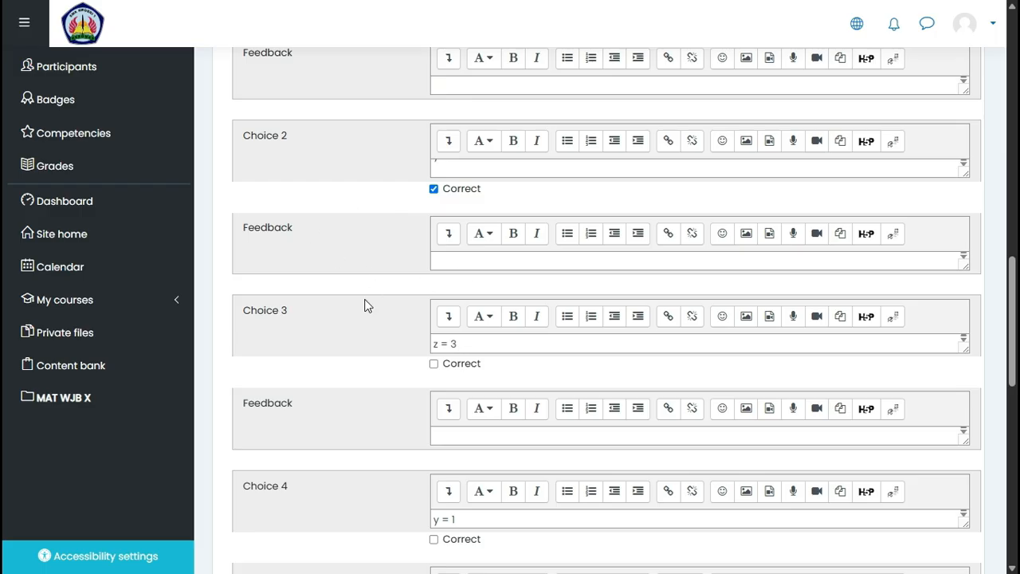
scroll(366, 303, down, 7)
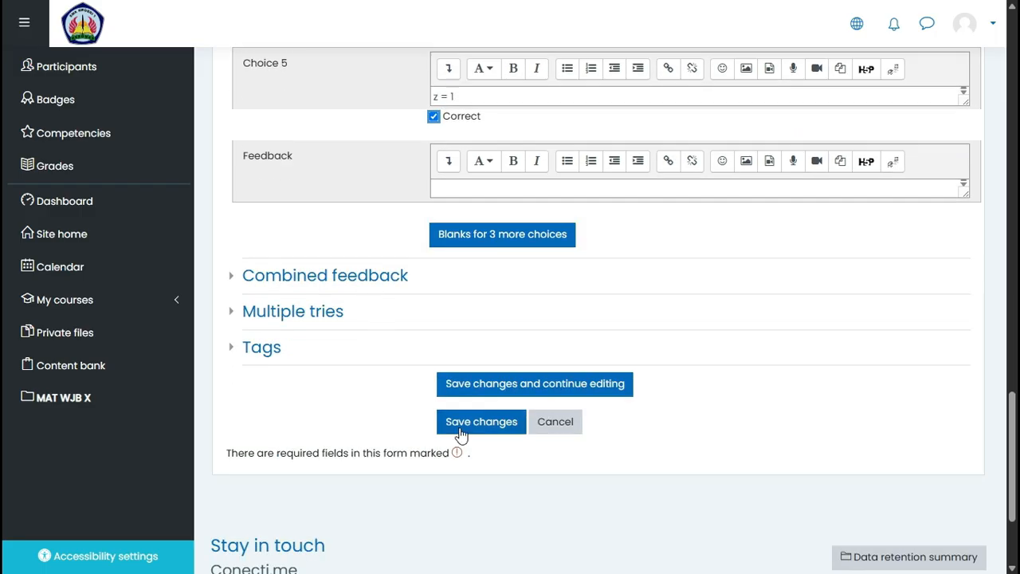
click(470, 427)
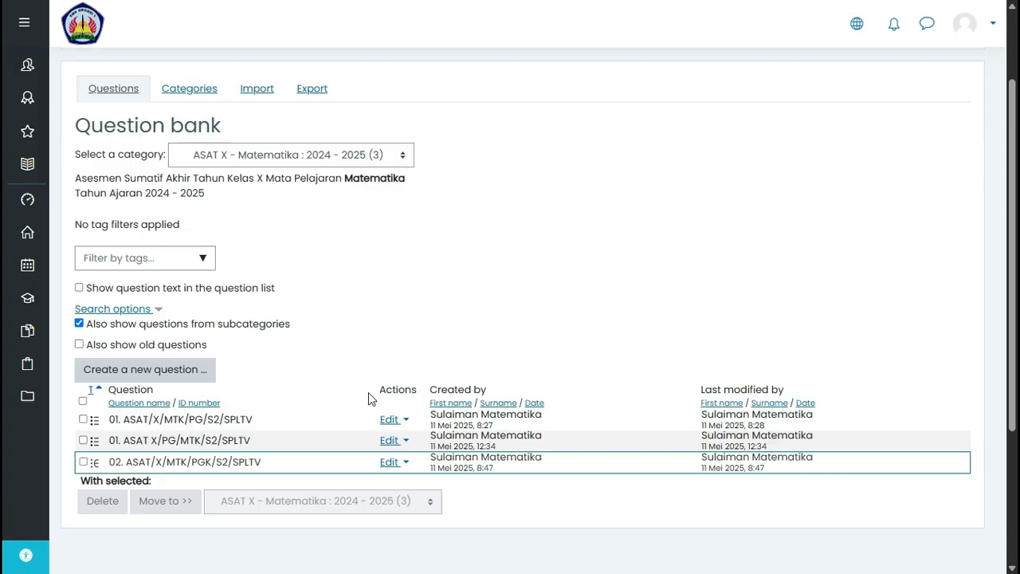
- Create a new question of type Matching in the ASAT X - Matematika : 2024 - 2025 category
scroll(368, 392, down, 1)
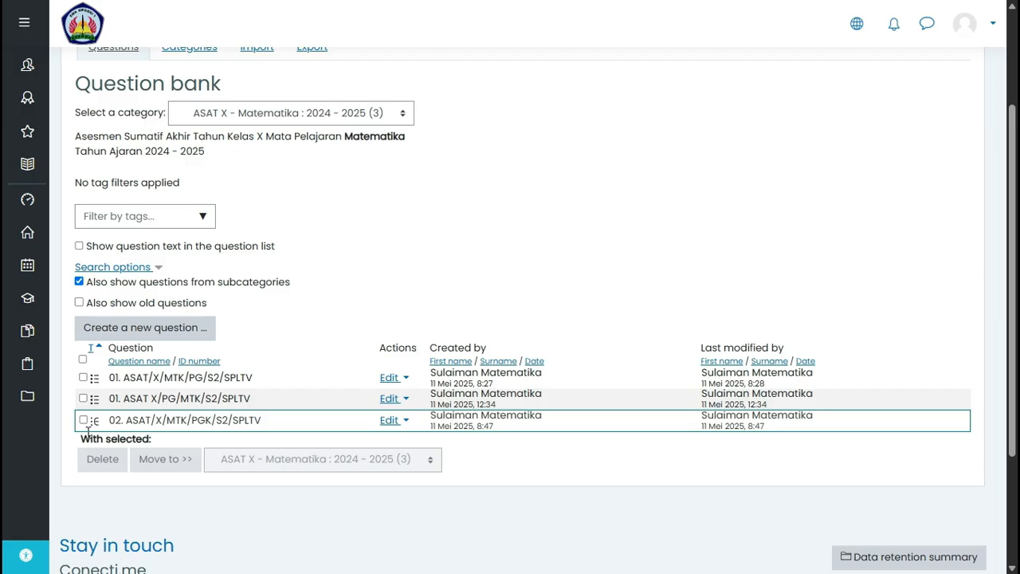
mouse_move(514, 1)
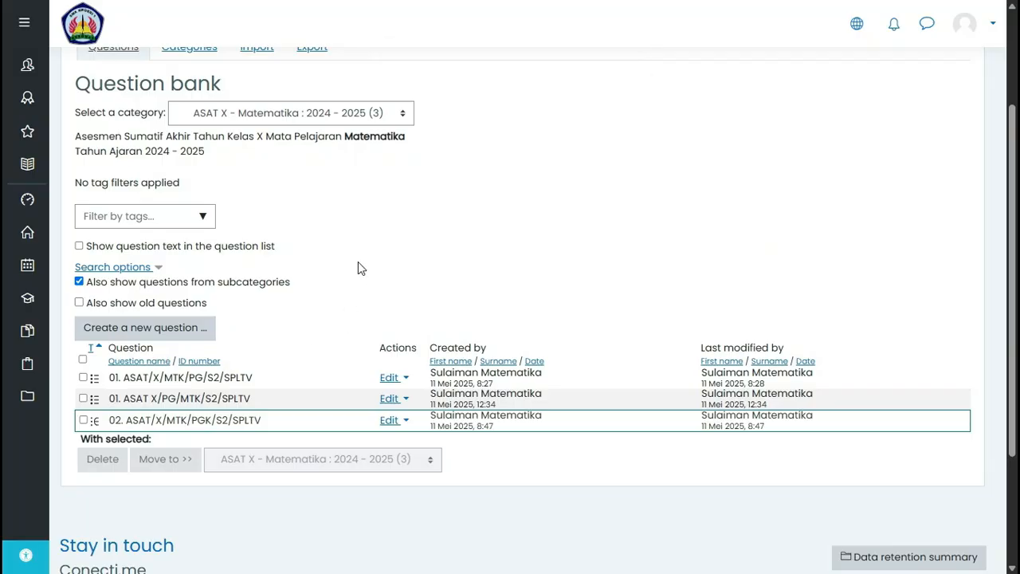
click(201, 340)
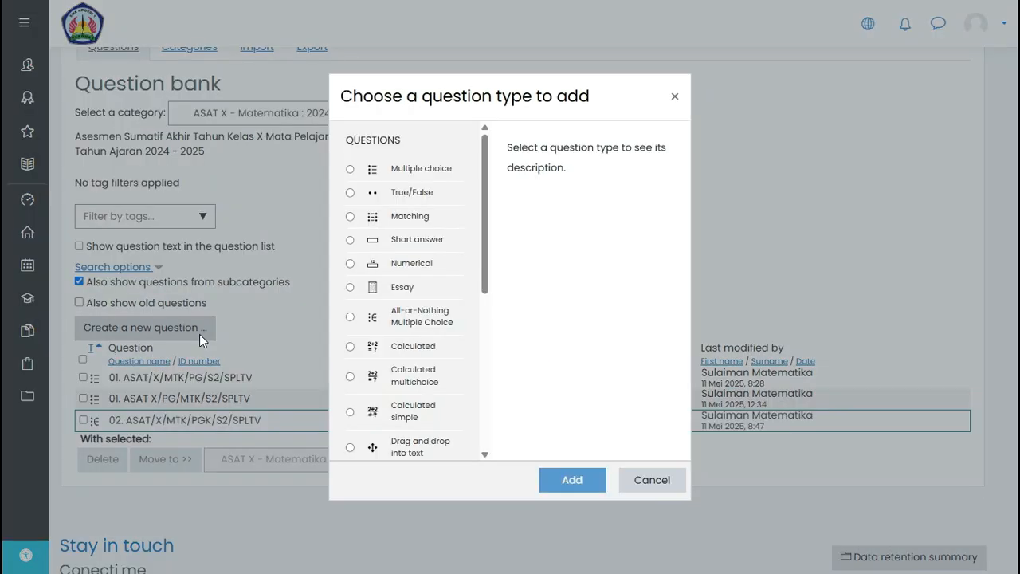
click(350, 217)
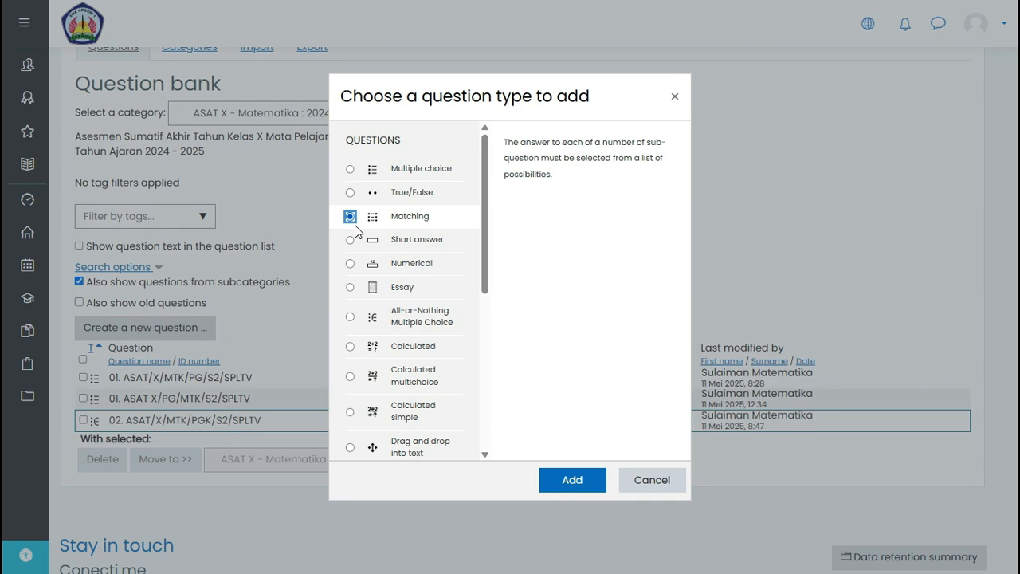
click(572, 478)
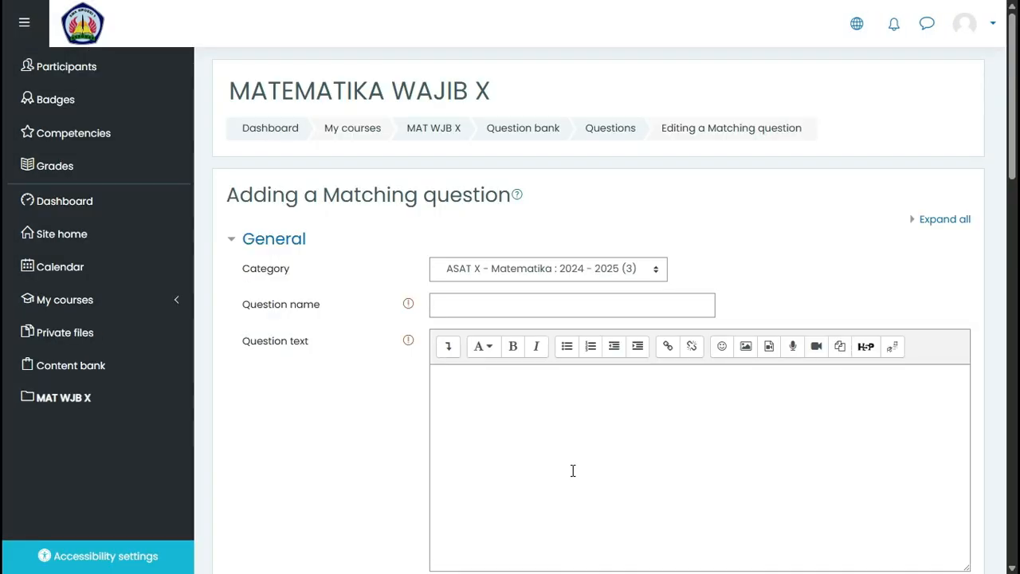
- Copy the name "01. ASAT/X/MTK/PG/S2/SPLTV" from the Notepad note into the matching question's name in Moodle
key(alt+Tab)
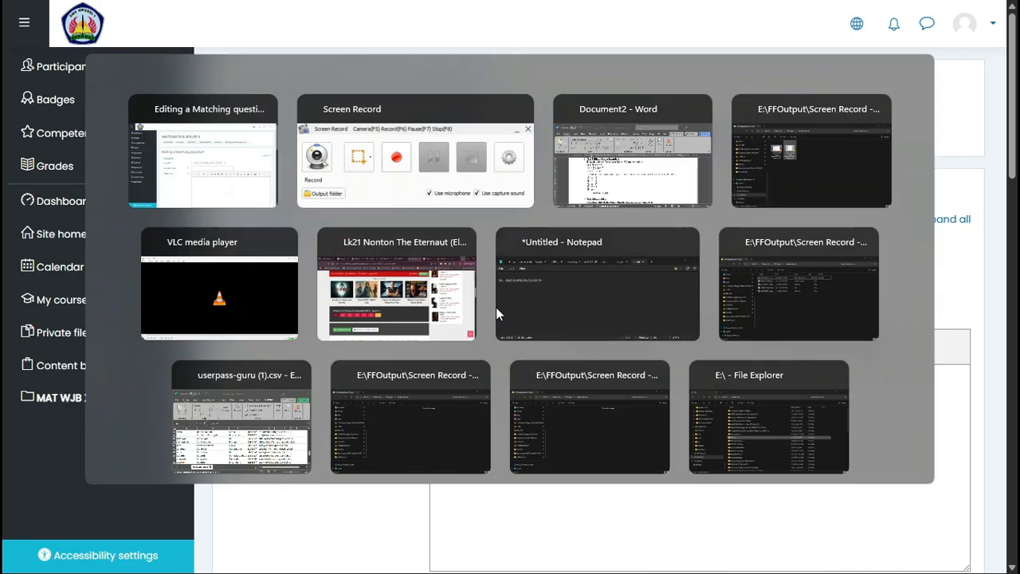
click(511, 302)
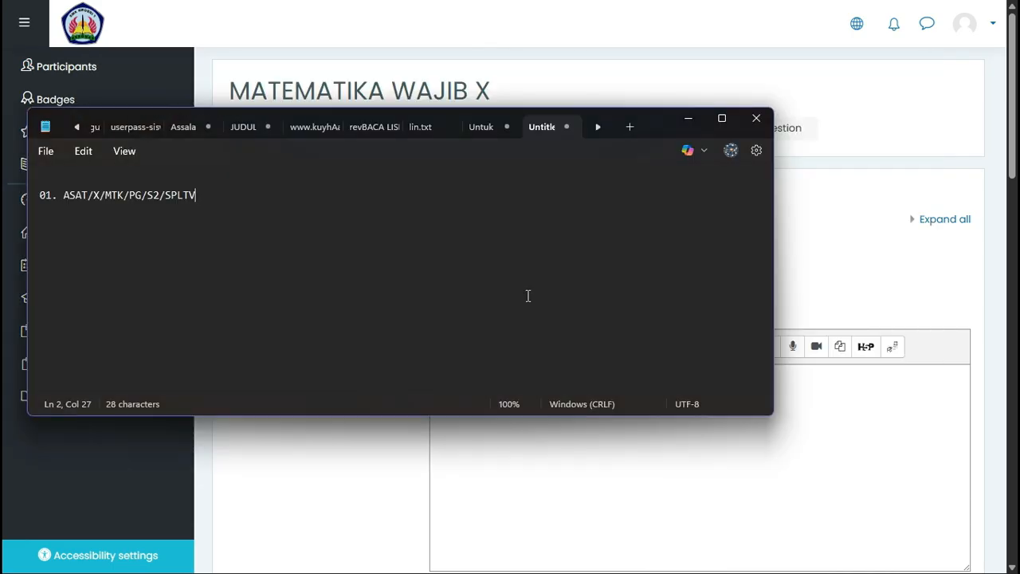
triple_click(41, 198)
key(ctrl+c)
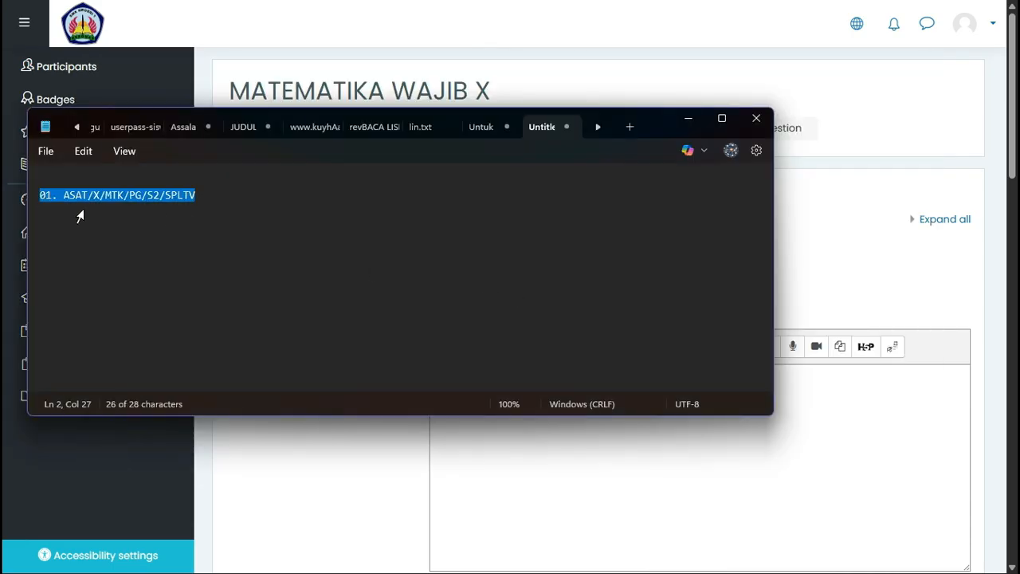
click(822, 285)
click(476, 303)
key(ctrl+v)
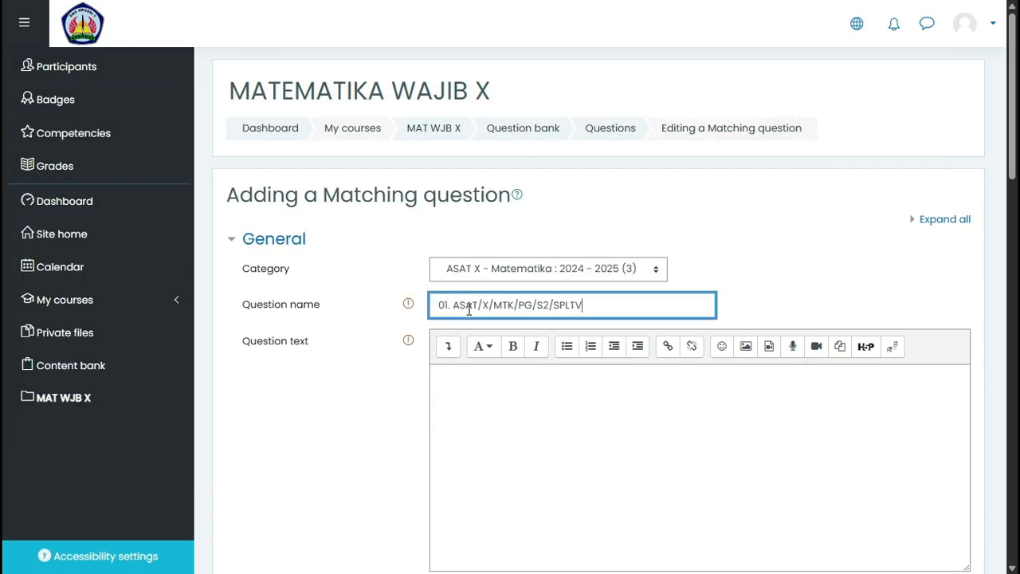
- Change the question name to "03. ASAT/X/MTK/JD/S2/SPLTV"
click(443, 310)
key(BackSpace)
text(3)
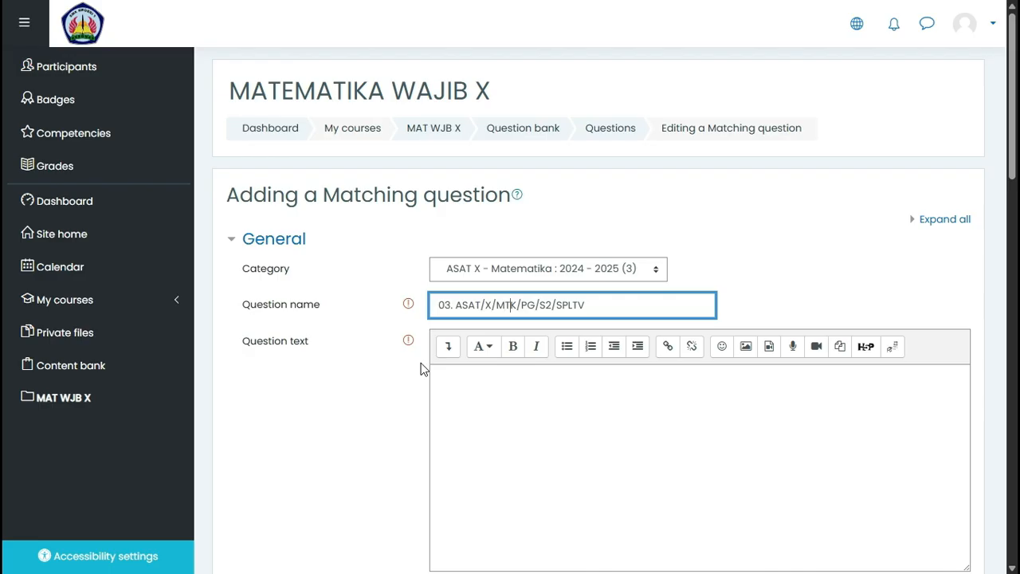
key(BackSpace)
key(BackSpace)
text(JD)
- Copy question 3, from the heading "Soal Menjodohkan" through its answer table, from the Word document into the Moodle question text
click(449, 393)
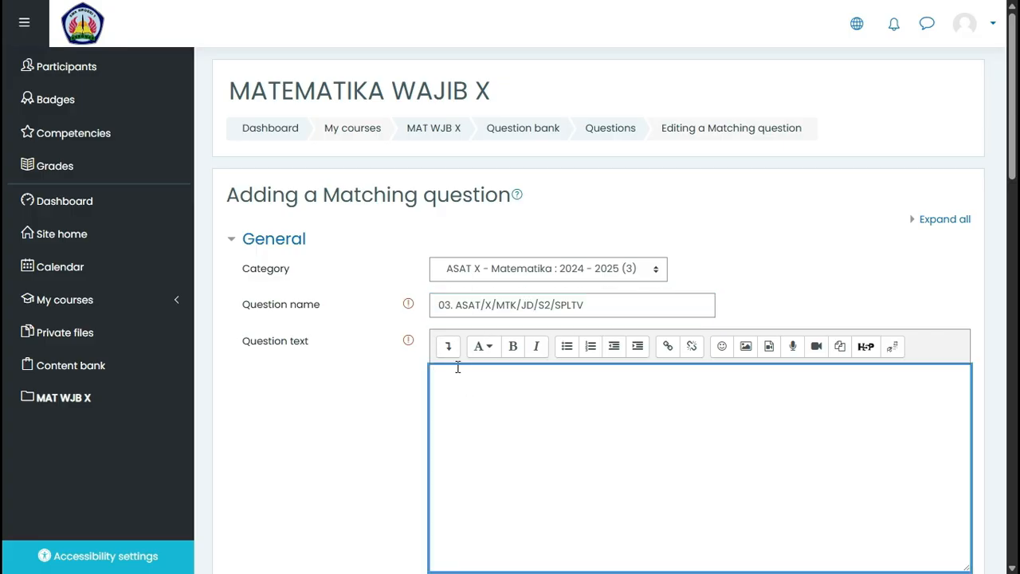
key(alt+Tab)
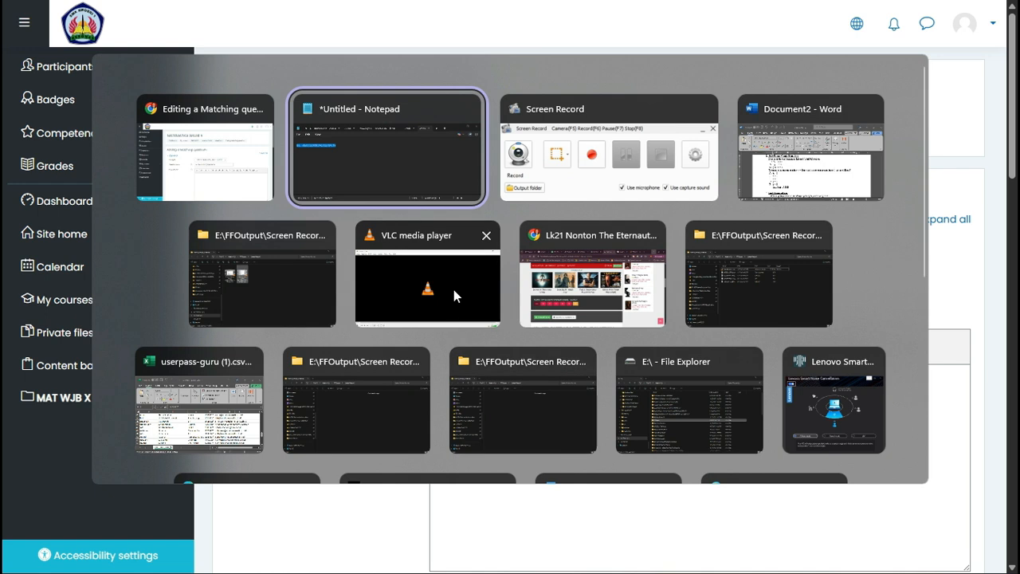
click(782, 172)
scroll(699, 360, down, 4)
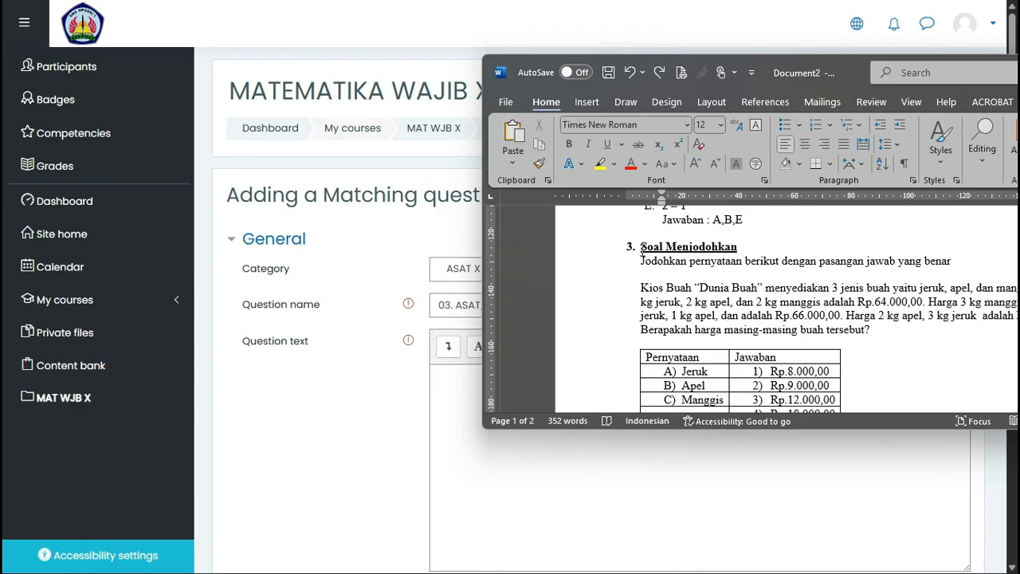
drag(642, 254, 851, 324)
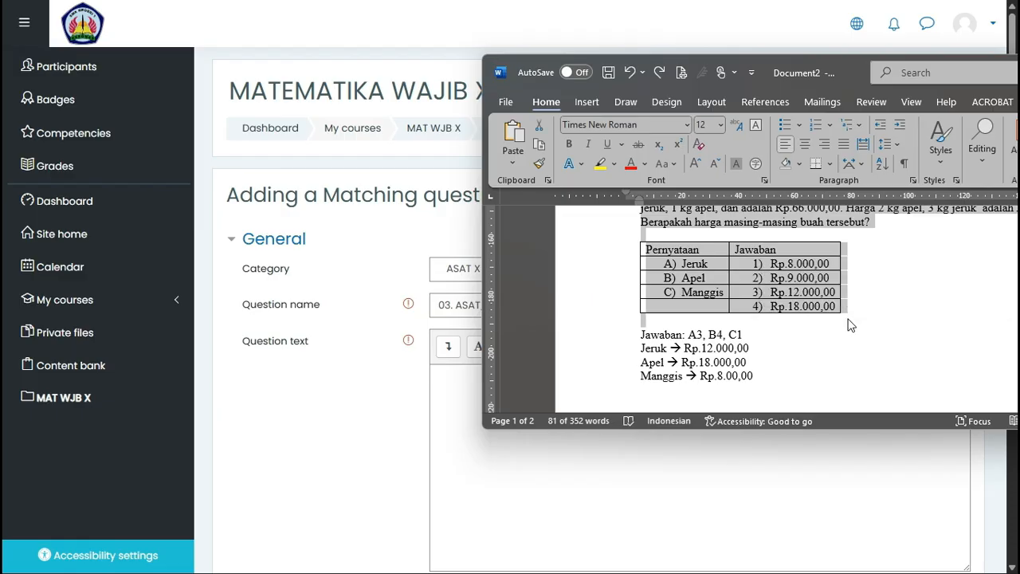
click(455, 391)
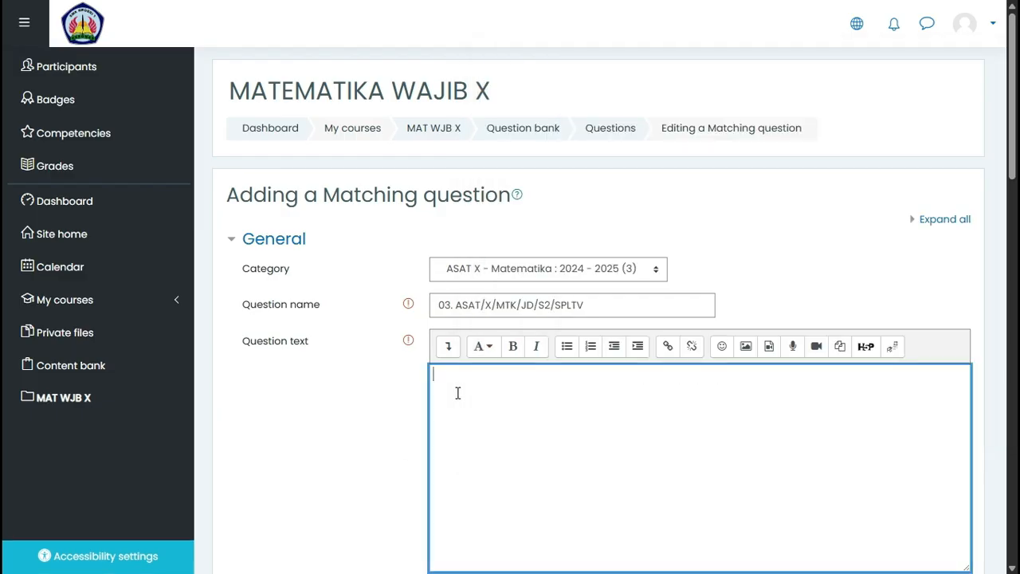
key(ctrl+v)
scroll(455, 398, down, 2)
scroll(478, 415, up, 2)
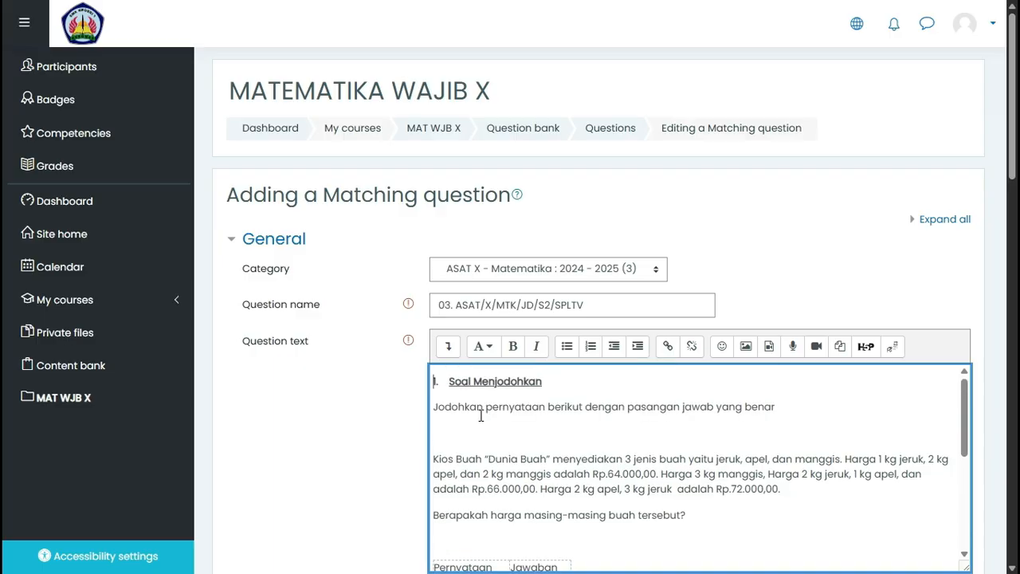
- Remove the list number and indent in front of the "Soal Menjodohkan" heading in the question text
click(443, 388)
key(BackSpace)
key(BackSpace)
key(BackSpace)
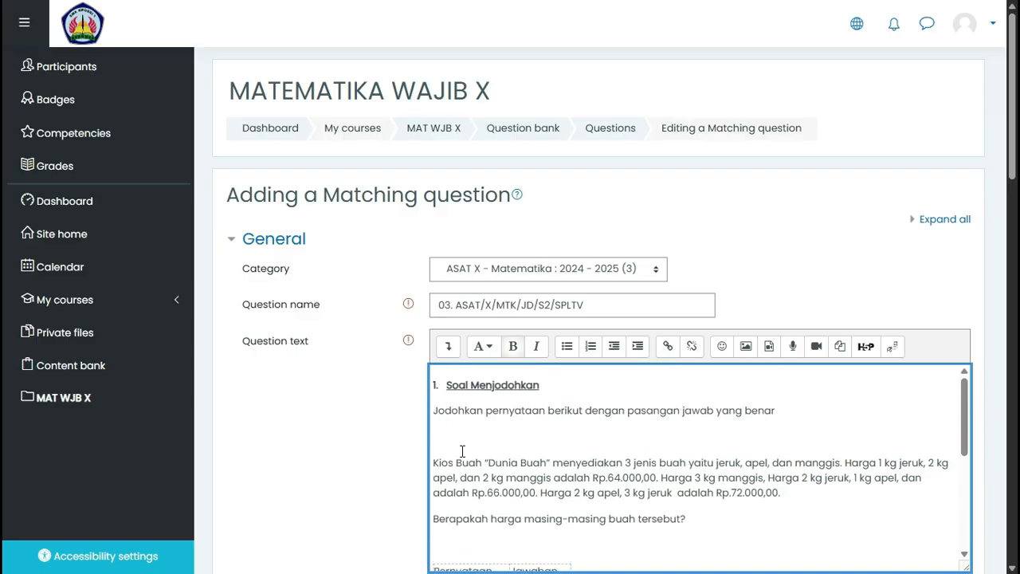
key(BackSpace)
key(BackSpace)
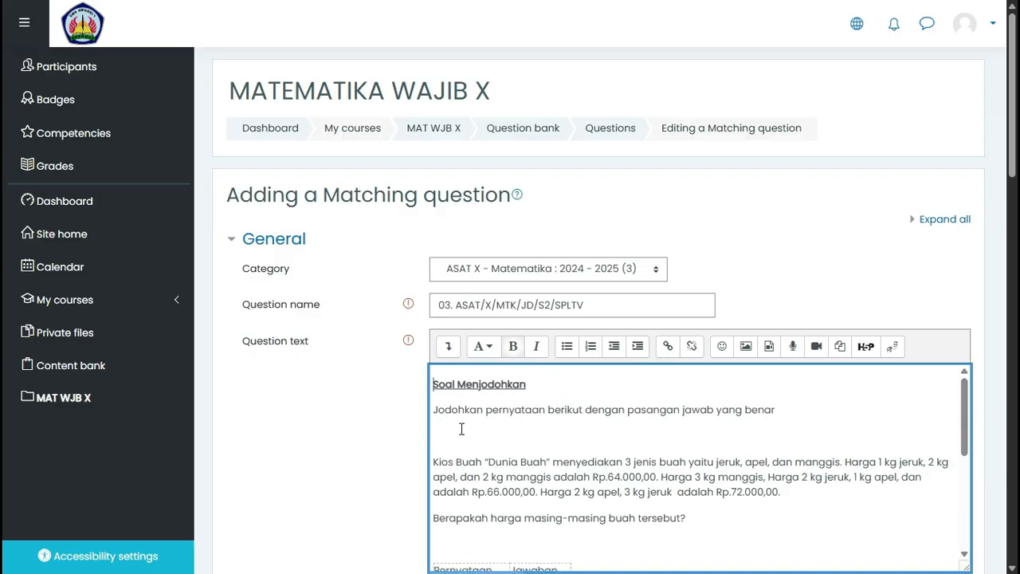
- Replace the paragraph gap between the "Soal Menjodohkan" heading and the "Jodohkan pernyataan" instruction with a single line break
scroll(462, 428, down, 1)
scroll(462, 428, up, 1)
click(442, 420)
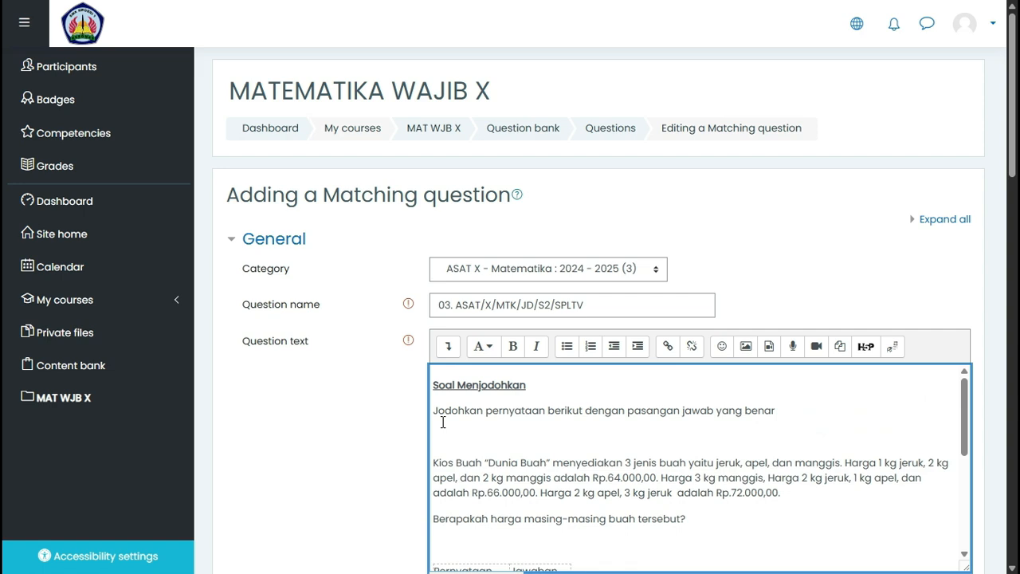
key(BackSpace)
key(shift+Return)
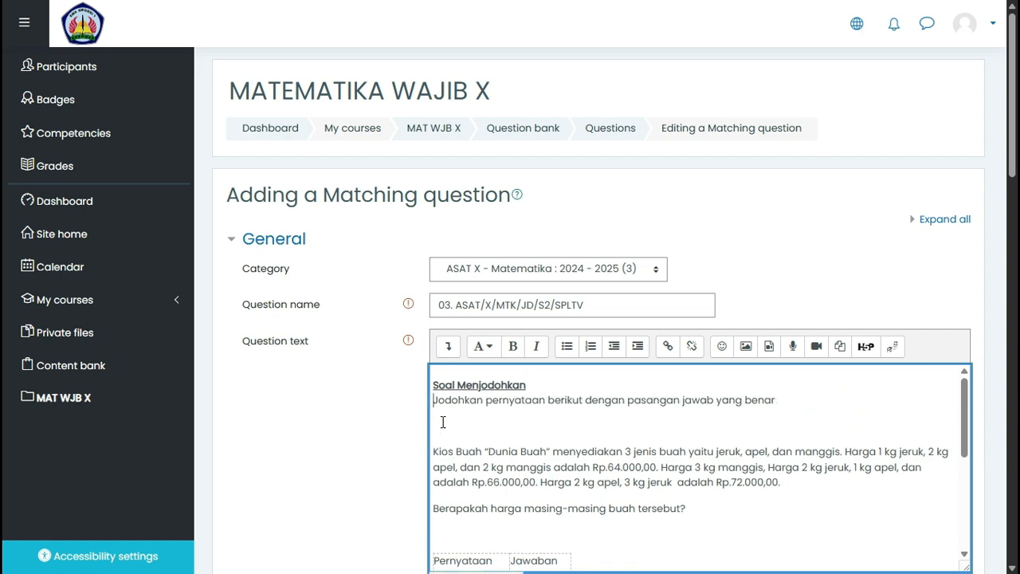
- Remove the extra blank line and leading space before the "Kios Buah" paragraph in the question text
click(443, 421)
key(Delete)
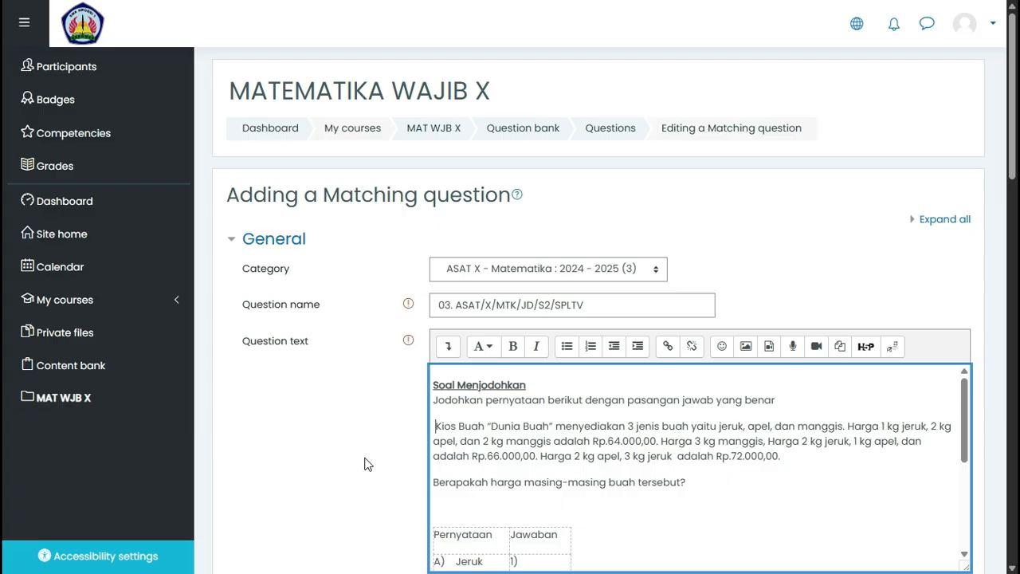
key(Delete)
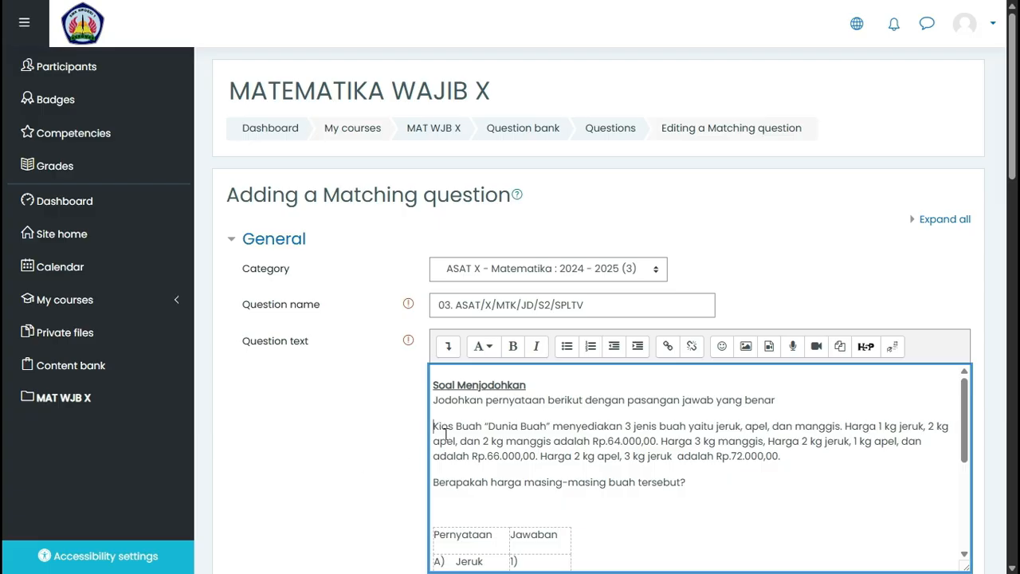
- Delete the Pernyataan/Jawaban table below "Berapakah harga masing-masing buah tersebut?" from the question text
scroll(489, 432, down, 1)
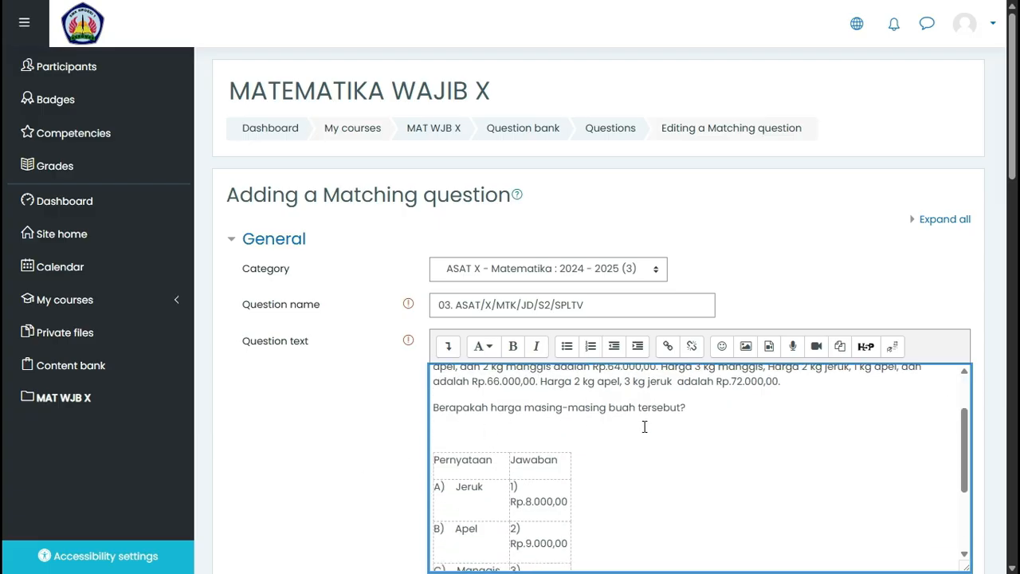
scroll(488, 434, down, 1)
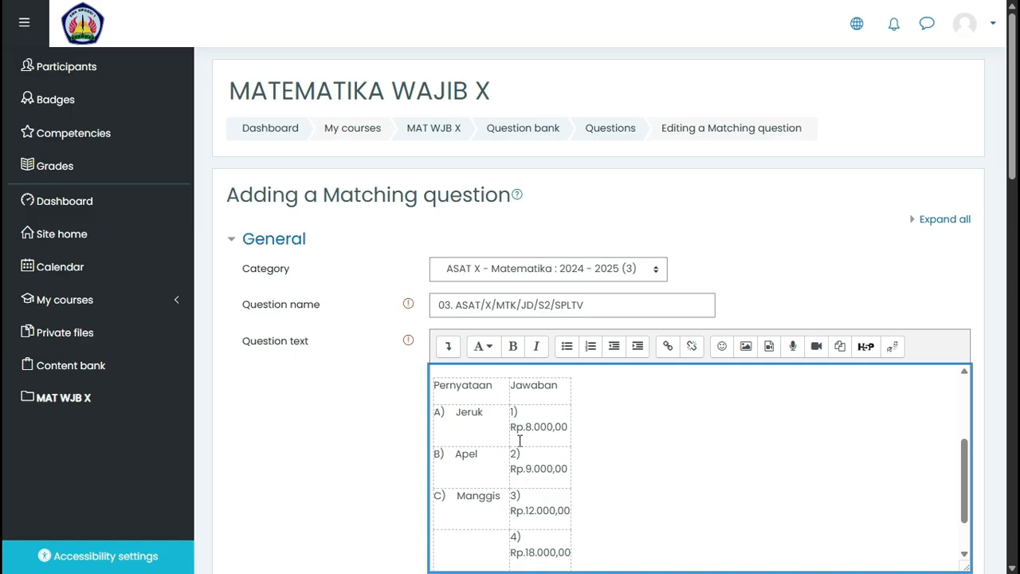
scroll(490, 446, up, 2)
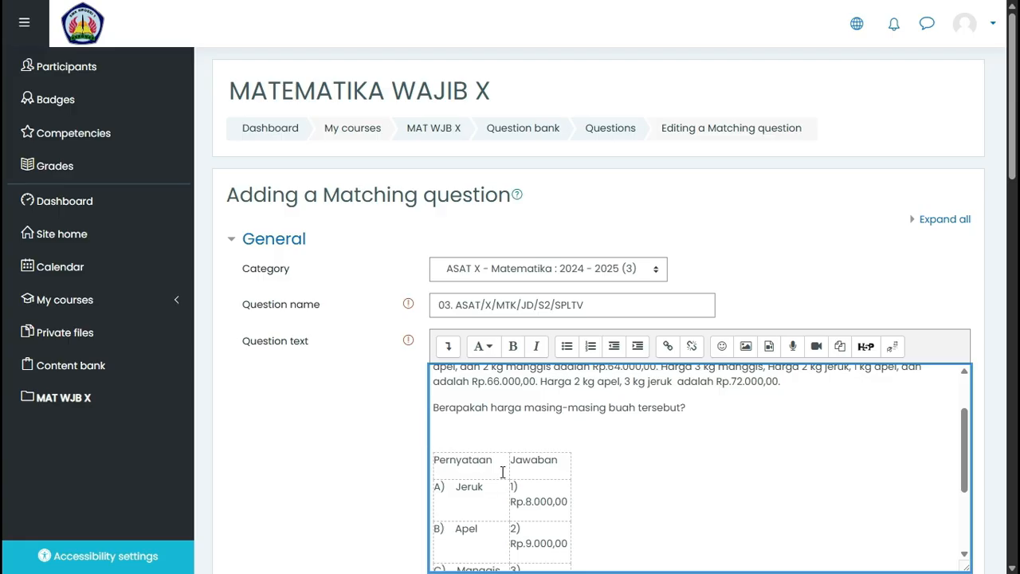
scroll(500, 470, down, 2)
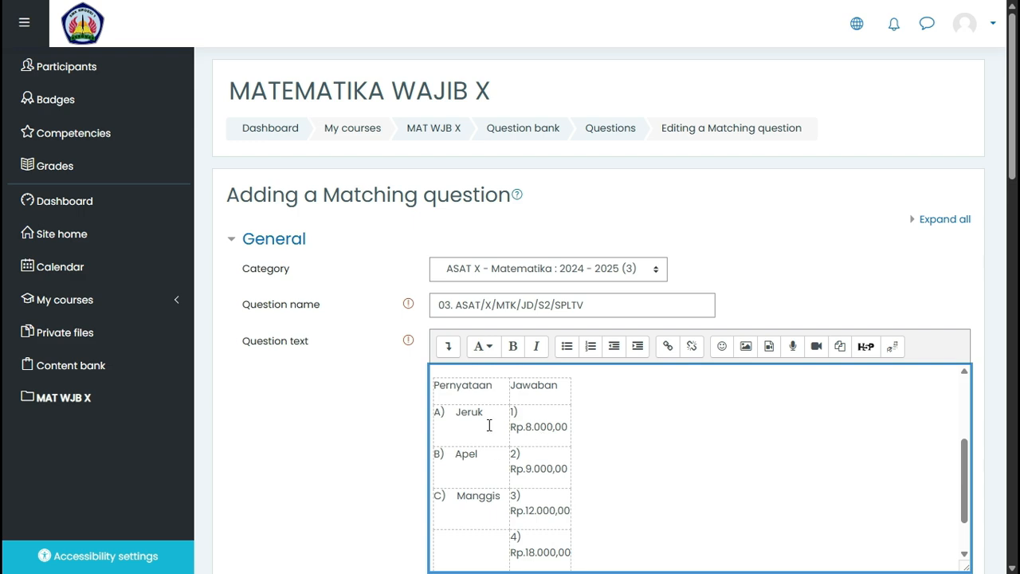
drag(436, 385, 582, 509)
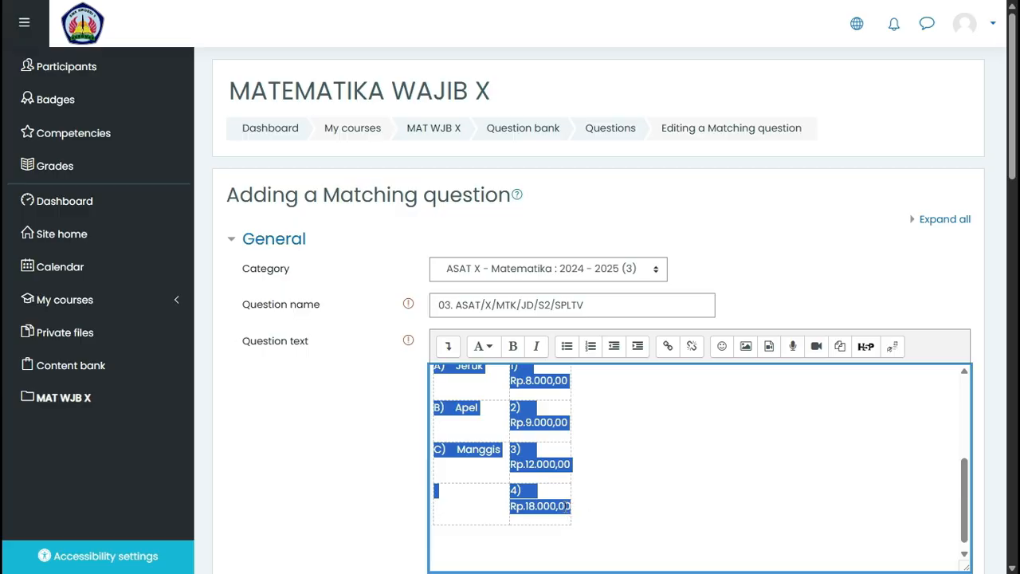
key(Delete)
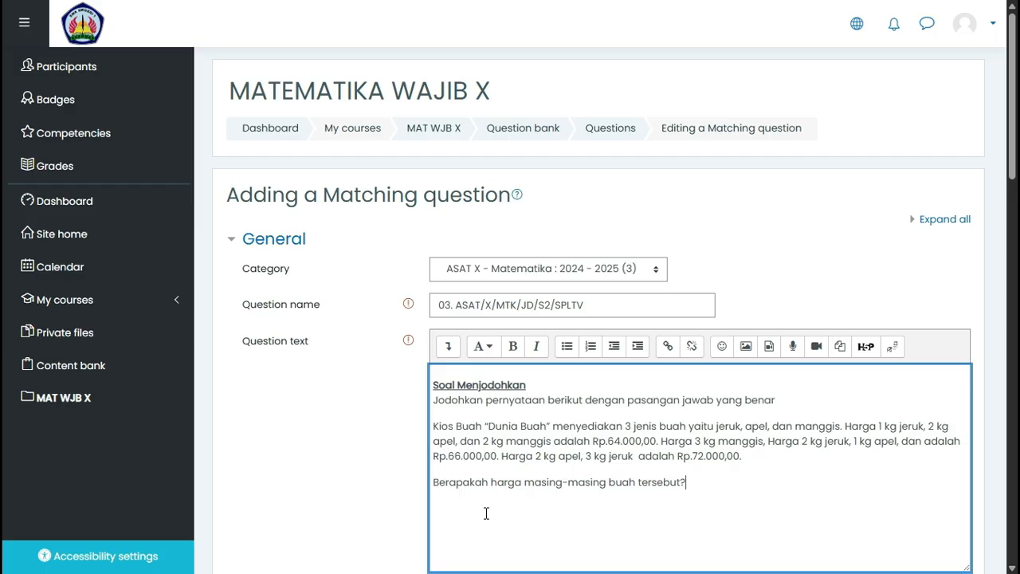
- Copy "Jeruk" from the Pernyataan column in the Word document into the Pertanyaan 1 text of the Moodle question
scroll(542, 481, down, 3)
scroll(545, 471, up, 1)
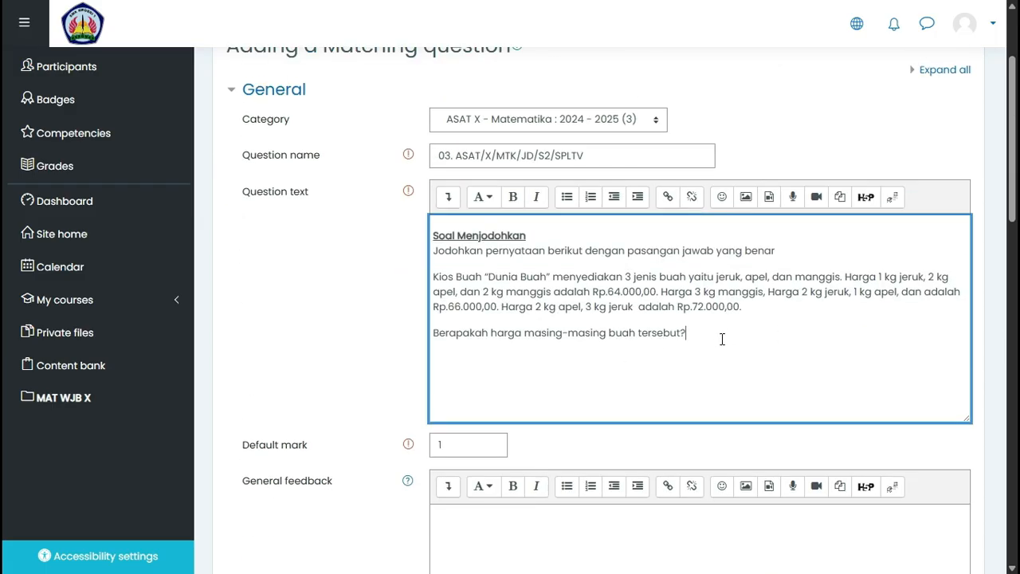
scroll(611, 356, down, 4)
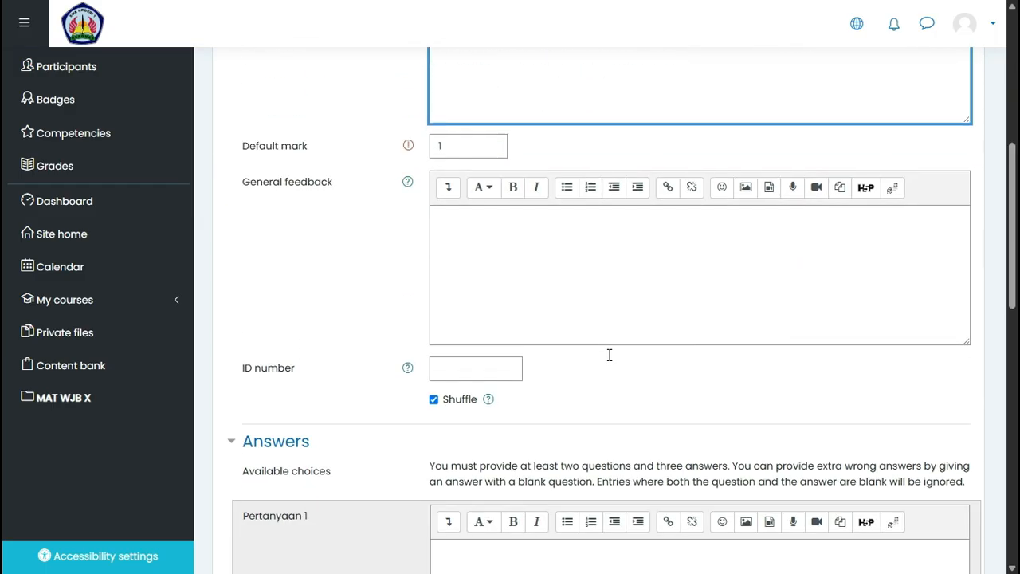
scroll(609, 357, down, 1)
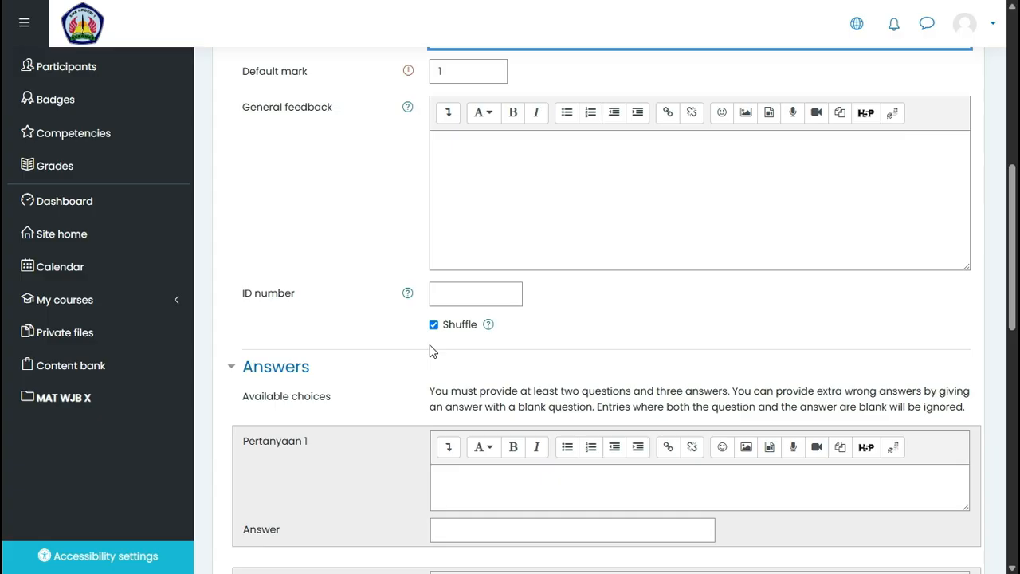
scroll(553, 376, down, 2)
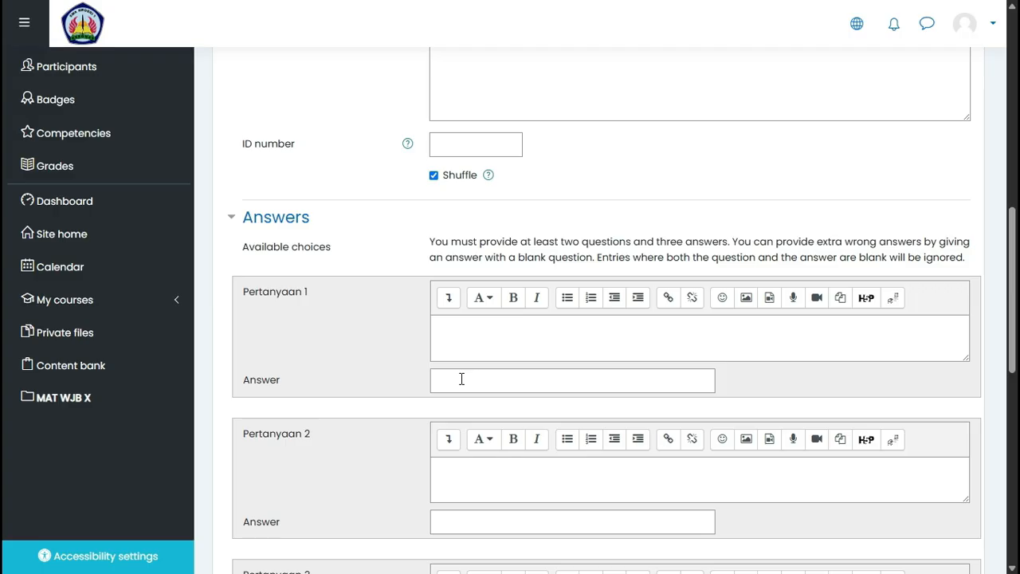
scroll(451, 392, down, 1)
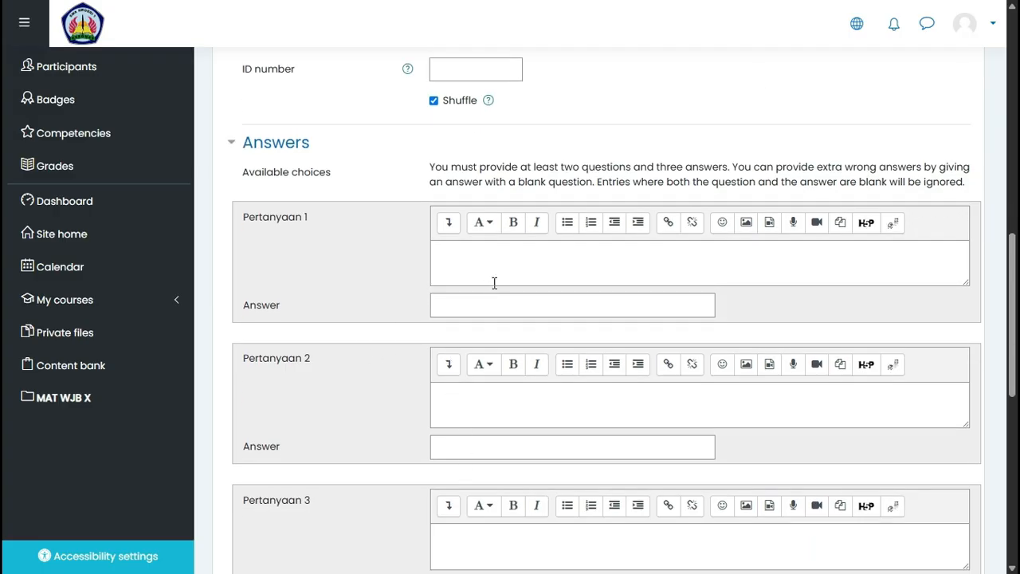
key(alt+Tab)
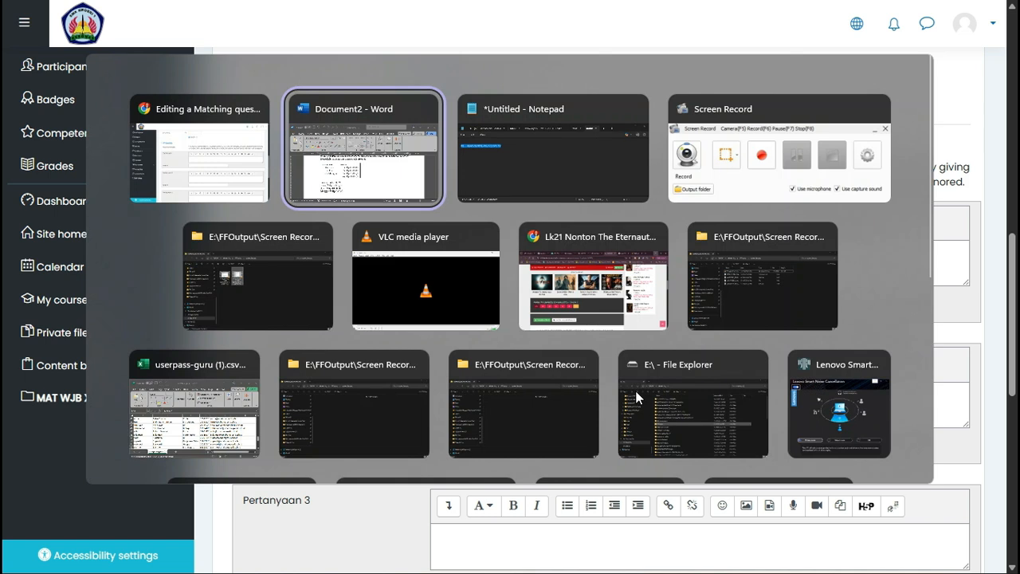
click(391, 191)
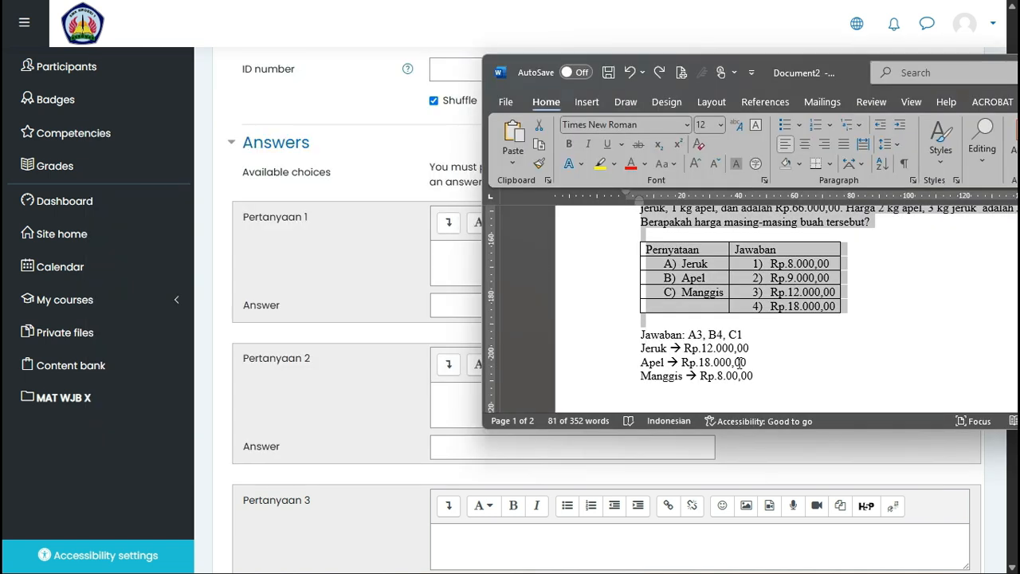
click(681, 264)
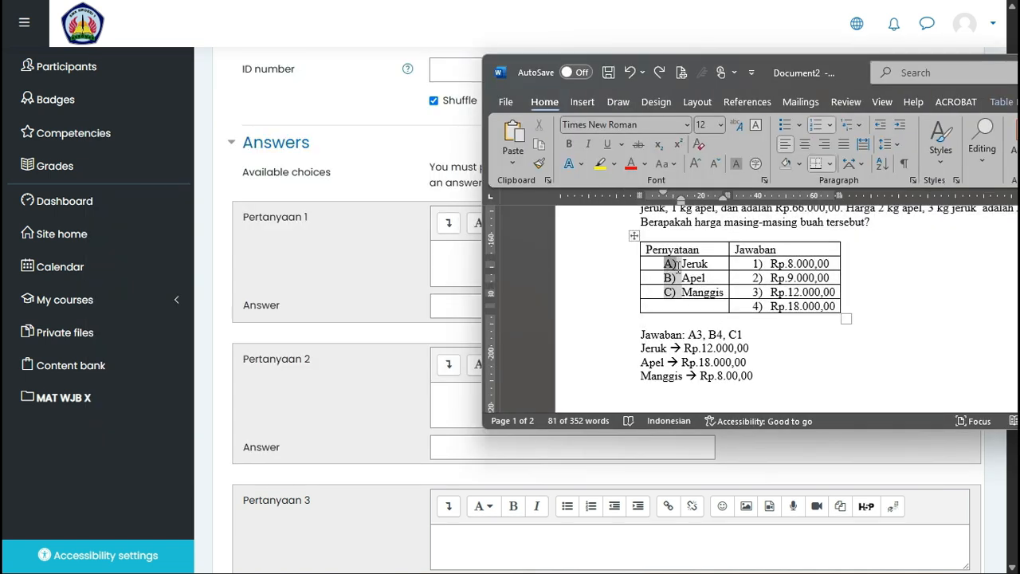
drag(681, 263, 708, 263)
key(ctrl+c)
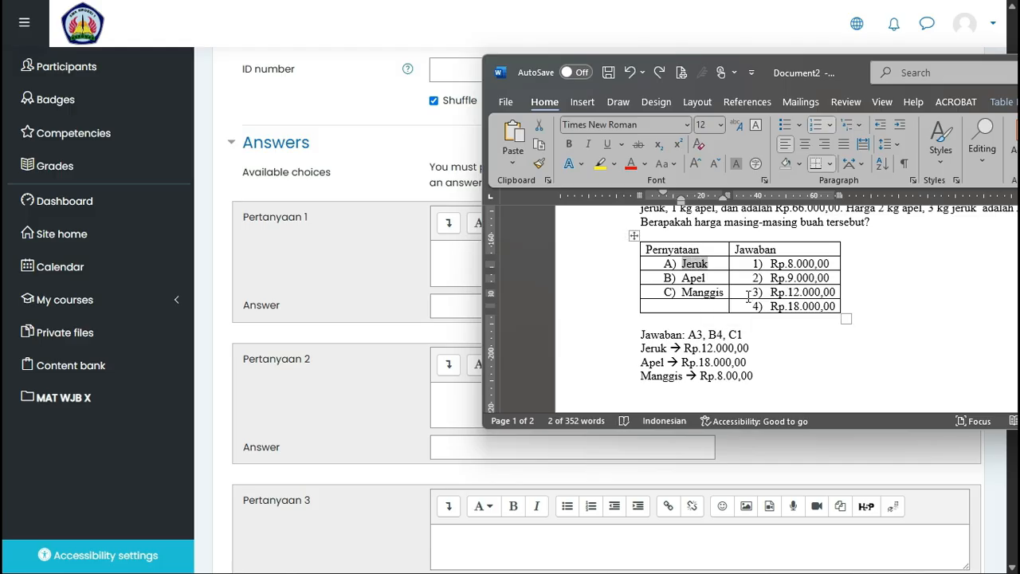
click(462, 255)
key(ctrl+v)
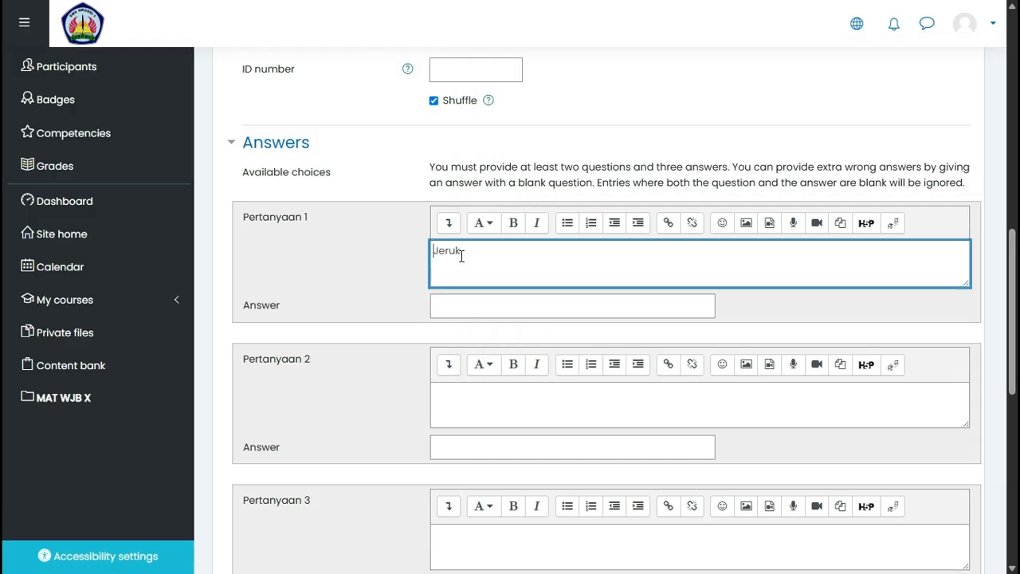
- Copy Jeruk's price, "Rp.12.000,00", from the answer key in the Word document into the Pertanyaan 1 answer in Moodle
key(alt+Tab)
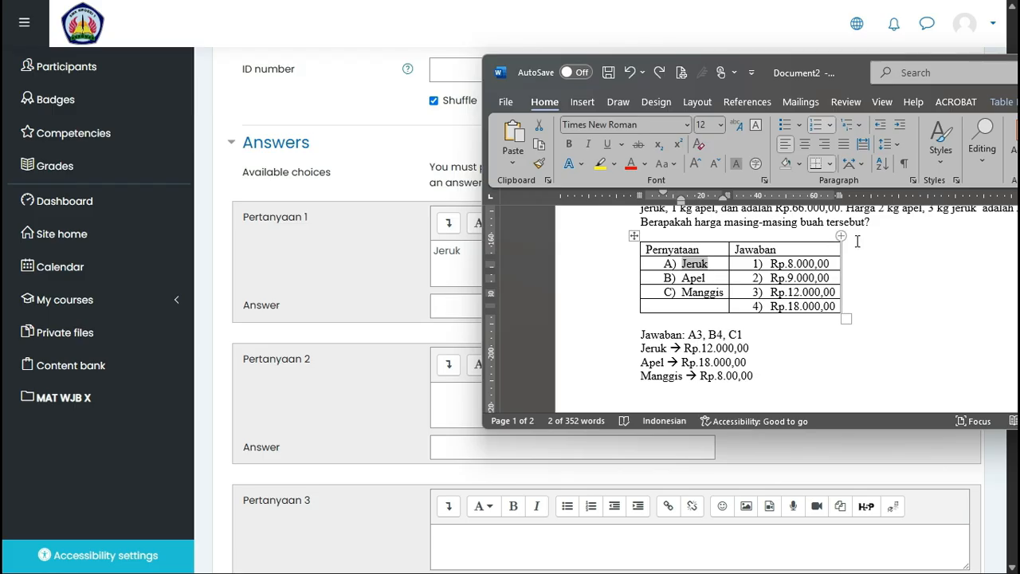
click(791, 263)
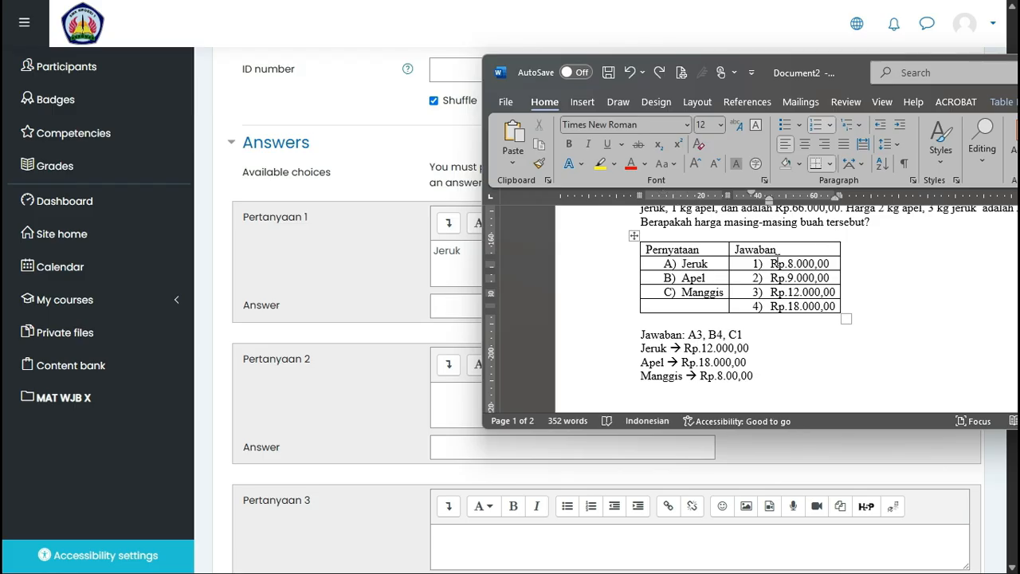
drag(770, 262, 830, 264)
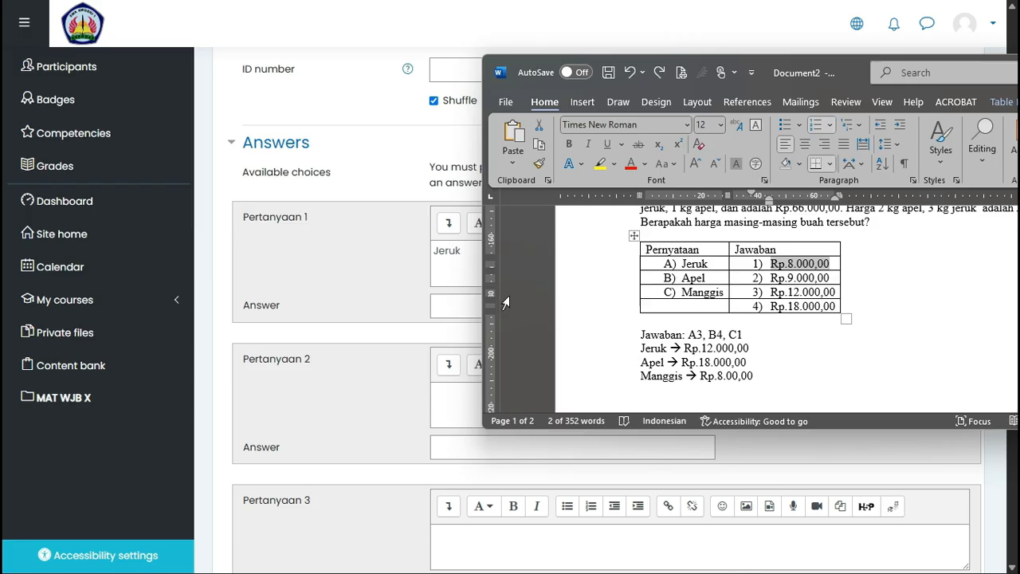
click(684, 349)
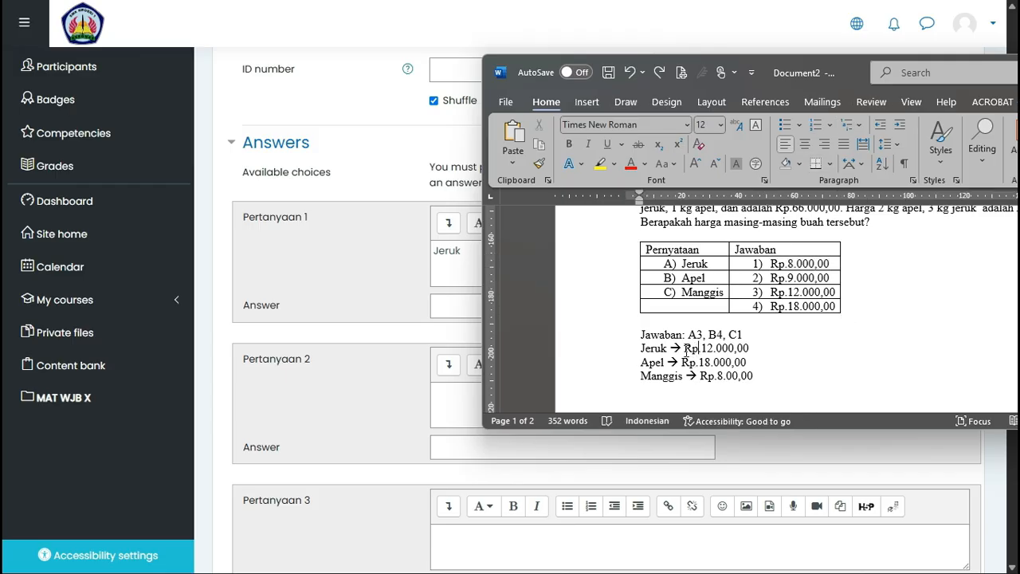
drag(684, 348, 749, 349)
key(ctrl+c)
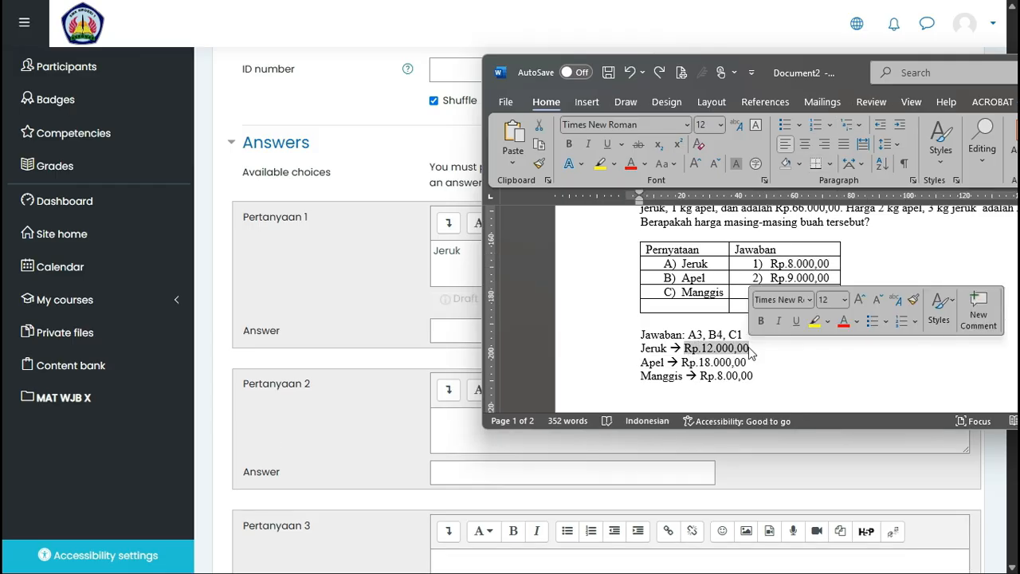
click(442, 333)
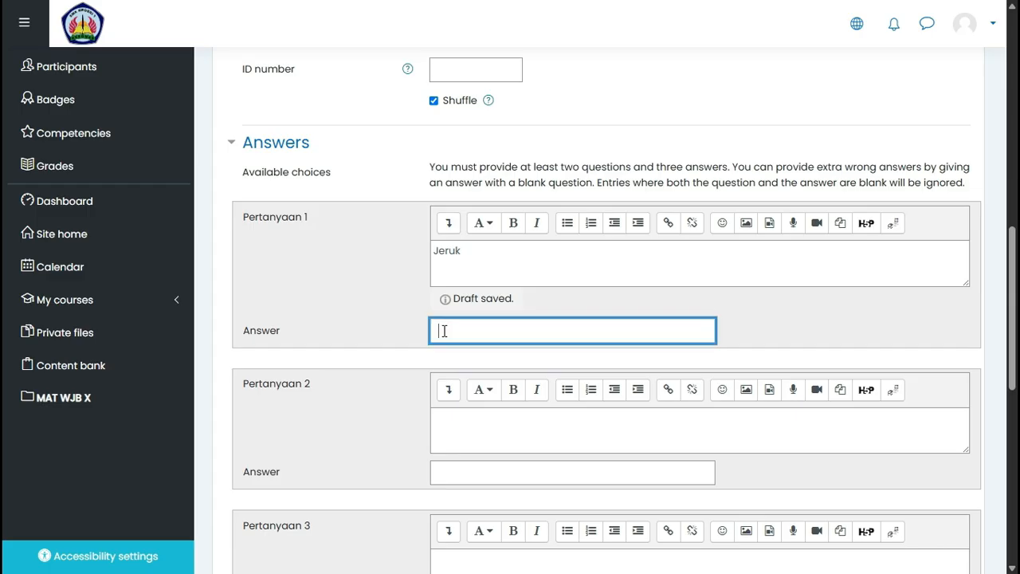
key(ctrl+v)
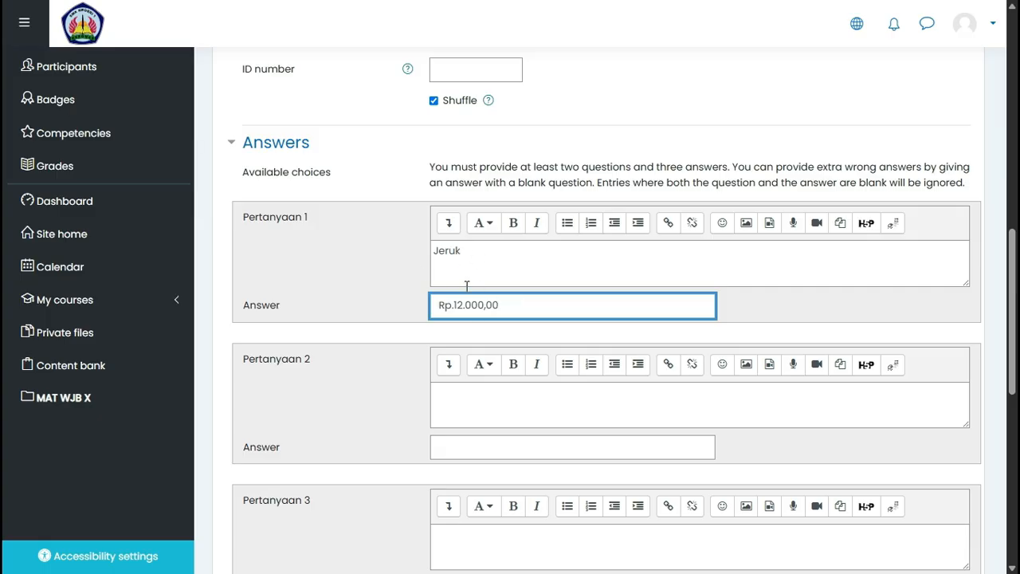
- Fill in Pertanyaan 2 with "Apel" and its answer "Rp.18.000,00", following the answer key in the Word document
key(alt+Tab)
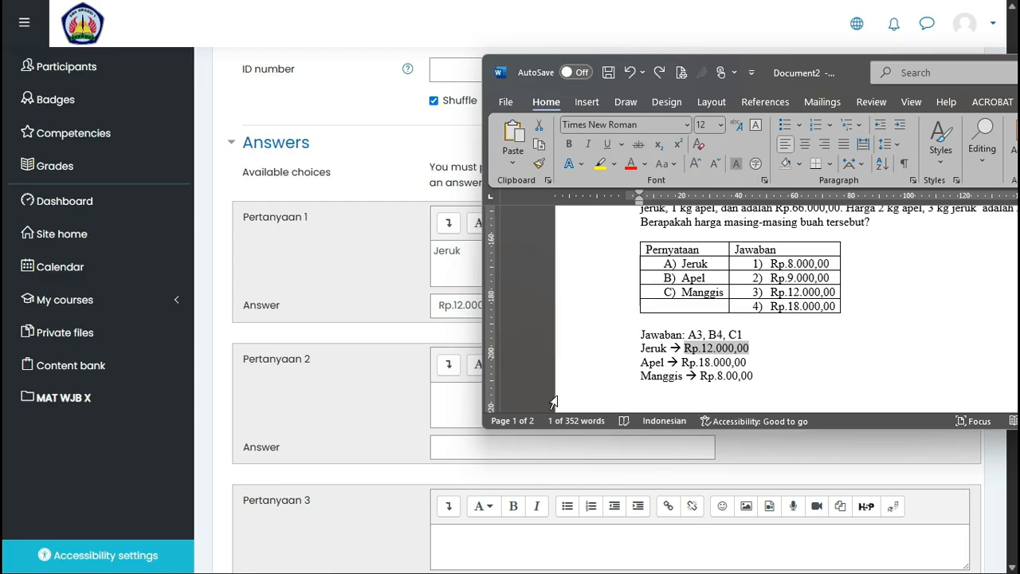
click(439, 395)
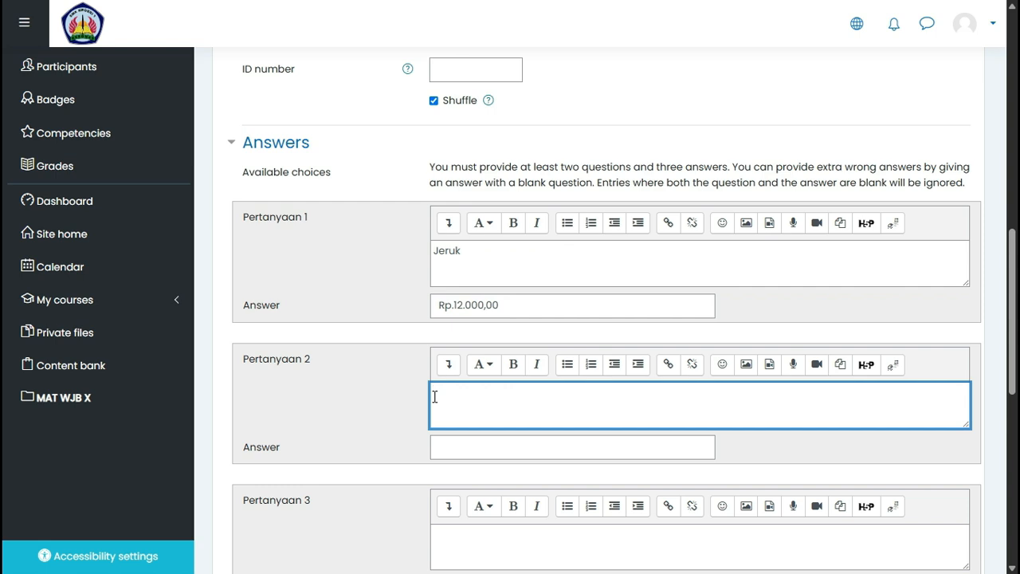
text(Apel)
click(483, 451)
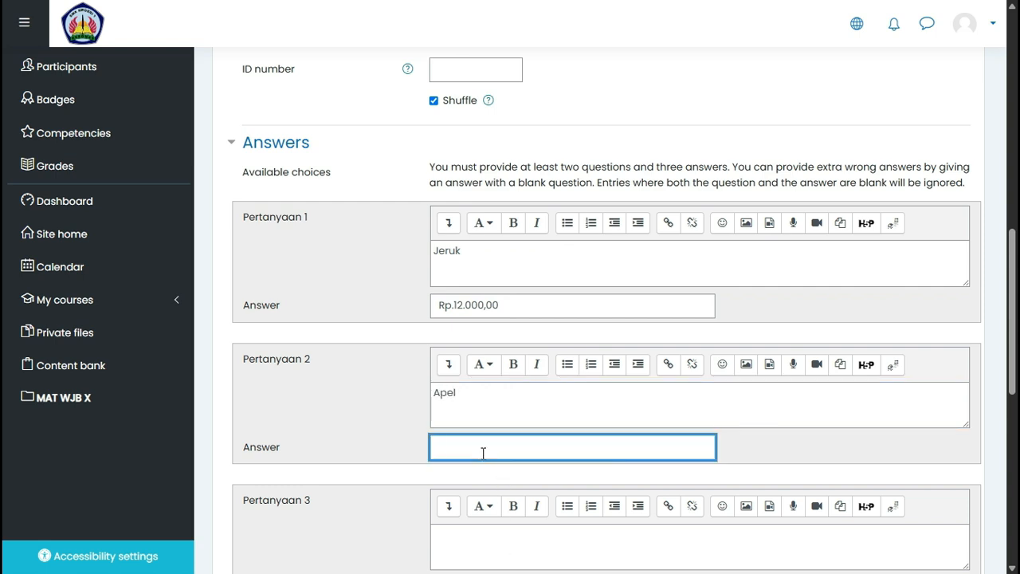
text(Rp.18.000,00)
- Correct the Manggis price in the Word document's answer key to "Rp.8.000,00"
key(alt+Tab)
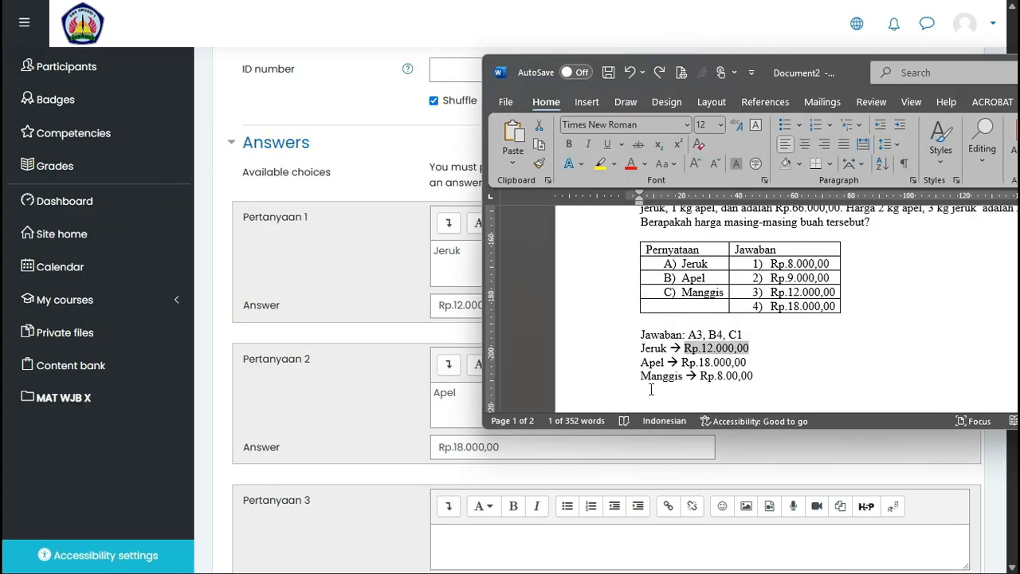
click(739, 376)
text(0)
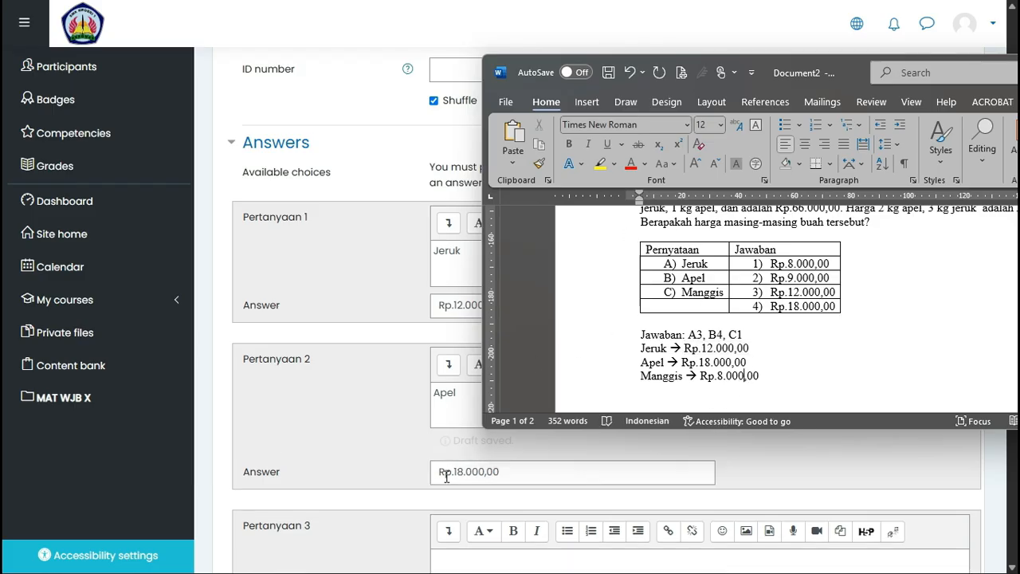
- Fill in Pertanyaan 3 of the Moodle question with "Manggis" and its answer "Rp.8.000,00"
scroll(451, 478, down, 2)
click(451, 428)
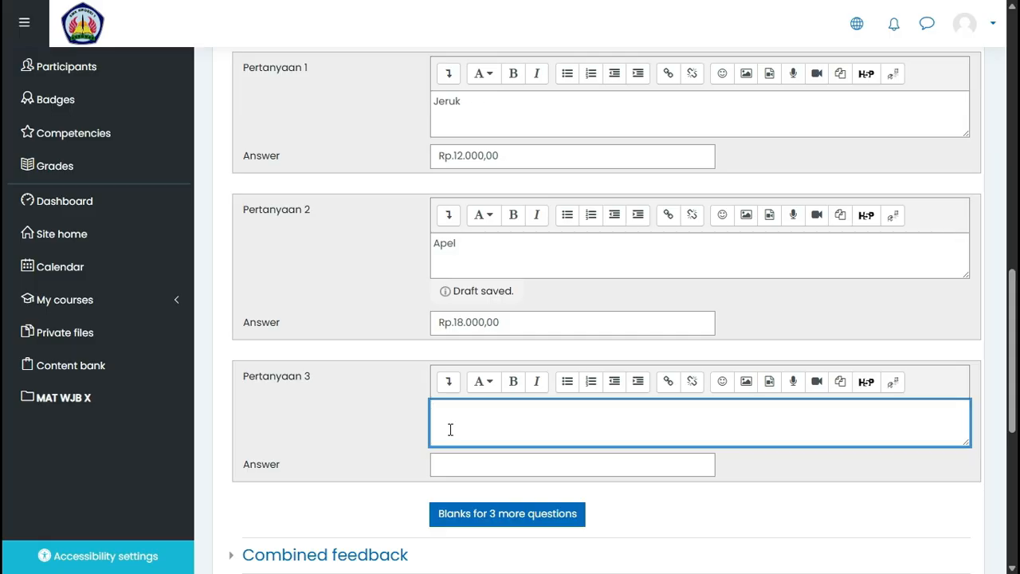
text(Manggis)
click(443, 472)
text(Rp)
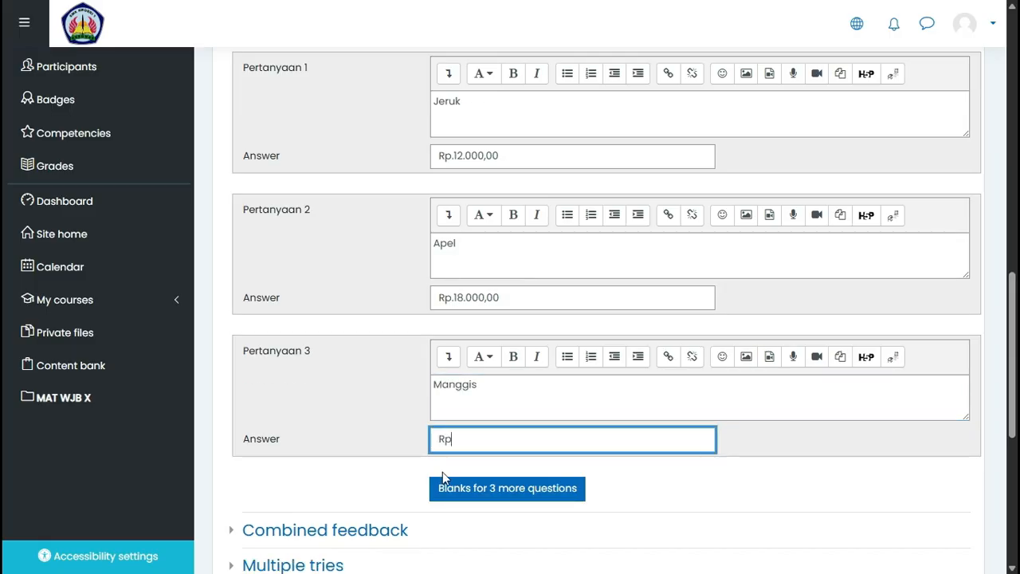
text(.8.000)
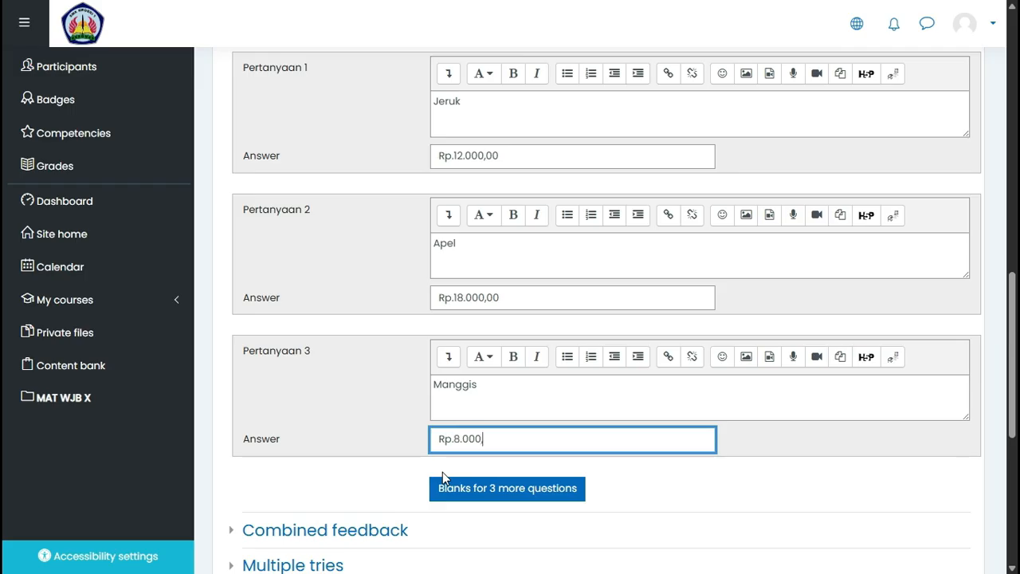
text(,00)
scroll(568, 275, up, 3)
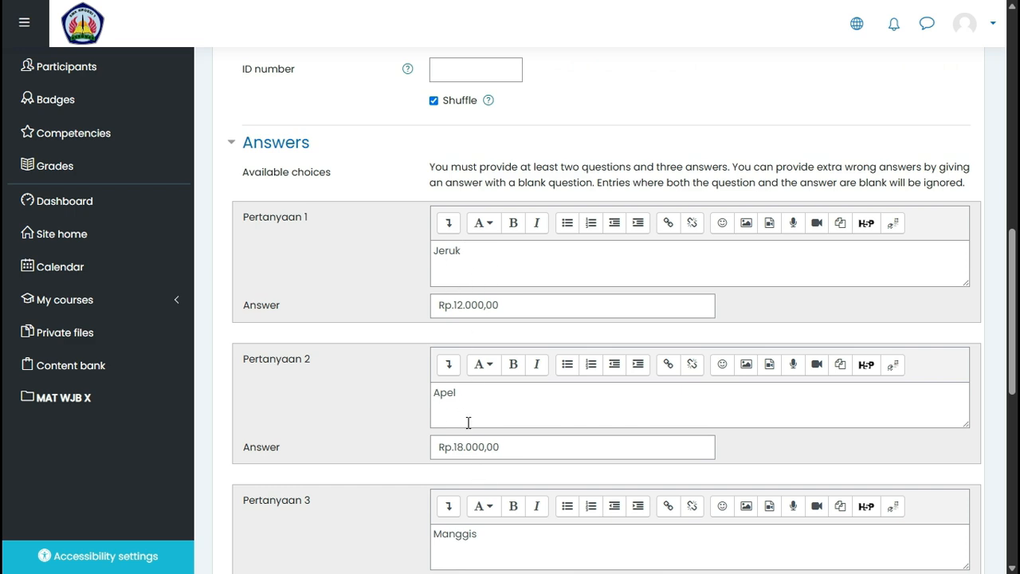
scroll(468, 420, down, 2)
scroll(474, 412, down, 1)
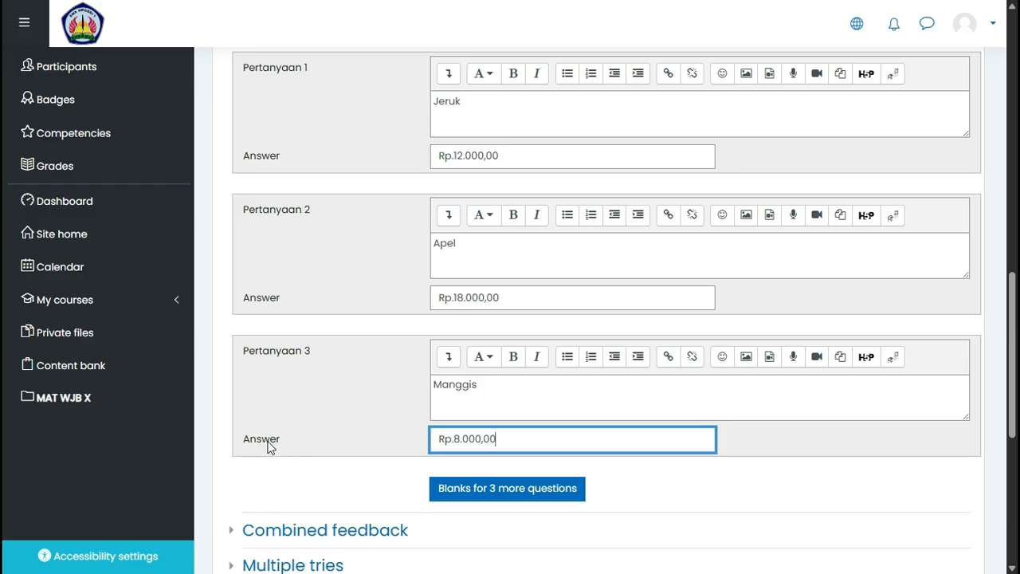
- Check the Jeruk, Apel and Manggis answers in the Moodle form against the answer key in the Word document
scroll(483, 422, up, 1)
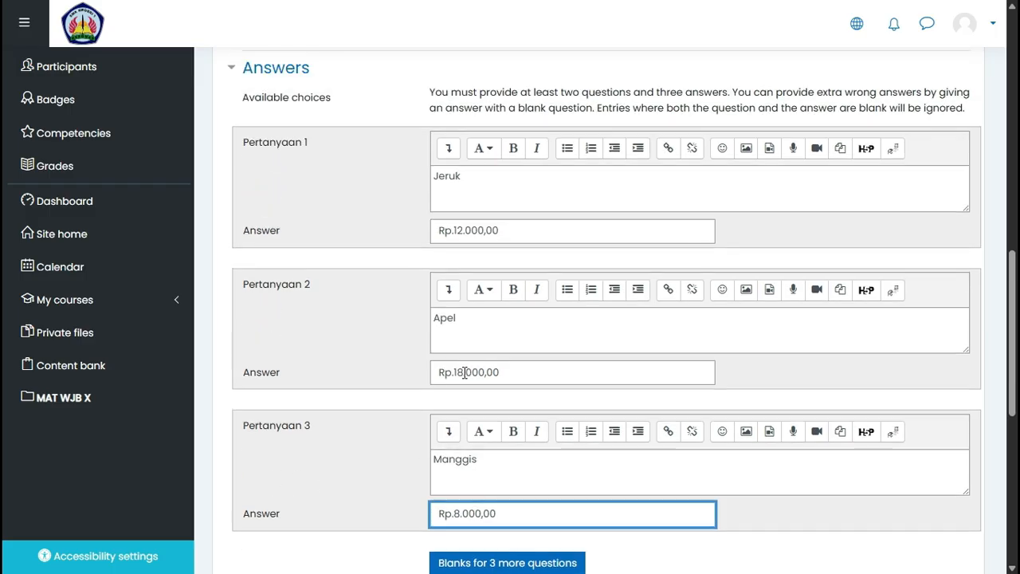
scroll(476, 335, up, 2)
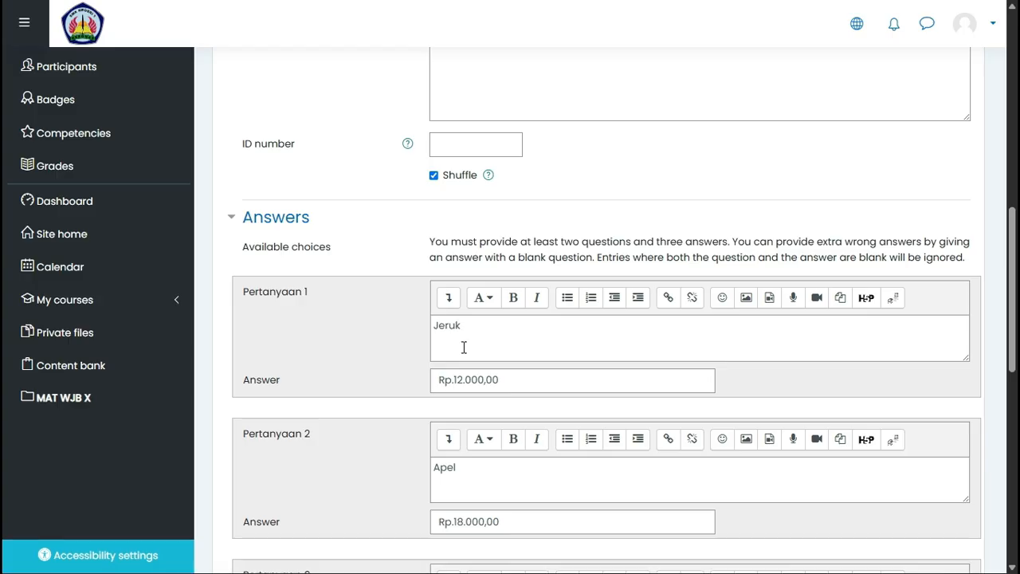
key(alt+Tab)
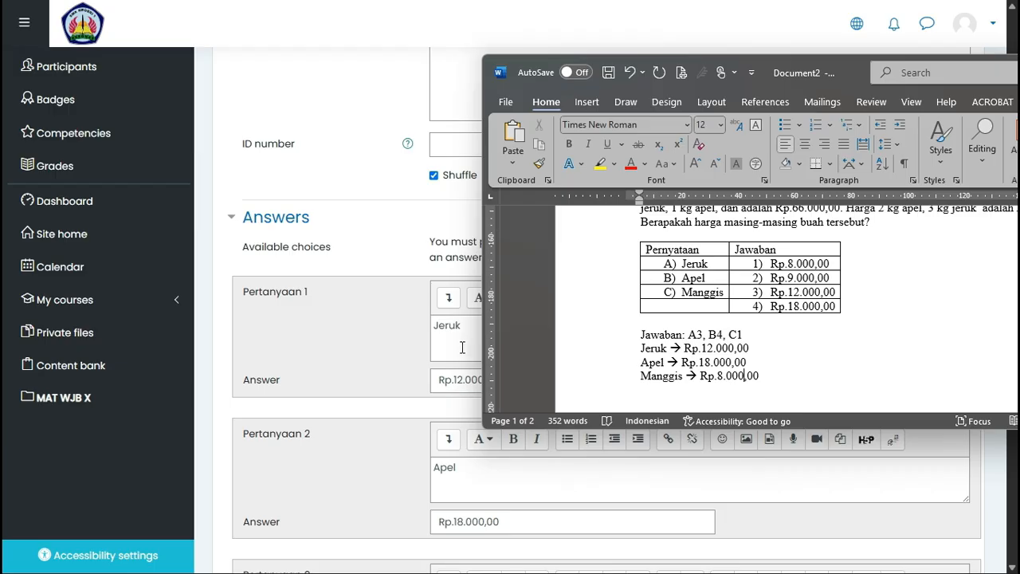
click(462, 347)
scroll(474, 355, down, 7)
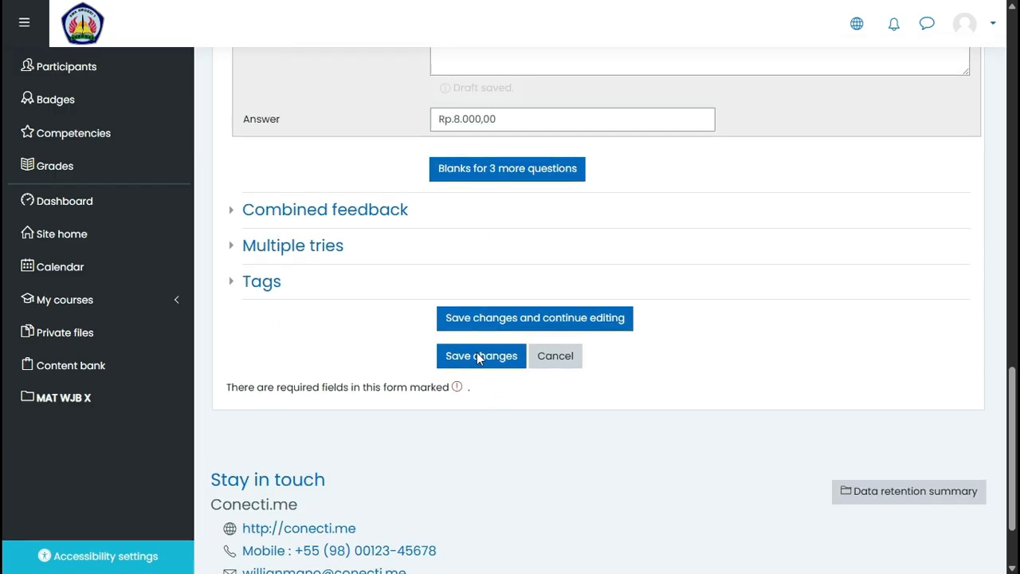
scroll(479, 358, up, 2)
scroll(483, 342, down, 2)
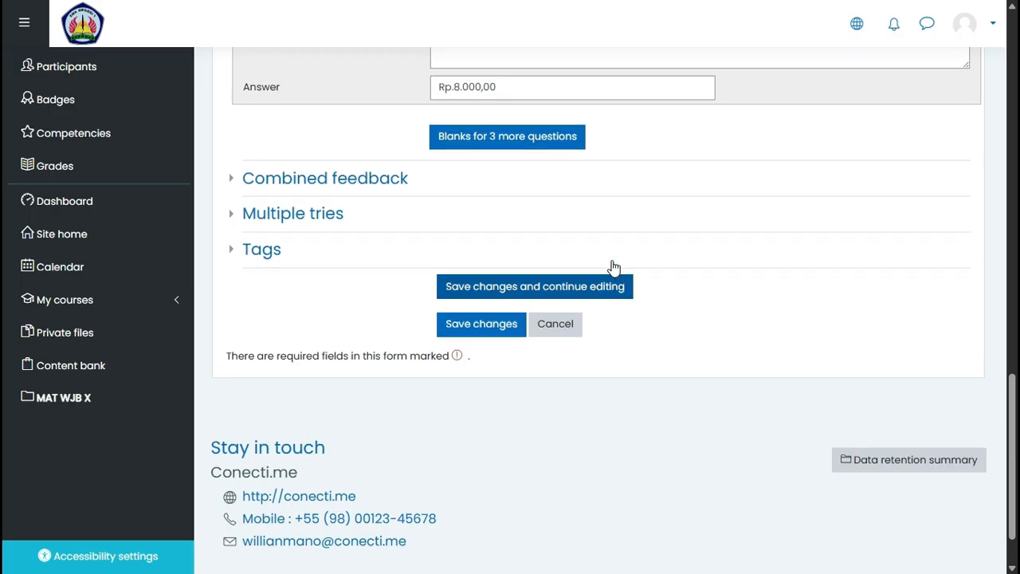
scroll(580, 319, up, 2)
scroll(522, 326, up, 1)
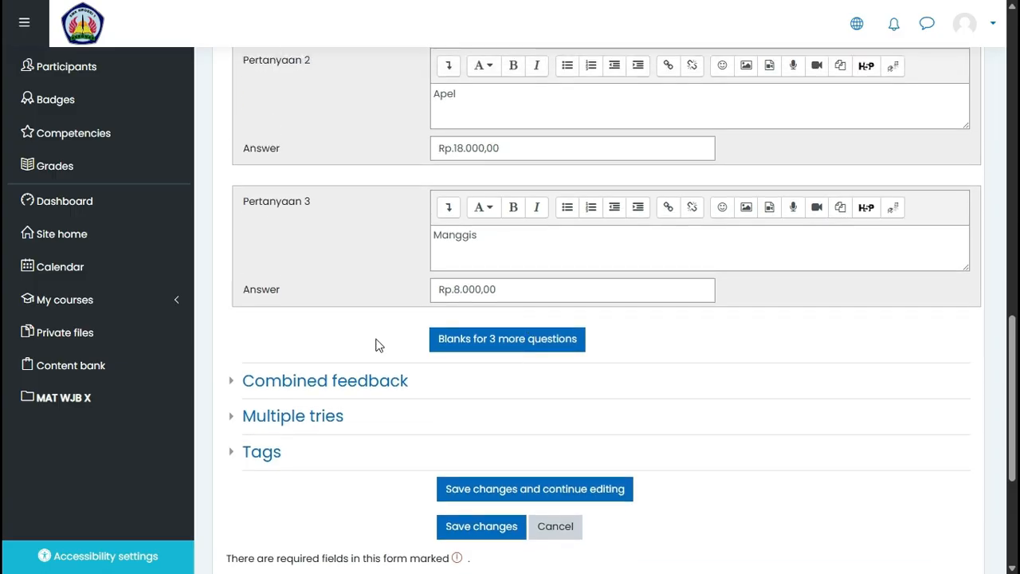
scroll(478, 251, up, 3)
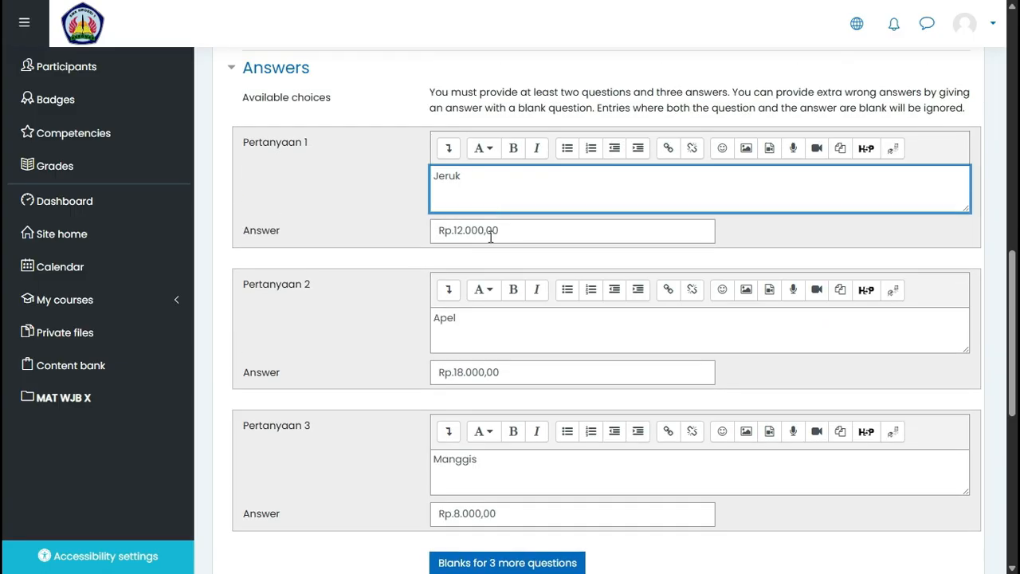
scroll(431, 382, down, 3)
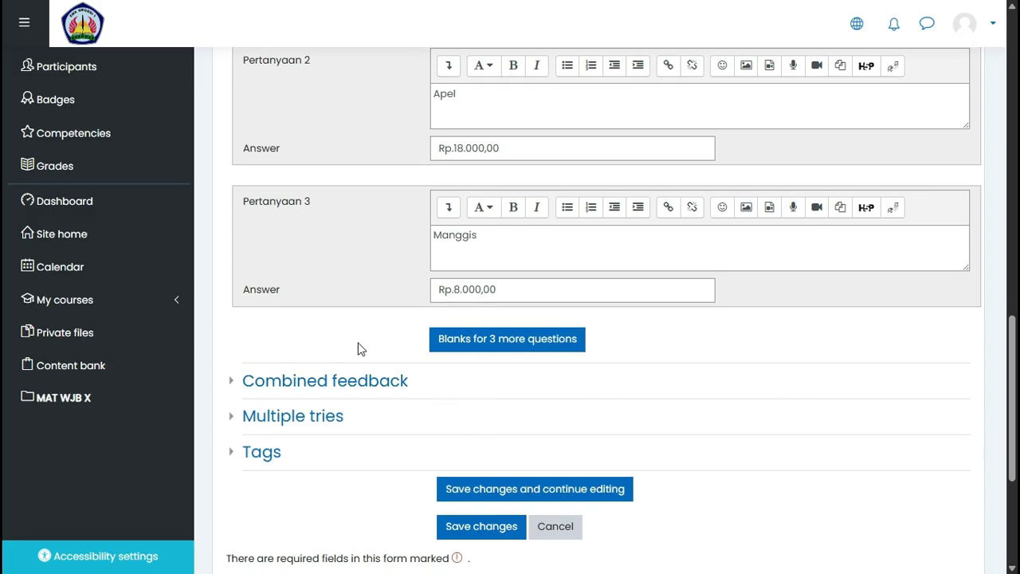
- Add blanks for 3 more questions to the matching question and locate the empty Pertanyaan 4 block
click(522, 338)
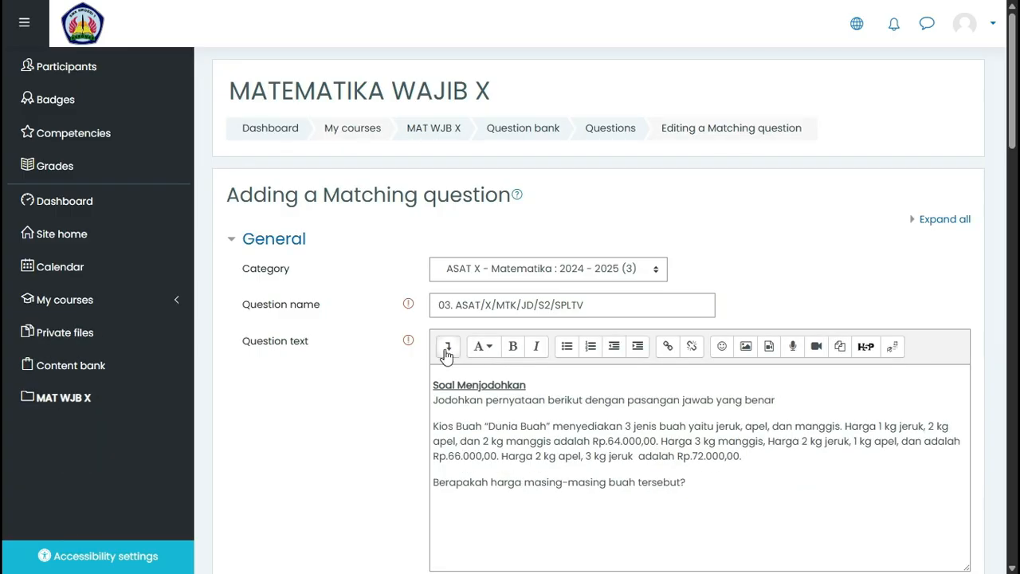
scroll(446, 355, down, 10)
scroll(447, 357, down, 5)
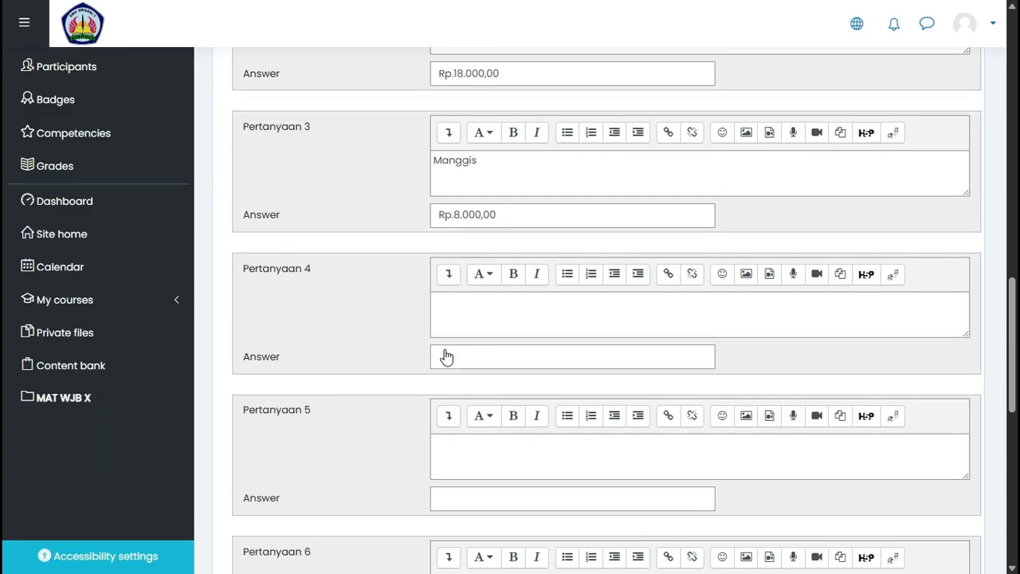
scroll(311, 271, up, 2)
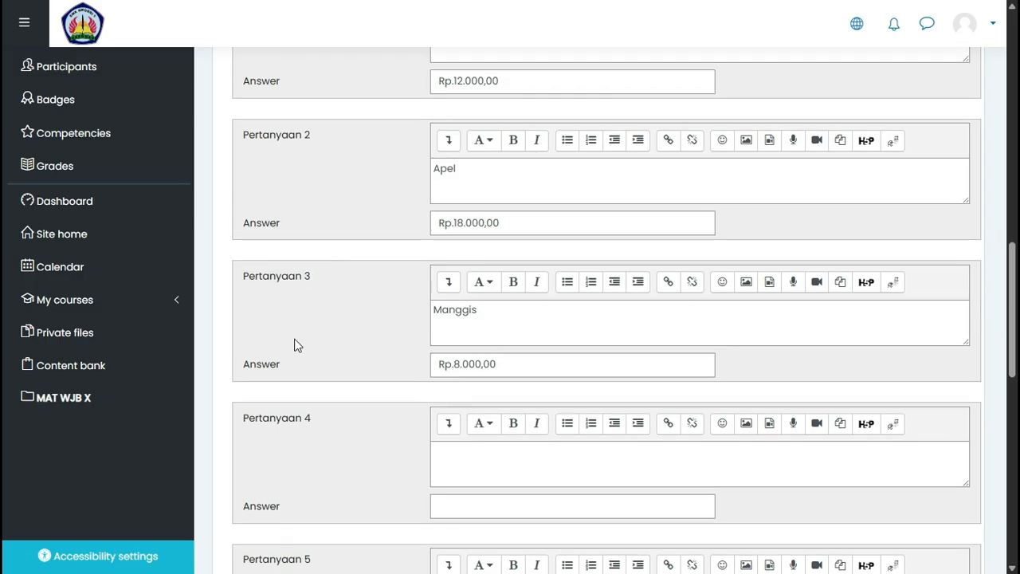
scroll(293, 346, down, 1)
scroll(308, 275, down, 1)
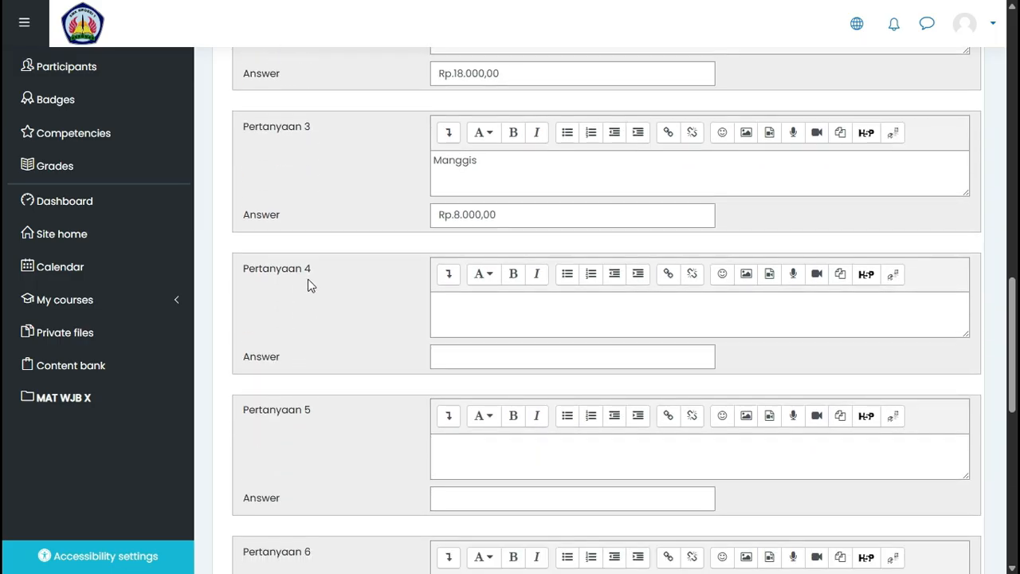
scroll(295, 335, down, 3)
scroll(309, 399, up, 4)
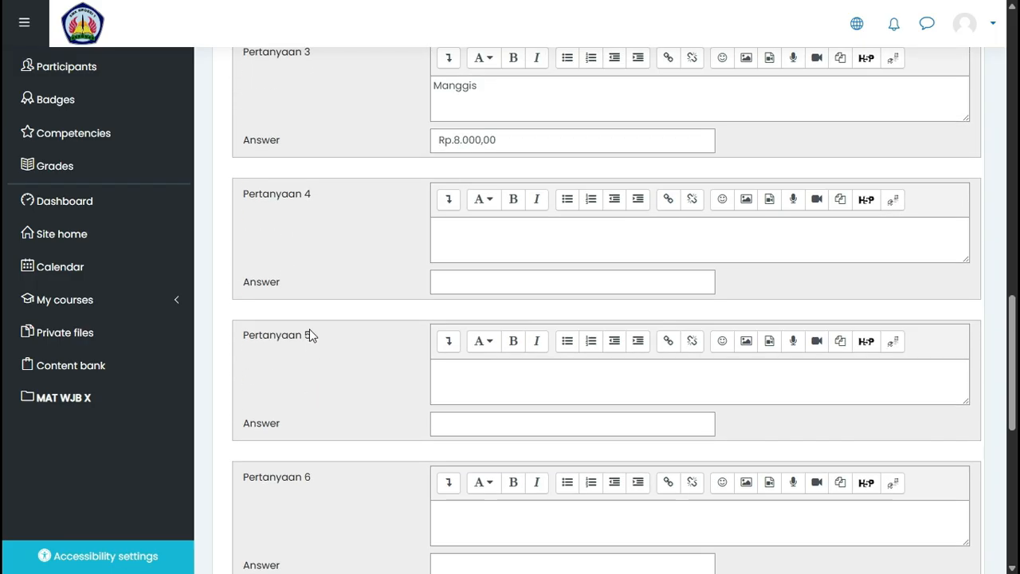
- Enter "Rp.9.000,00" as an extra wrong answer in Pertanyaan 4, leaving its question blank, and save the matching question
key(alt+Tab)
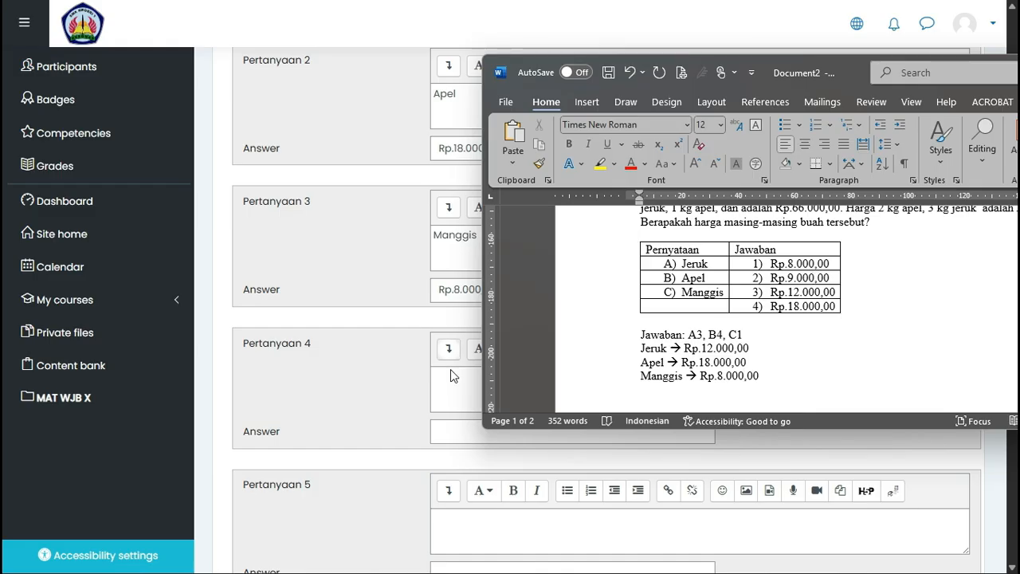
click(462, 429)
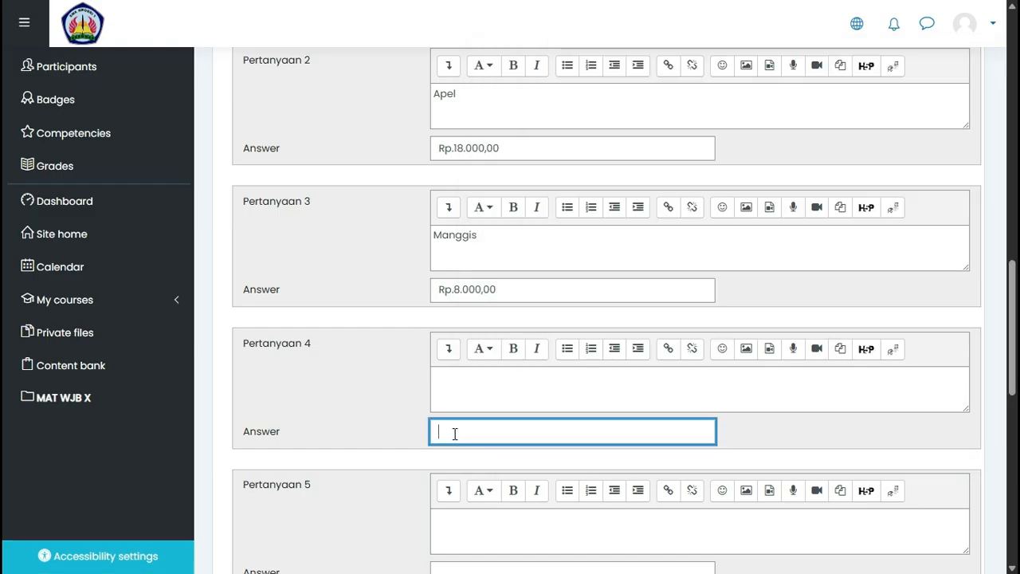
drag(495, 289, 412, 316)
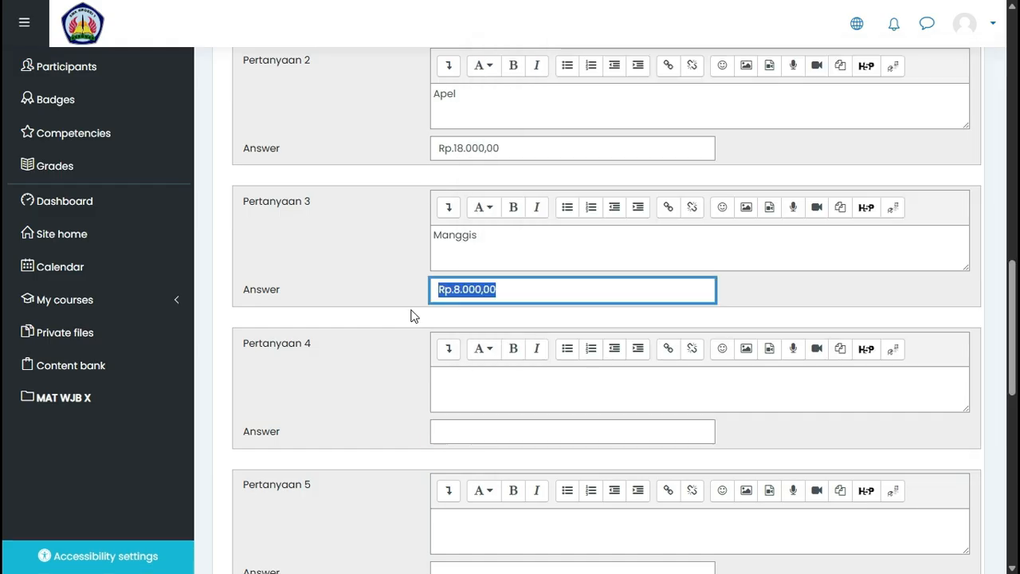
key(ctrl+c)
click(448, 431)
key(ctrl+v)
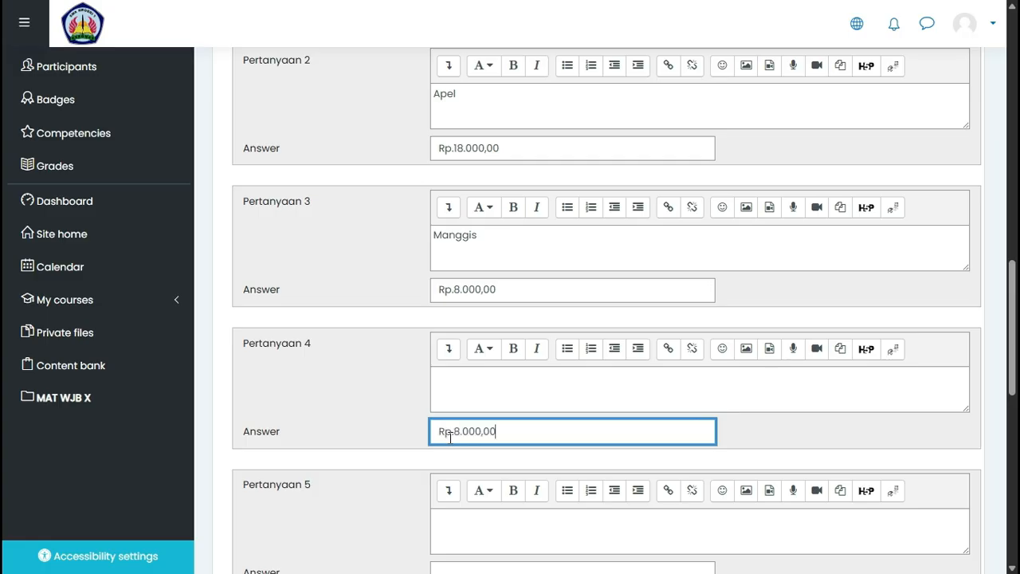
key(BackSpace)
text(9)
scroll(473, 431, down, 7)
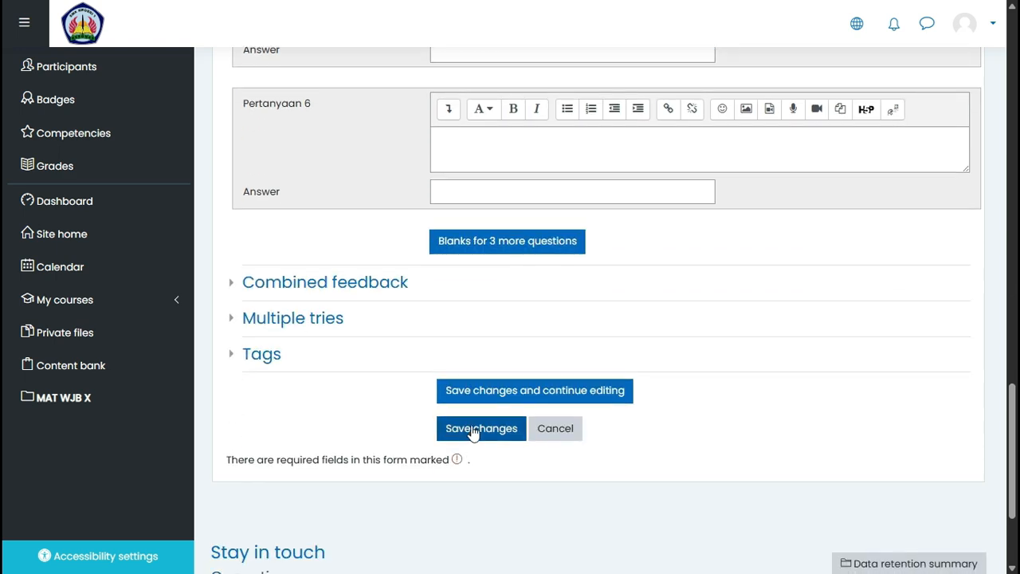
click(471, 438)
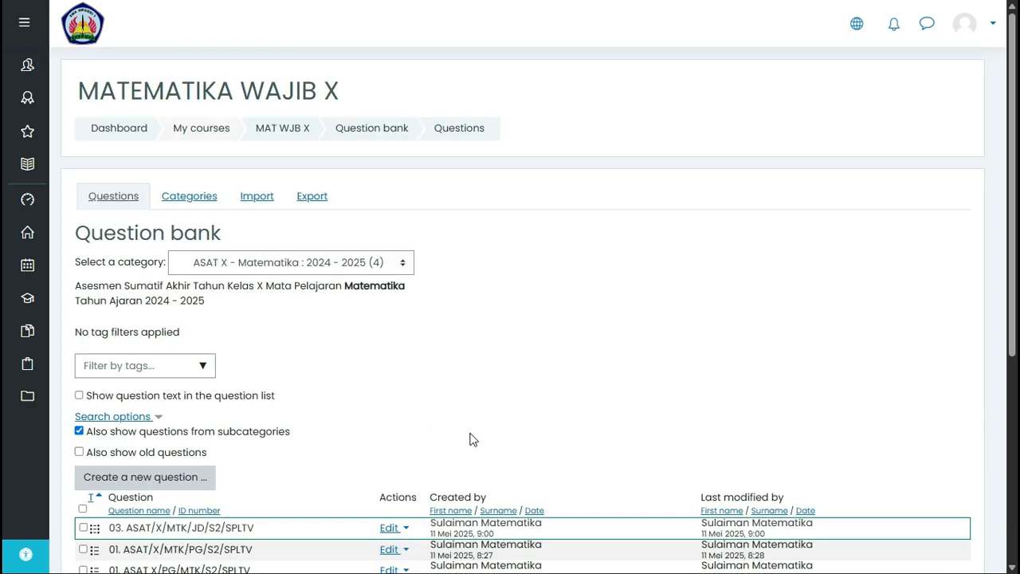
- Open the preview of the matching question "03. ASAT/X/MTK/JD/S2/SPLTV" from the question bank
key(alt+Tab)
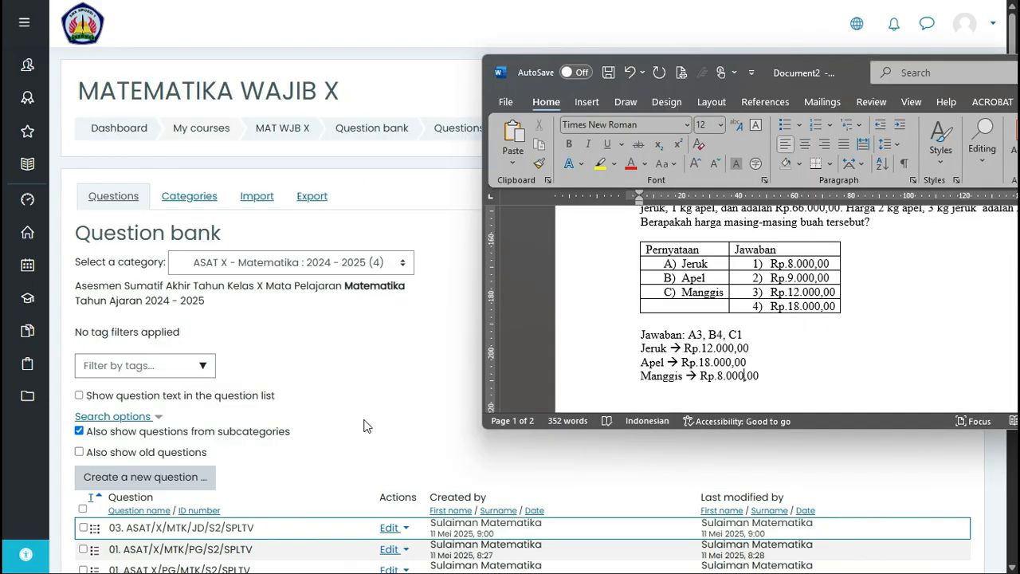
scroll(364, 425, down, 2)
click(348, 291)
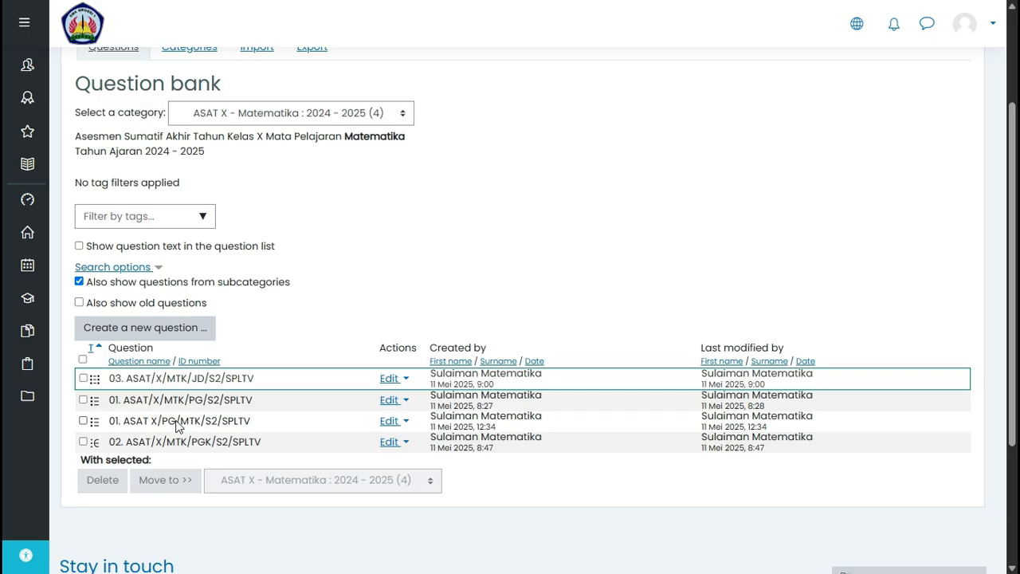
click(392, 379)
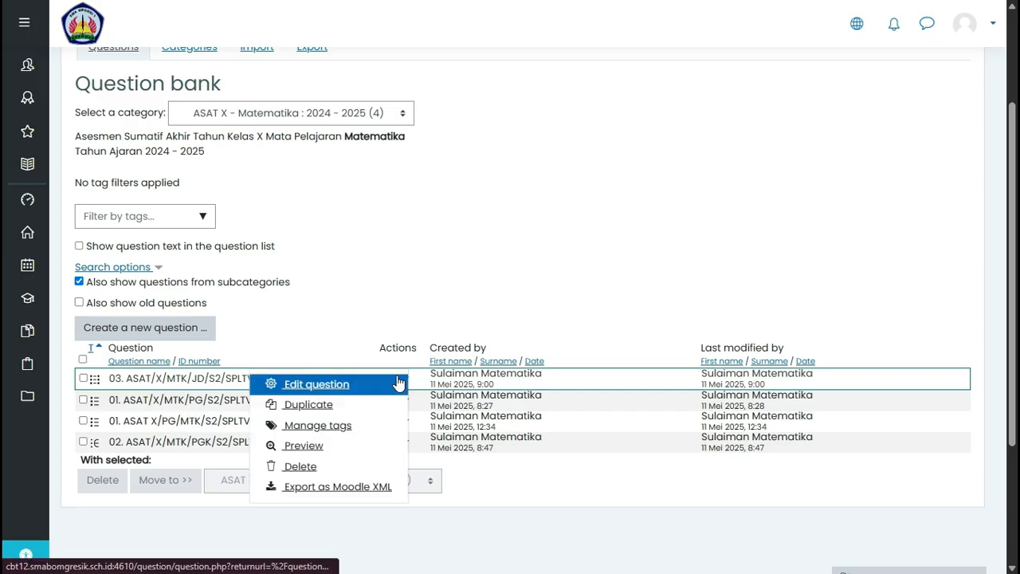
click(320, 448)
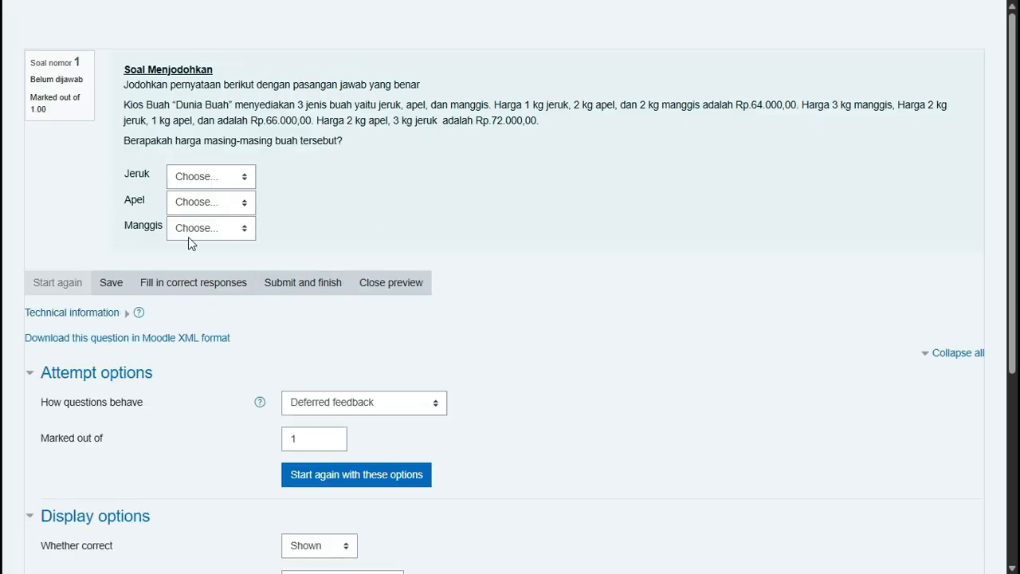
- Try the preview with Jeruk as Rp.18.000,00, Apel as Rp.12.000,00 and Manggis as Rp.9.000,00, and close the preview
click(244, 180)
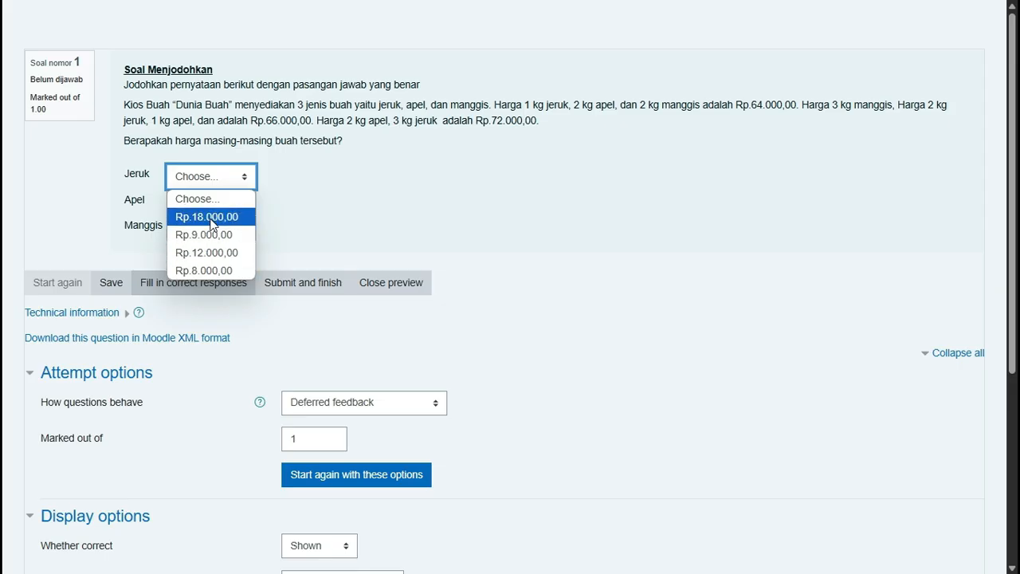
click(212, 217)
click(213, 203)
click(214, 275)
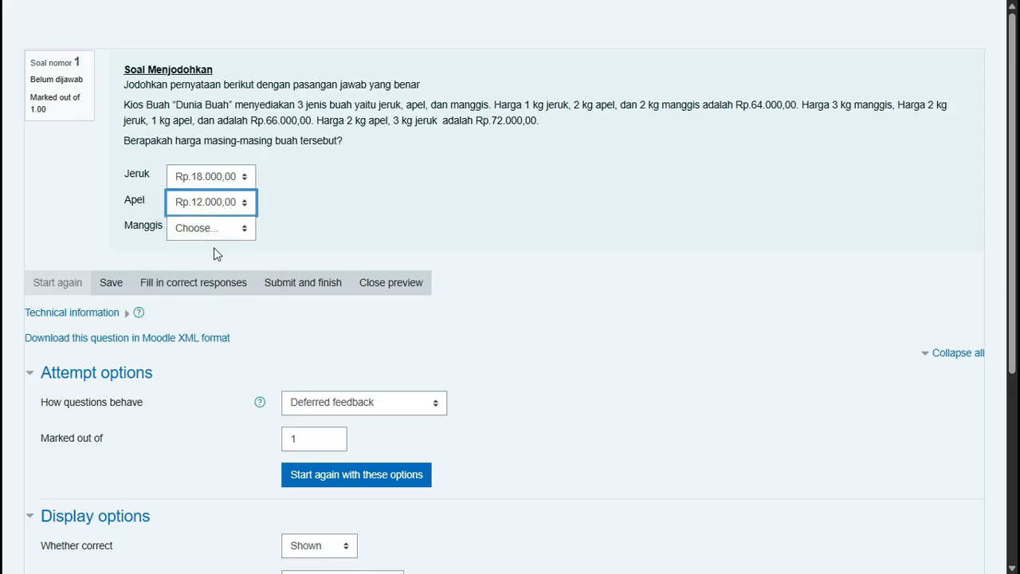
click(214, 229)
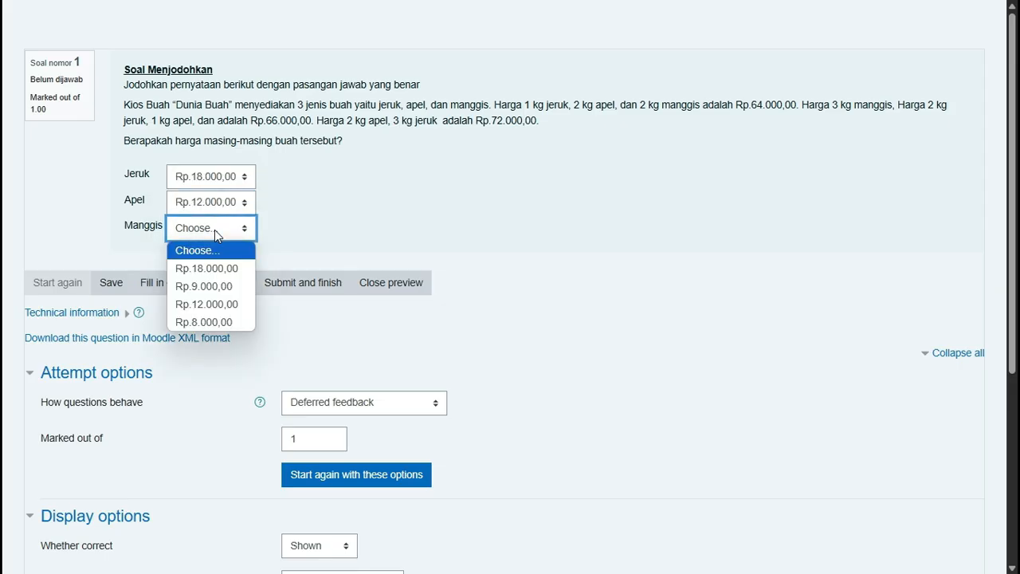
click(215, 286)
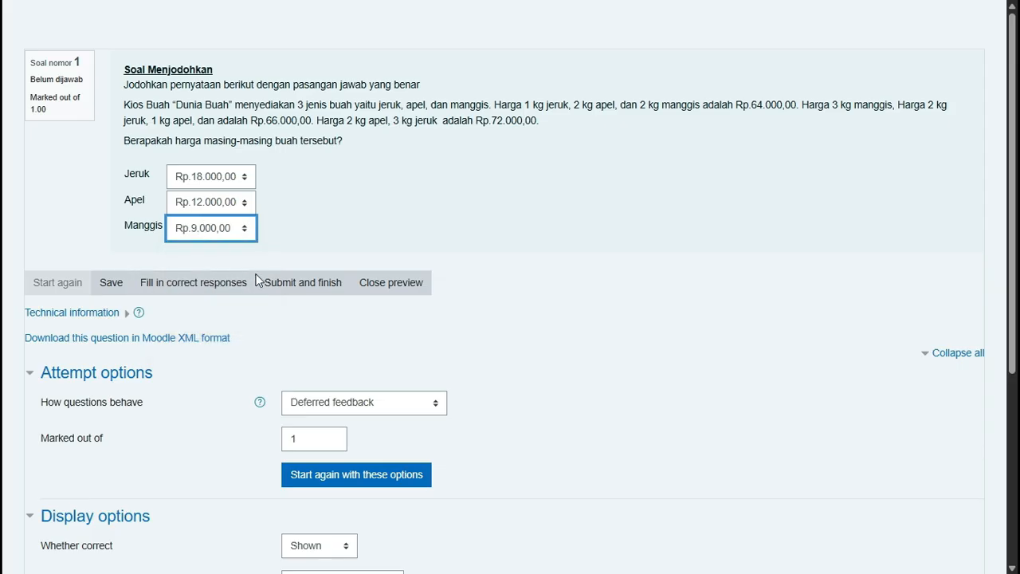
click(411, 285)
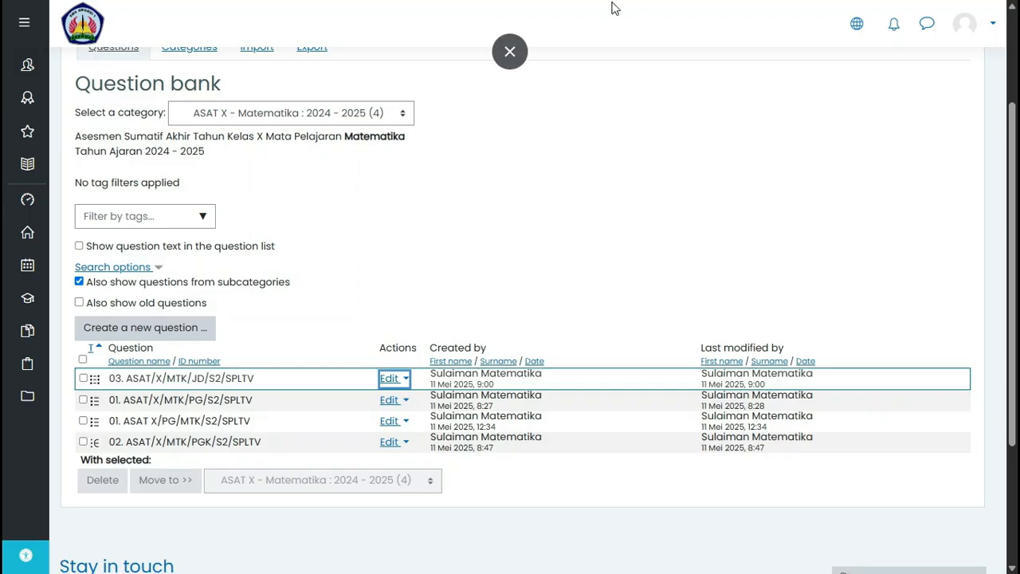
- Exit the browser's full-screen view and create a new True/False question in the question bank
key(F11)
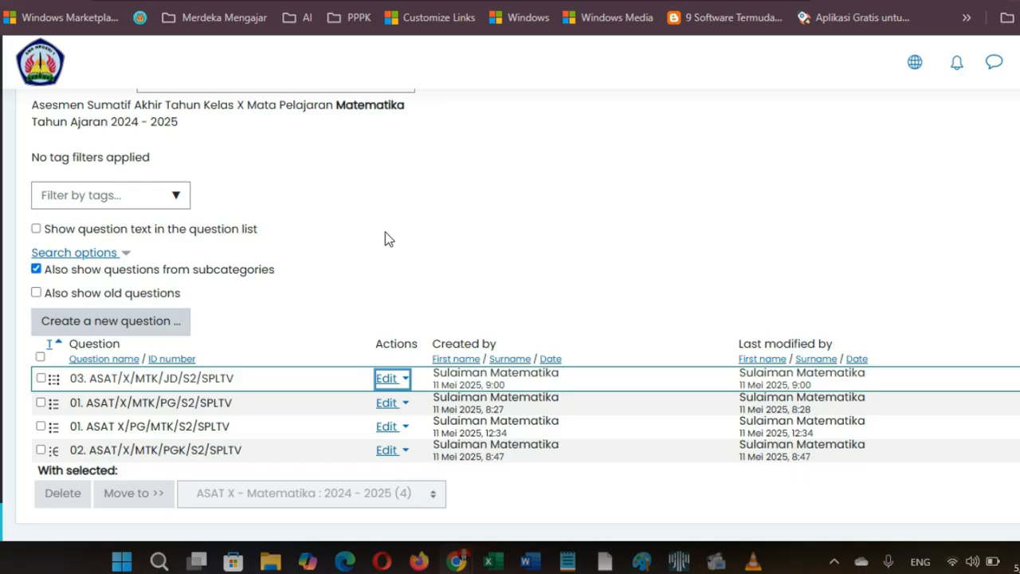
click(164, 328)
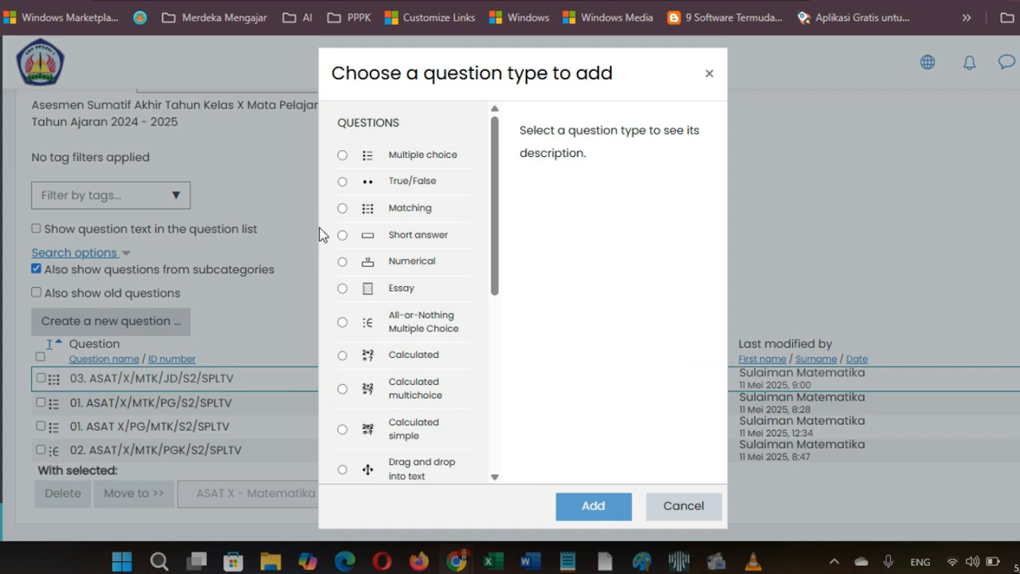
click(343, 182)
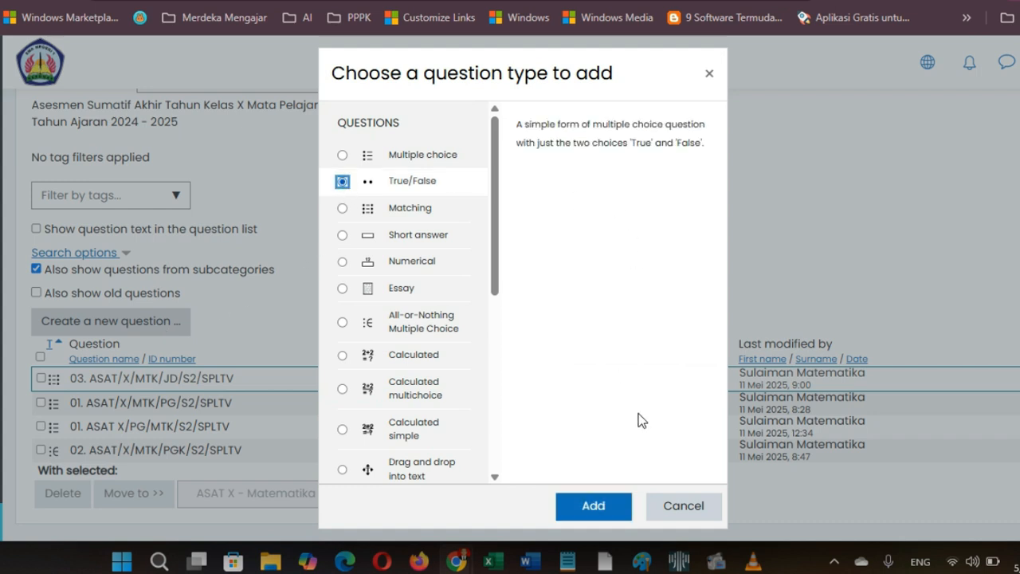
click(625, 507)
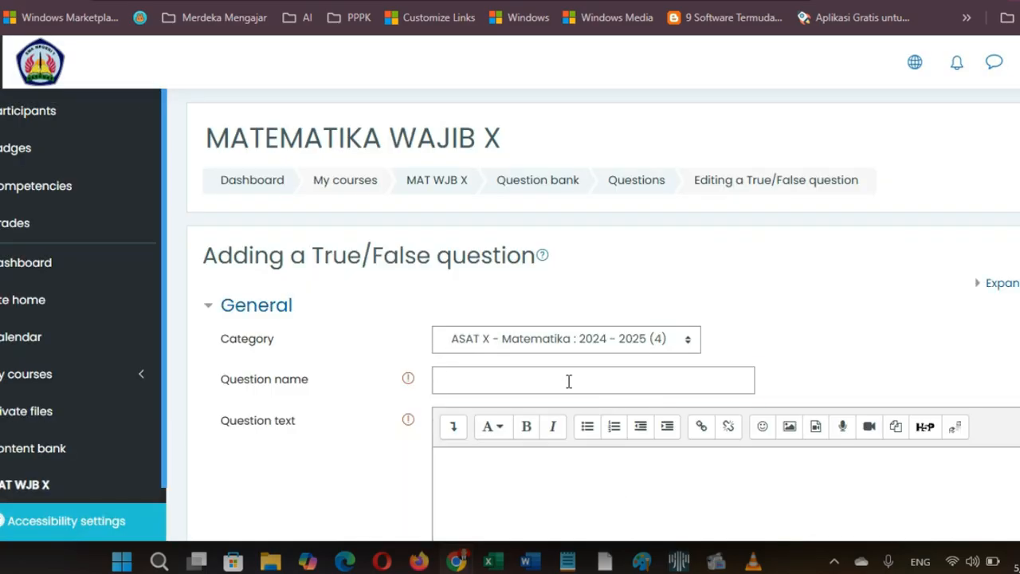
- Copy the name template "01. ASAT/X/MTK/PG/S2/SPLTV" from Notepad into the new True/False question's name in Moodle
click(568, 381)
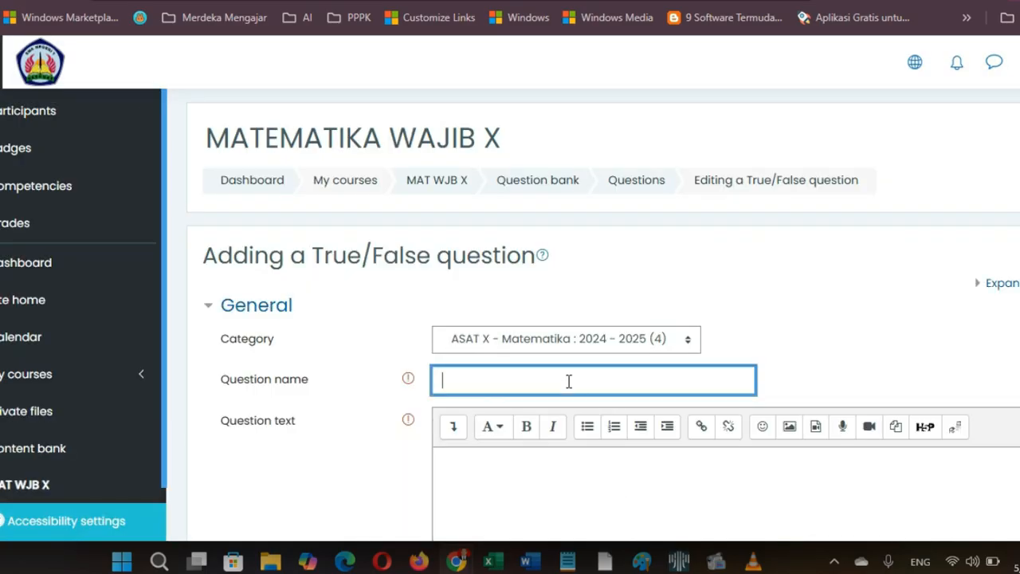
key(alt+Tab)
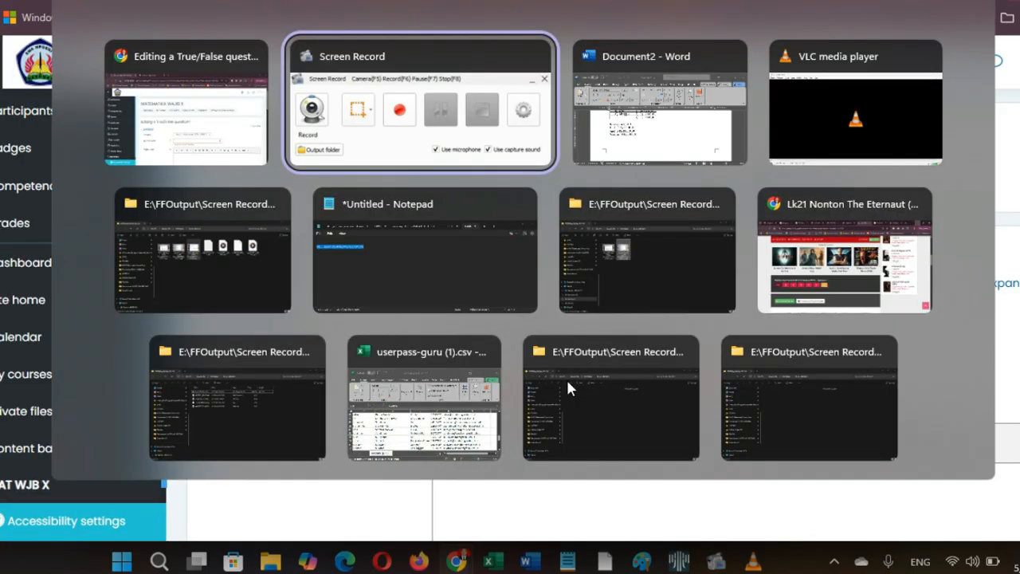
click(459, 239)
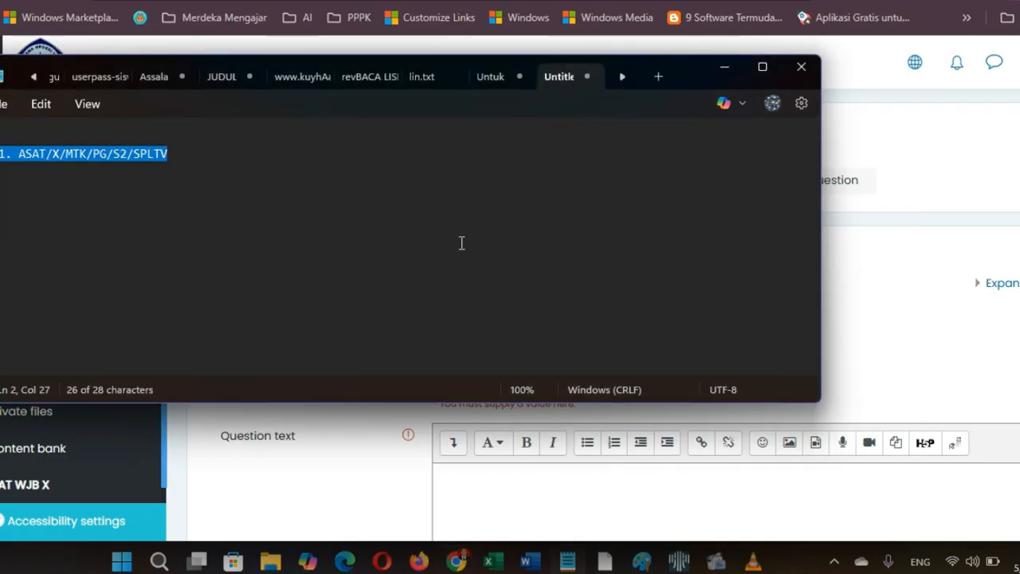
click(120, 153)
triple_click(122, 153)
click(695, 481)
click(545, 380)
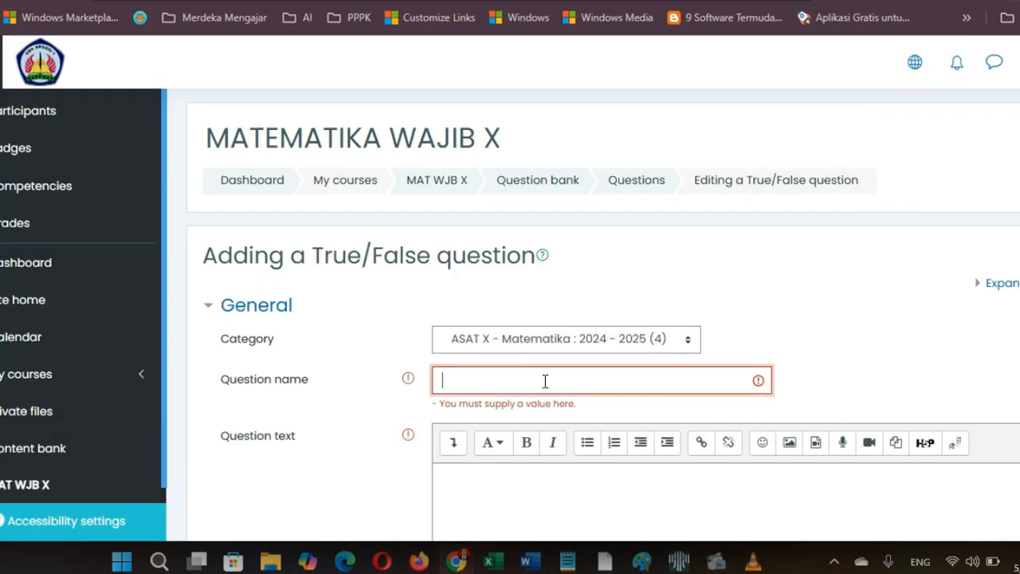
text(01. ASAT/X/MTK/PG/S2/SPLTV)
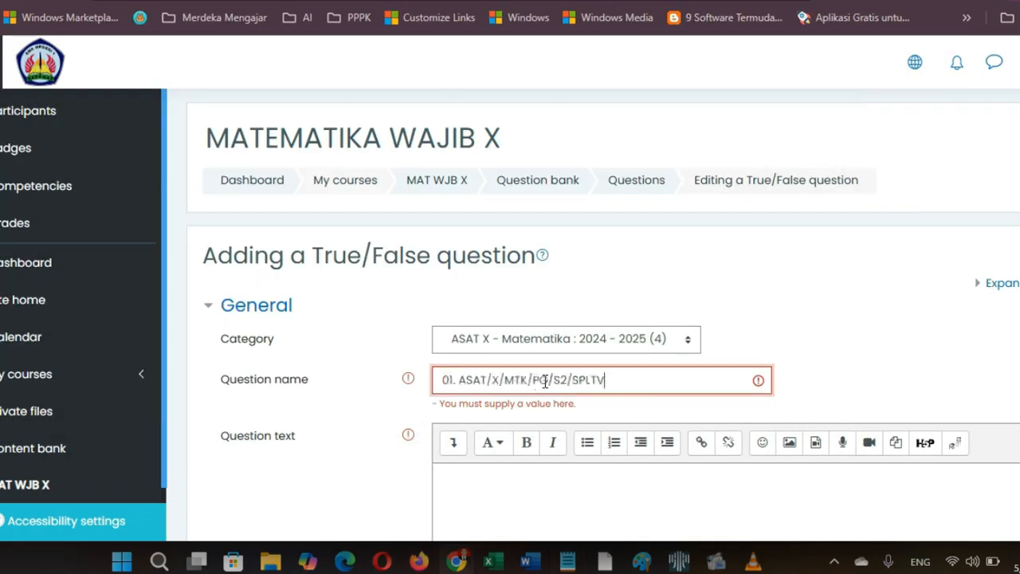
- Change the question name to "04. ASAT/X/MTK/BS/S2/SPLTV"
click(453, 380)
key(BackSpace)
text(4)
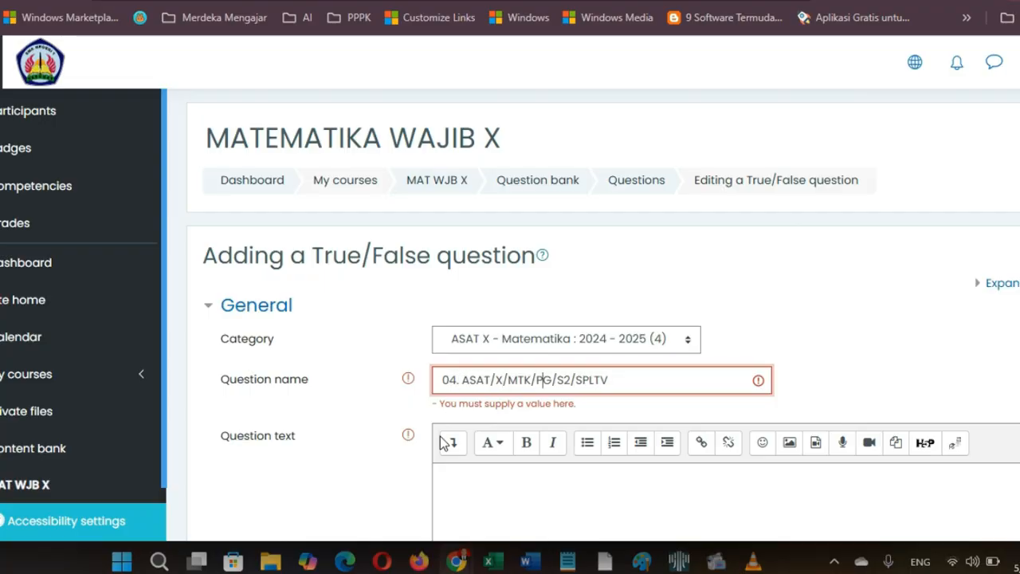
key(Right)
key(BackSpace)
key(BackSpace)
text(BS)
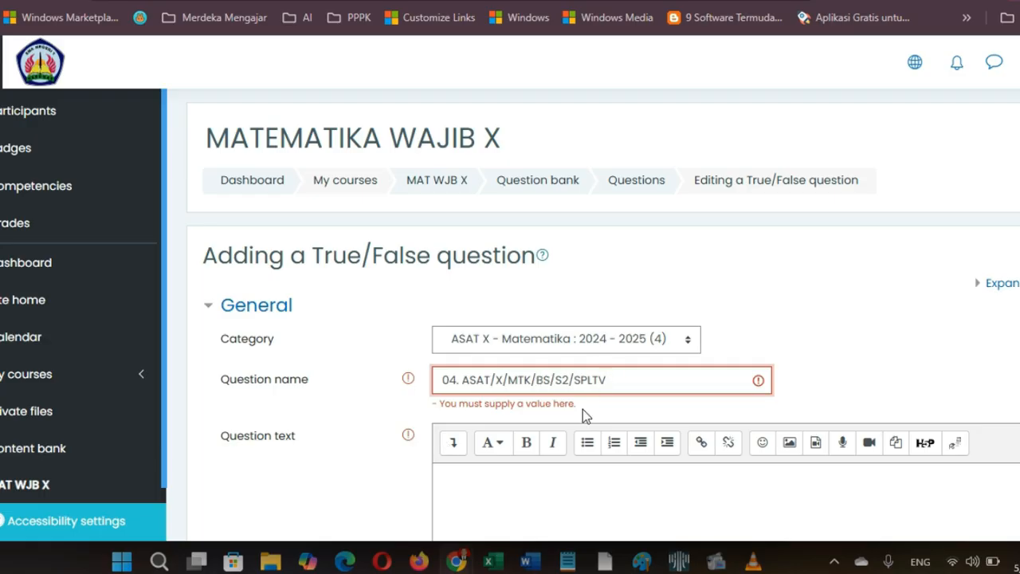
- Copy the "Soal Benar Salah" passage from Word, through the paragraph beginning "Setelah mereka bertiga pergi", and paste it into the Moodle question text
scroll(582, 408, down, 2)
click(549, 345)
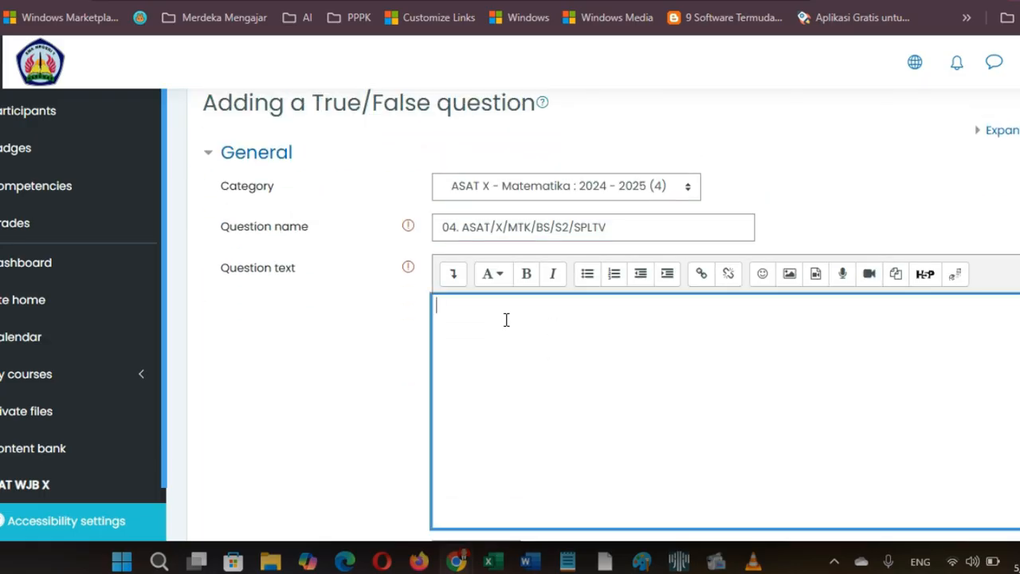
mouse_move(658, 569)
key(alt+Tab)
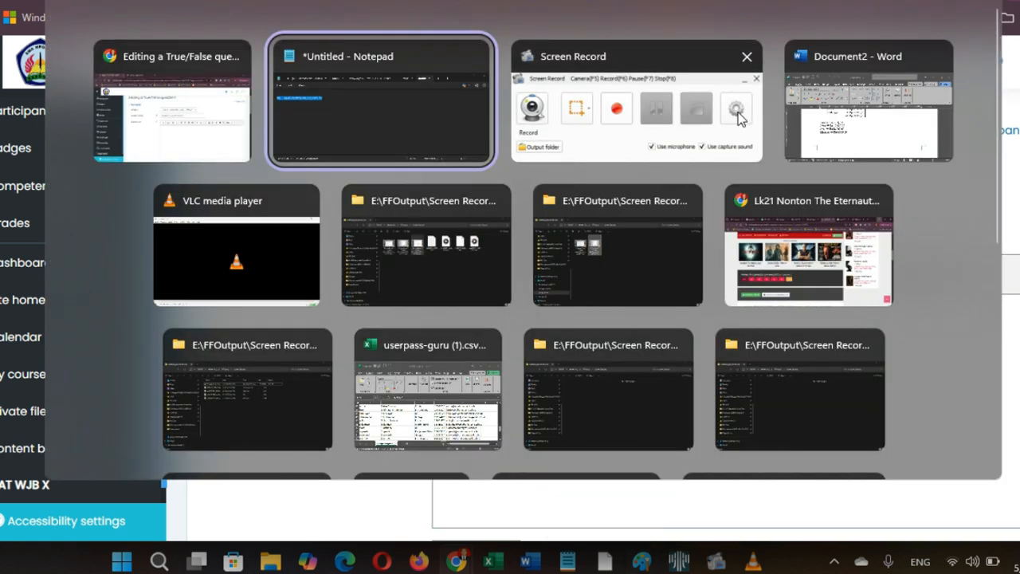
click(852, 118)
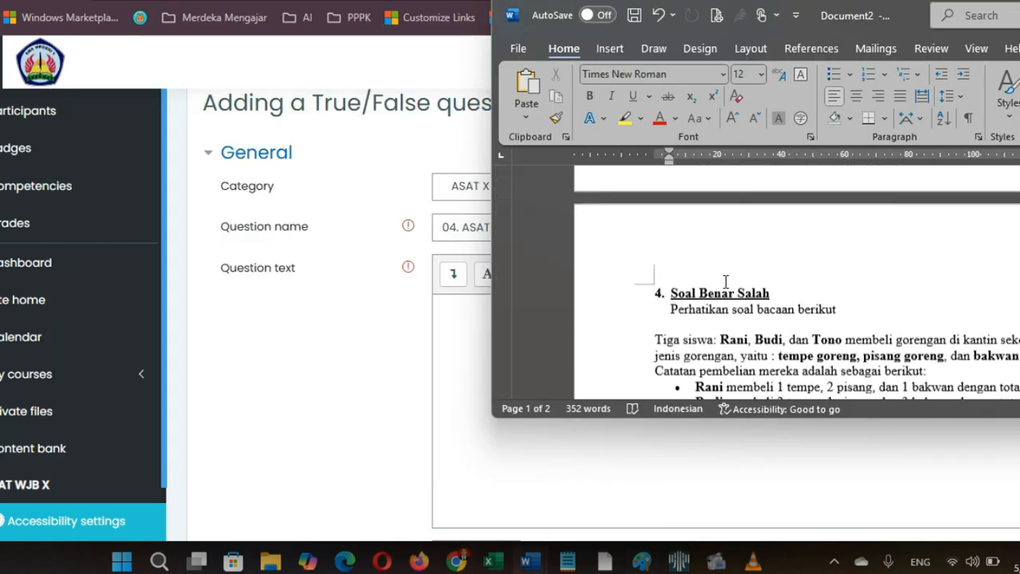
scroll(725, 281, down, 2)
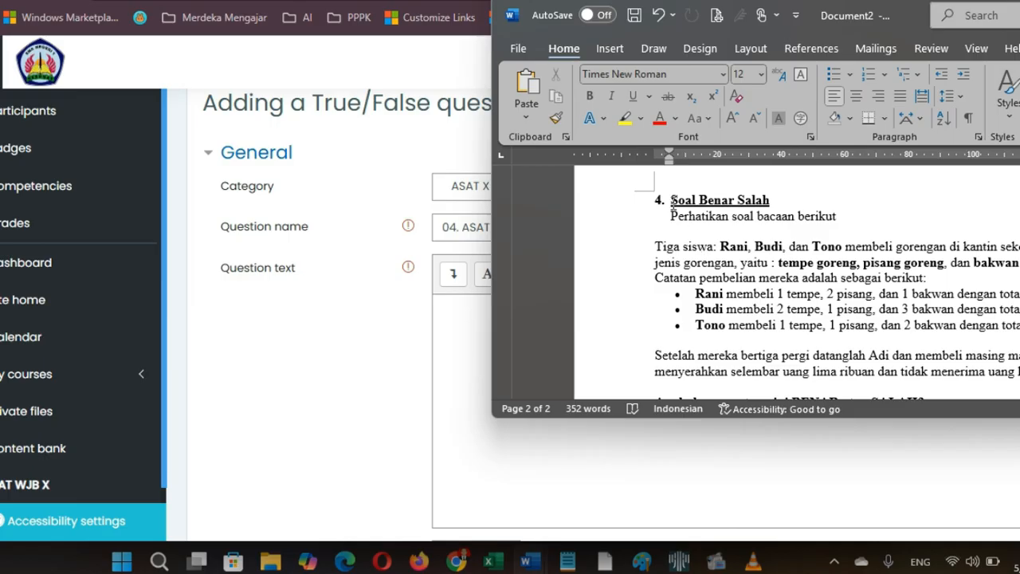
drag(672, 204, 988, 277)
key(ctrl+c)
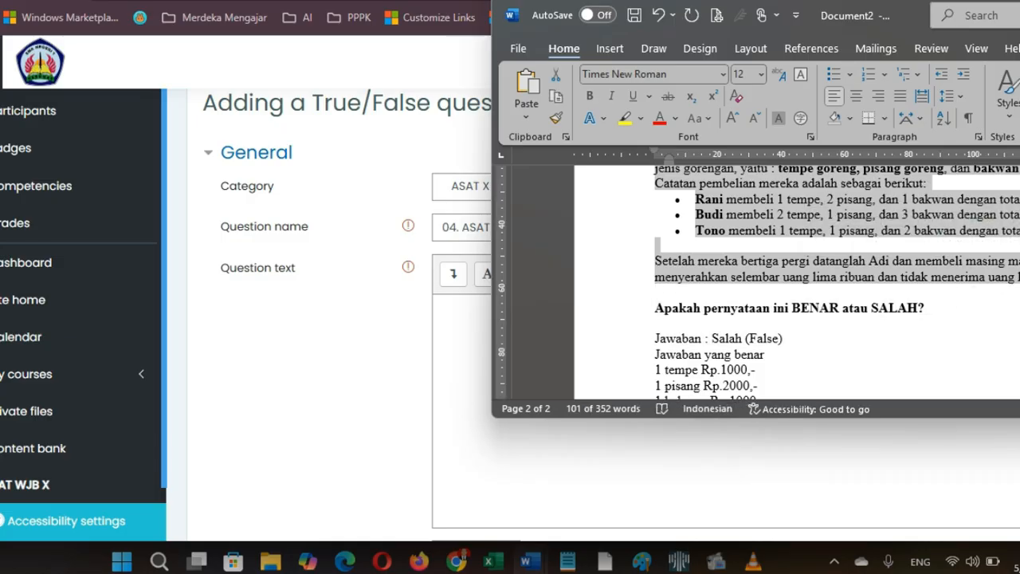
click(479, 319)
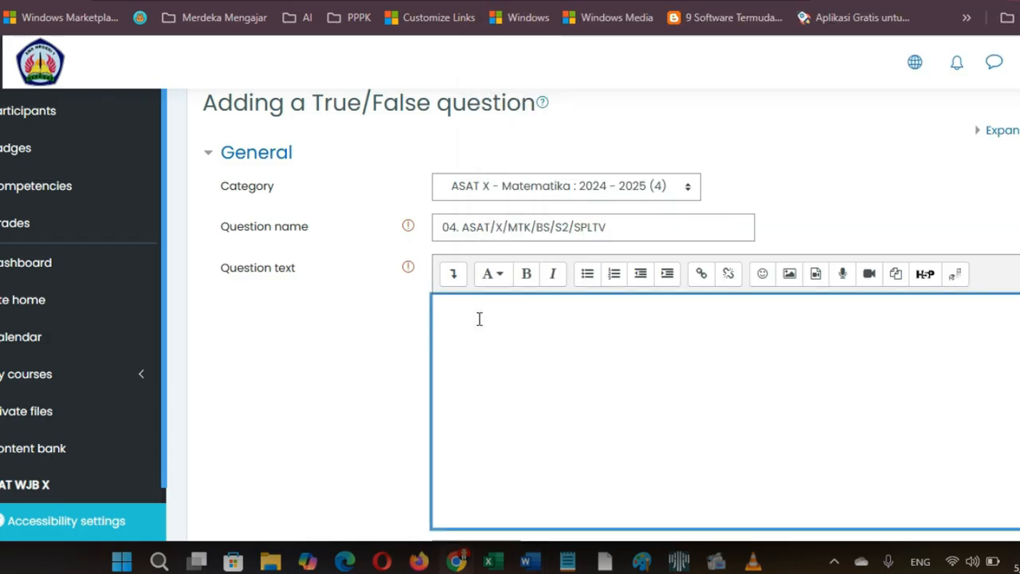
key(ctrl+v)
- Remove the list number and the blank line at the passage's start, and put "Perhatikan soal bacaan berikut" directly under the heading
click(457, 319)
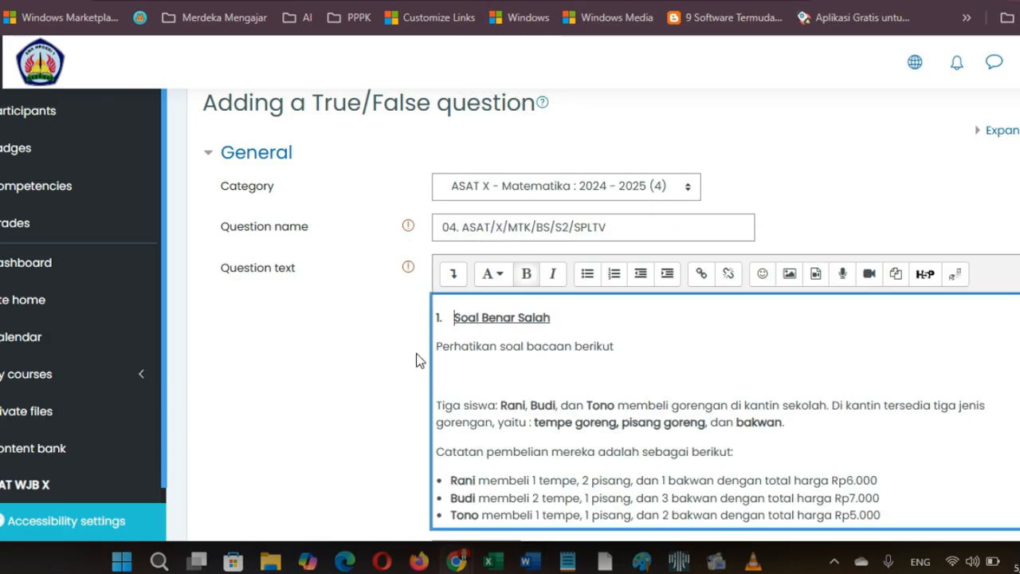
key(BackSpace)
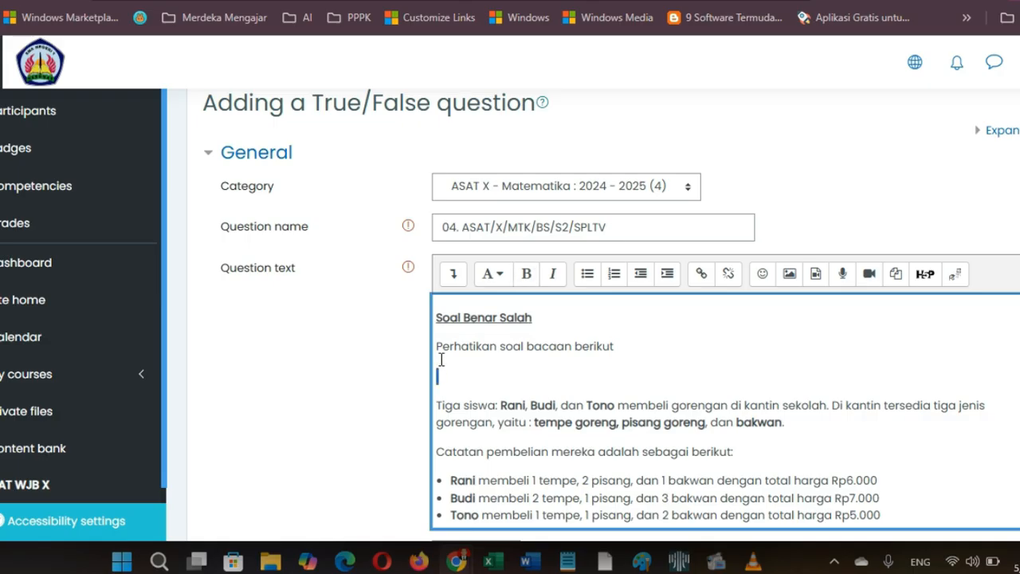
key(Delete)
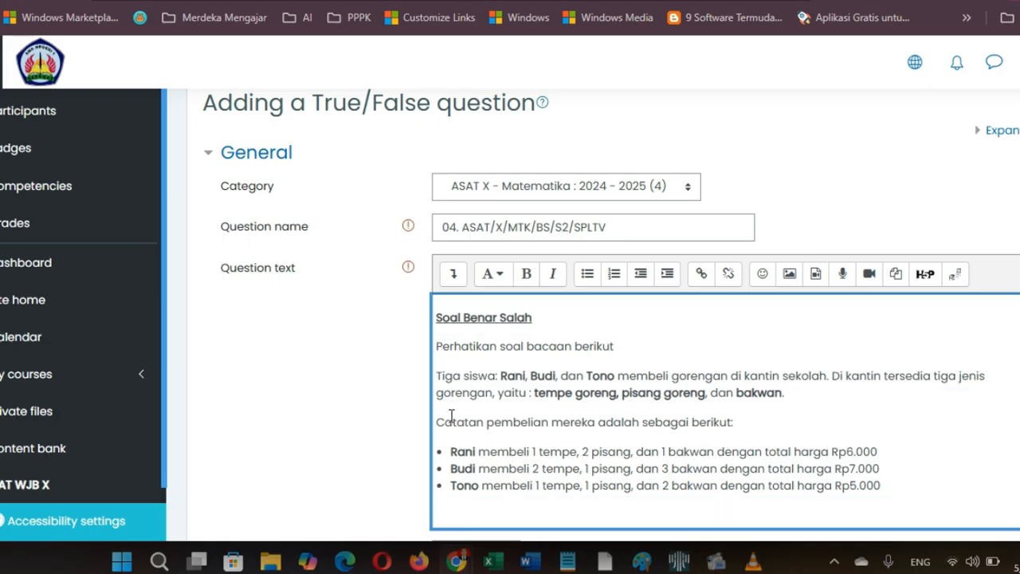
key(Up)
key(BackSpace)
key(shift+Return)
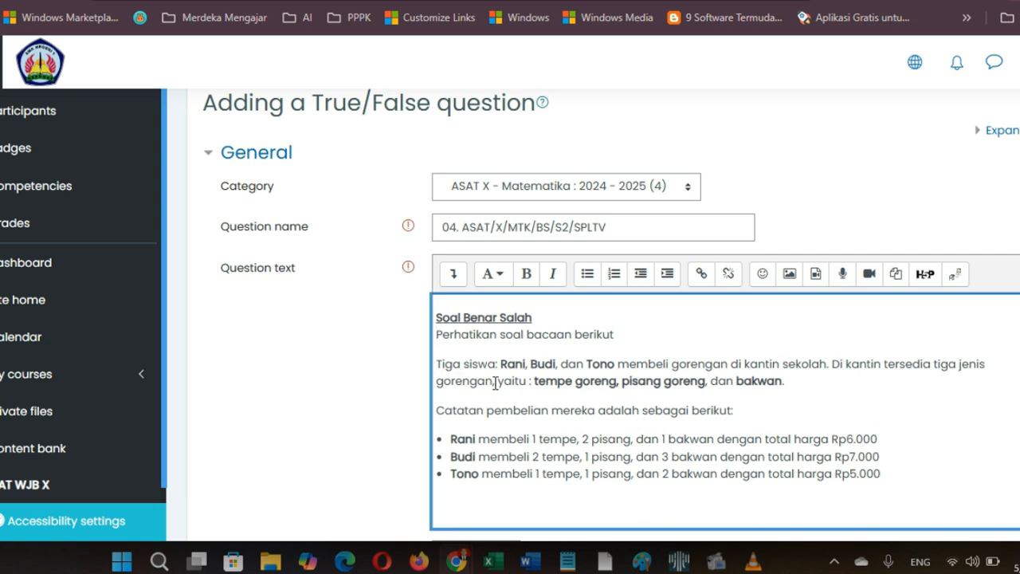
- Remove the blank line and leading space before the closing paragraph "Setelah mereka bertiga pergi" in the question text
key(ctrl+End)
key(ctrl+v)
scroll(477, 393, down, 1)
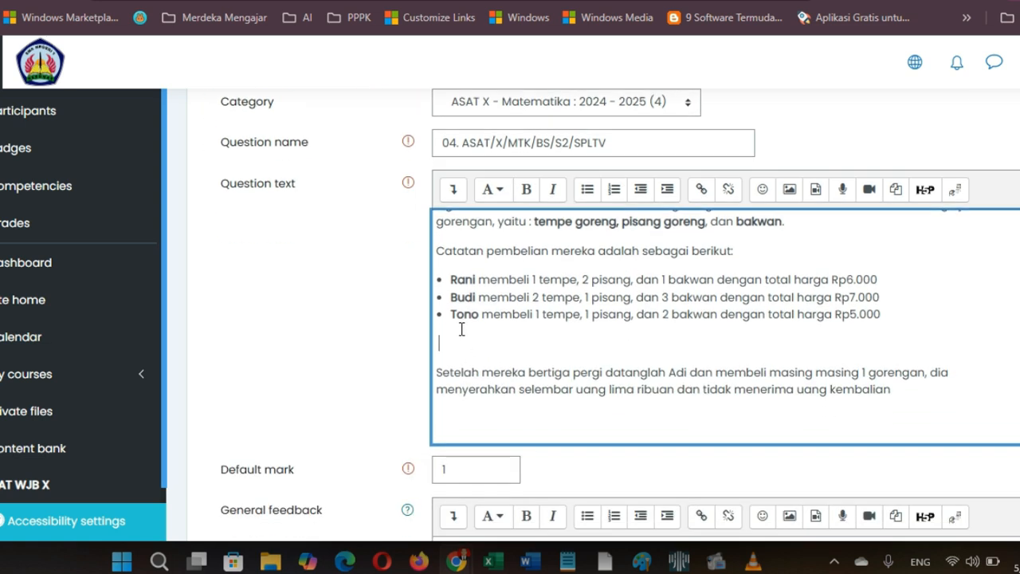
key(Delete)
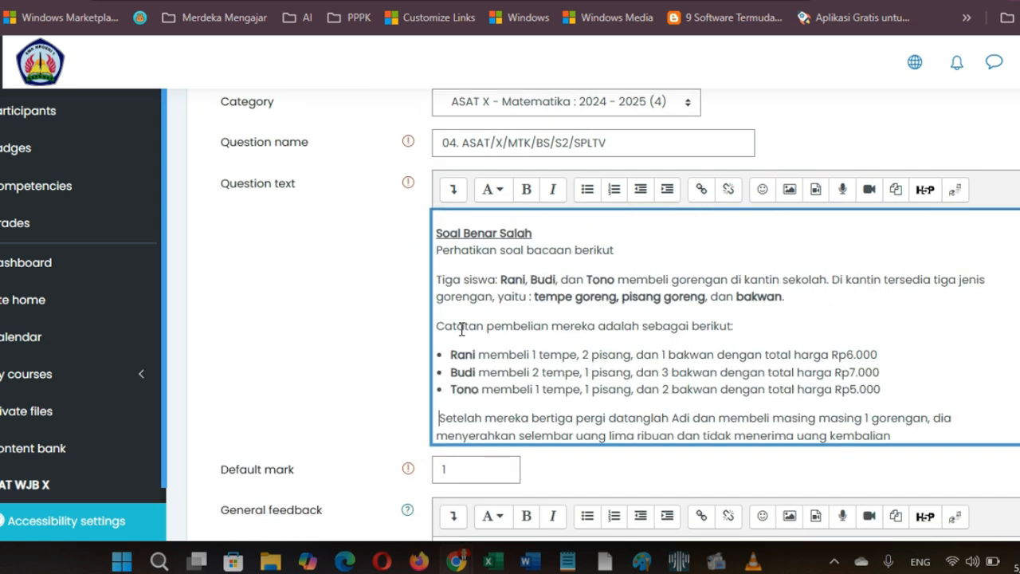
key(Delete)
- Review the question text, the correct answer setting and the feedback fields of the True/False question
scroll(721, 478, down, 1)
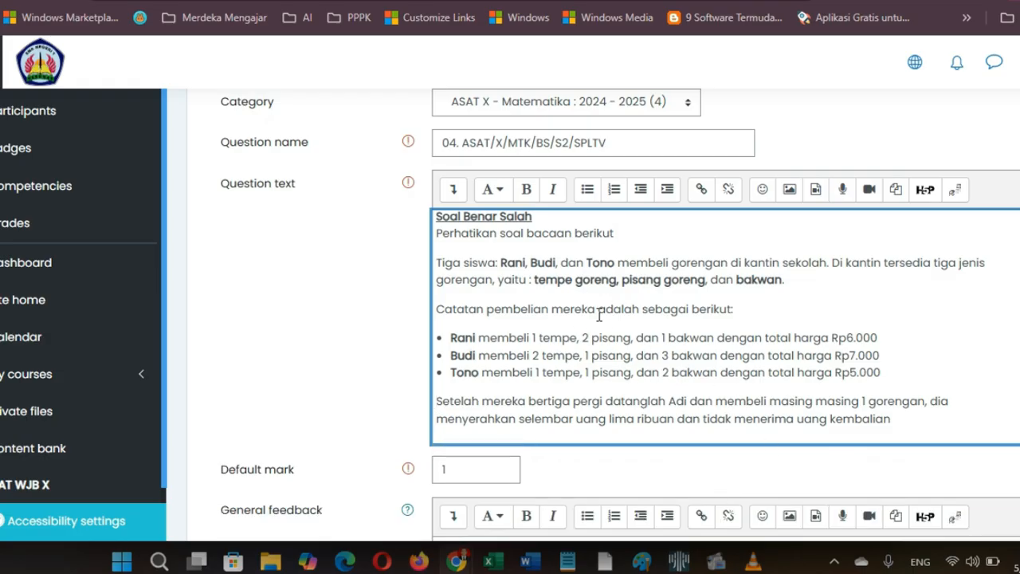
scroll(607, 297, down, 1)
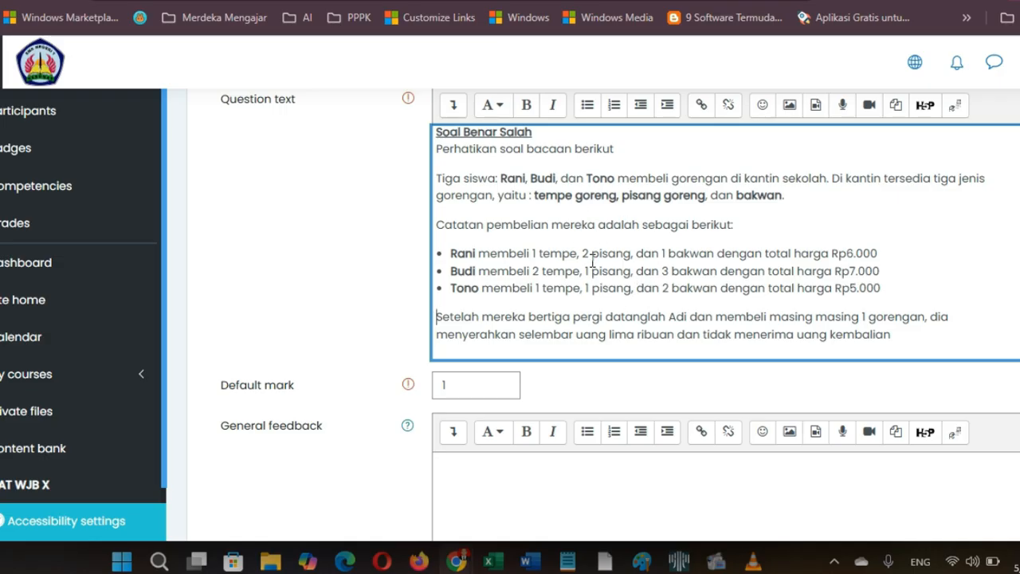
scroll(593, 235, down, 4)
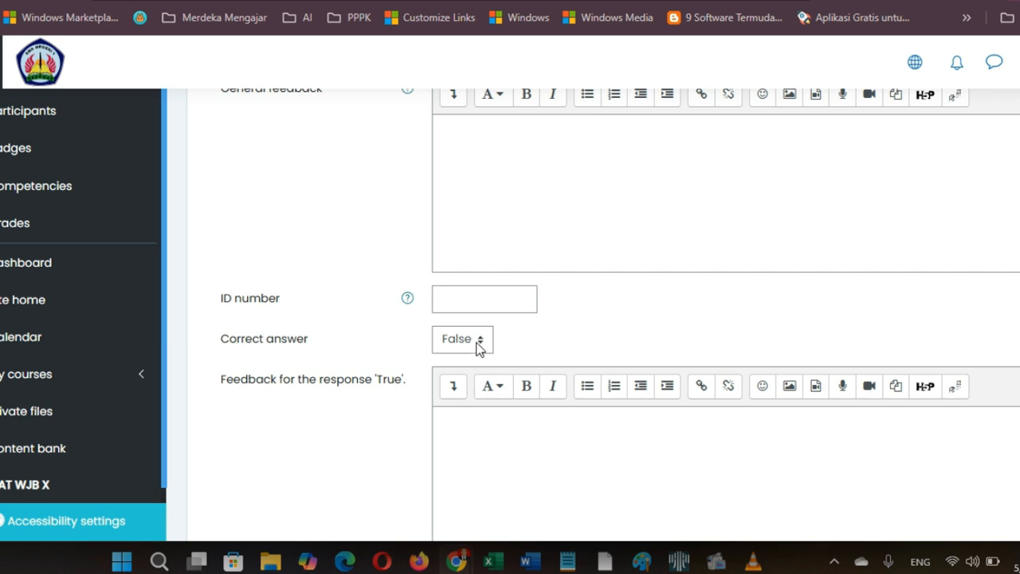
scroll(494, 342, up, 4)
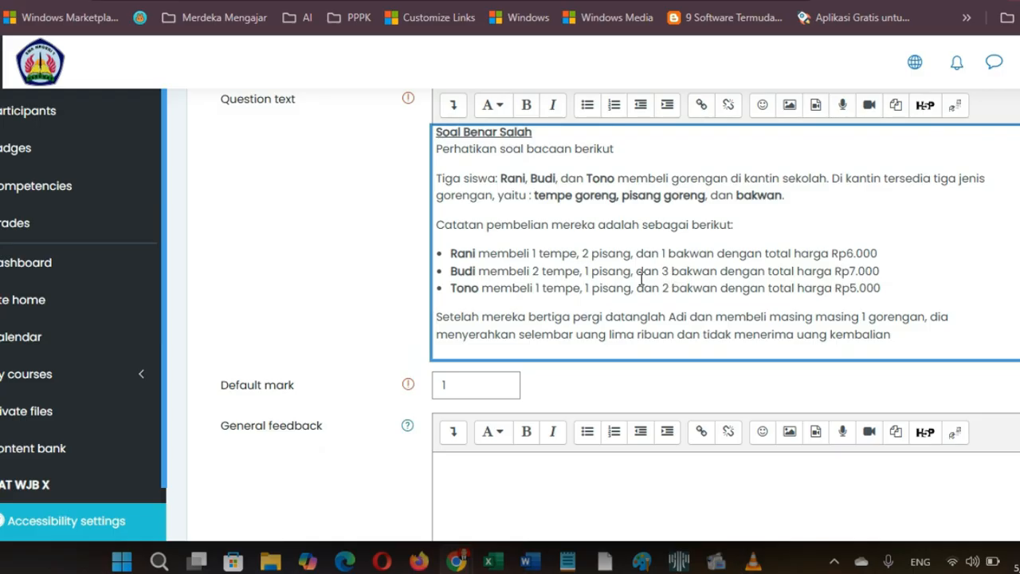
scroll(589, 262, down, 4)
scroll(583, 272, down, 2)
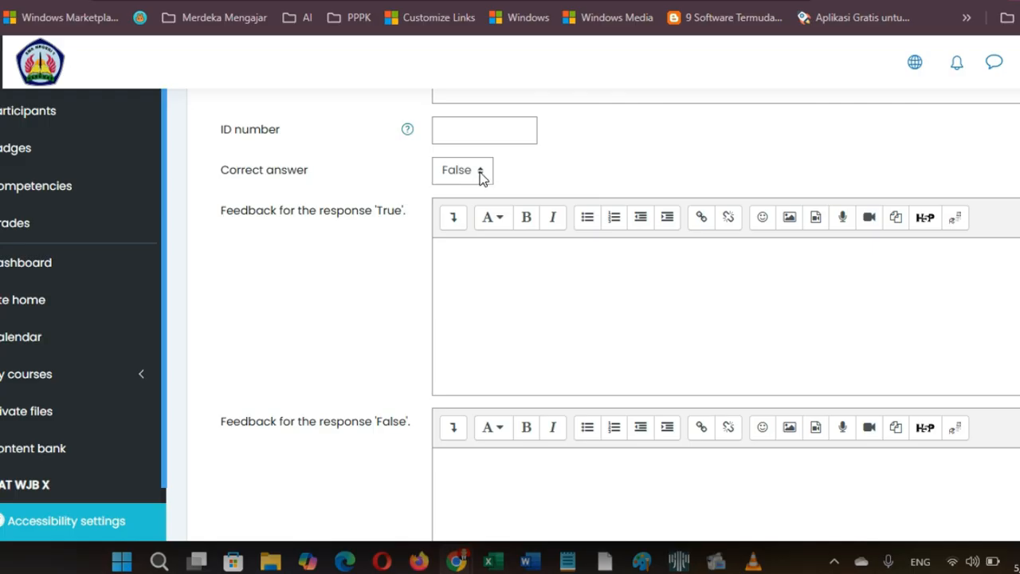
scroll(470, 329, down, 1)
scroll(470, 329, down, 1)
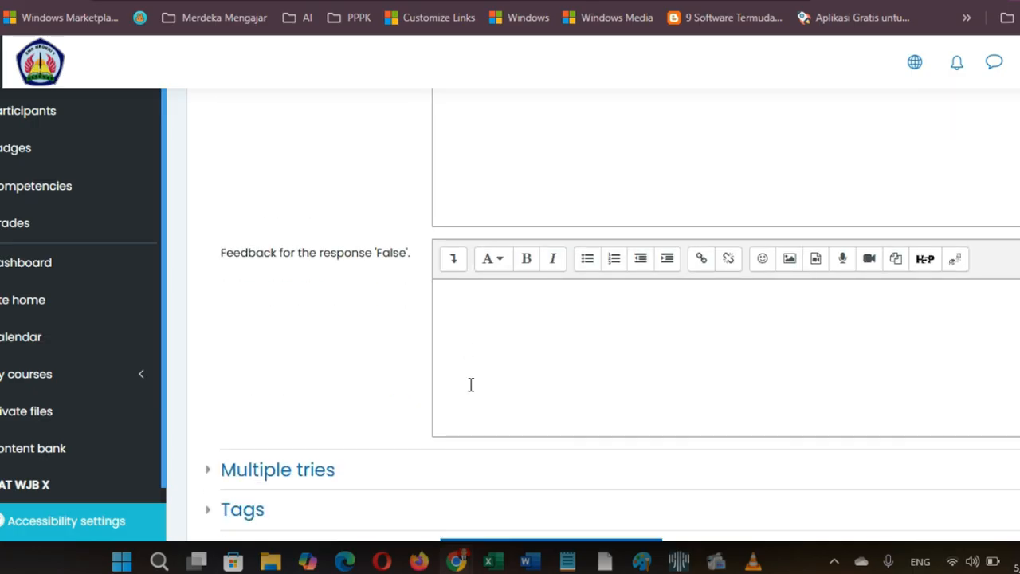
scroll(517, 292, up, 5)
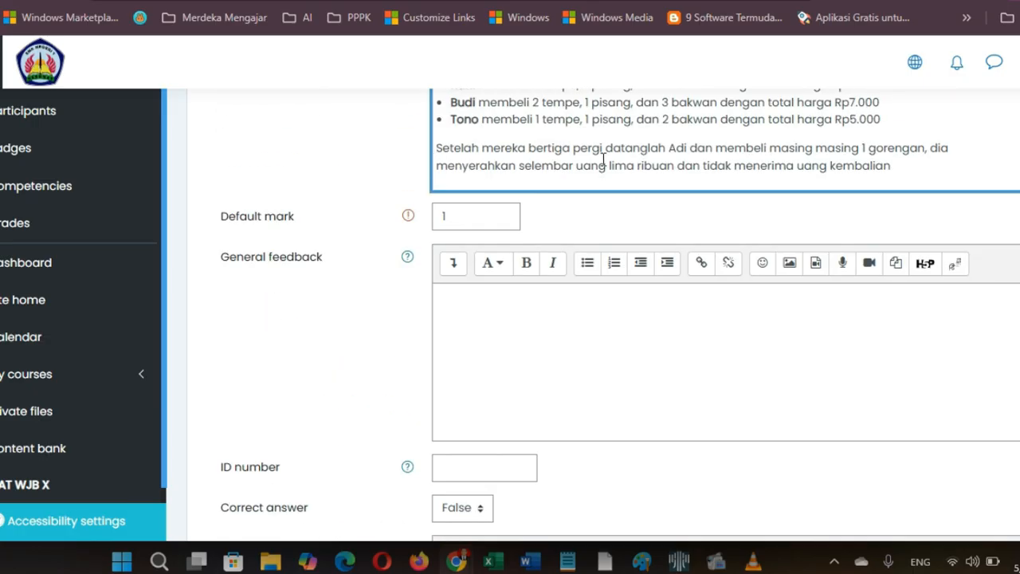
scroll(577, 306, down, 3)
scroll(572, 306, down, 4)
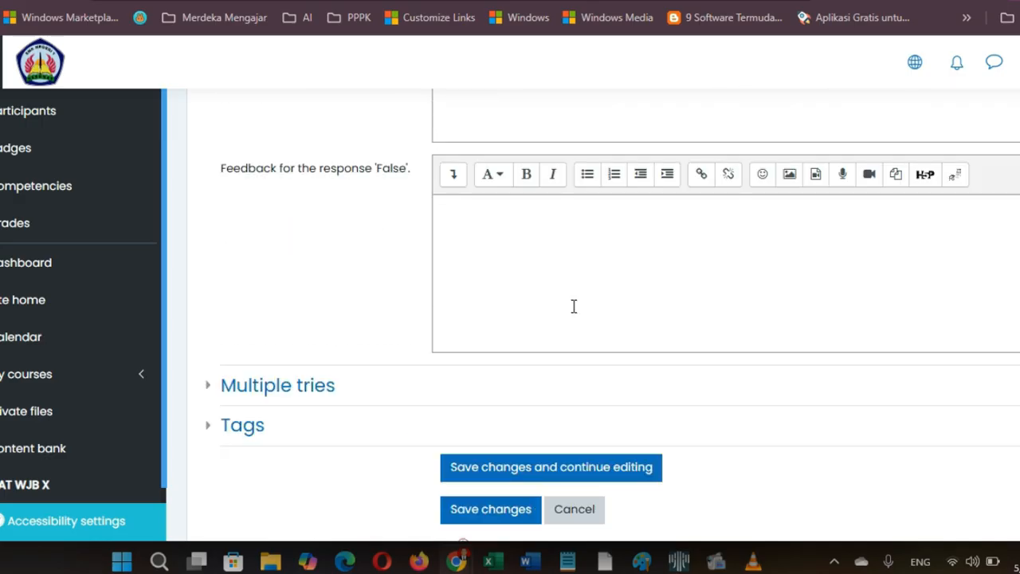
- Keep False as the correct answer and save the True/False question
scroll(571, 298, up, 7)
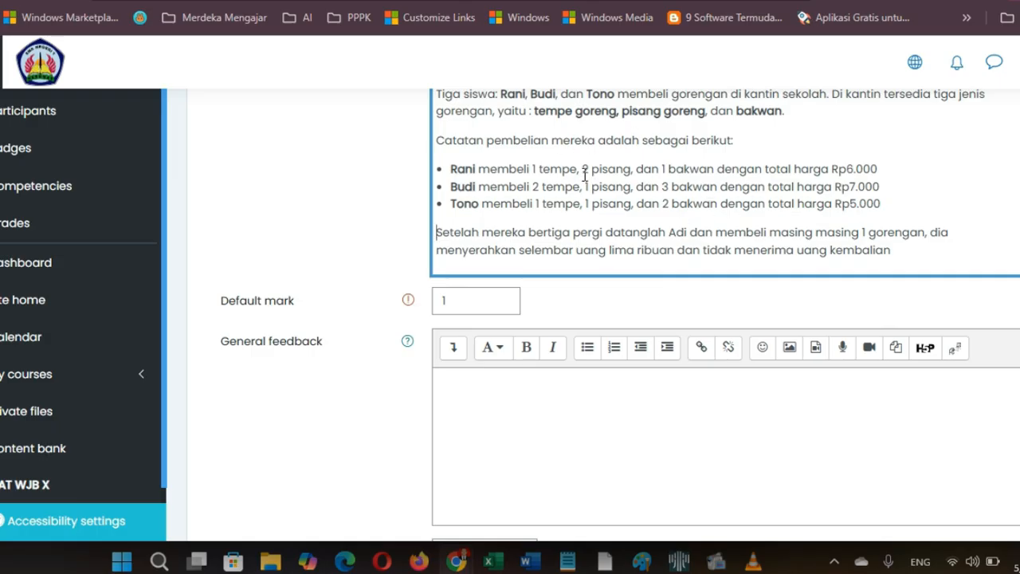
scroll(576, 184, down, 5)
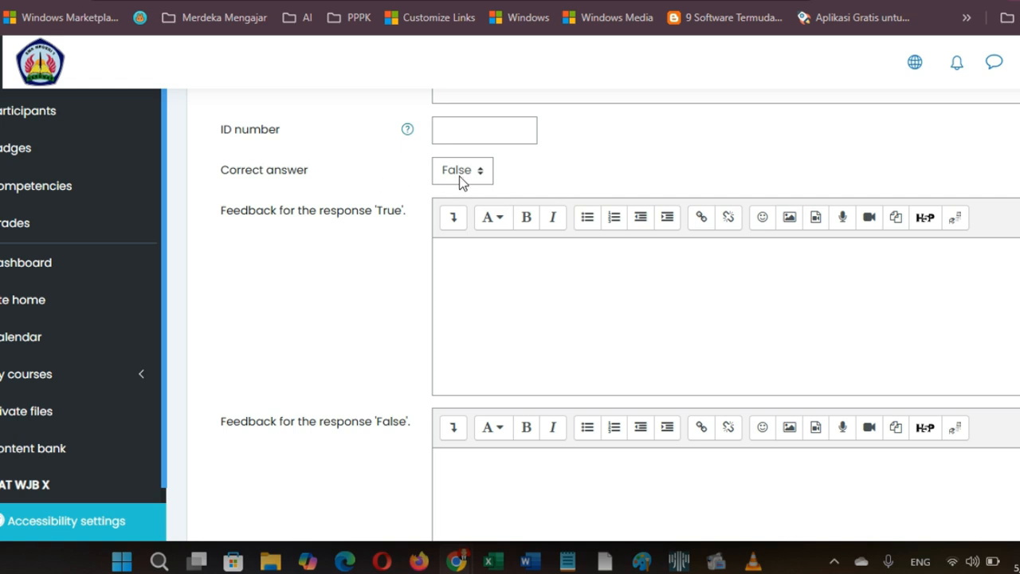
scroll(518, 266, down, 4)
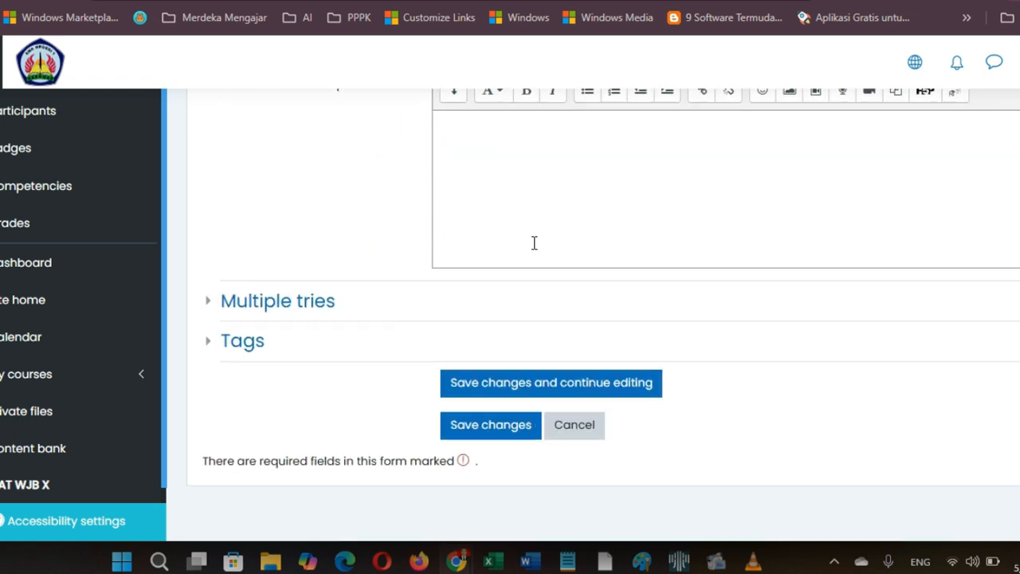
click(499, 433)
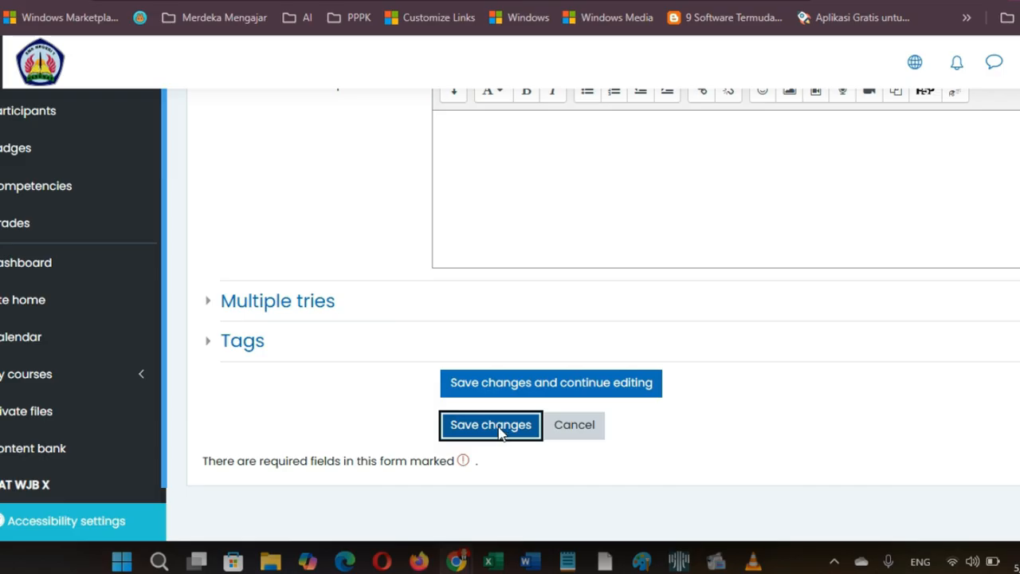
- Preview the question "04. ASAT/X/MTK/BS/S2/SPLTV" and submit True as the trial answer
scroll(318, 322, down, 4)
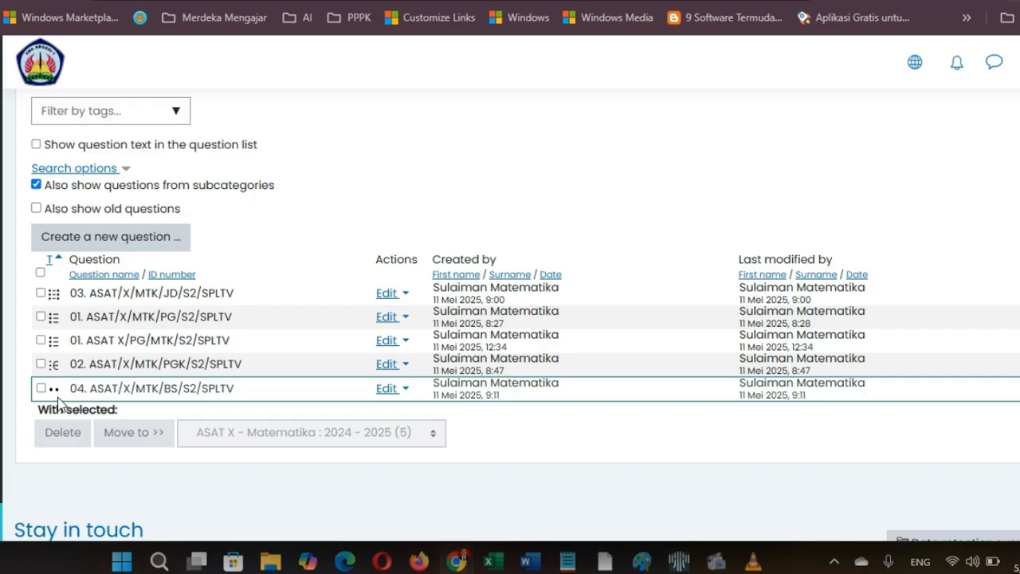
click(389, 388)
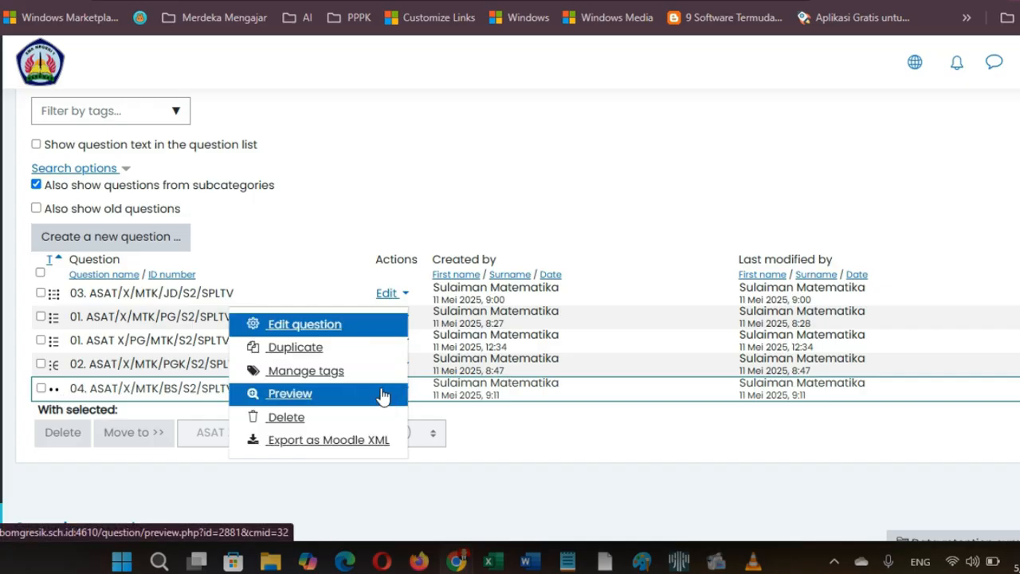
click(288, 400)
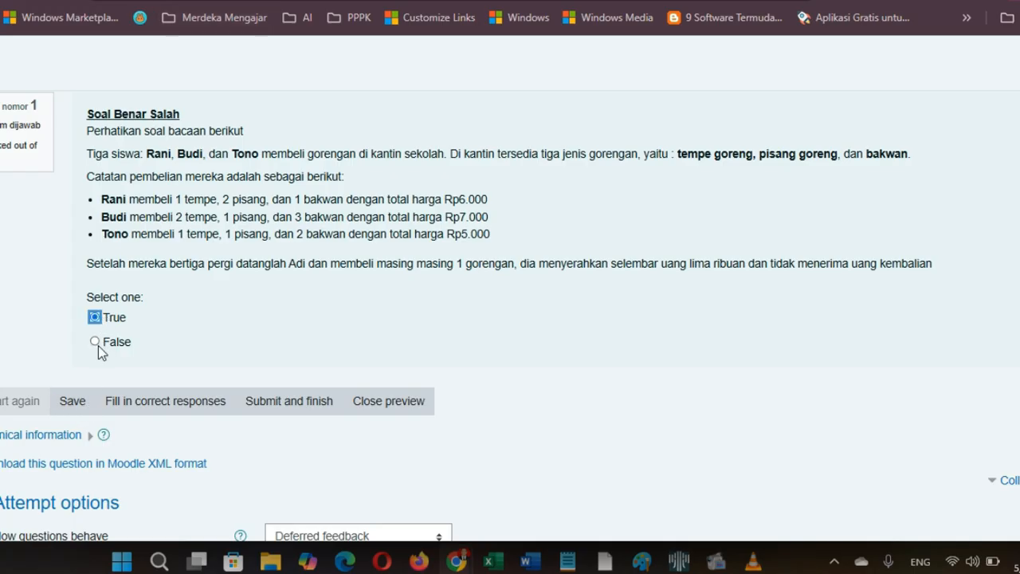
click(292, 407)
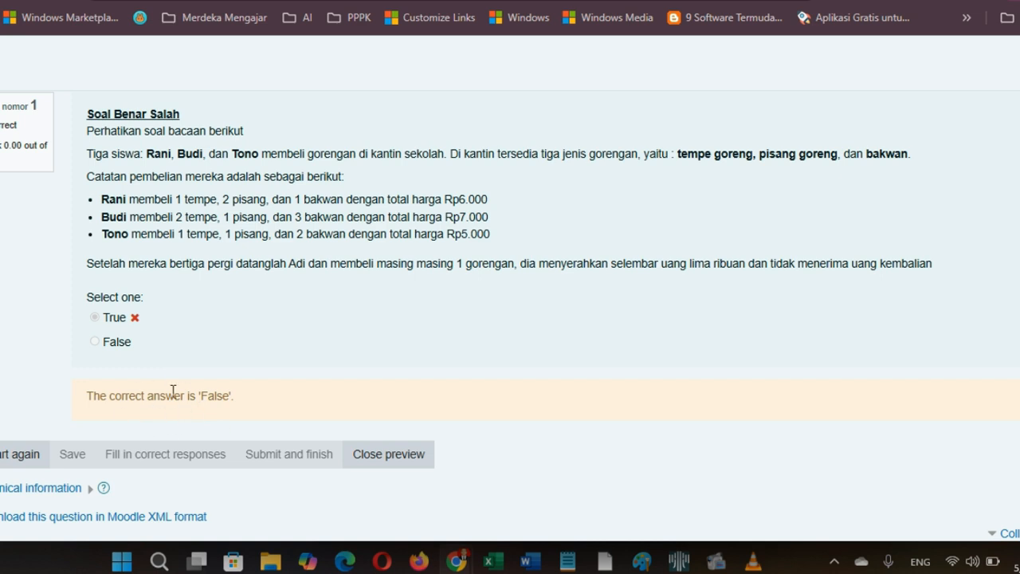
- Restart the True/False question preview, submit False as the trial answer, and close the preview
click(24, 453)
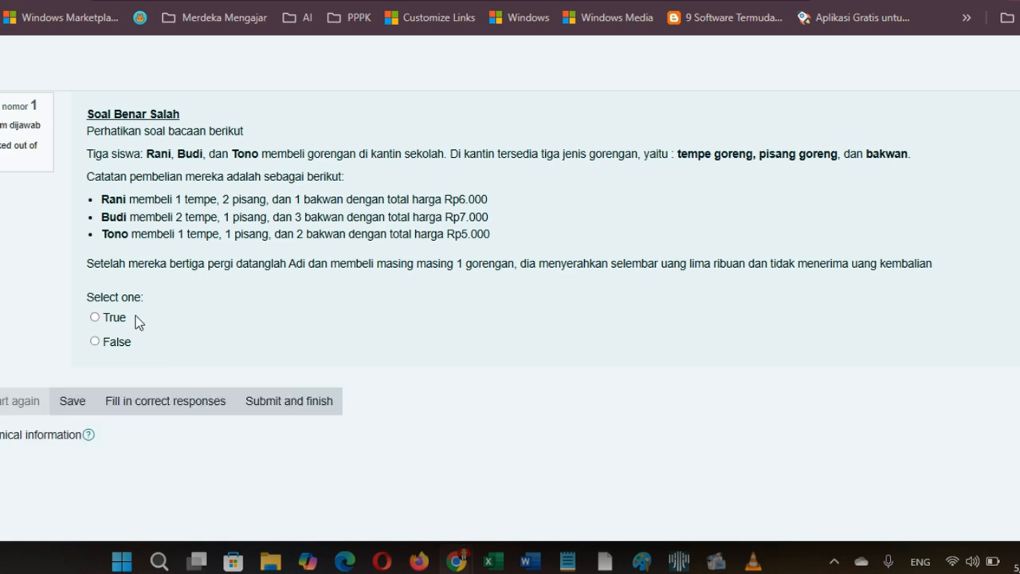
click(95, 342)
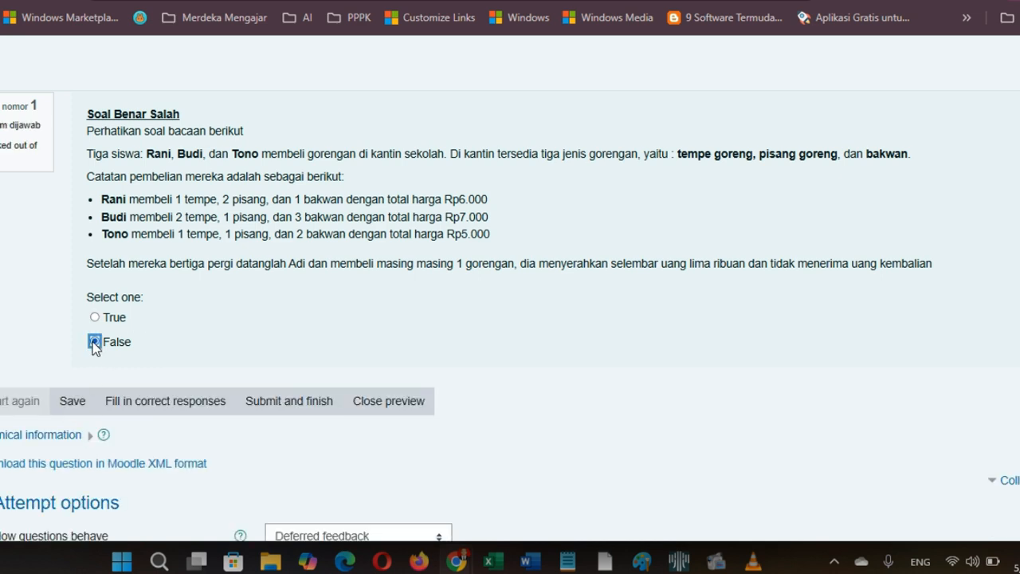
click(284, 414)
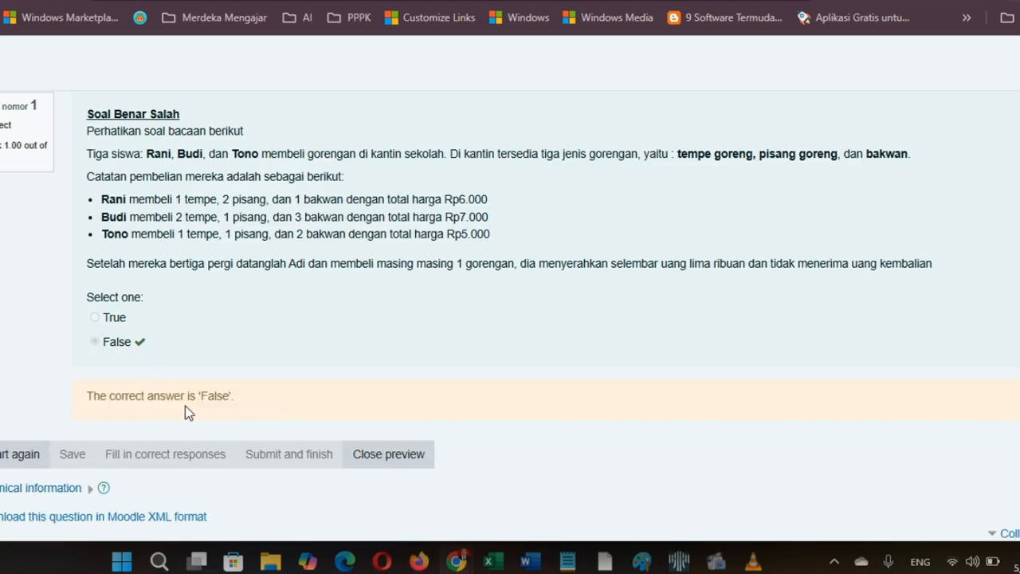
click(396, 455)
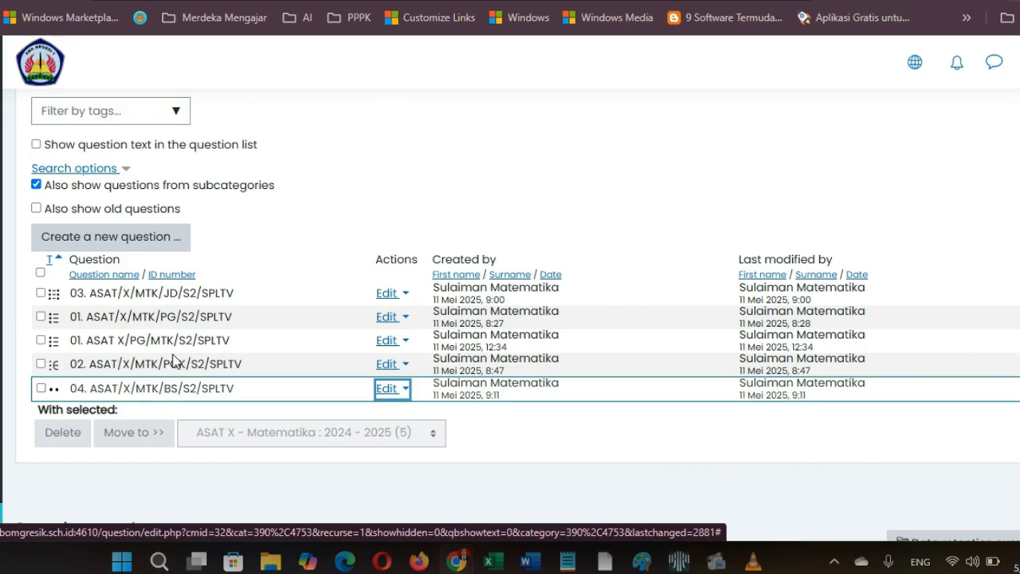
- Preview "03. ASAT/X/MTK/JD/S2/SPLTV", submit Manggis Rp.12.000,00, Apel Rp.18.000,00 and Jeruk Rp.8.000,00 as the trial matches, and close the preview
click(390, 293)
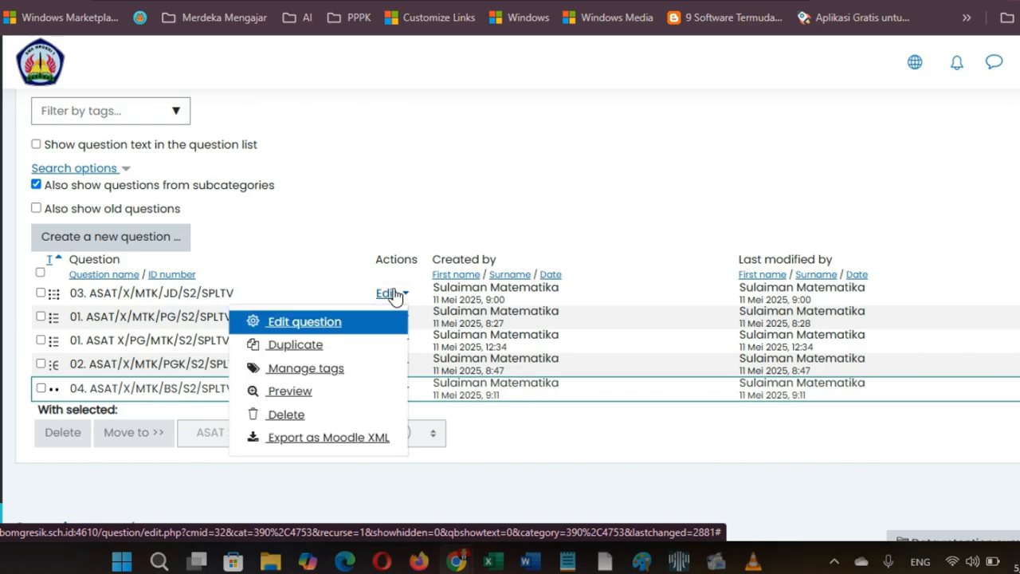
click(307, 391)
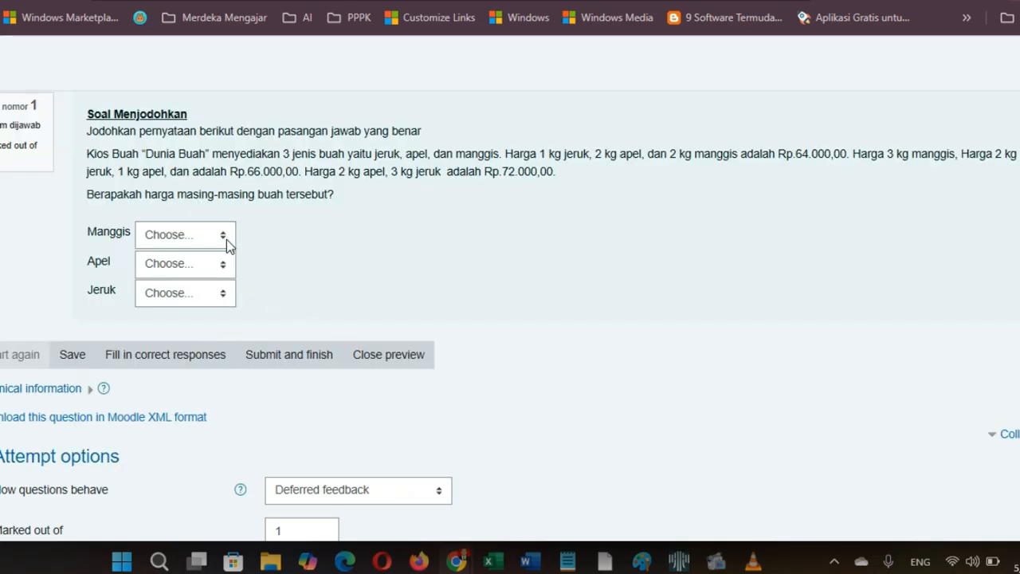
click(226, 239)
click(210, 301)
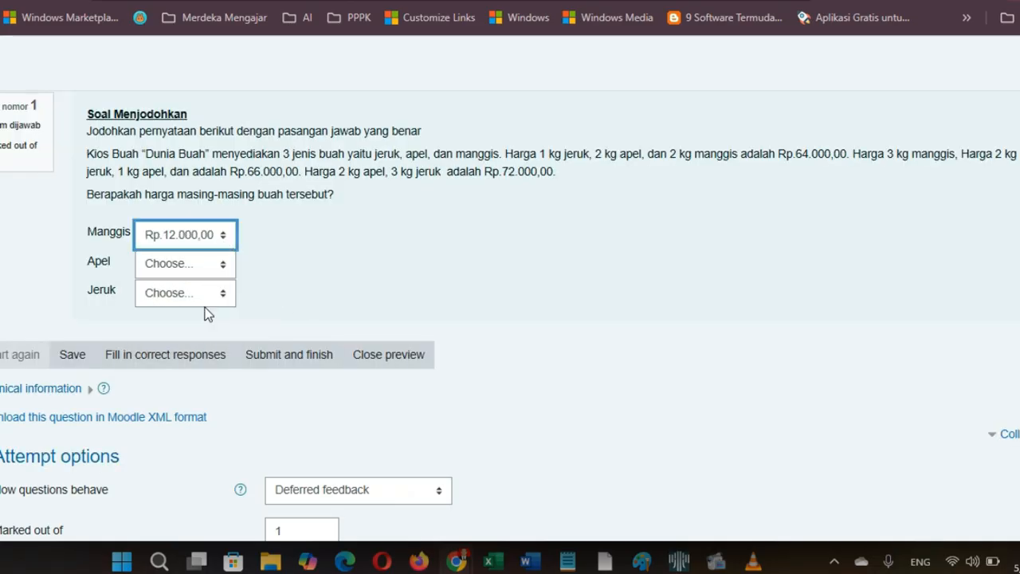
click(192, 271)
click(181, 351)
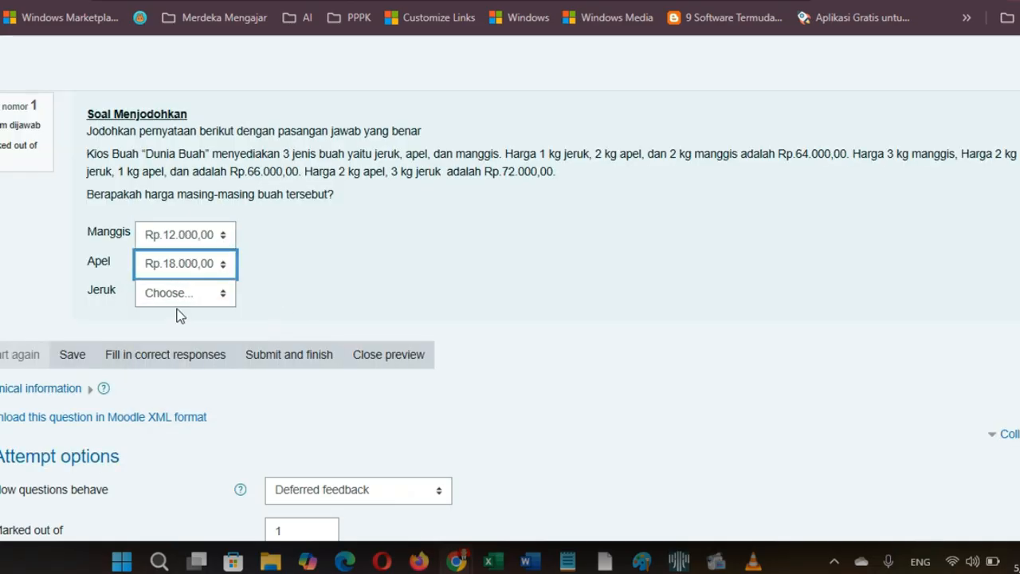
click(180, 297)
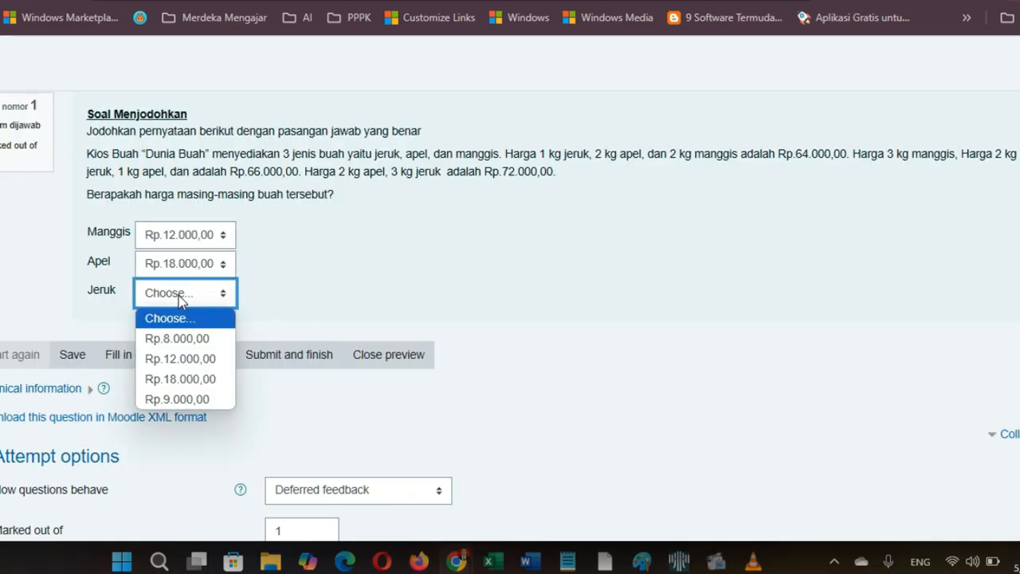
click(189, 338)
click(306, 356)
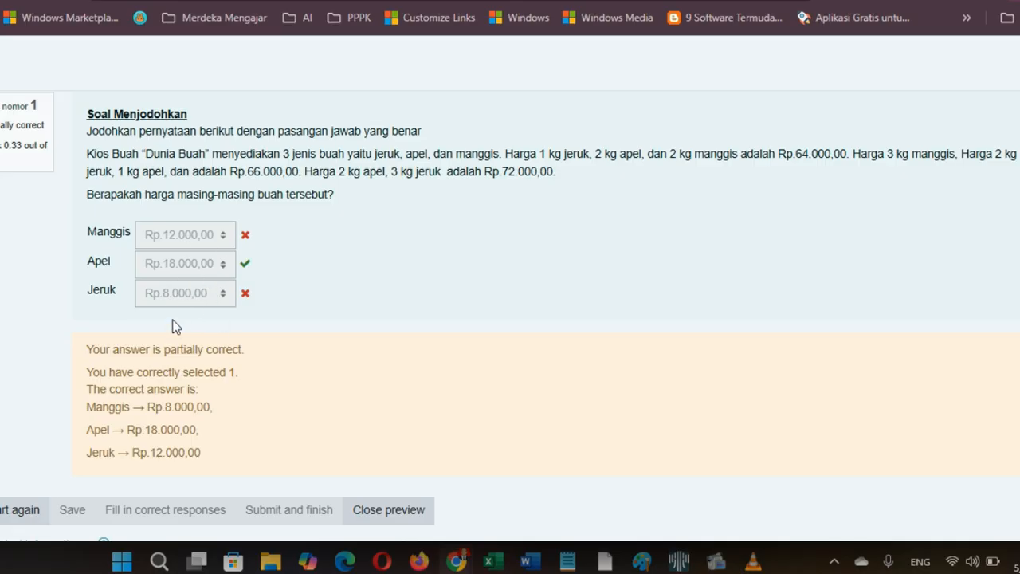
click(393, 516)
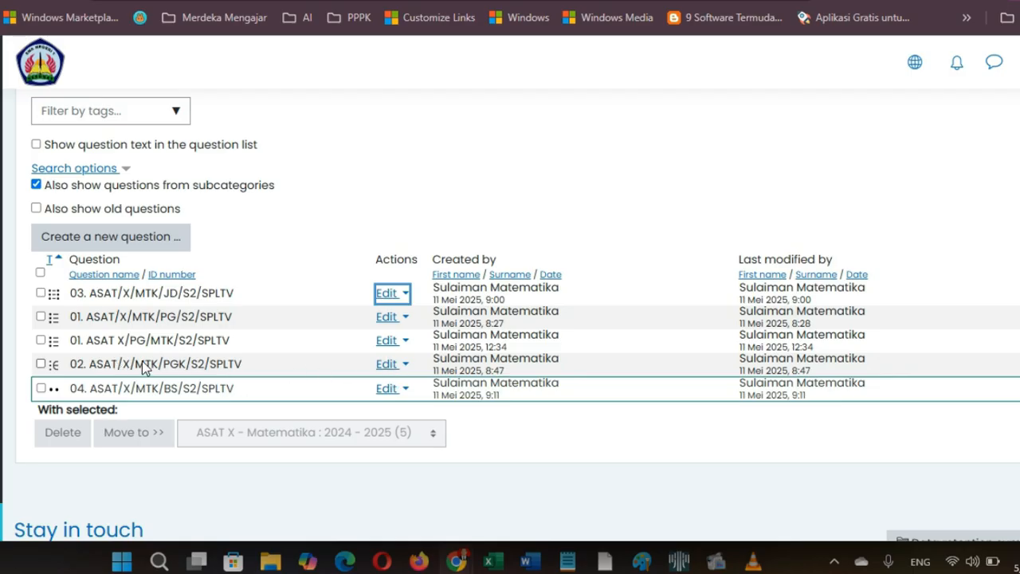
- Preview "02. ASAT/X/MTK/PGK/S2/SPLTV" and submit x = 1, y = 2 and z = 1 as the trial answers
click(388, 364)
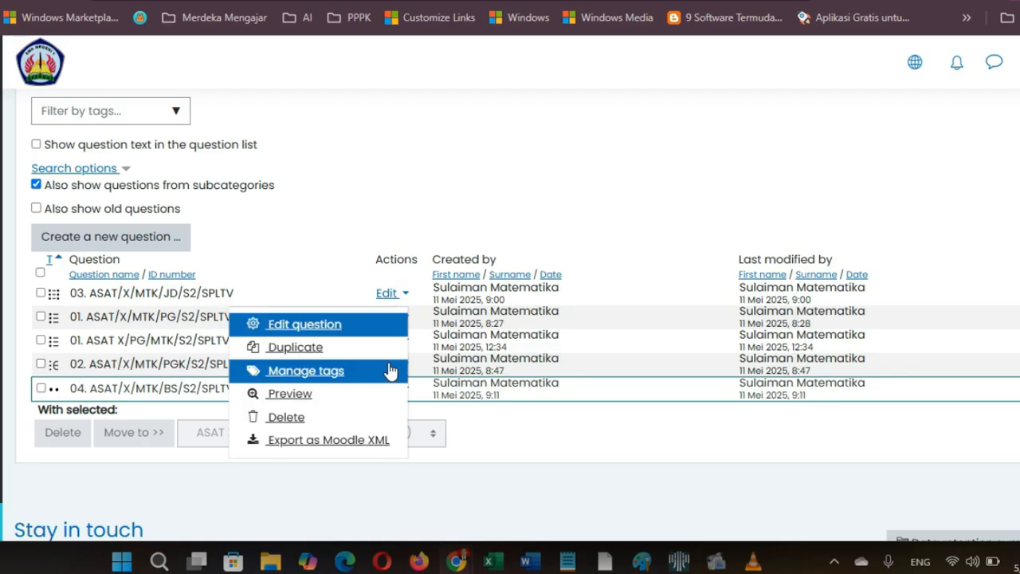
click(289, 393)
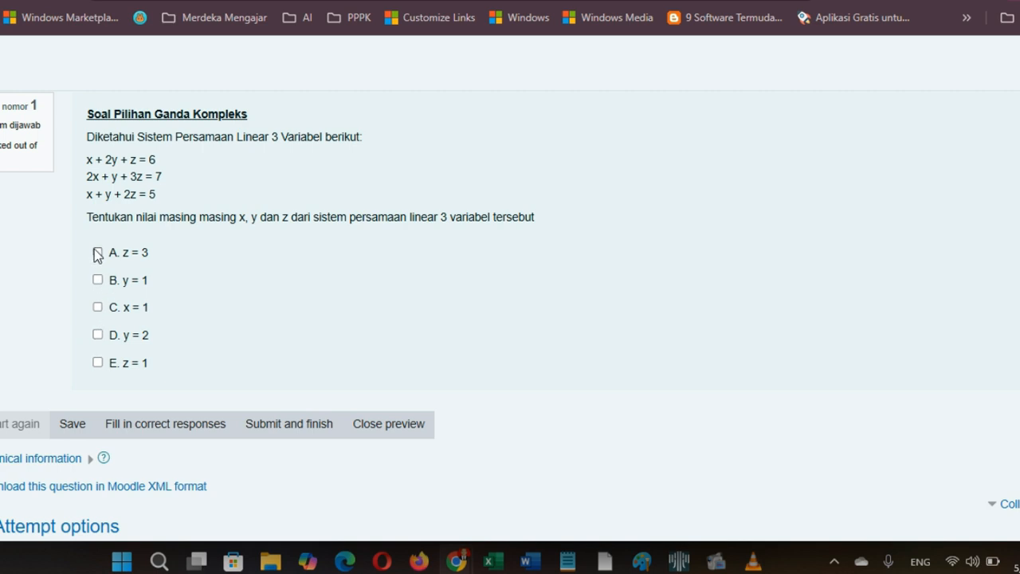
click(96, 336)
click(306, 423)
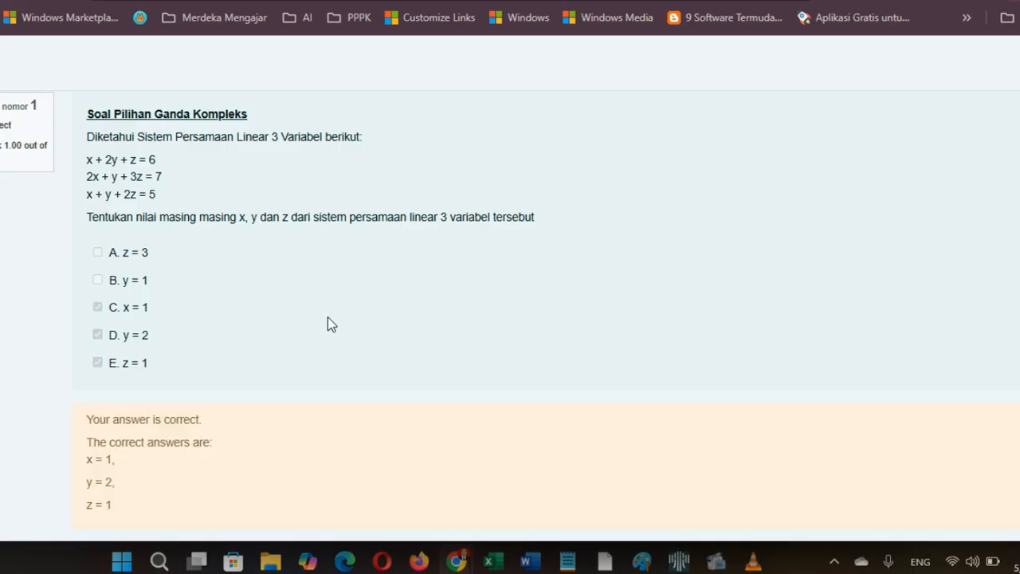
- Restart the complex multiple-choice preview, submit z = 3, y = 2 and x = 1 as the trial answers, and close the preview
scroll(100, 463, down, 1)
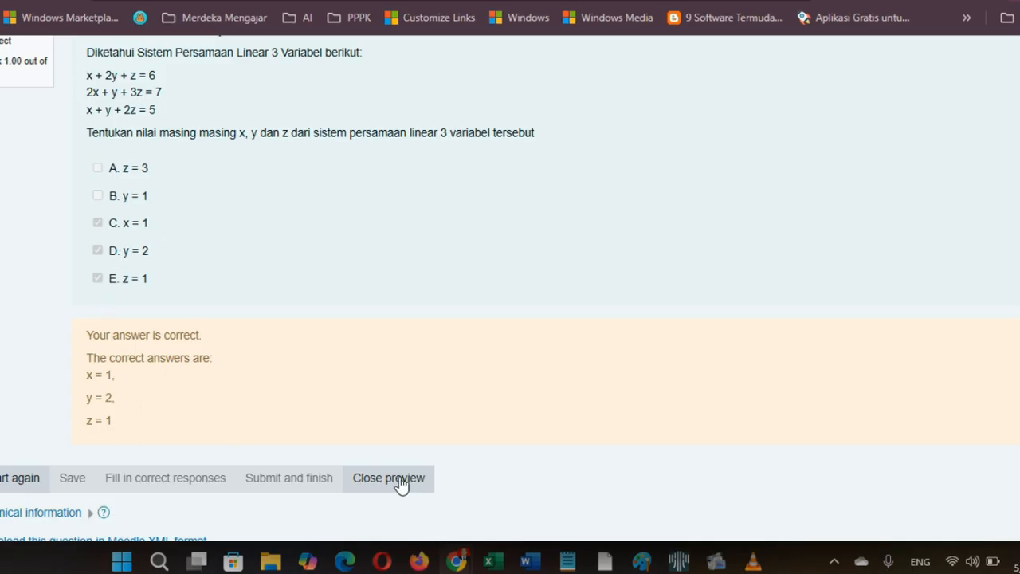
click(21, 486)
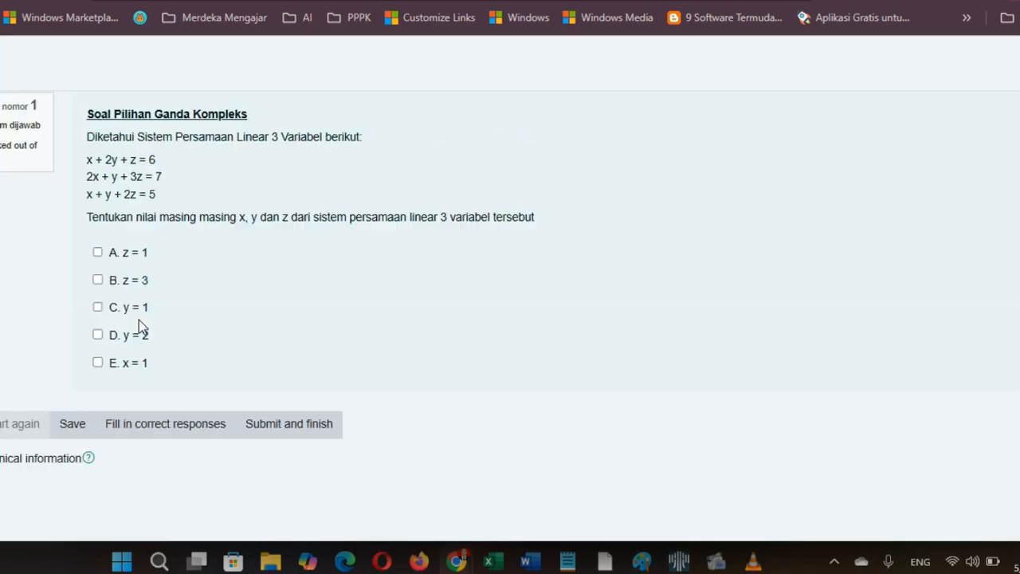
click(97, 308)
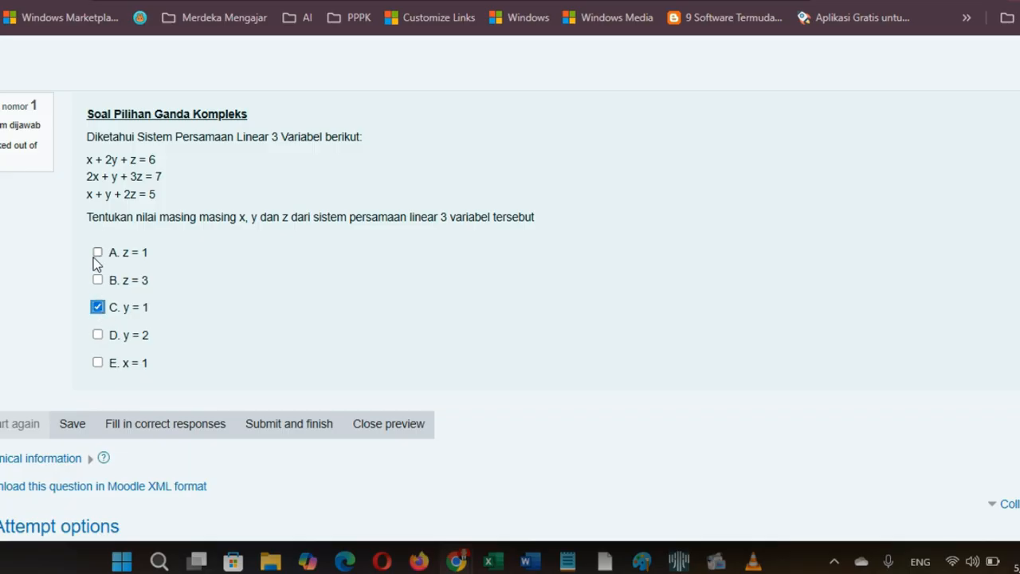
click(97, 362)
click(101, 280)
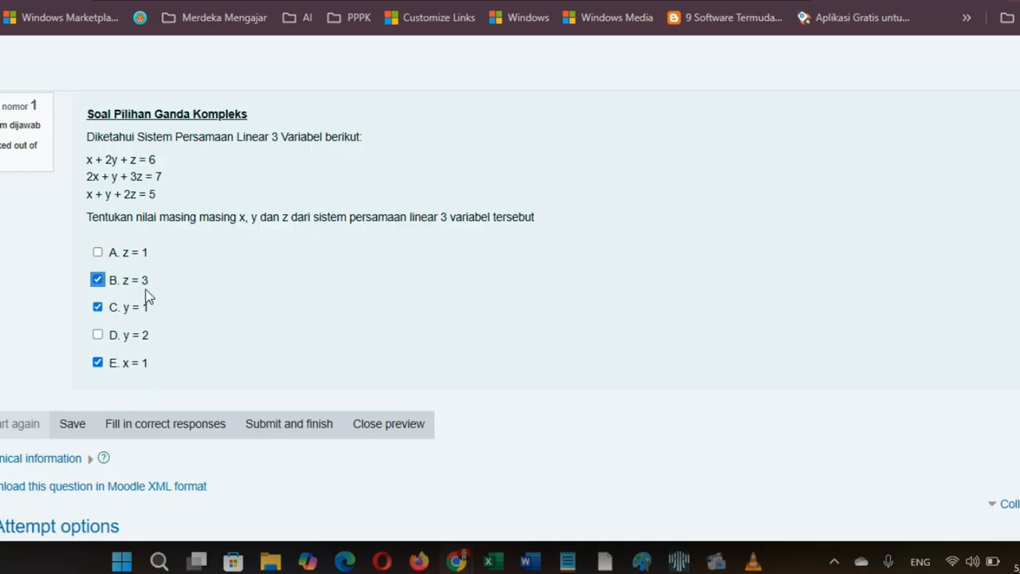
click(98, 280)
click(99, 336)
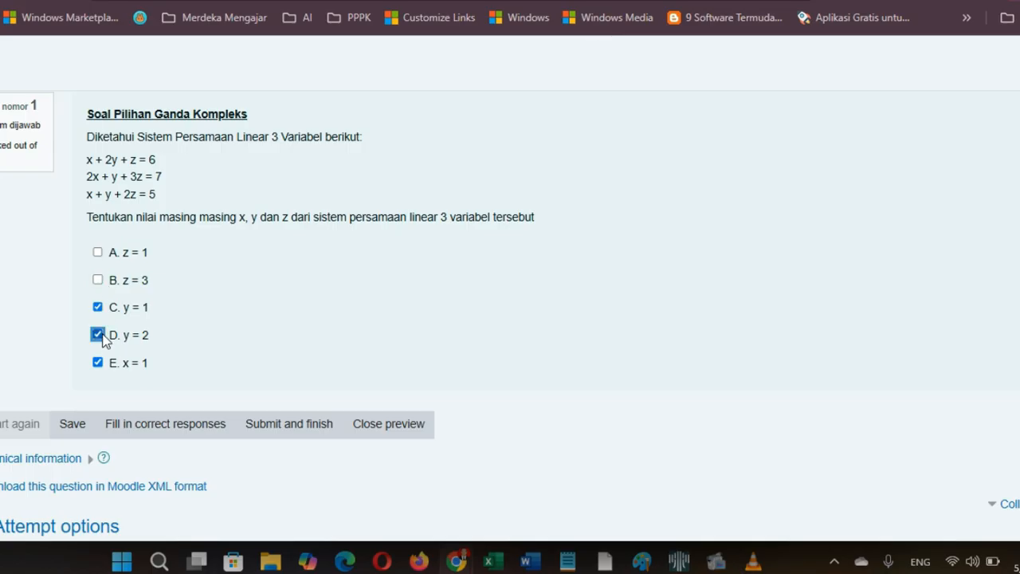
click(98, 281)
click(98, 307)
click(319, 428)
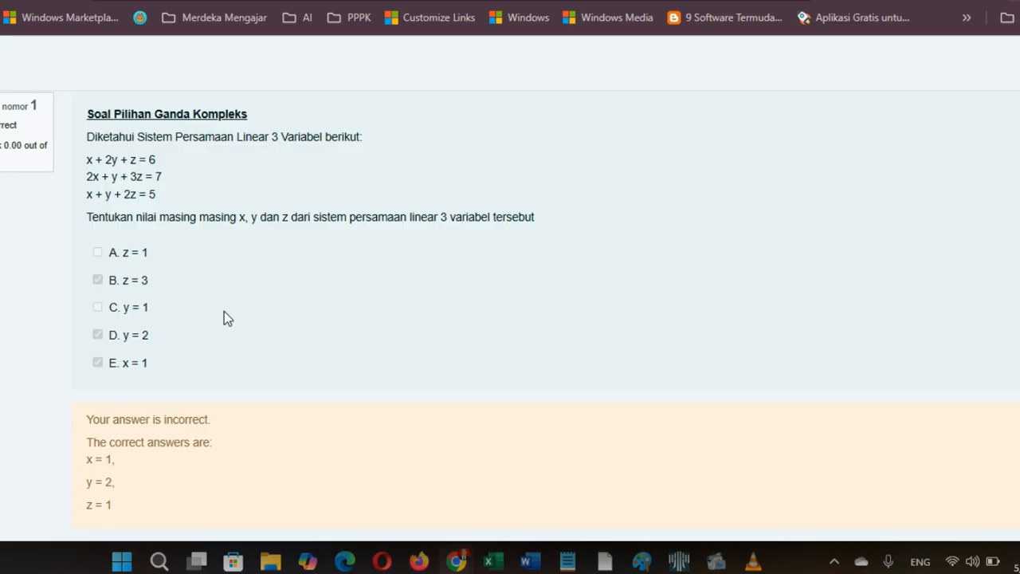
scroll(164, 319, down, 2)
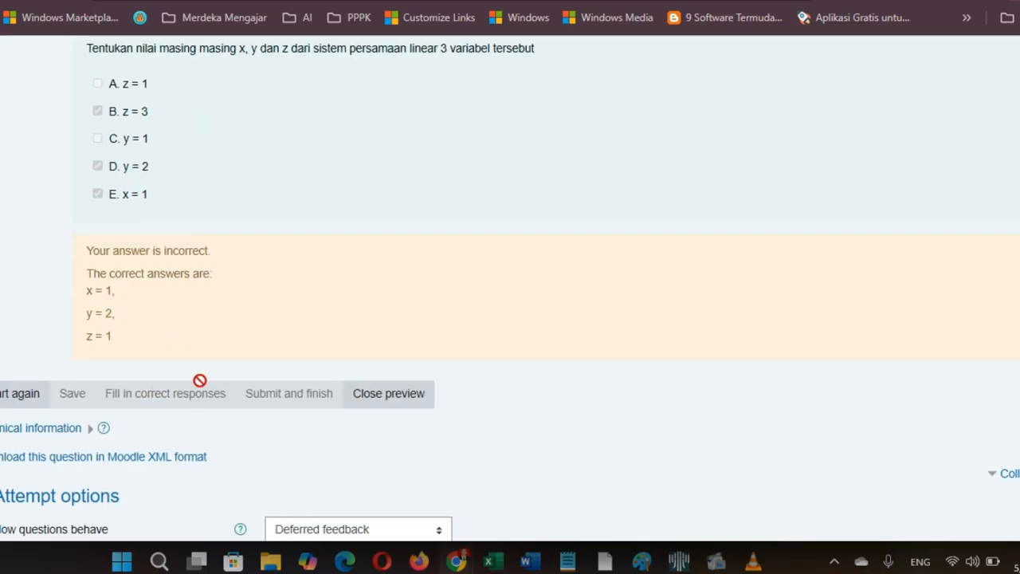
click(400, 398)
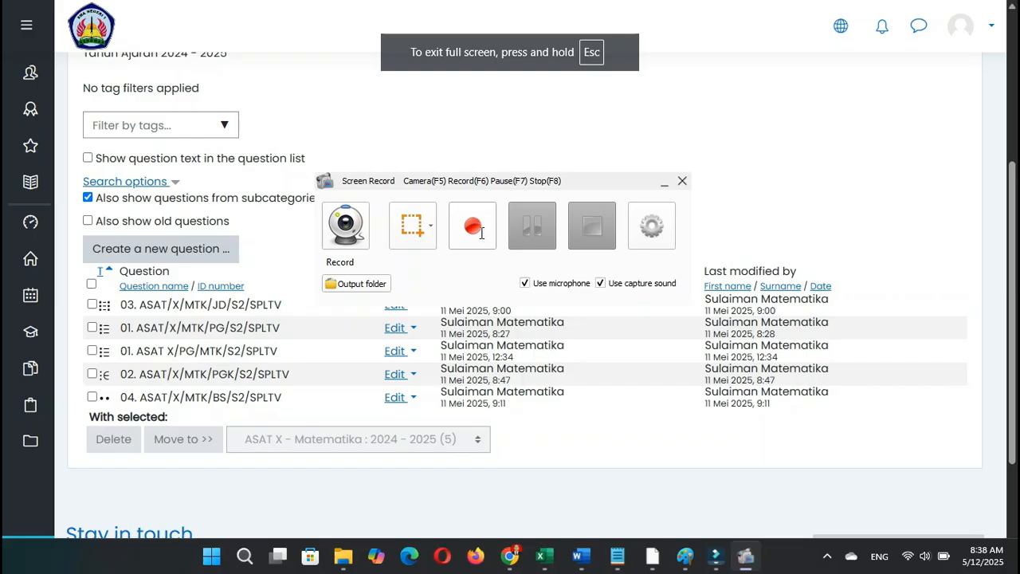
click(481, 233)
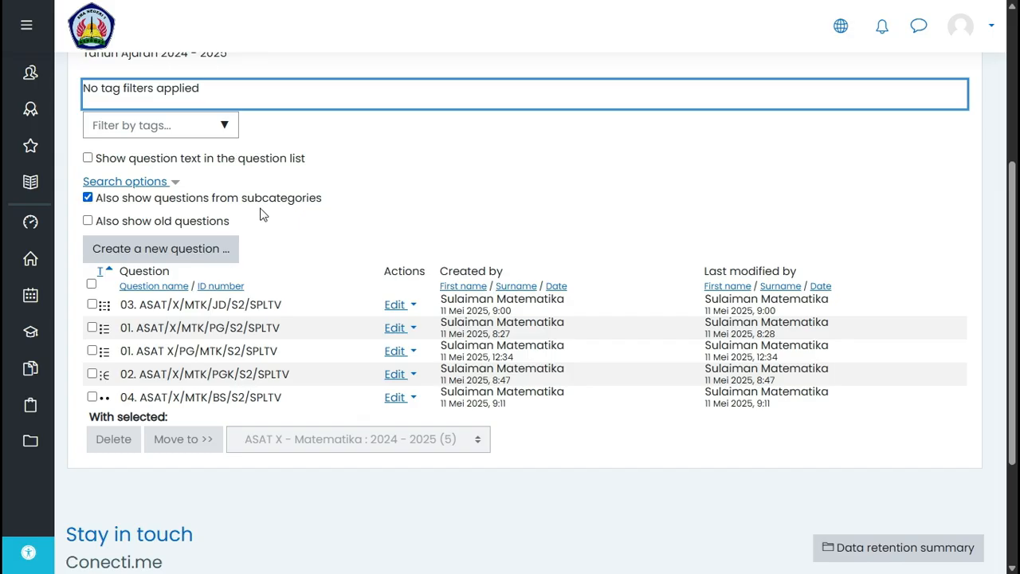
- Create a new question of the Multiple choice type in the question bank
click(220, 255)
click(335, 157)
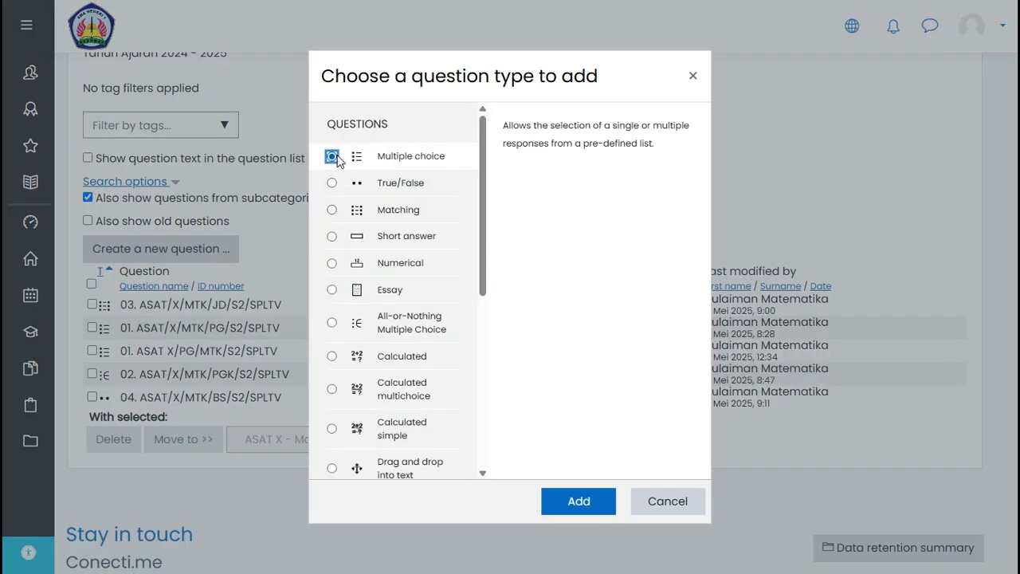
click(578, 502)
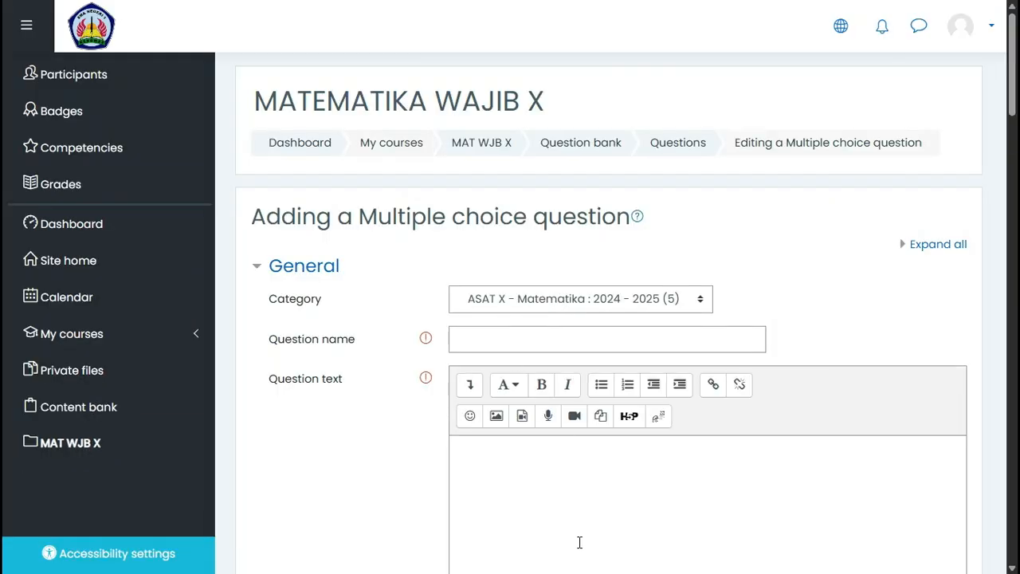
- Copy the naming pattern "01. ASAT/X/MTK/PG/S2/SPLTV" from the Notepad note into the new question's name
key(alt+Tab)
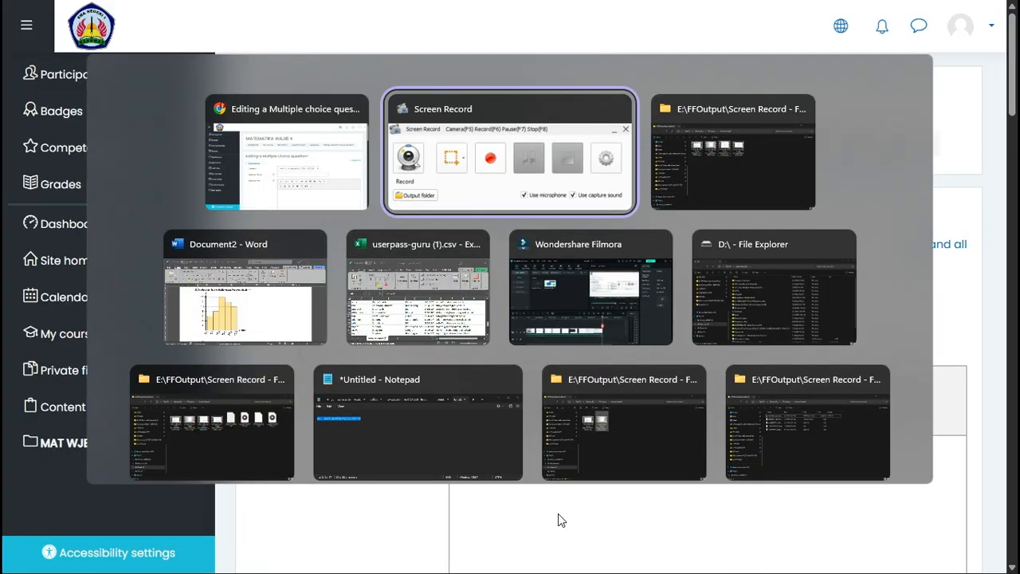
click(494, 431)
click(171, 197)
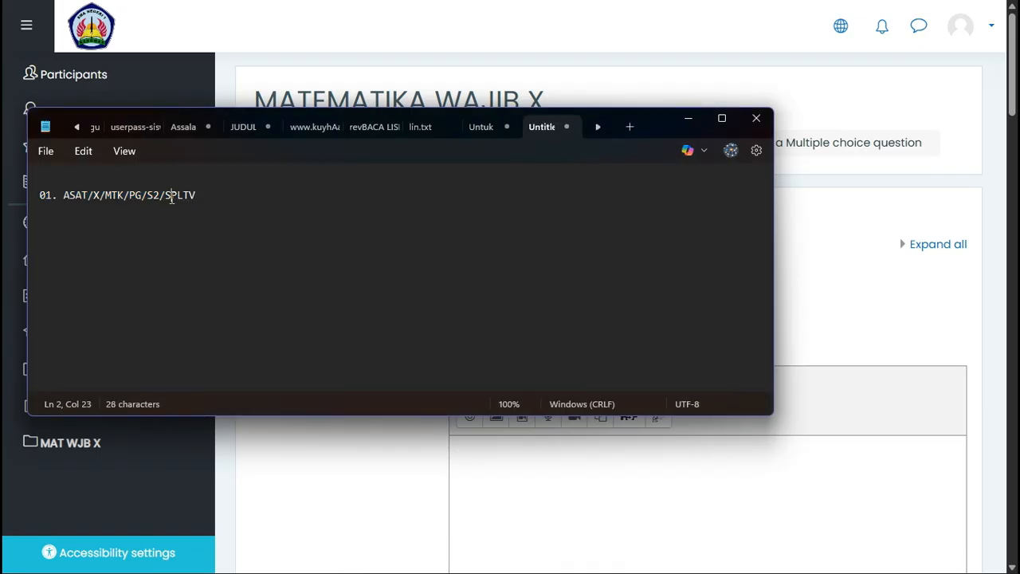
triple_click(171, 197)
key(ctrl+c)
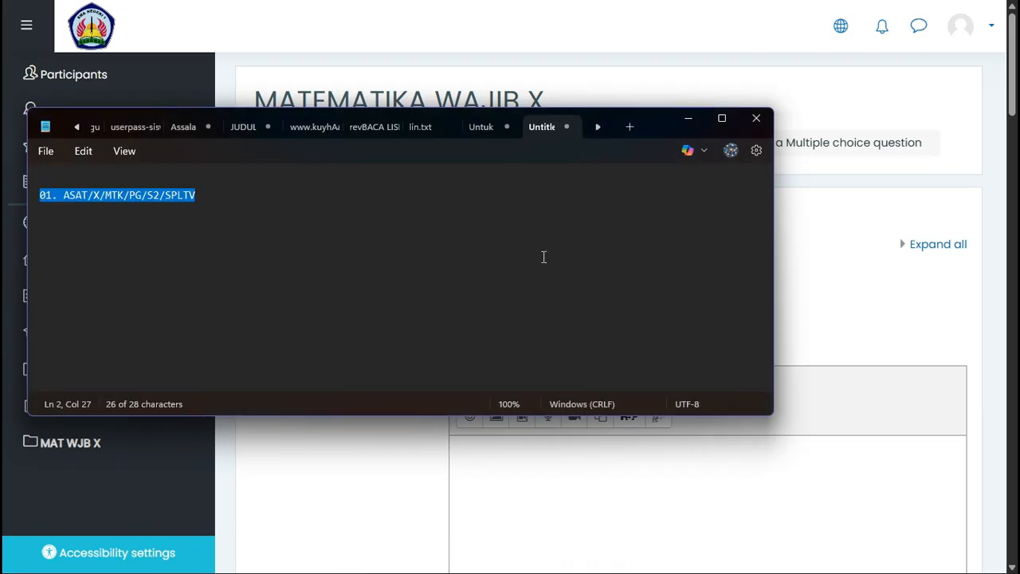
click(816, 306)
click(471, 341)
key(ctrl+v)
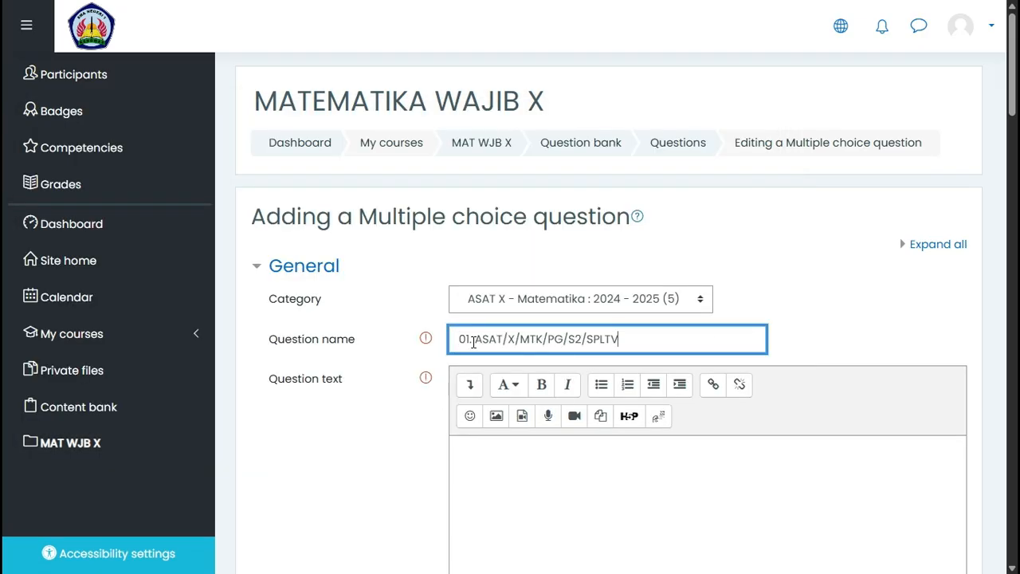
- Change the question name to "05. ASAT/X/MTK/PG/S2/STATISTIKA"
click(471, 339)
key(BackSpace)
text(5)
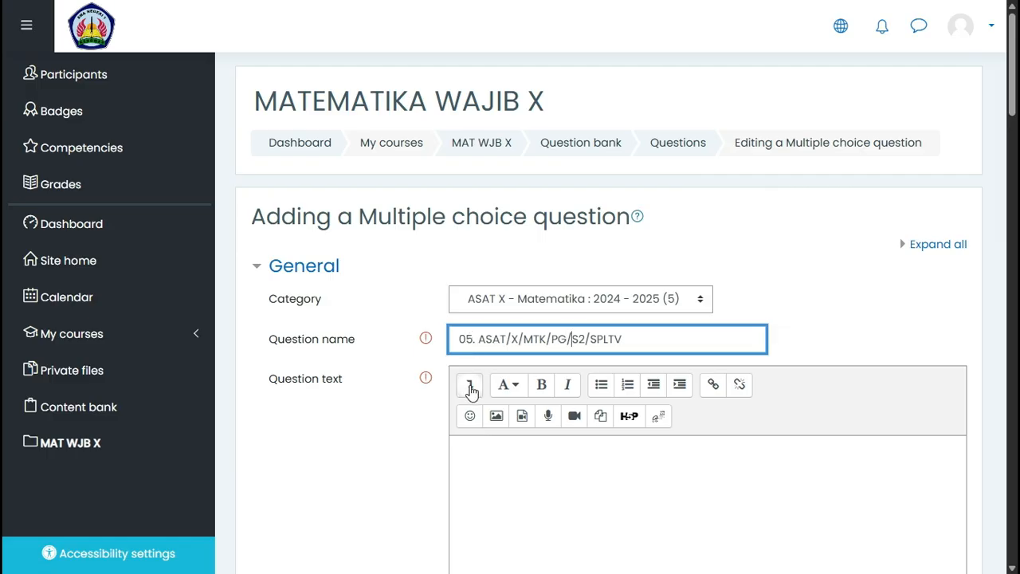
key(Right)
key(Right)
key(BackSpace)
key(BackSpace)
text(STATISTIKA)
- Copy question 5's sentence "Modus dari data pada histogram berikut adalah ····" from the Word document into the question text
click(483, 455)
scroll(483, 455, down, 1)
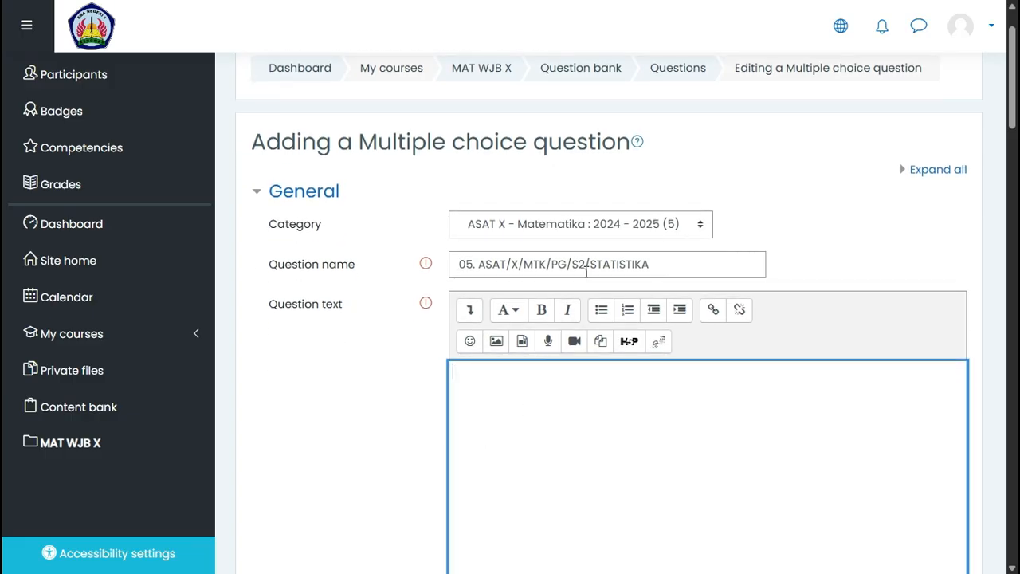
key(alt+Tab)
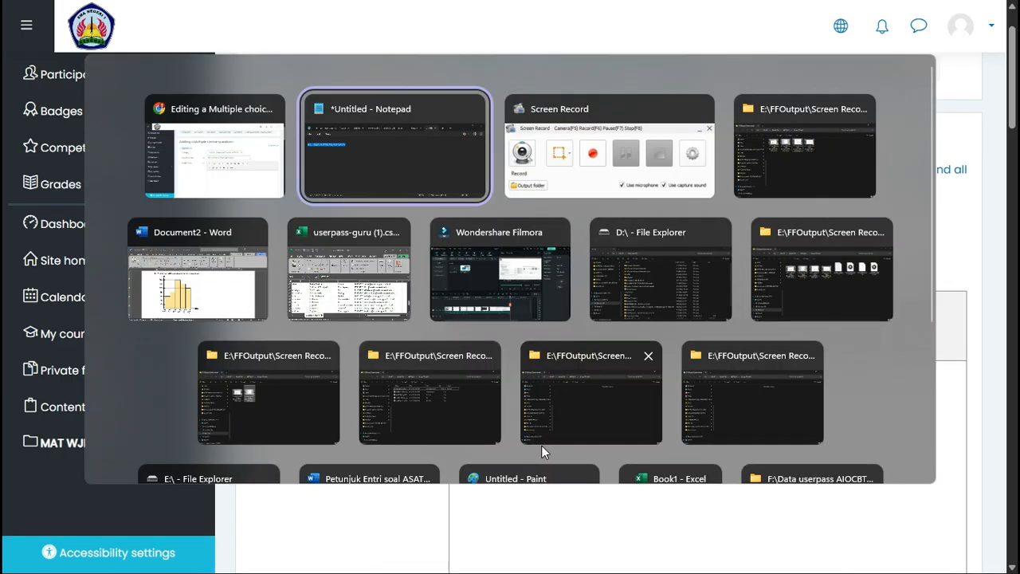
click(219, 275)
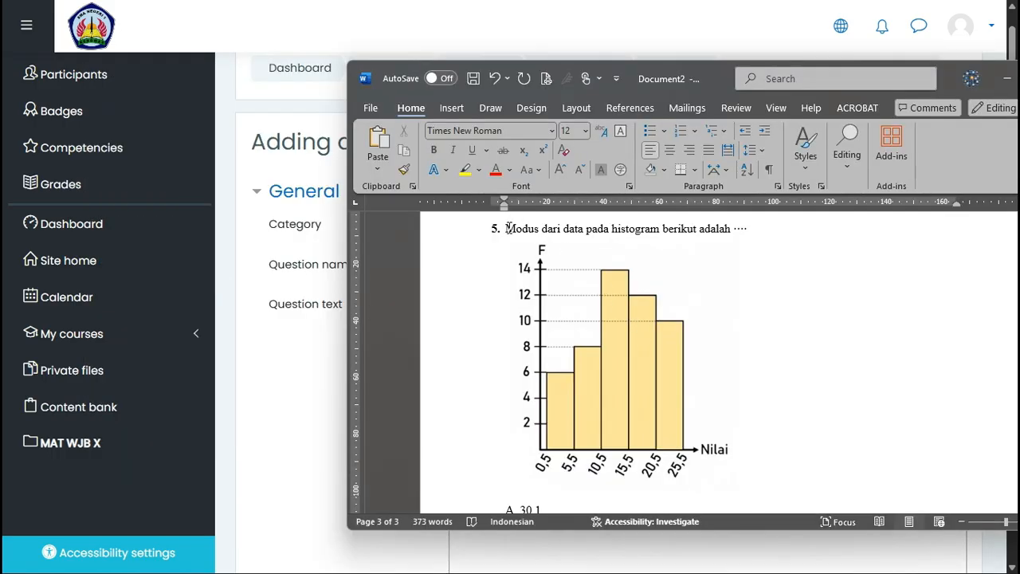
drag(508, 228, 746, 237)
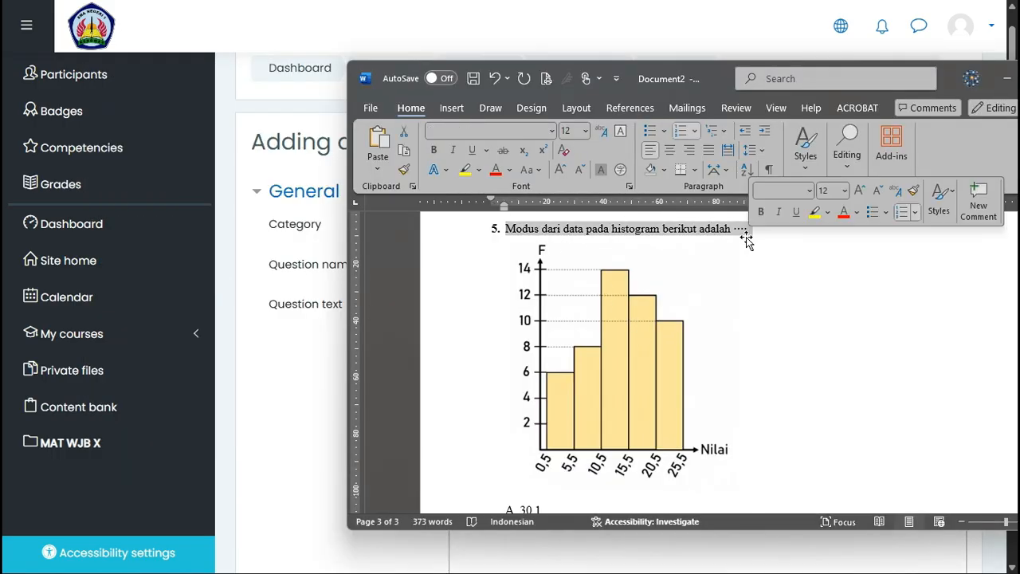
key(ctrl+c)
click(296, 362)
scroll(296, 365, down, 4)
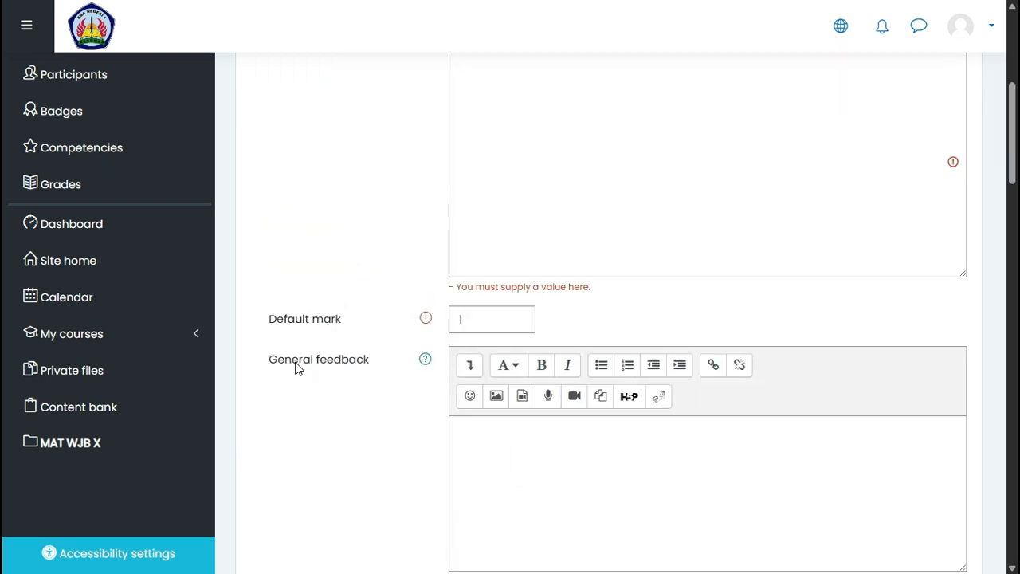
scroll(489, 367, up, 4)
click(491, 353)
key(ctrl+v)
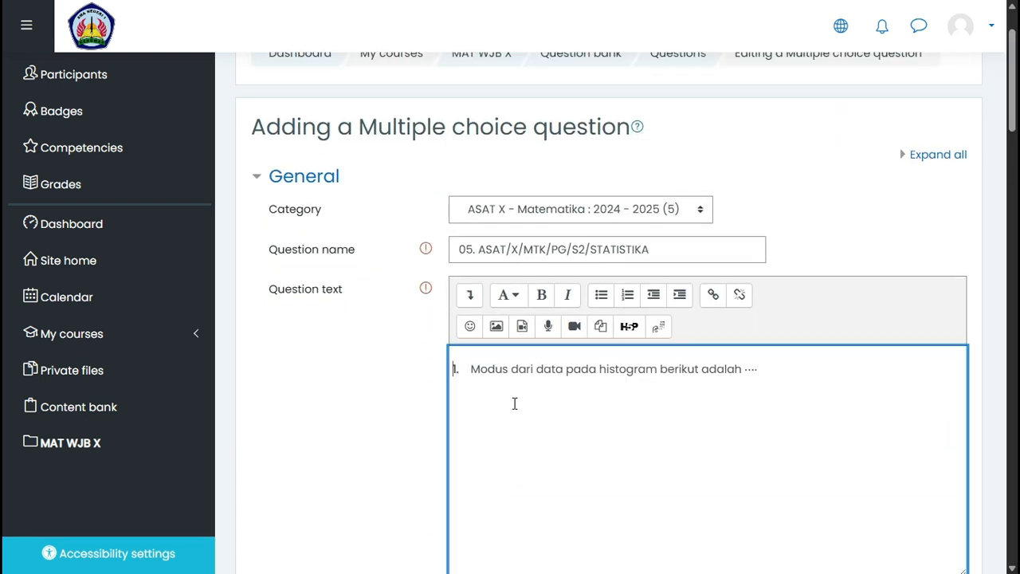
- Remove the list number and leading spaces in front of the pasted question sentence
click(472, 369)
key(BackSpace)
key(BackSpace)
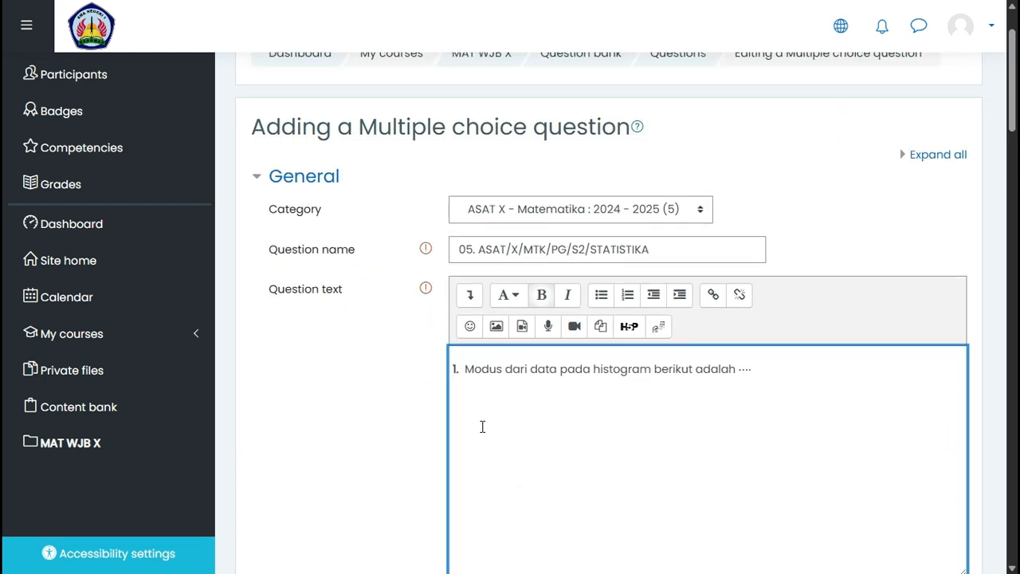
key(BackSpace)
- Capture a screenshot of question 5's histogram in the Word document and paste it below the question sentence, followed by a new line
click(755, 364)
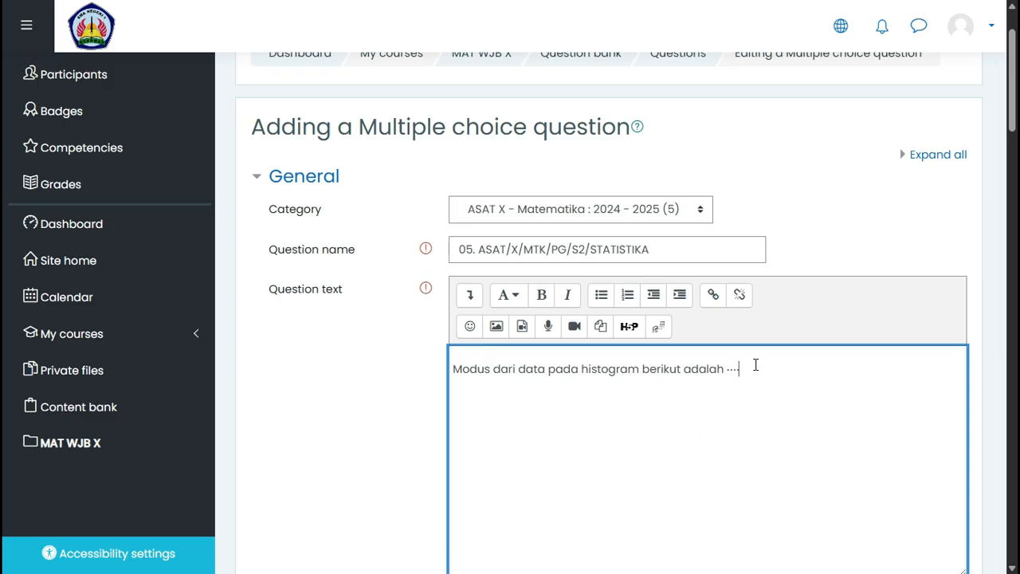
key(Return)
key(alt+Tab)
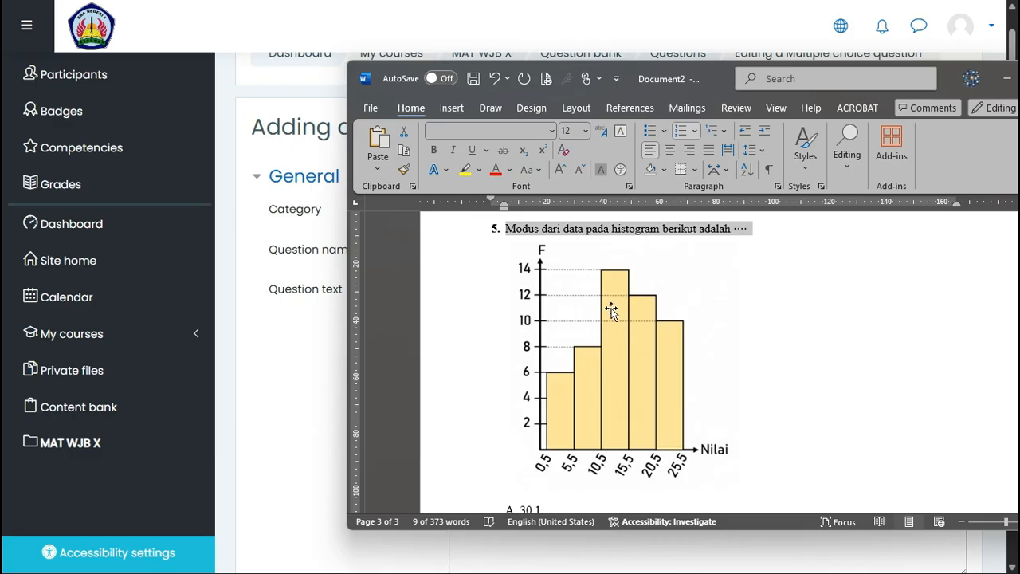
click(611, 311)
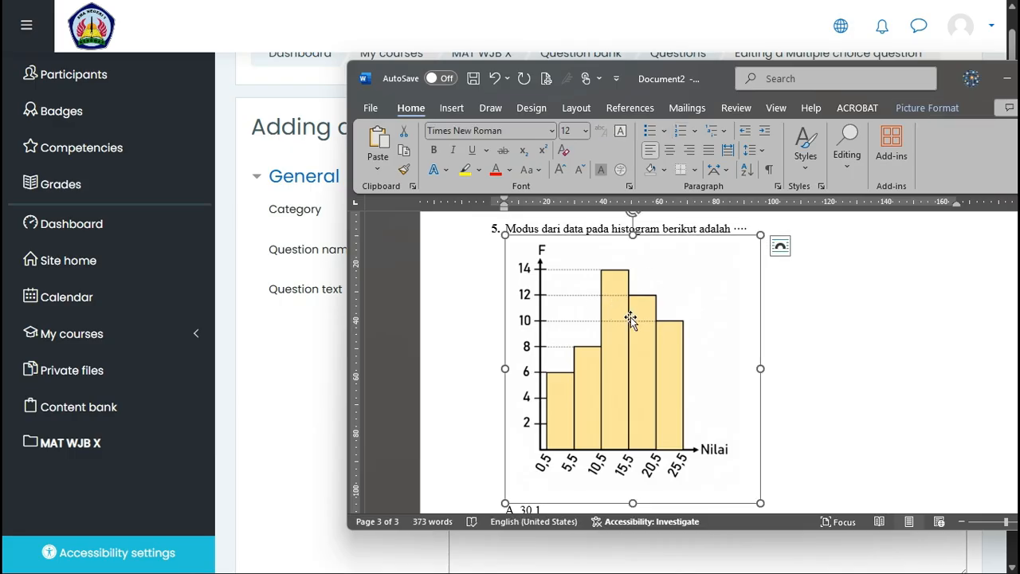
click(804, 319)
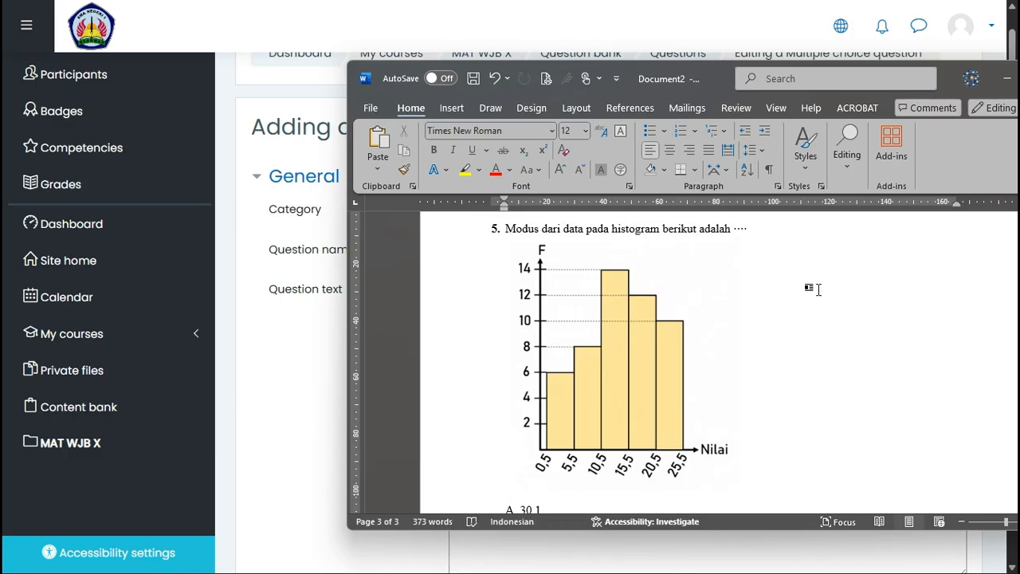
key(super+shift+s)
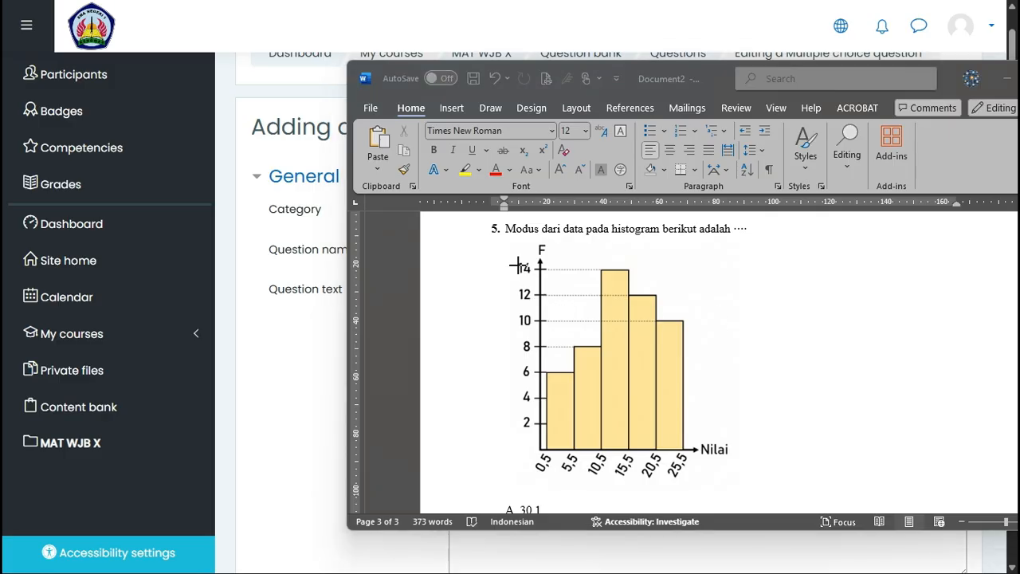
drag(499, 238, 744, 484)
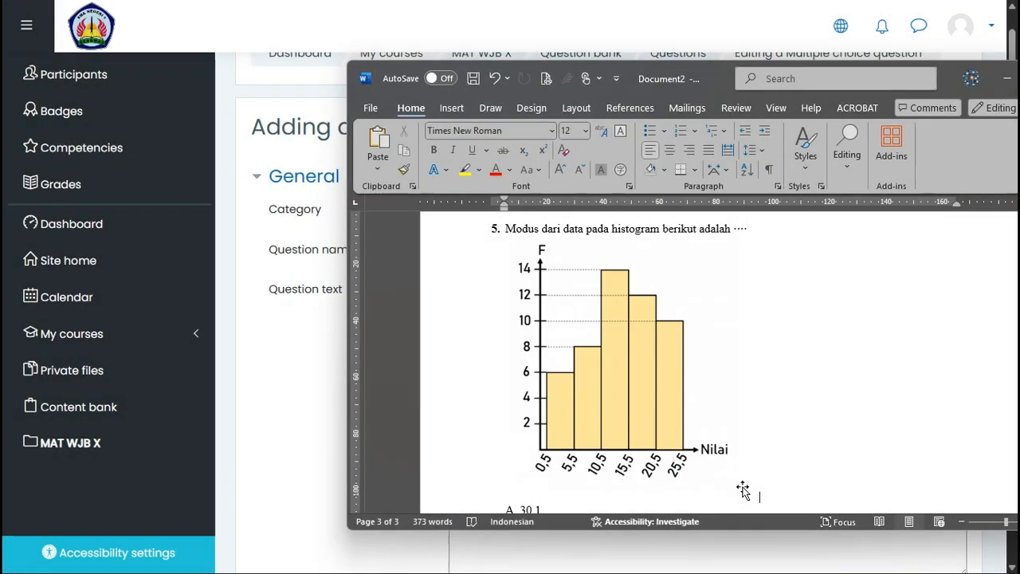
click(303, 354)
click(522, 402)
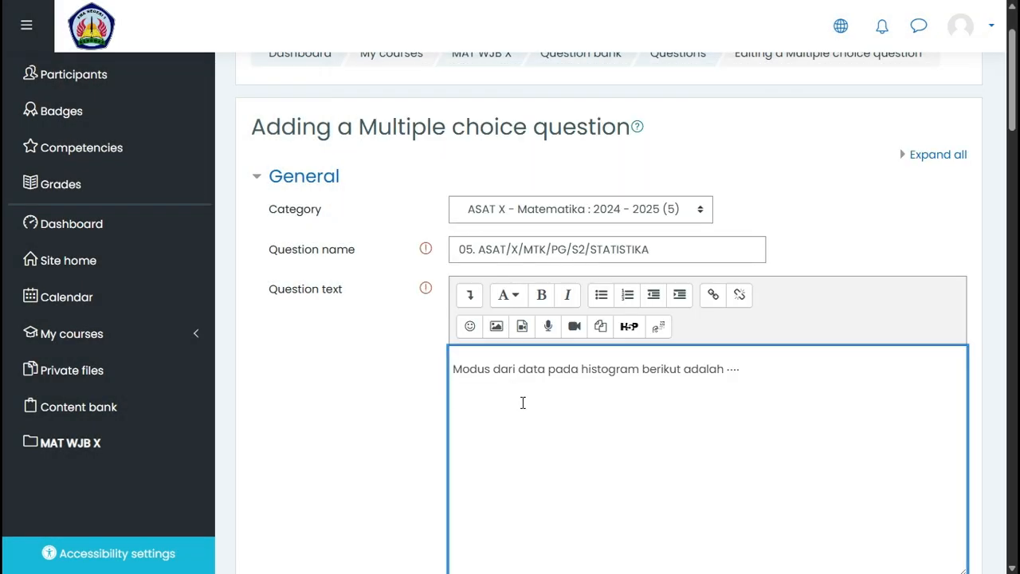
key(ctrl+v)
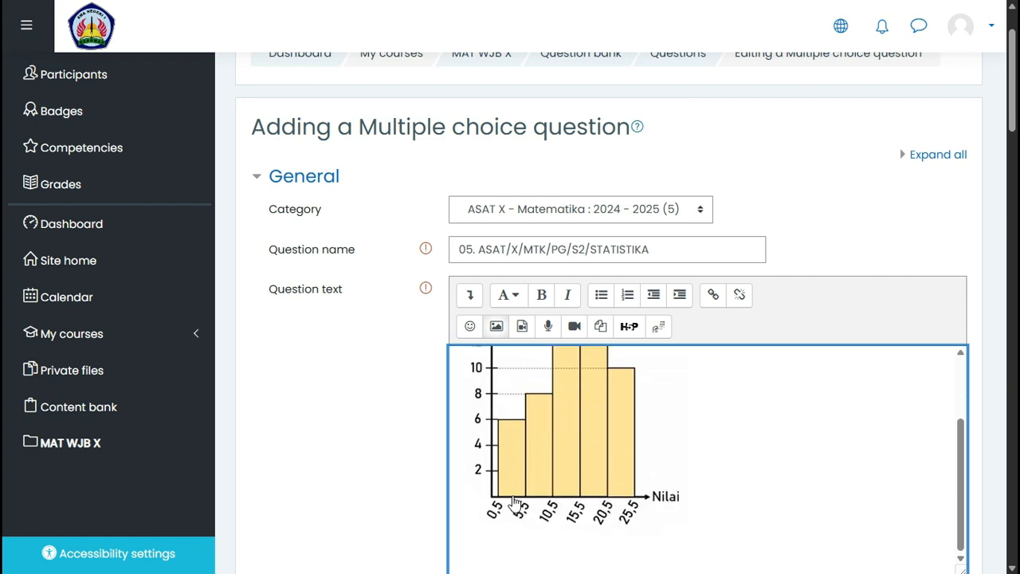
click(719, 514)
key(Return)
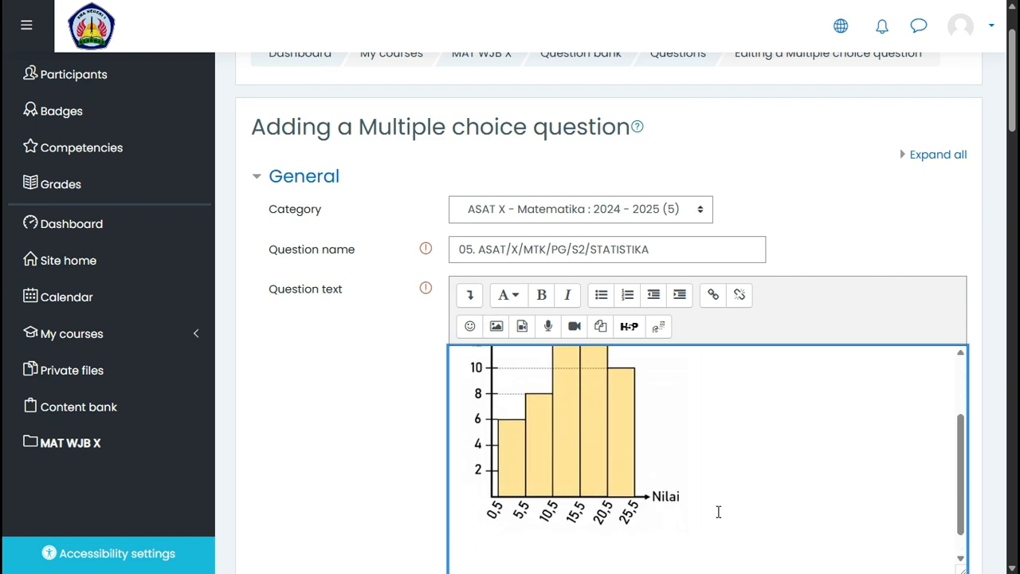
- Set the choice numbering to "A., B., C., ..." and enter option A from the Word document, 30,1, as Choice 1
key(alt+Tab)
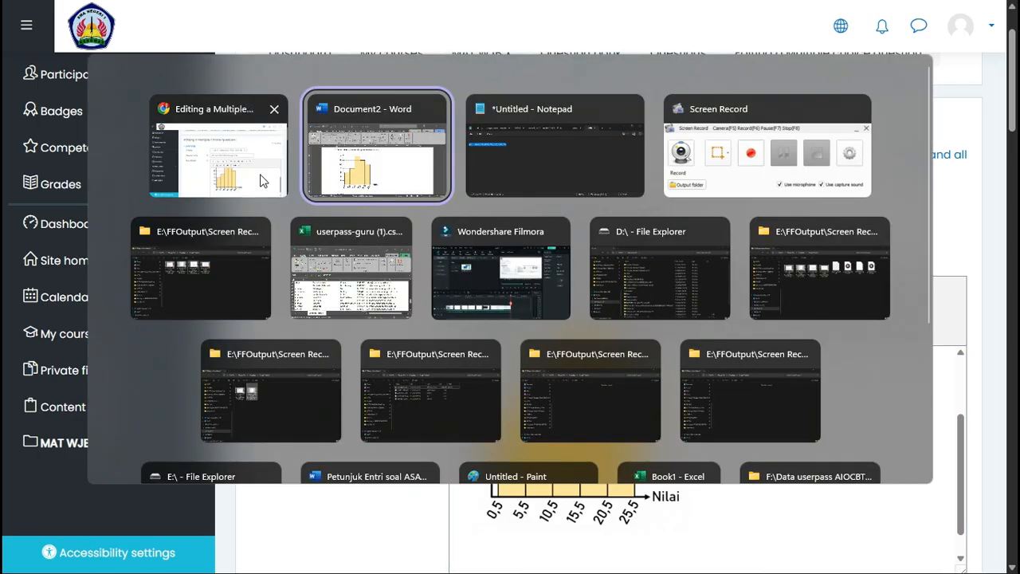
click(375, 147)
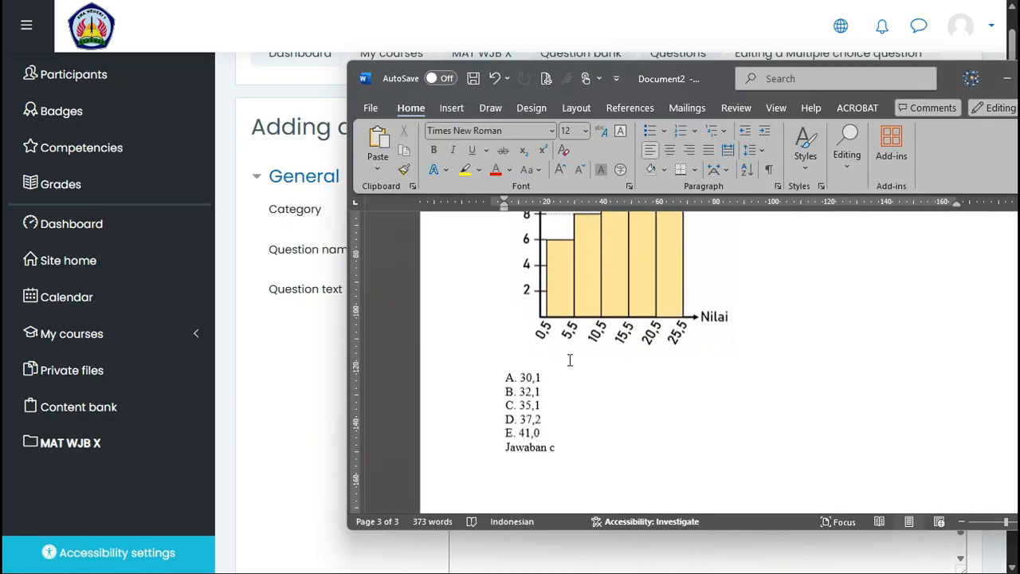
scroll(570, 360, down, 1)
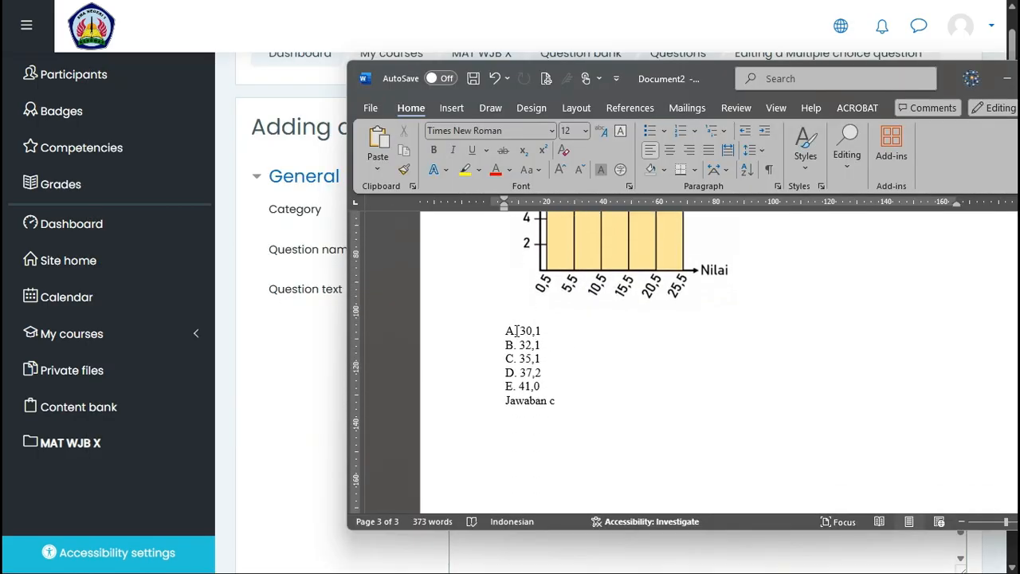
drag(519, 330, 596, 330)
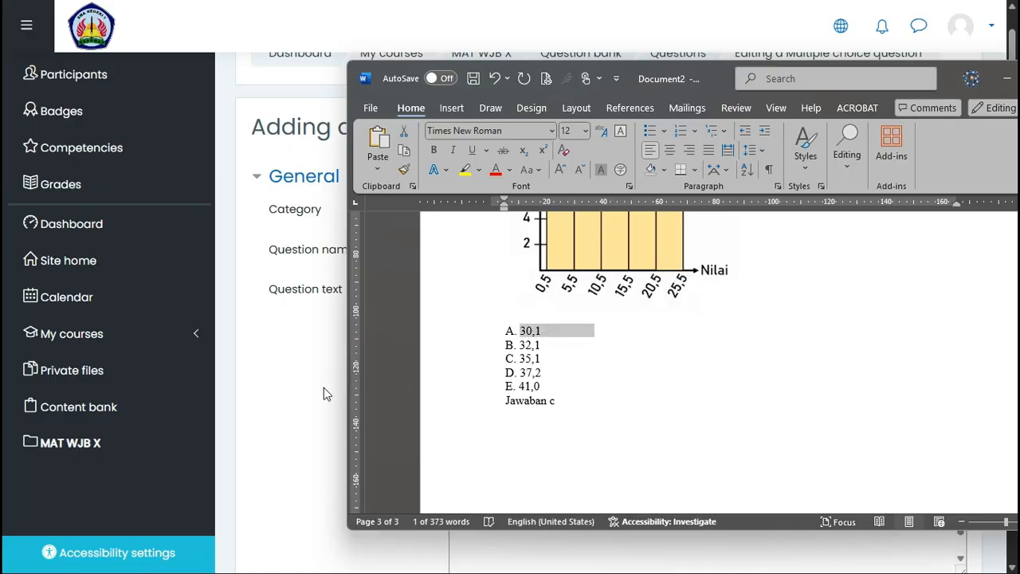
click(303, 424)
scroll(428, 444, down, 7)
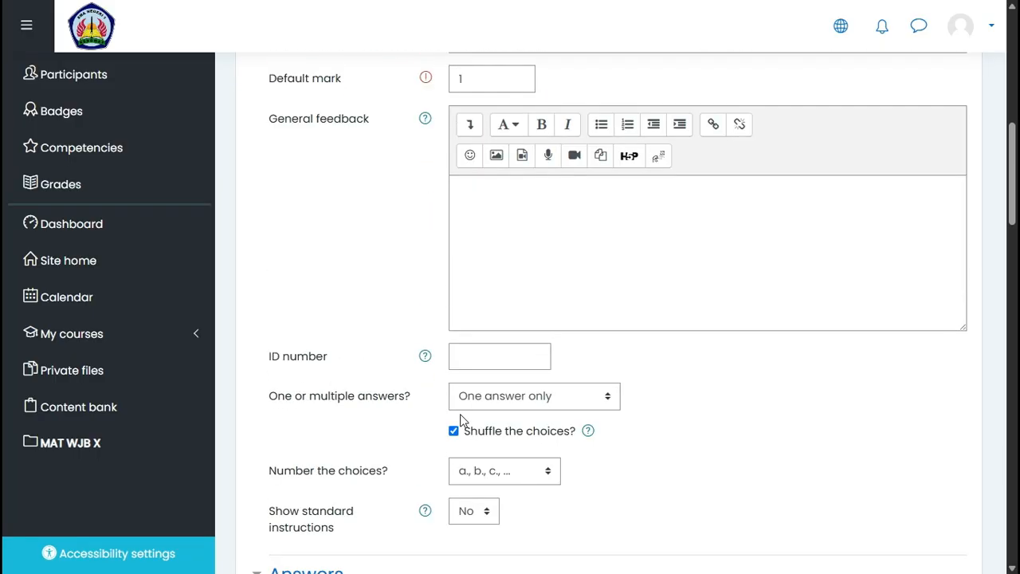
scroll(487, 391, down, 1)
click(548, 395)
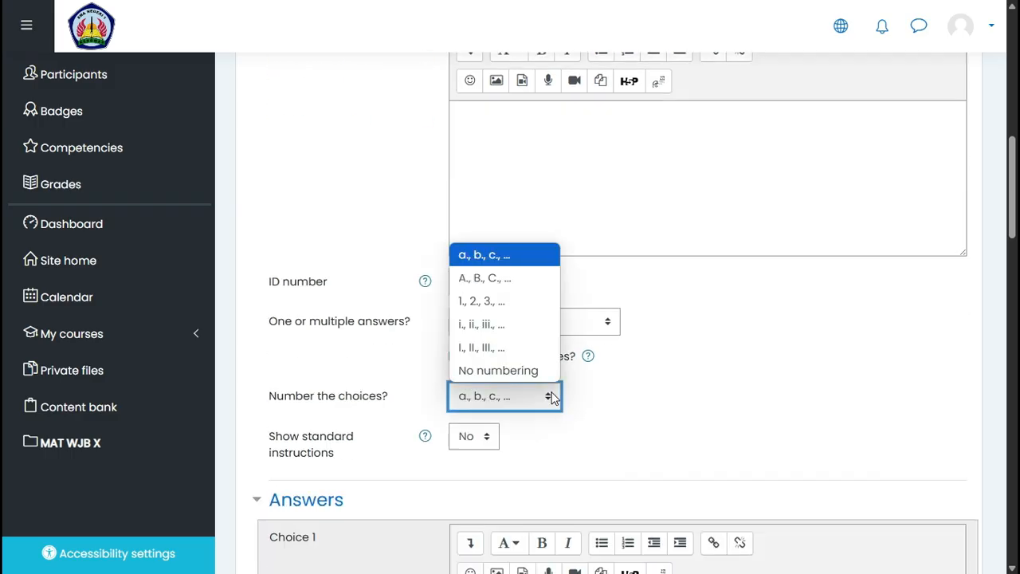
click(498, 277)
scroll(573, 439, down, 4)
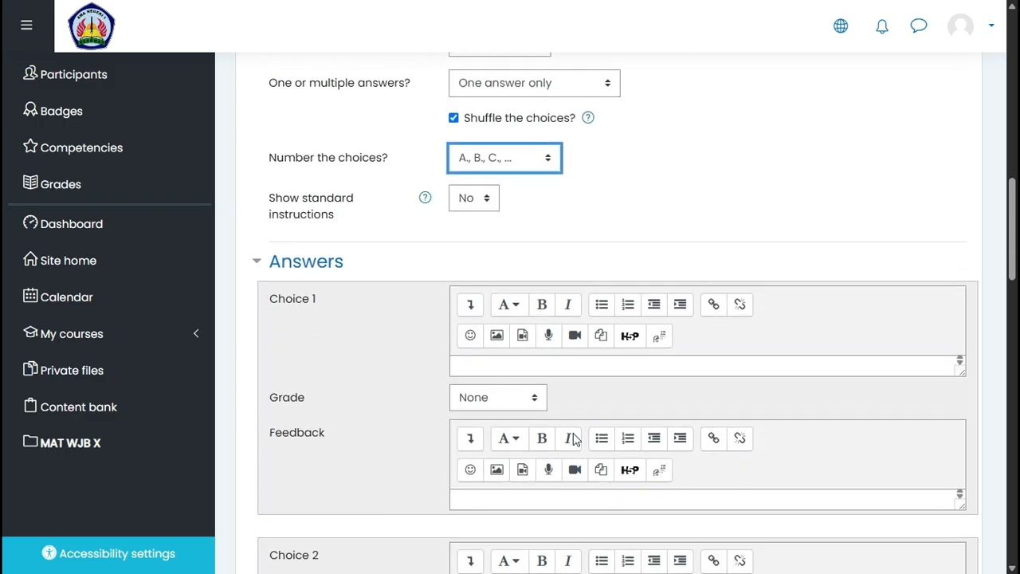
click(486, 303)
text(30,1)
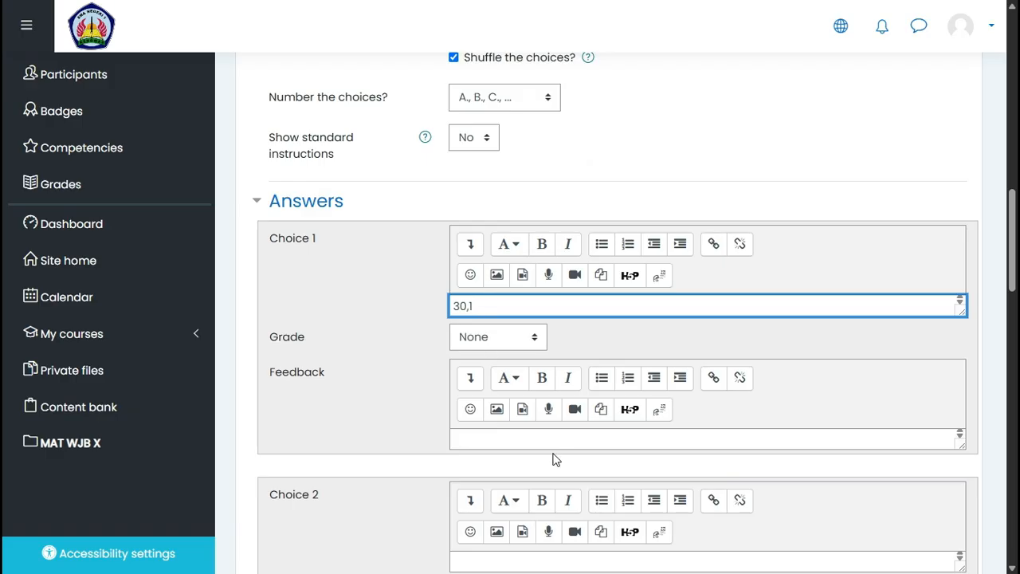
- Check options B and C in the Word document and enter 32,1 as Choice 2 and 35,1 as Choice 3
key(alt+Tab)
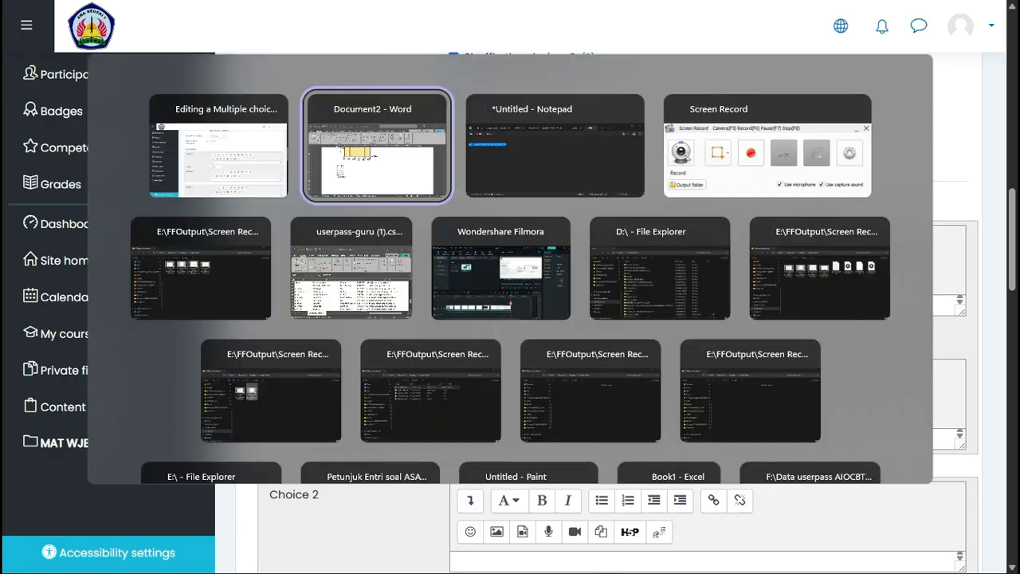
click(345, 143)
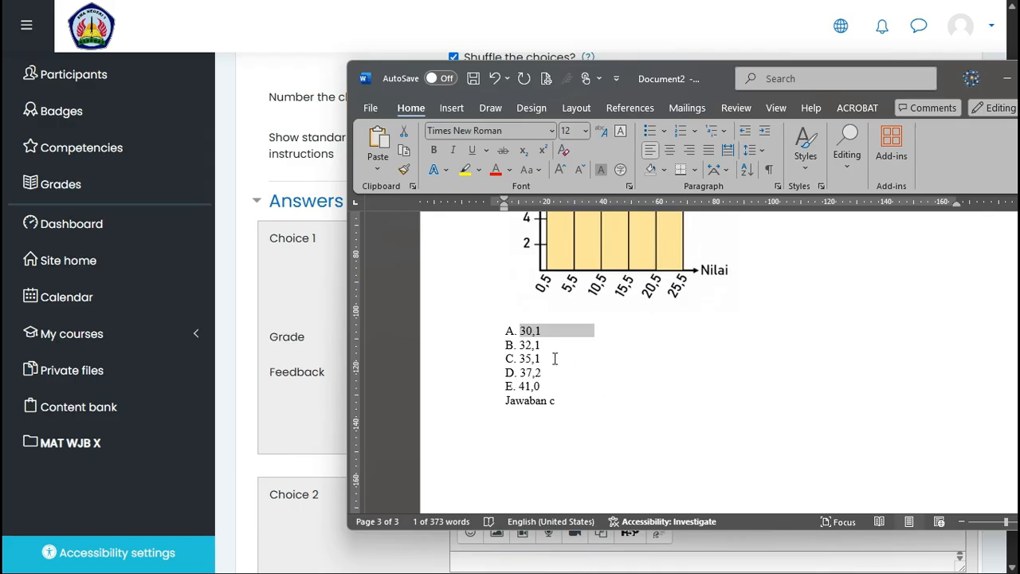
click(318, 425)
scroll(398, 430, down, 3)
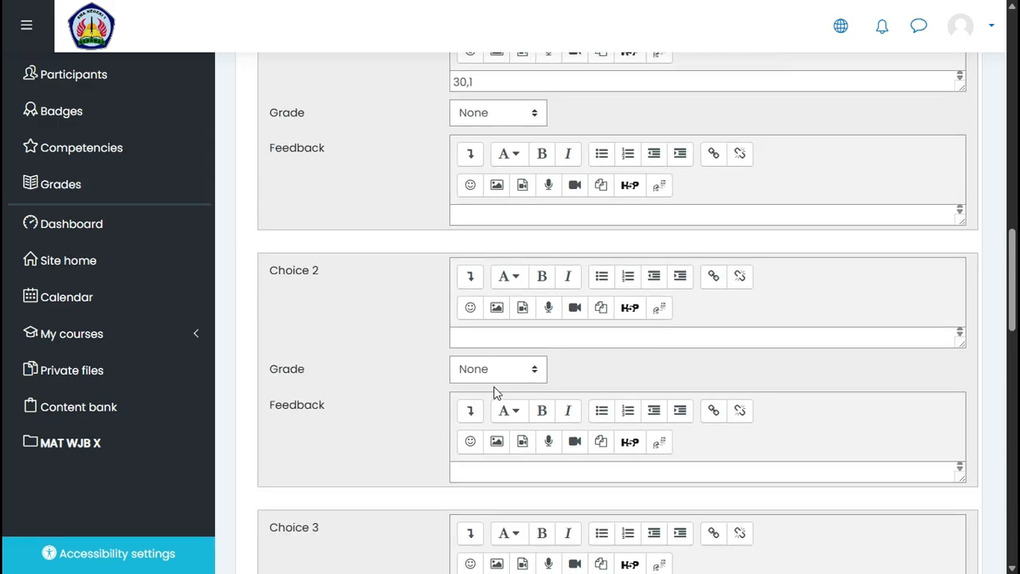
click(507, 334)
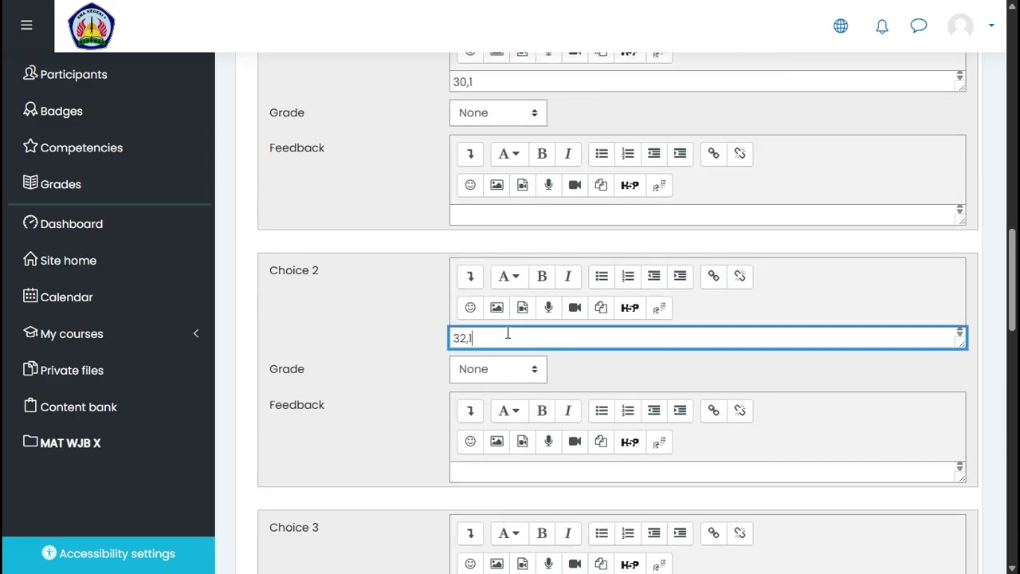
scroll(507, 335, down, 2)
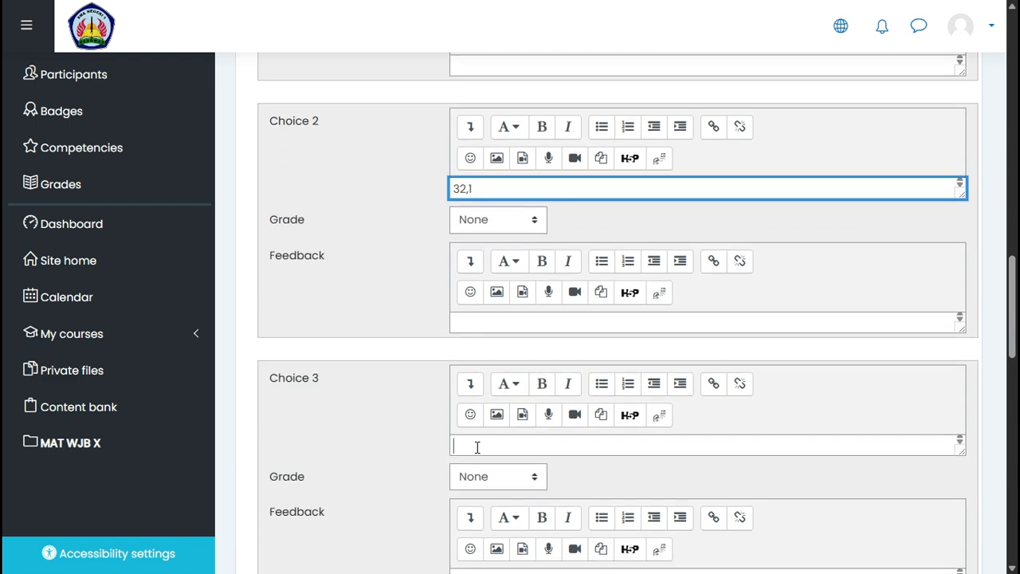
click(477, 447)
text(35,1)
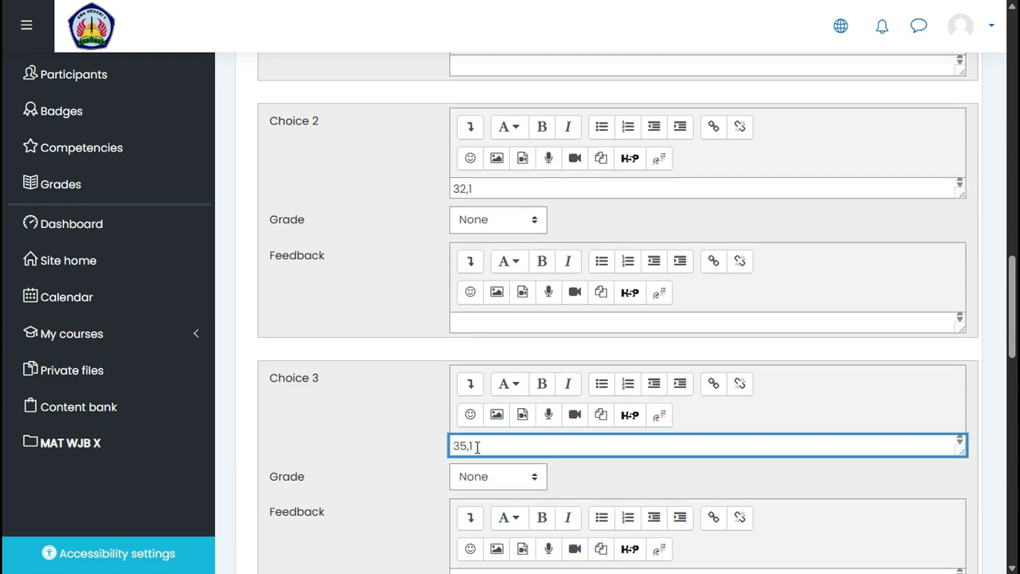
- Check option D in the Word document and enter 37,2 as Choice 4
scroll(486, 443, down, 1)
key(alt+Tab)
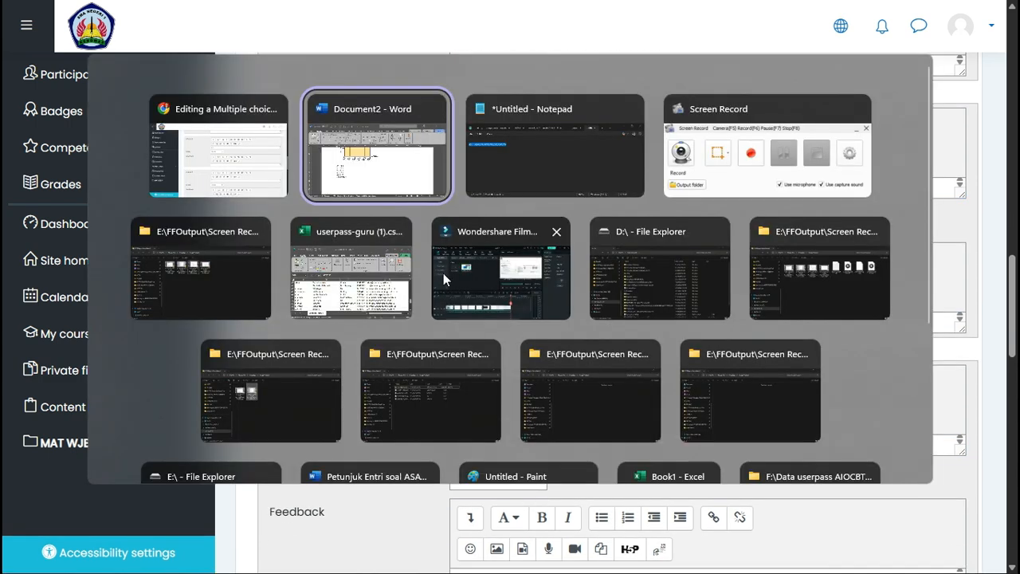
click(370, 166)
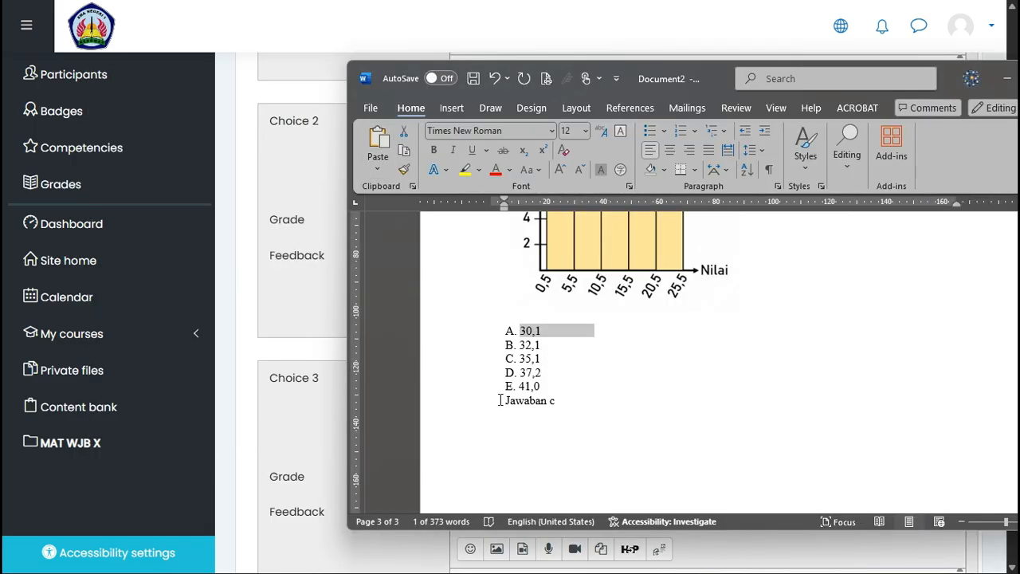
click(317, 440)
scroll(482, 474, down, 3)
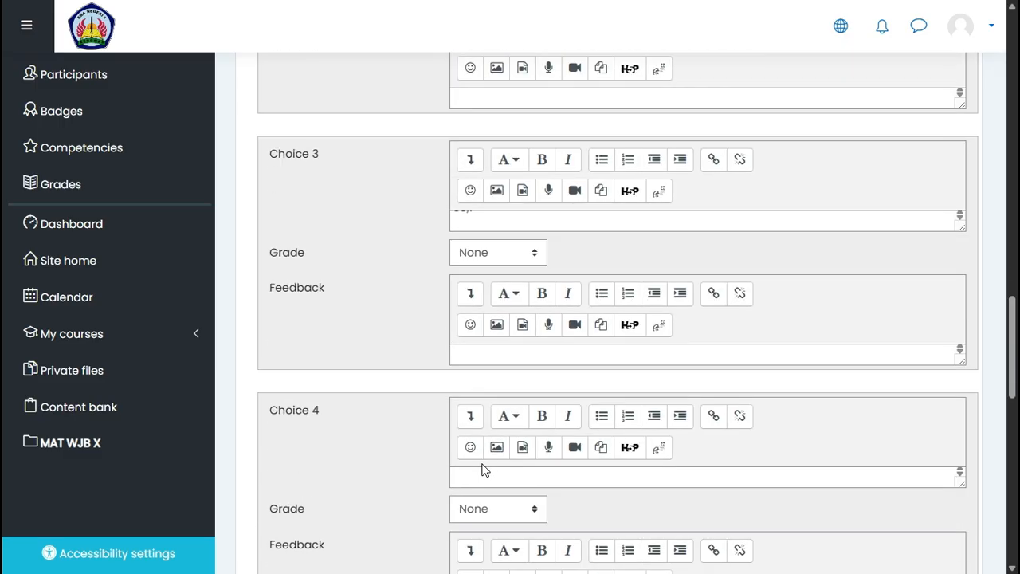
scroll(487, 415, down, 1)
click(497, 404)
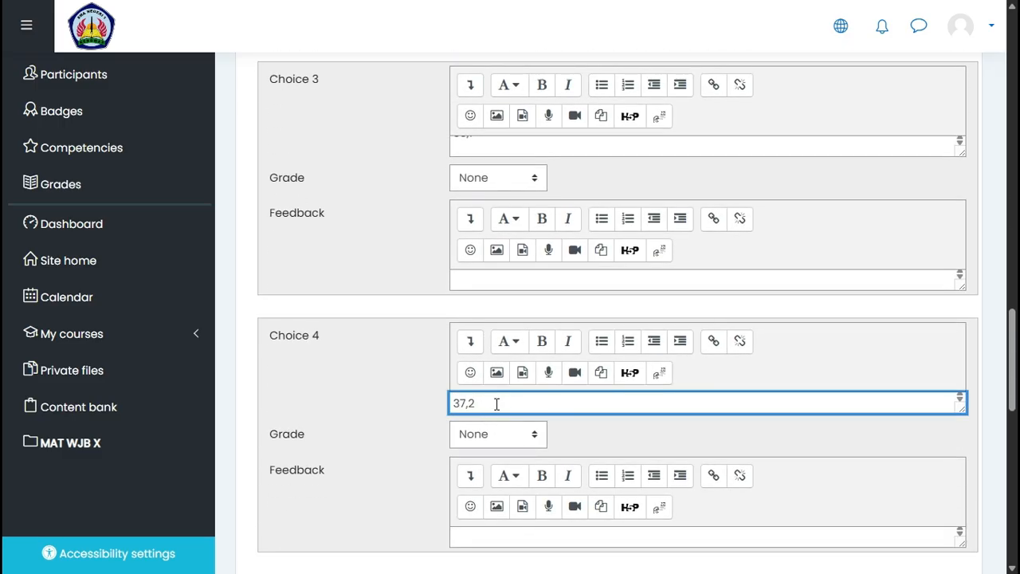
text(37,2)
key(Return)
scroll(502, 502, down, 3)
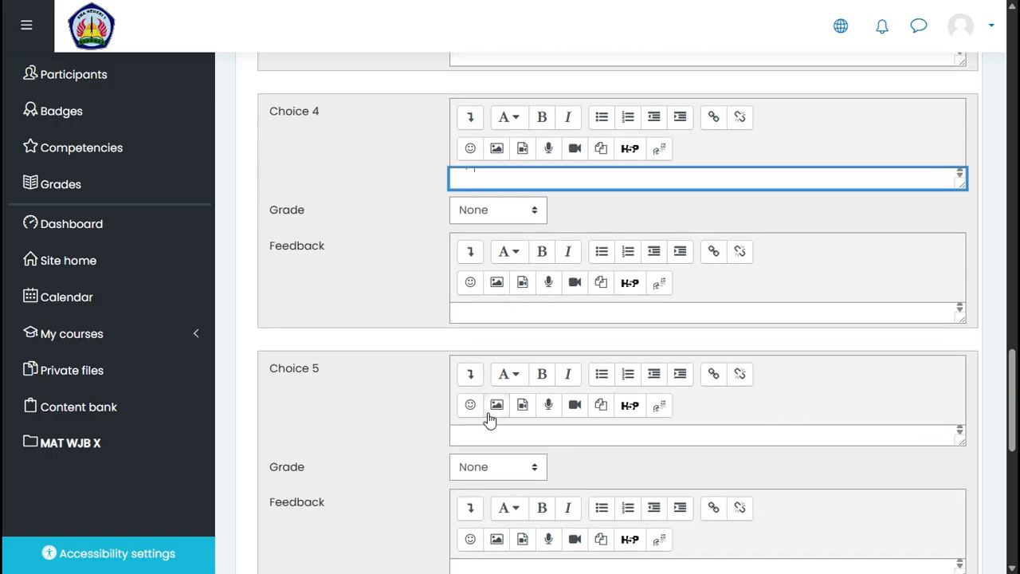
- Remove the blank line after 37,2 in Choice 4 and enter 41,2 as Choice 5
click(488, 434)
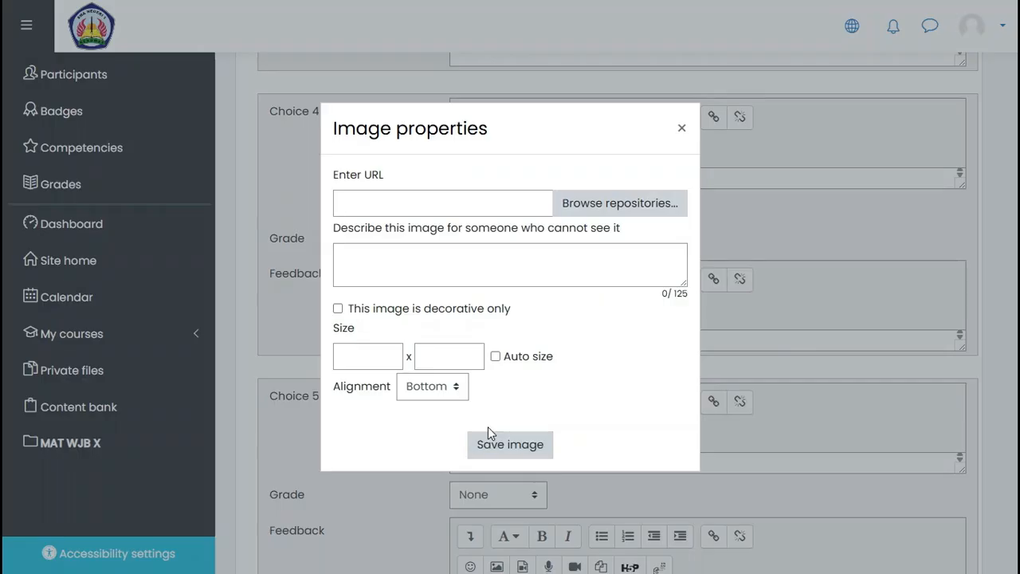
click(681, 128)
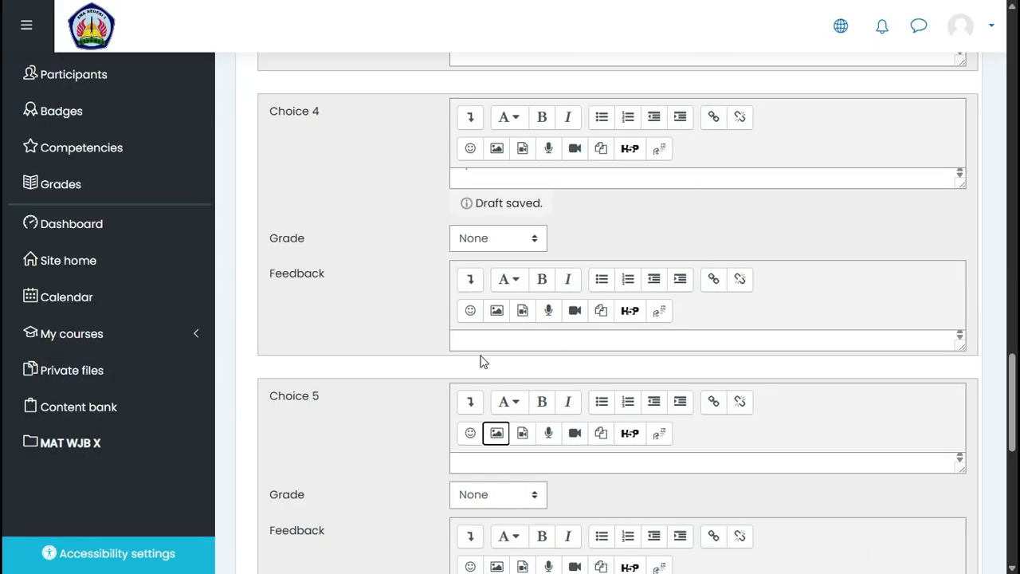
click(461, 177)
key(BackSpace)
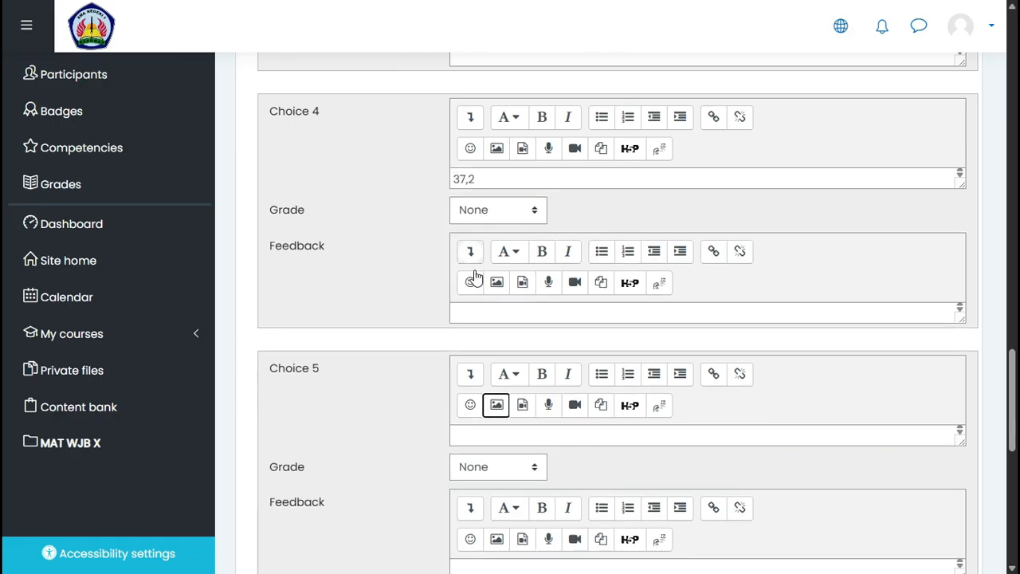
click(469, 433)
text(4)
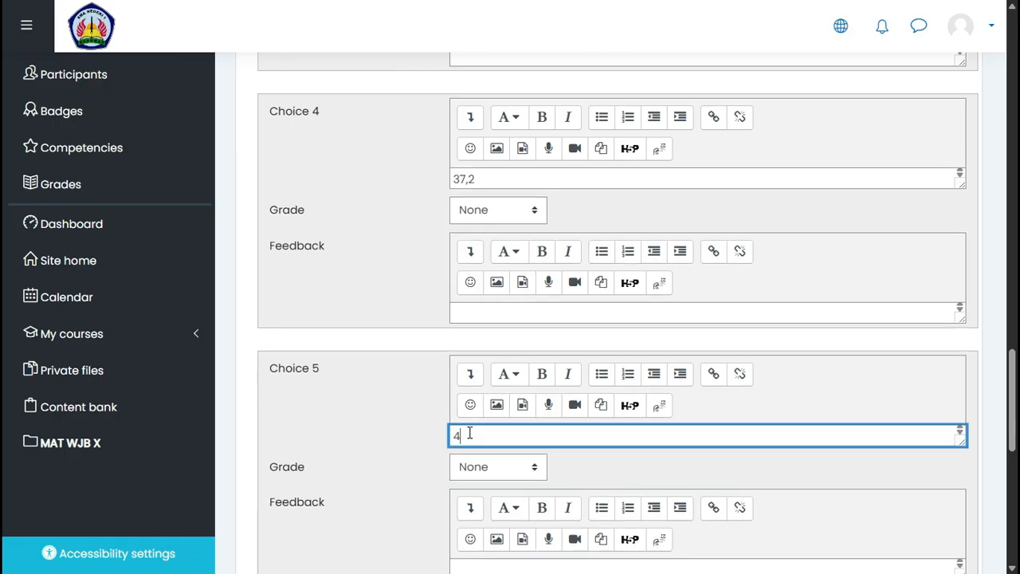
text(1,2)
- Check question 5's answer key in the Word document and set the grade of Choice 3 (35,1) to 100%
key(alt+Tab)
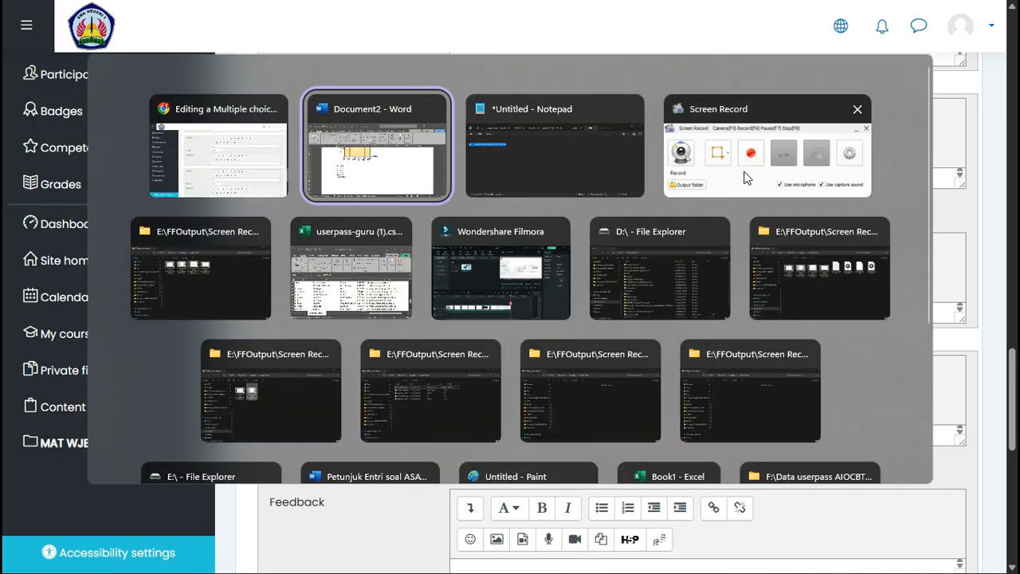
click(337, 169)
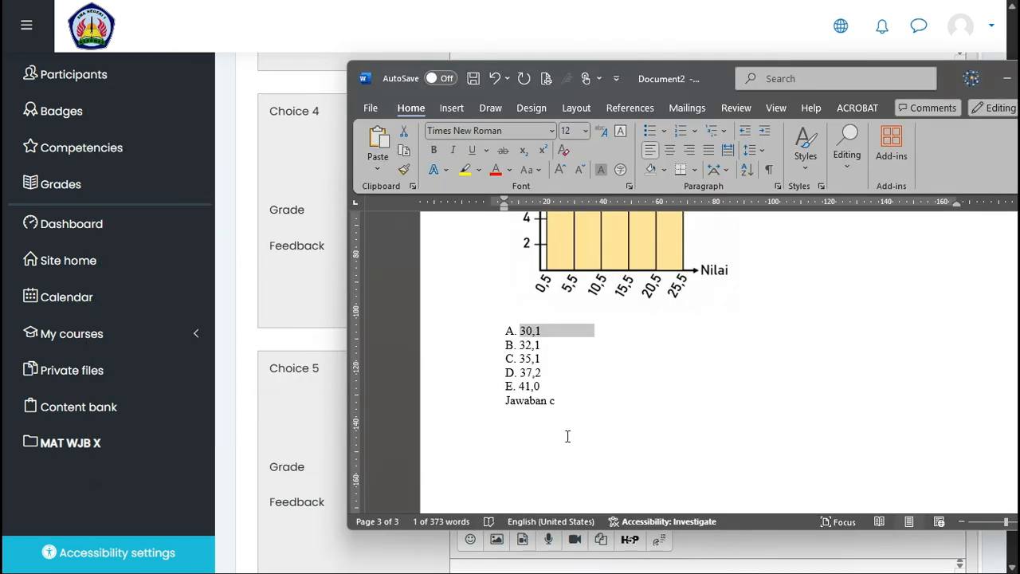
click(274, 279)
scroll(414, 297, up, 2)
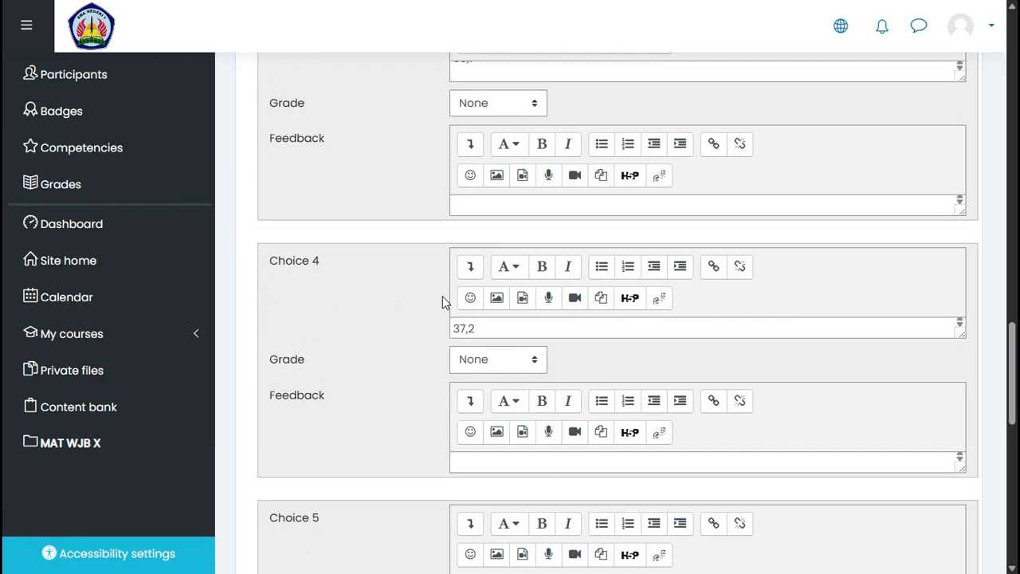
scroll(461, 217, up, 2)
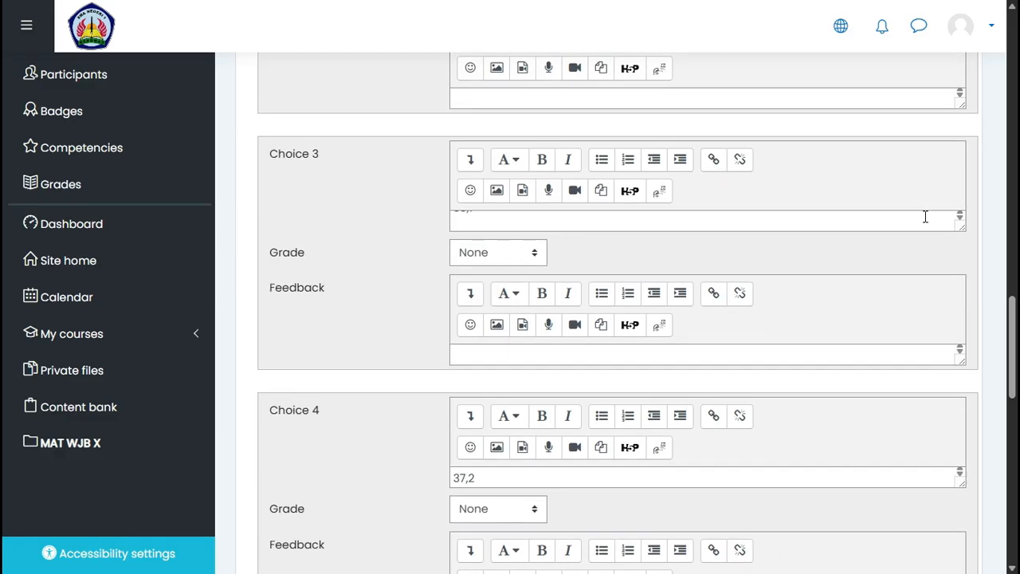
drag(962, 228, 967, 256)
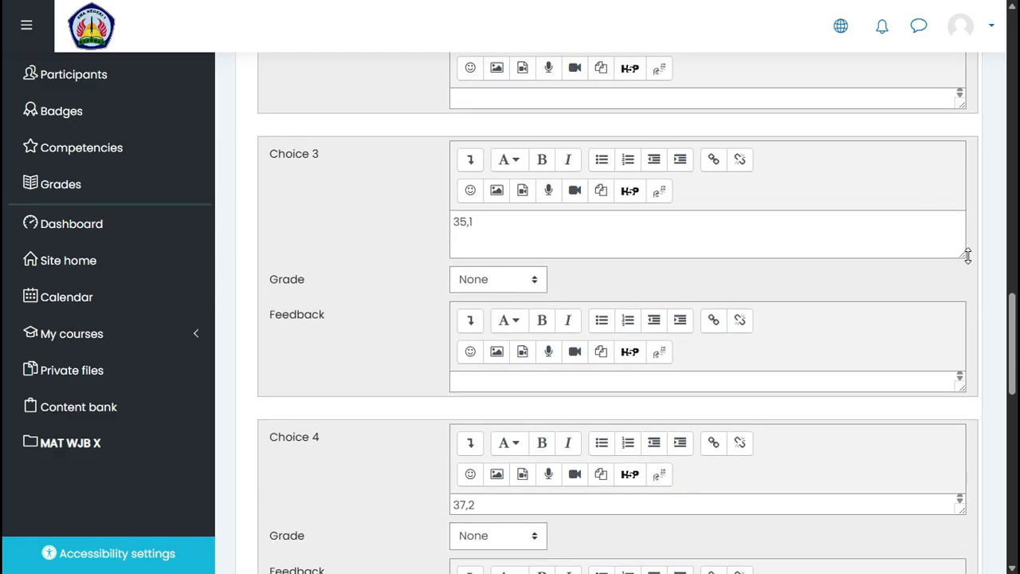
click(535, 281)
click(477, 22)
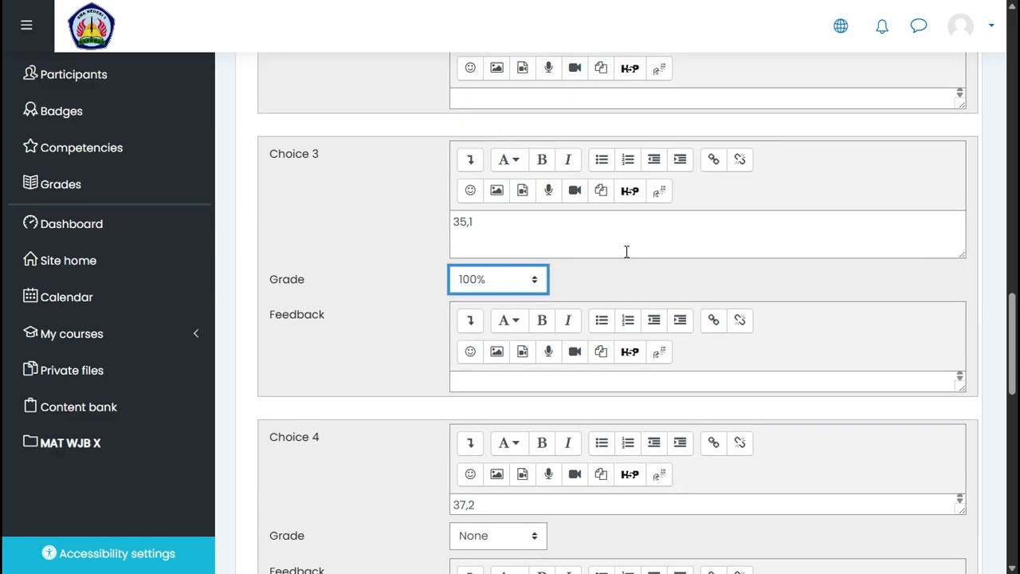
- Save the multiple choice question and preview 05. ASAT/X/MTK/PG/S2/STATISTIKA from the question bank, closing the preview when done
scroll(628, 263, down, 10)
click(477, 263)
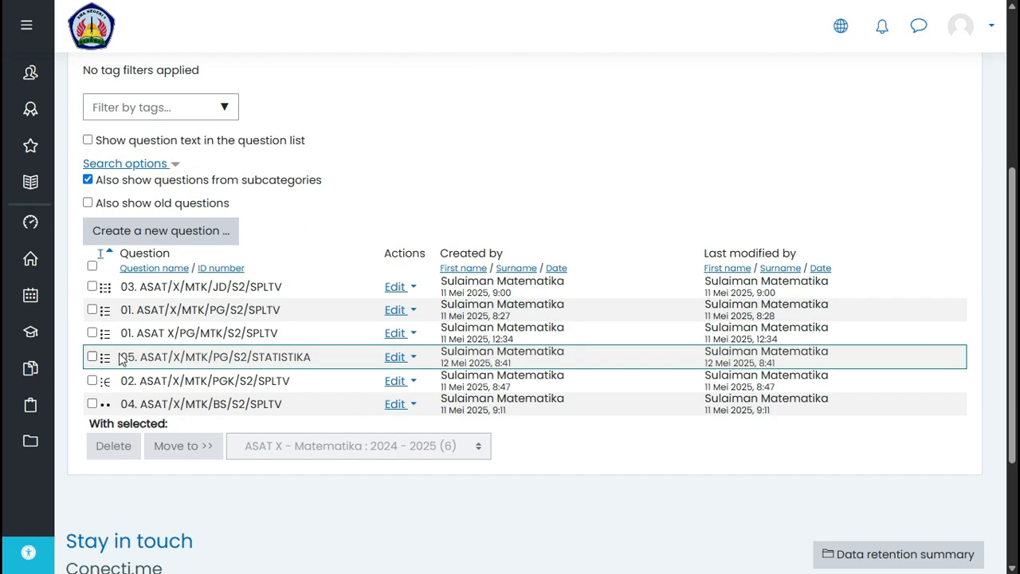
click(400, 357)
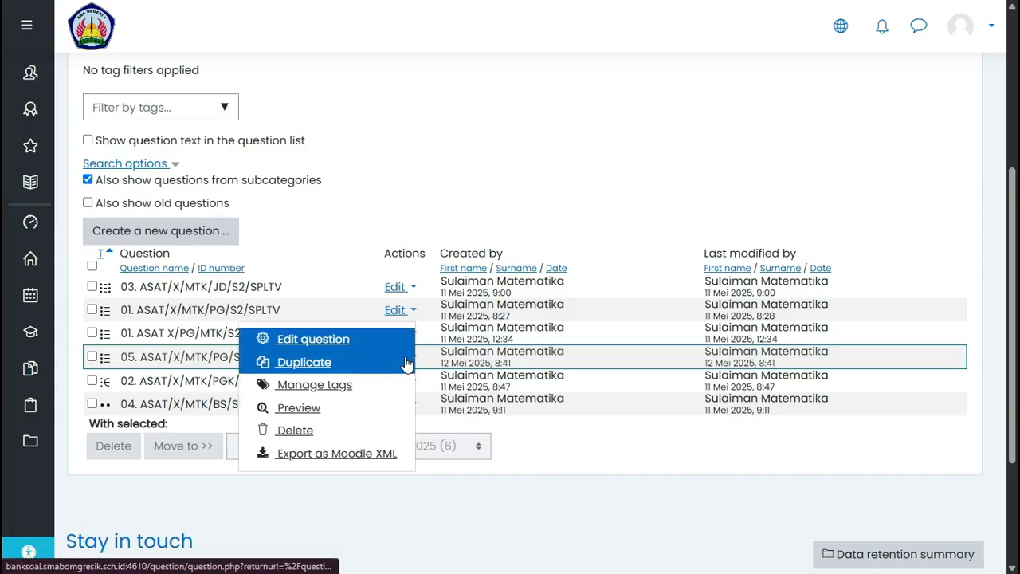
click(313, 408)
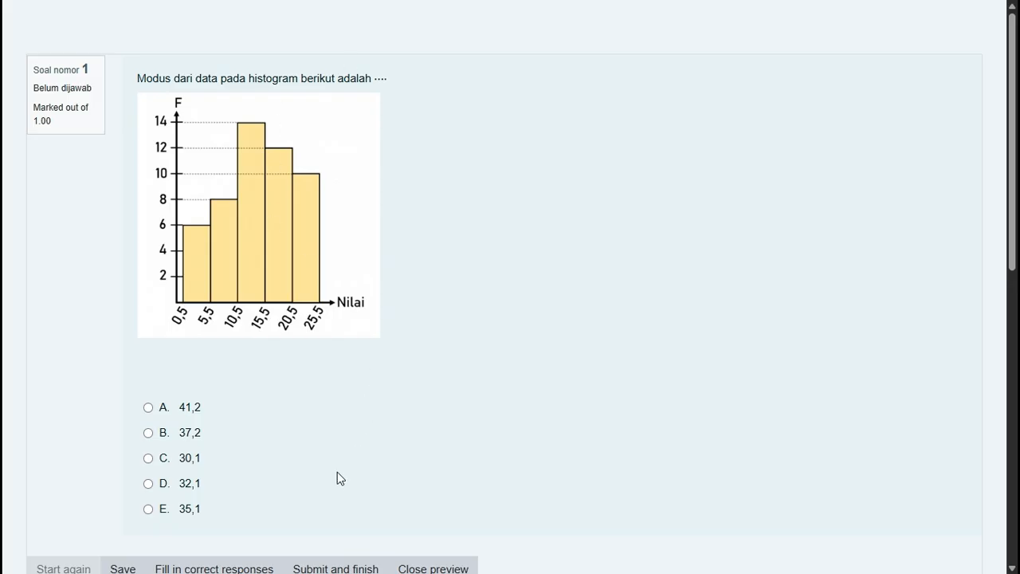
click(440, 565)
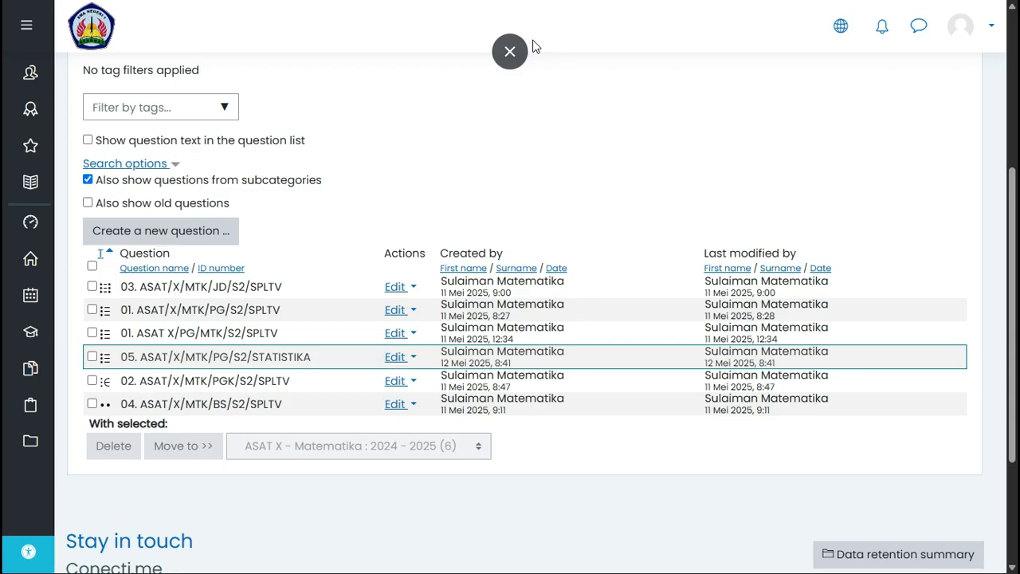
key(alt+Tab)
click(719, 140)
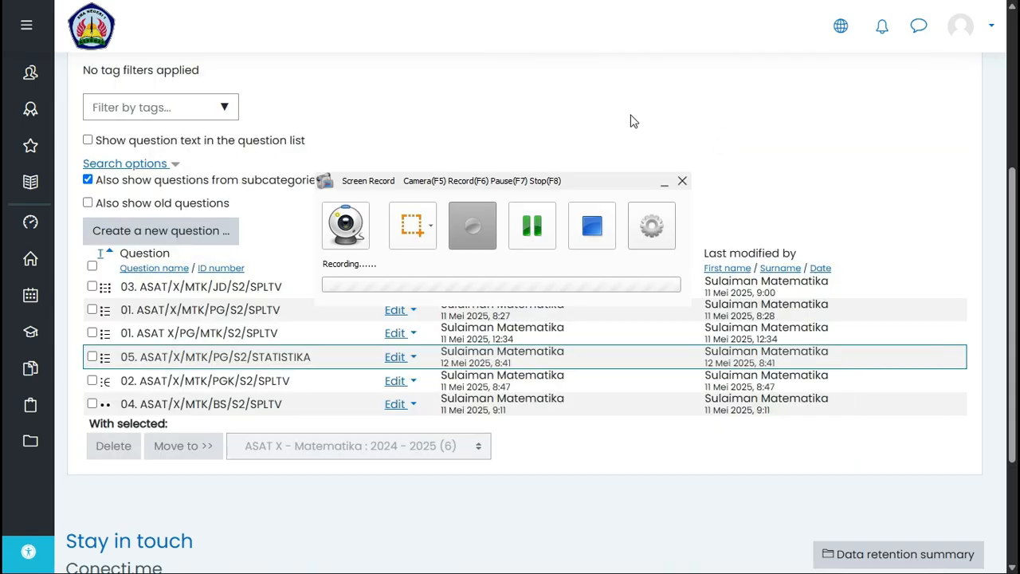
click(594, 227)
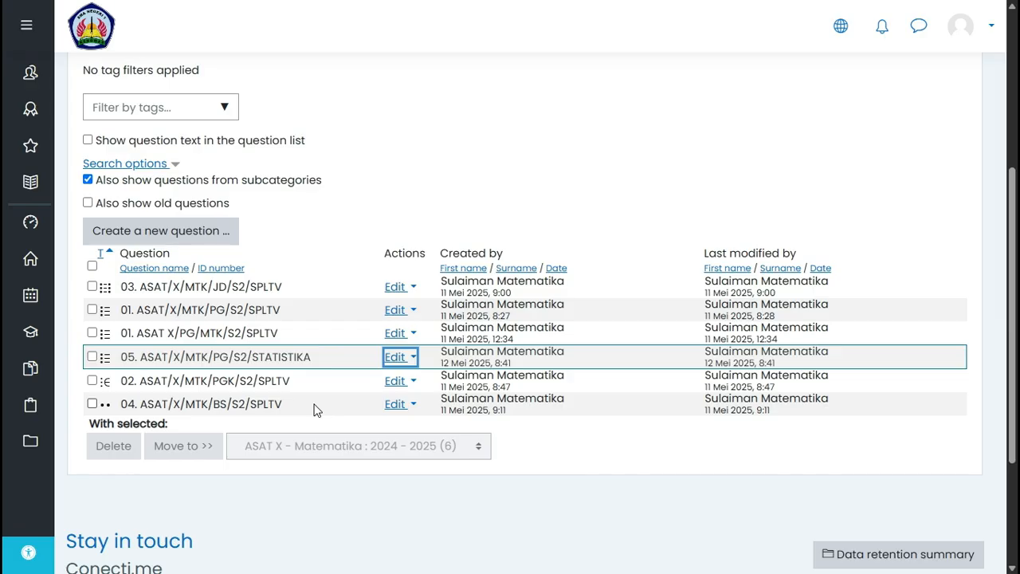
- Open question 05. ASAT/X/MTK/PG/S2/STATISTIKA for editing and go to the space below the histogram in its question text
click(391, 359)
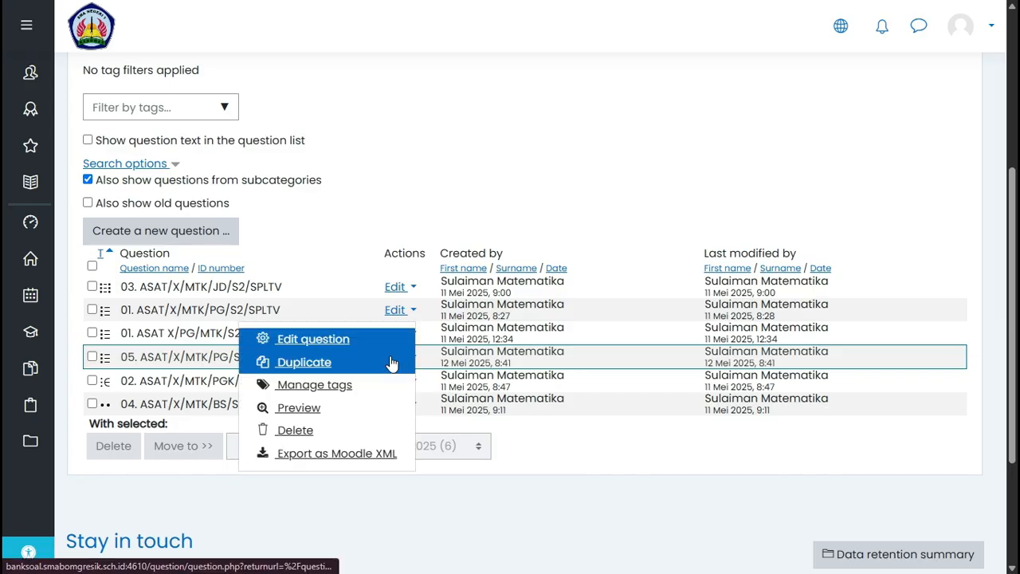
click(341, 346)
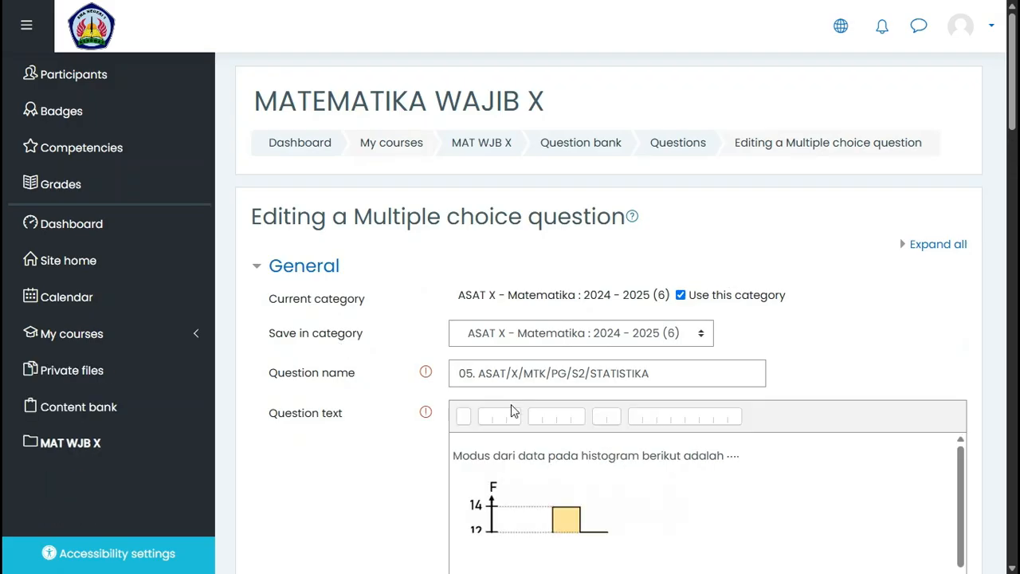
scroll(511, 404, down, 5)
click(699, 219)
scroll(754, 199, down, 5)
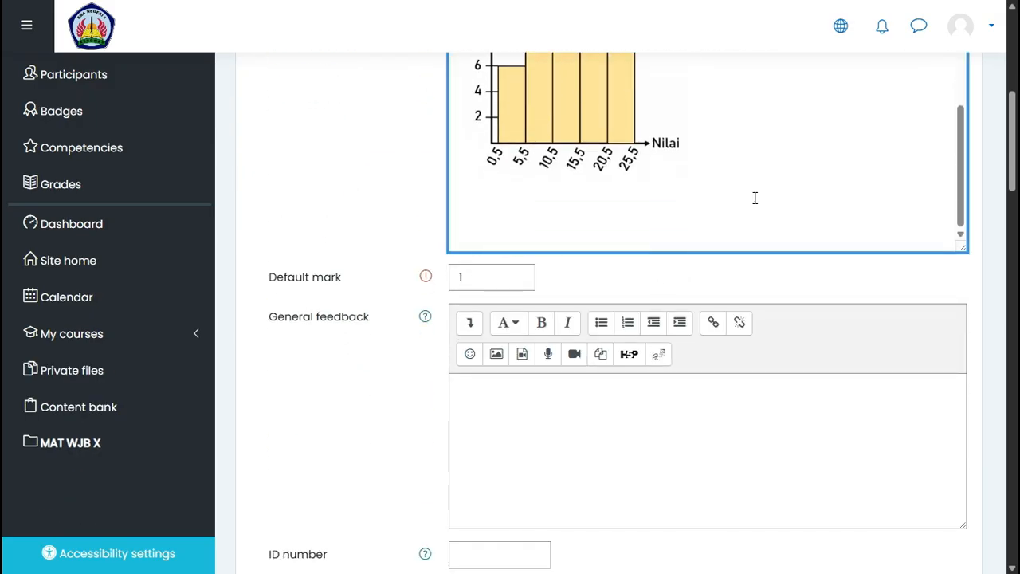
scroll(706, 127, up, 3)
click(713, 184)
key(Return)
text(www.kompas.com)
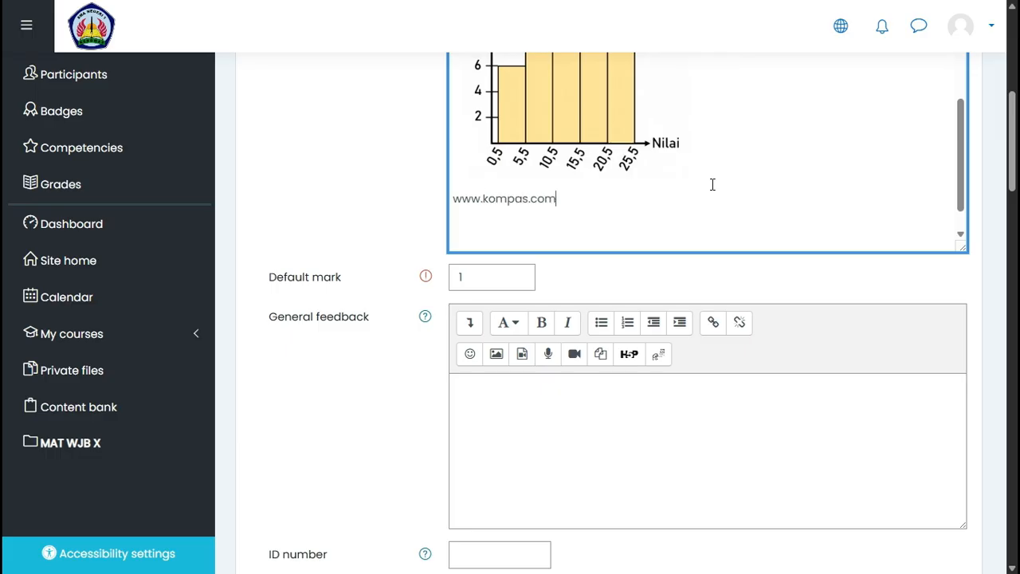
text(/)
key(Return)
- Select the web address line below the histogram and delete it from the question text
drag(453, 197, 537, 197)
click(532, 197)
drag(452, 198, 555, 196)
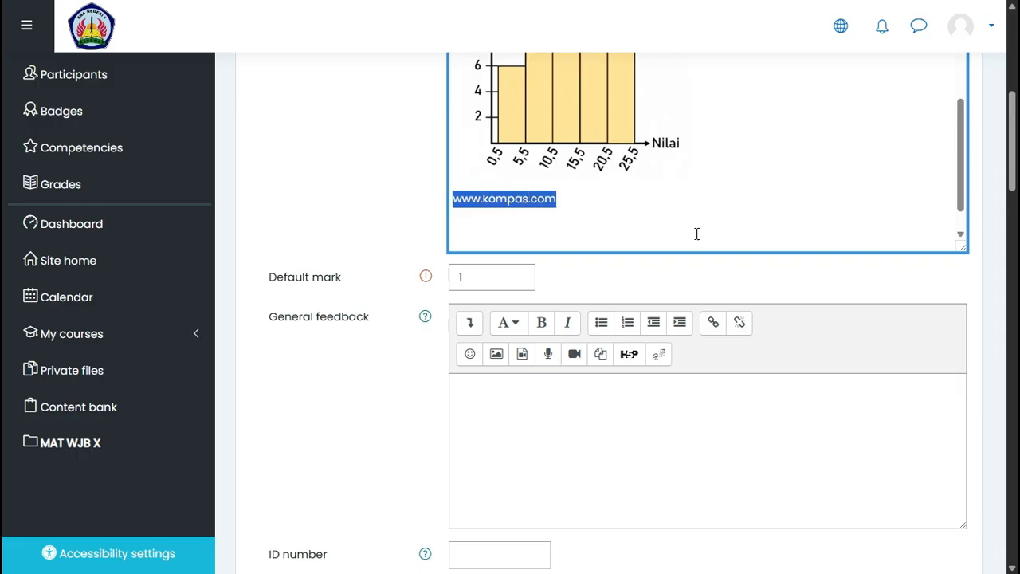
scroll(723, 178, up, 1)
scroll(747, 179, down, 2)
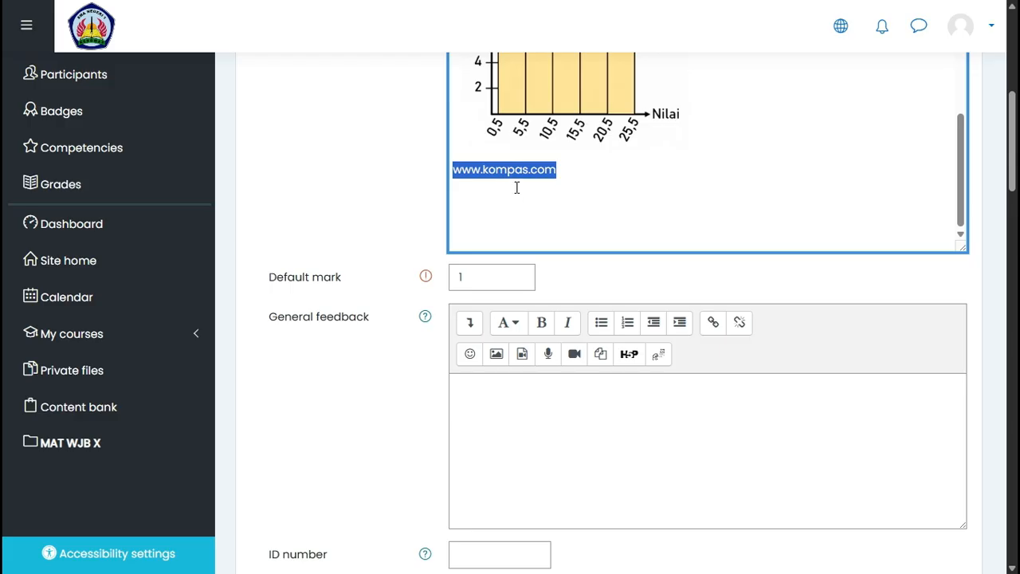
click(574, 173)
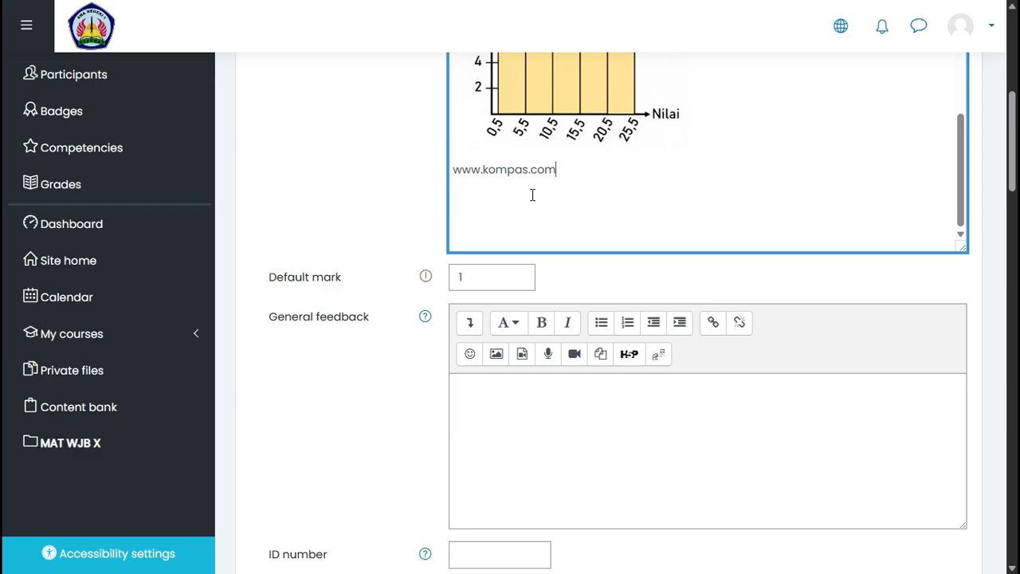
scroll(533, 196, up, 3)
scroll(544, 206, down, 3)
triple_click(452, 175)
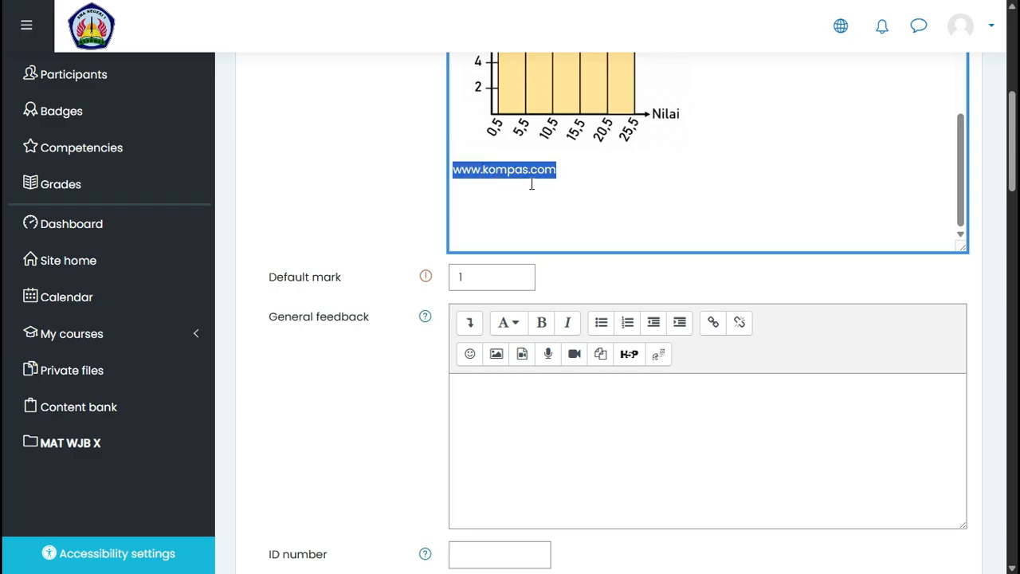
key(BackSpace)
- Check the histogram in the question text and save the changes to question 05
scroll(596, 232, up, 3)
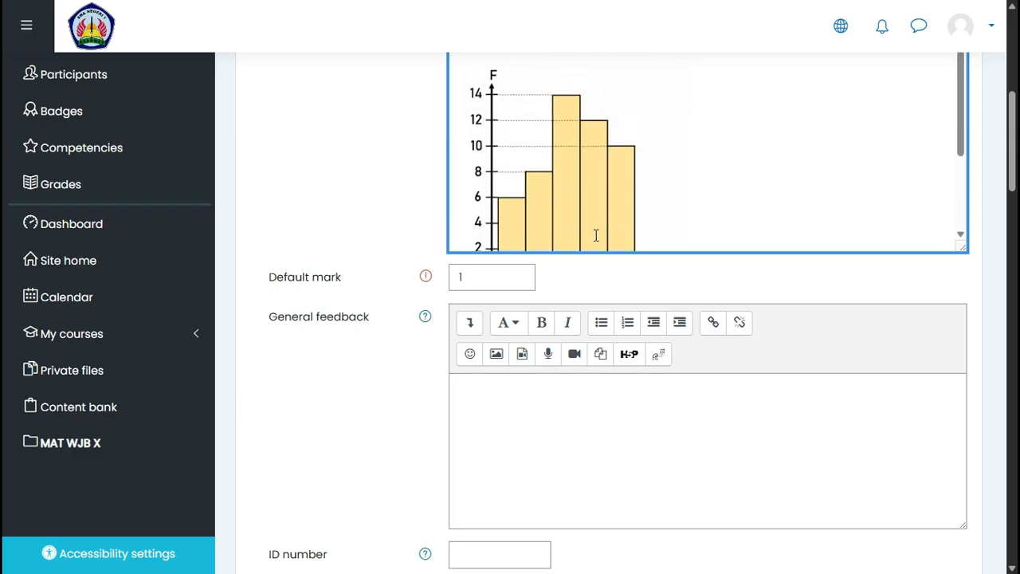
scroll(597, 232, down, 3)
scroll(627, 293, down, 15)
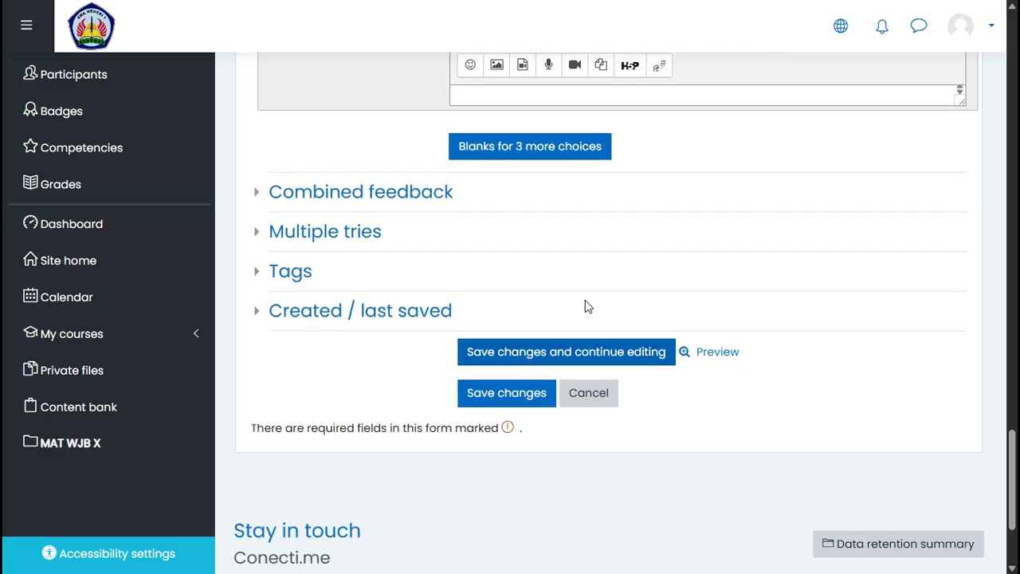
click(536, 408)
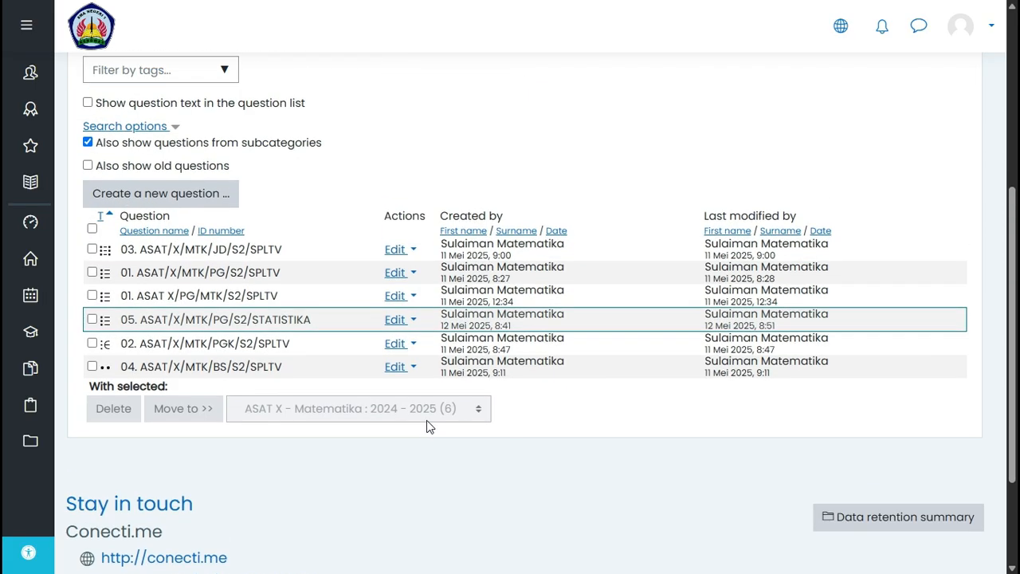
key(alt+Tab)
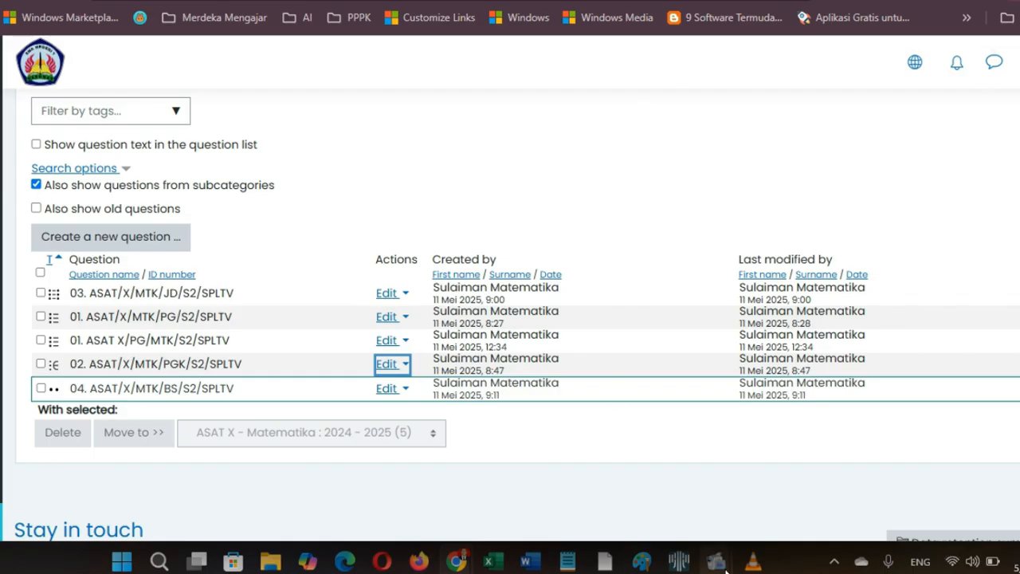
mouse_move(716, 562)
click(631, 484)
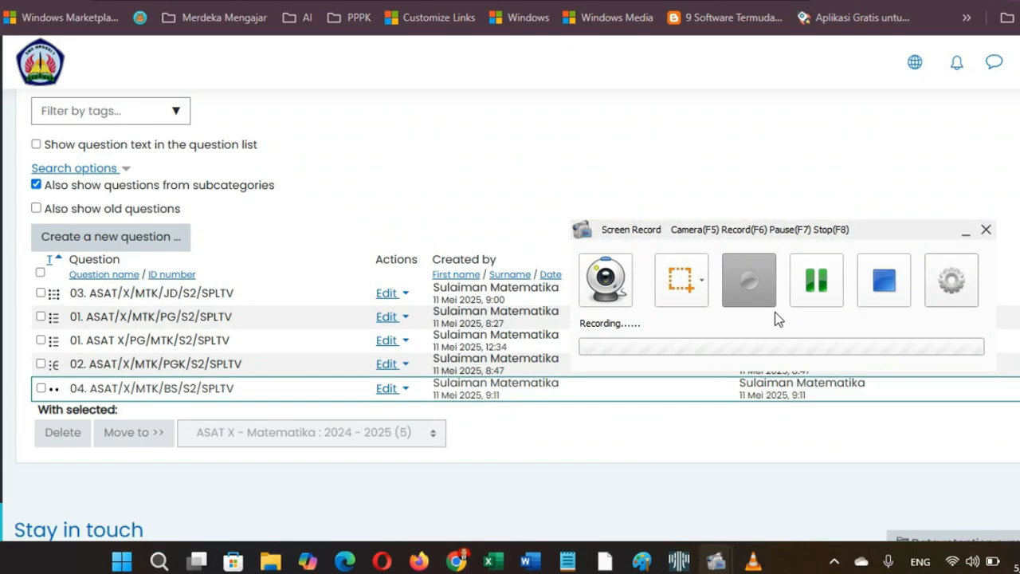